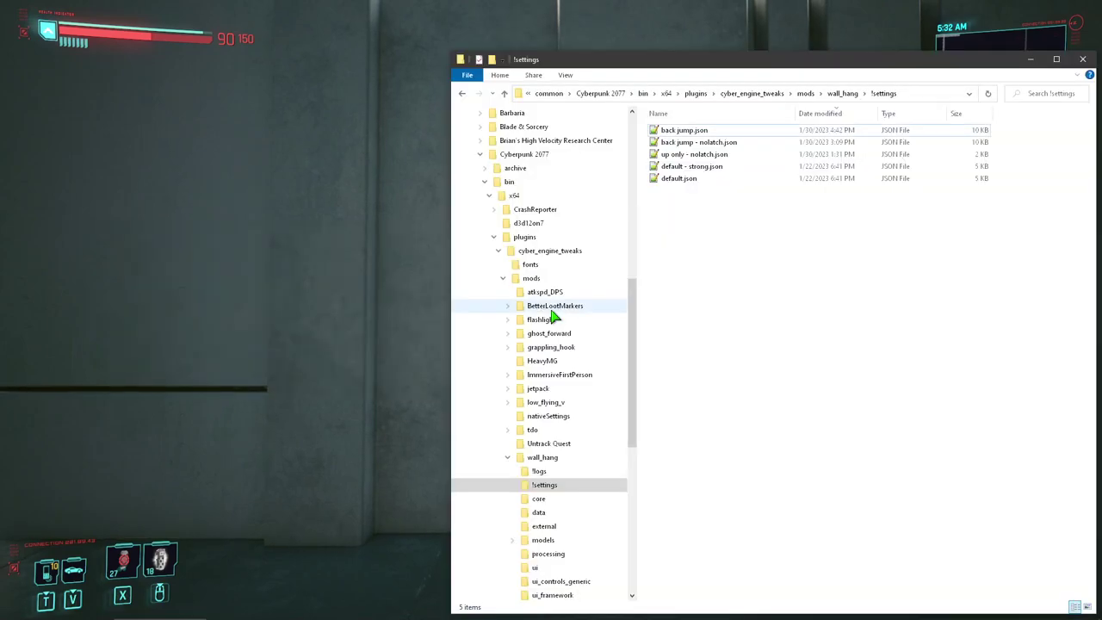
Switch to the net6.0-windows folder and inspect the contents of window settings.json in Notepad++, closing the file when finished.
{"action": "key", "text": "alt+Tab"}
{"action": "key", "text": "Tab"}
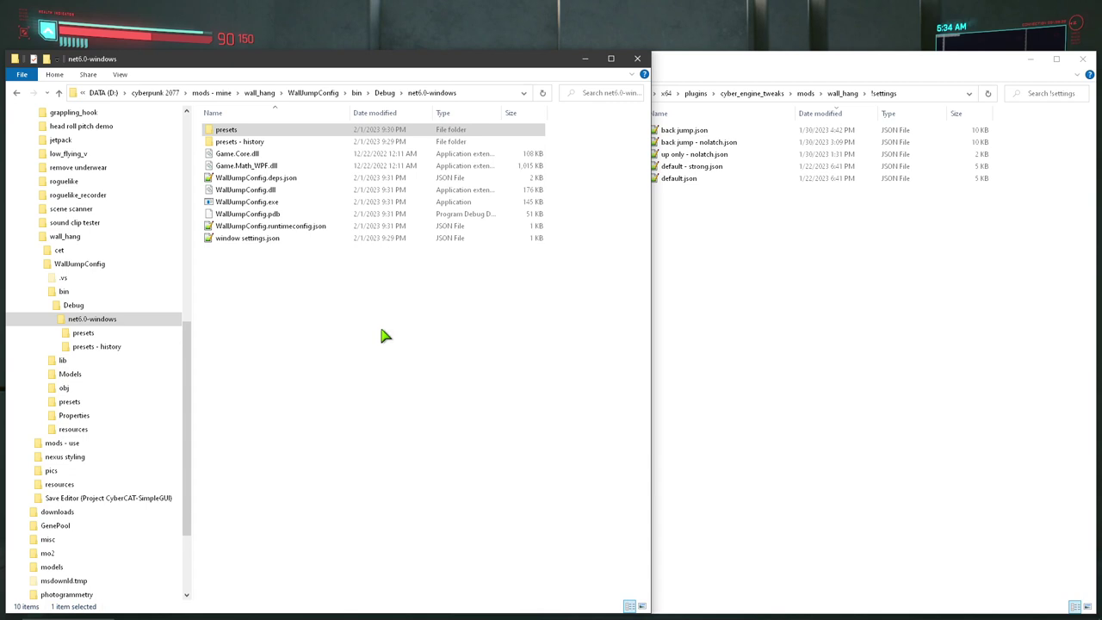
{"action": "left_click", "coordinate": [250, 246]}
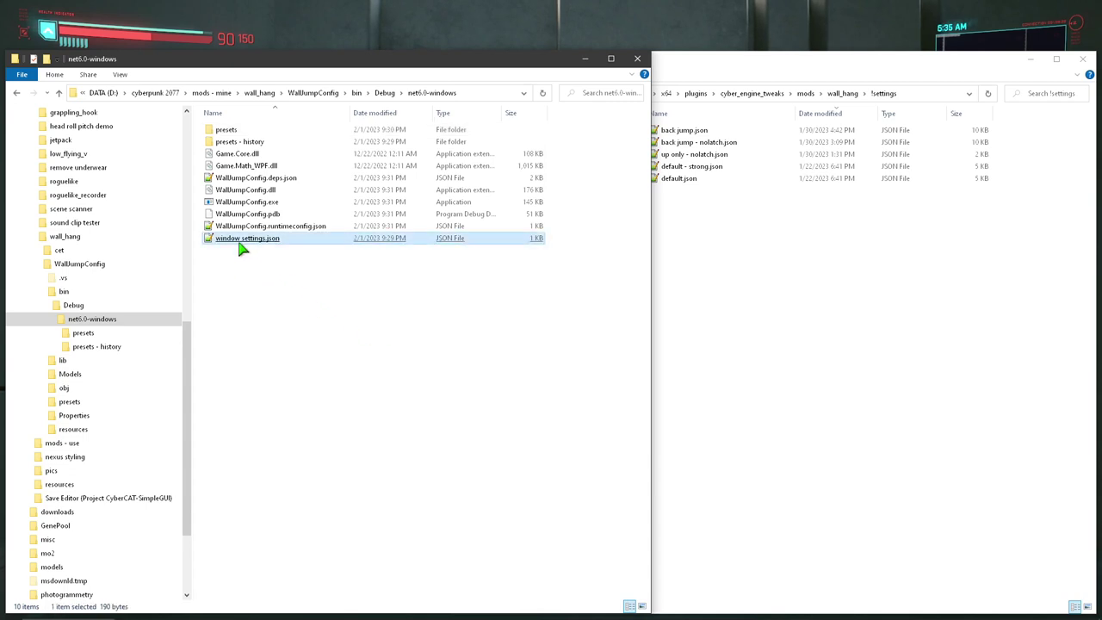
{"action": "double_click", "coordinate": [243, 248]}
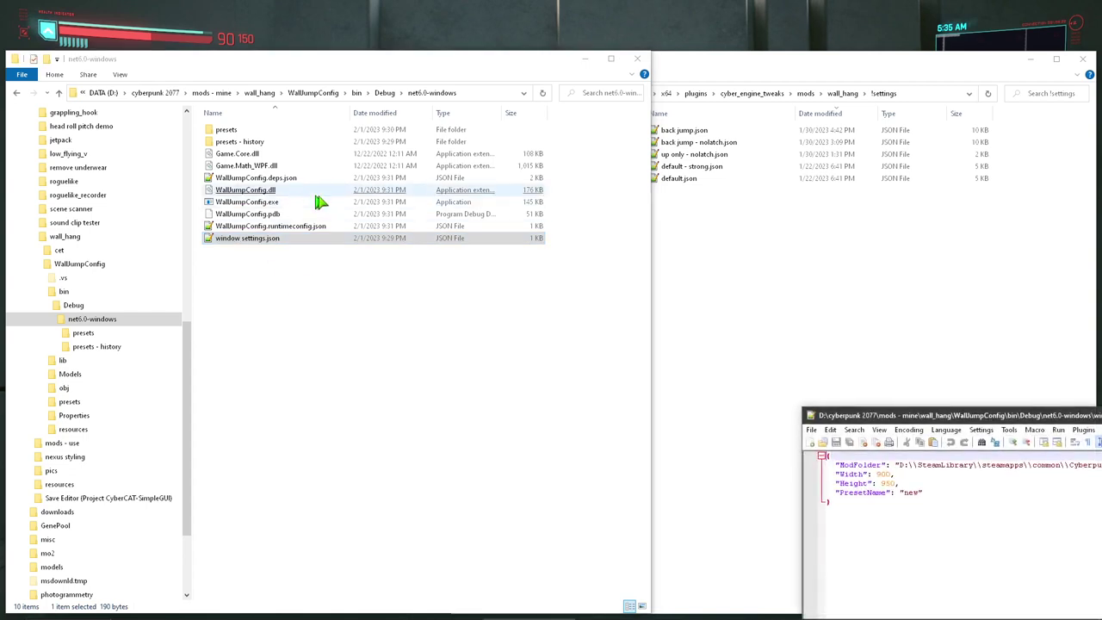
{"action": "left_click_drag", "start_coordinate": [954, 417], "coordinate": [302, 234]}
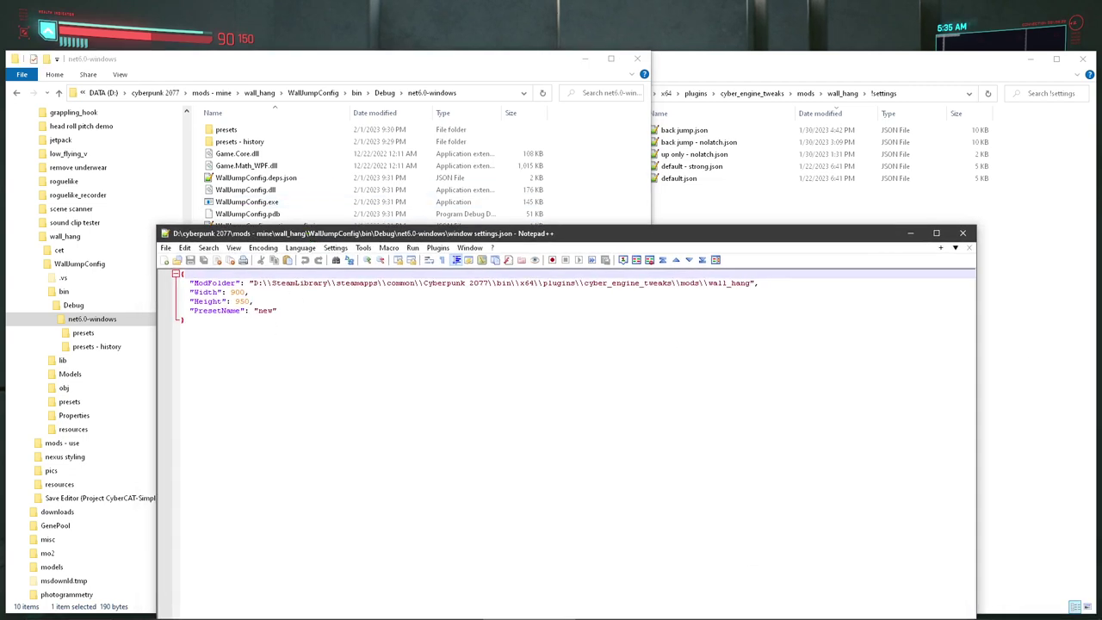
{"action": "left_click", "coordinate": [963, 233]}
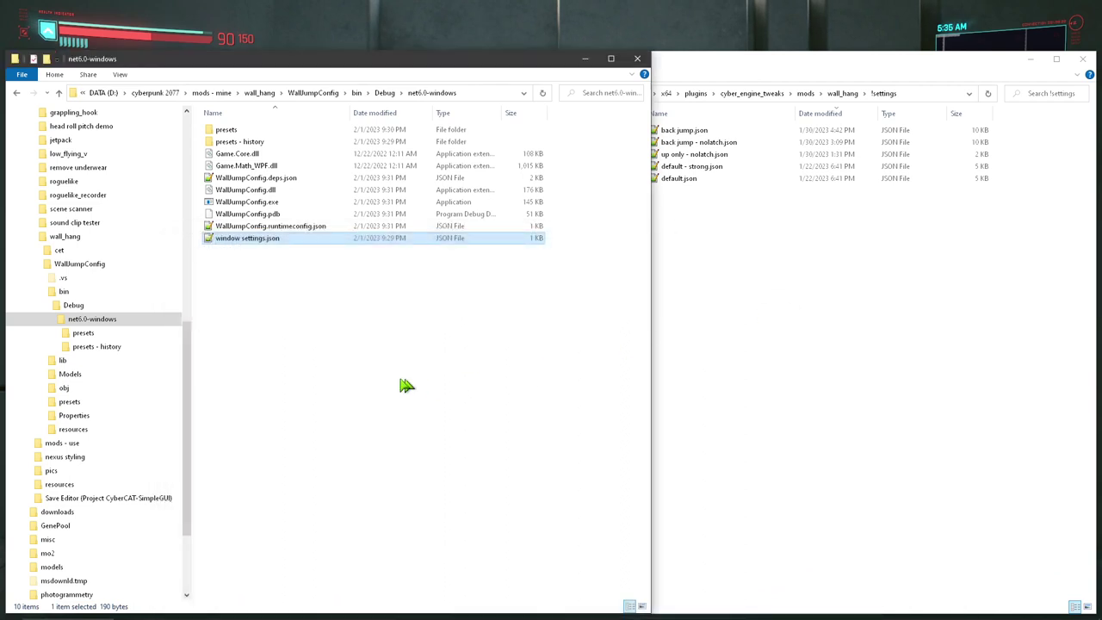
Delete window settings.json from the net6.0-windows folder and launch WallJumpConfig.exe, placing its window below the file list.
{"action": "right_click", "coordinate": [240, 247]}
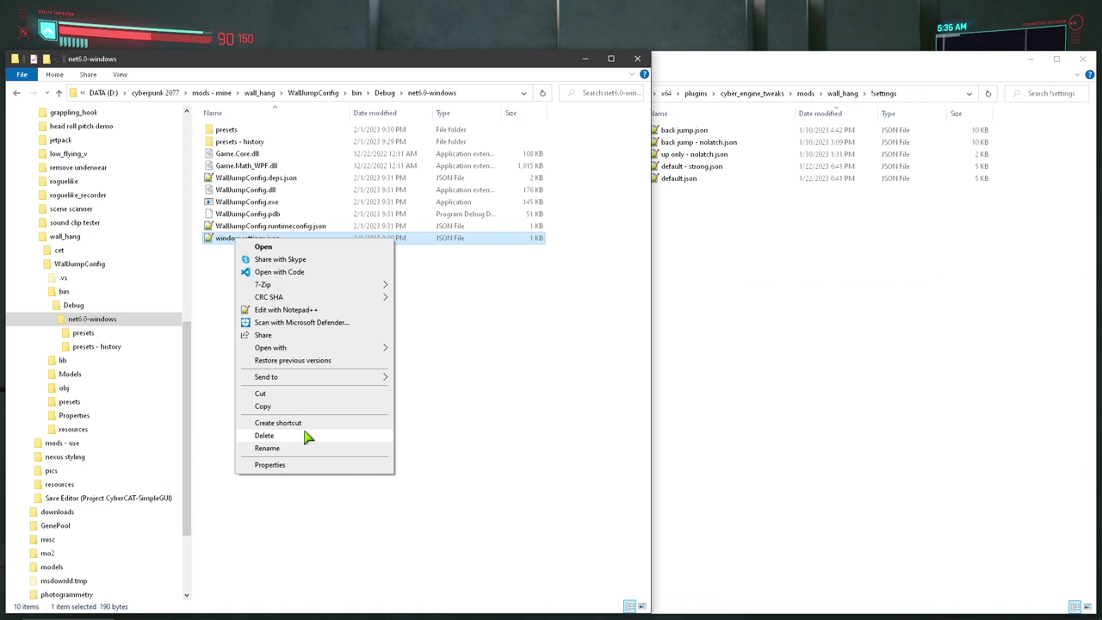
{"action": "left_click", "coordinate": [308, 434]}
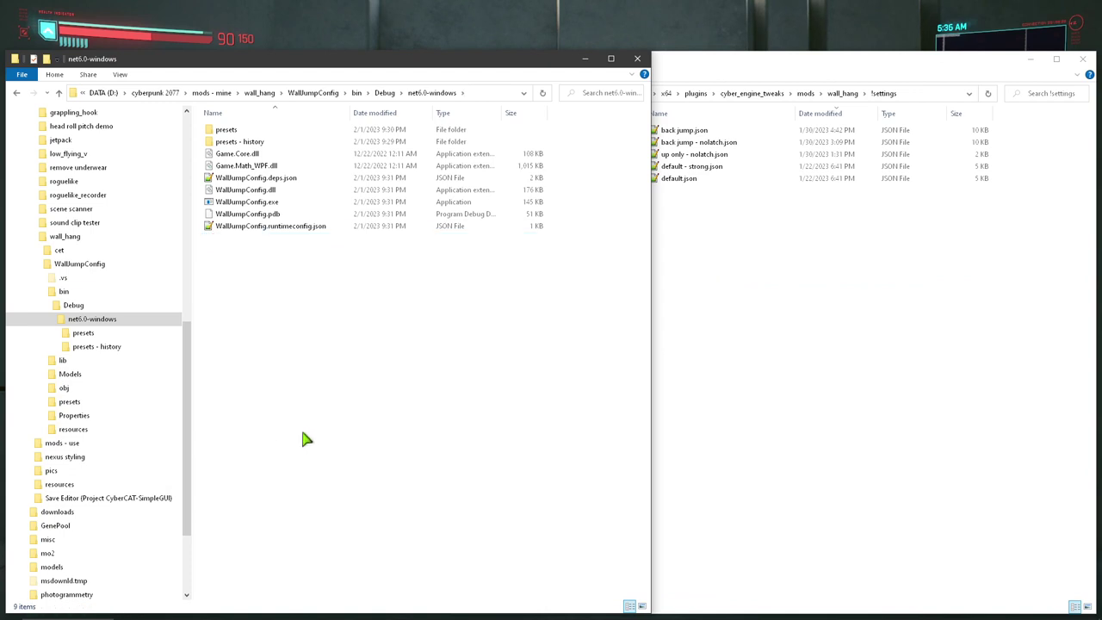
{"action": "double_click", "coordinate": [237, 205]}
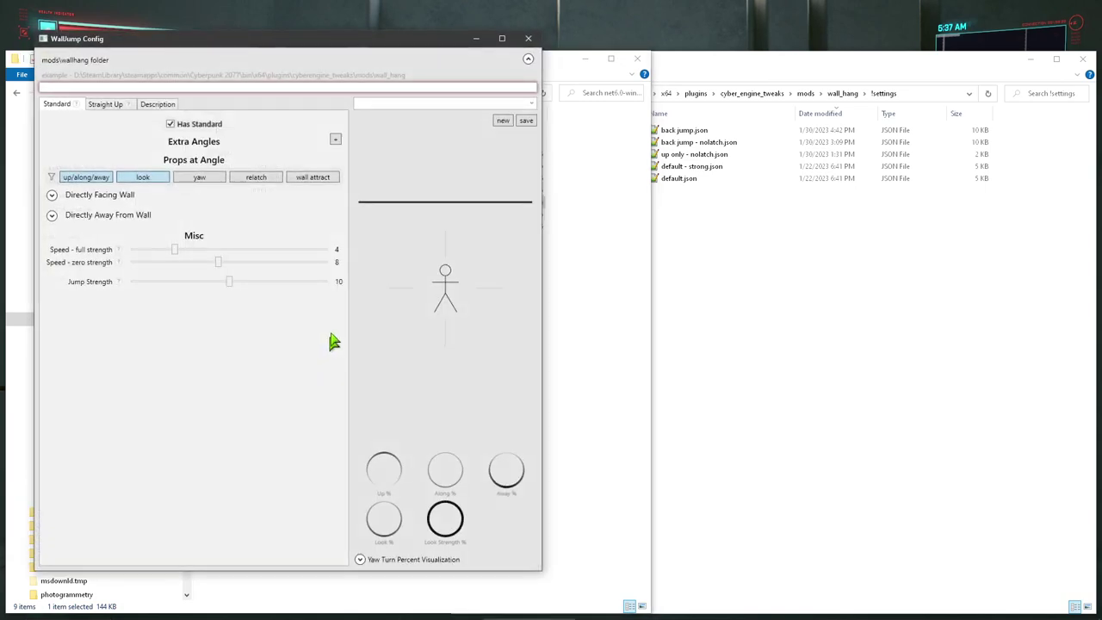
{"action": "left_click_drag", "start_coordinate": [297, 42], "coordinate": [544, 285]}
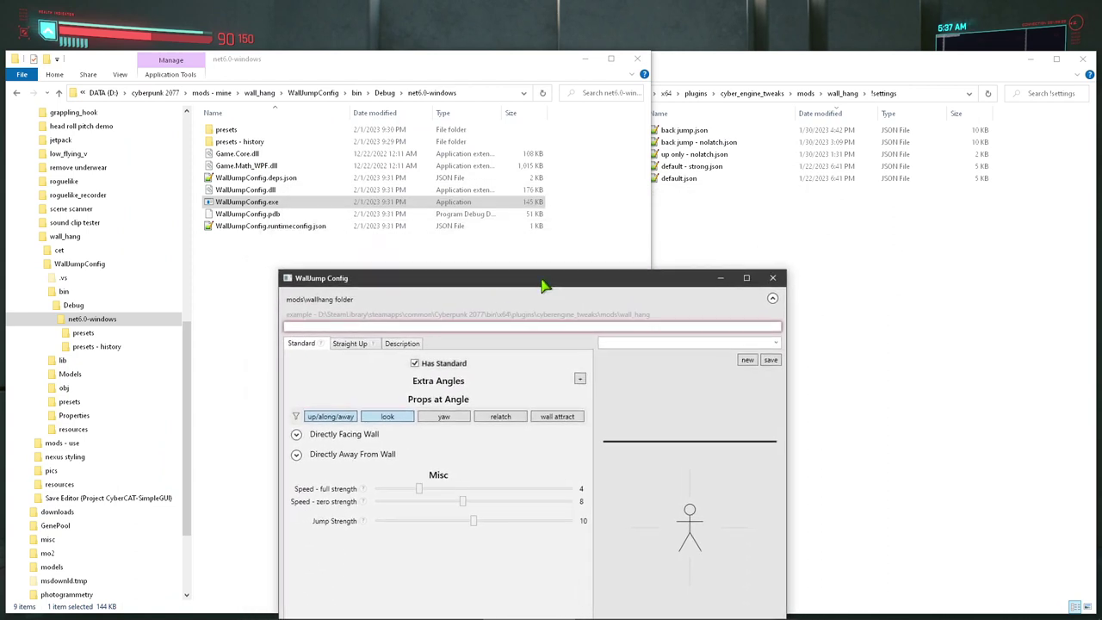
Open the presets folder of the config tool and examine the structure of back jump.json, closing the file when finished.
{"action": "double_click", "coordinate": [227, 130]}
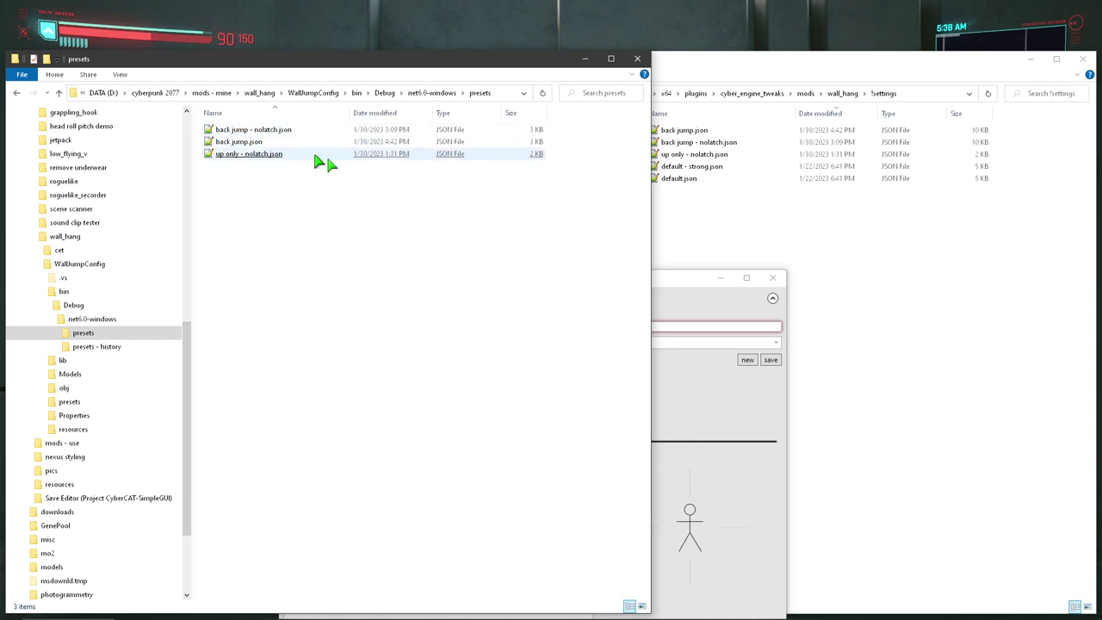
{"action": "left_click_drag", "start_coordinate": [706, 283], "coordinate": [708, 272]}
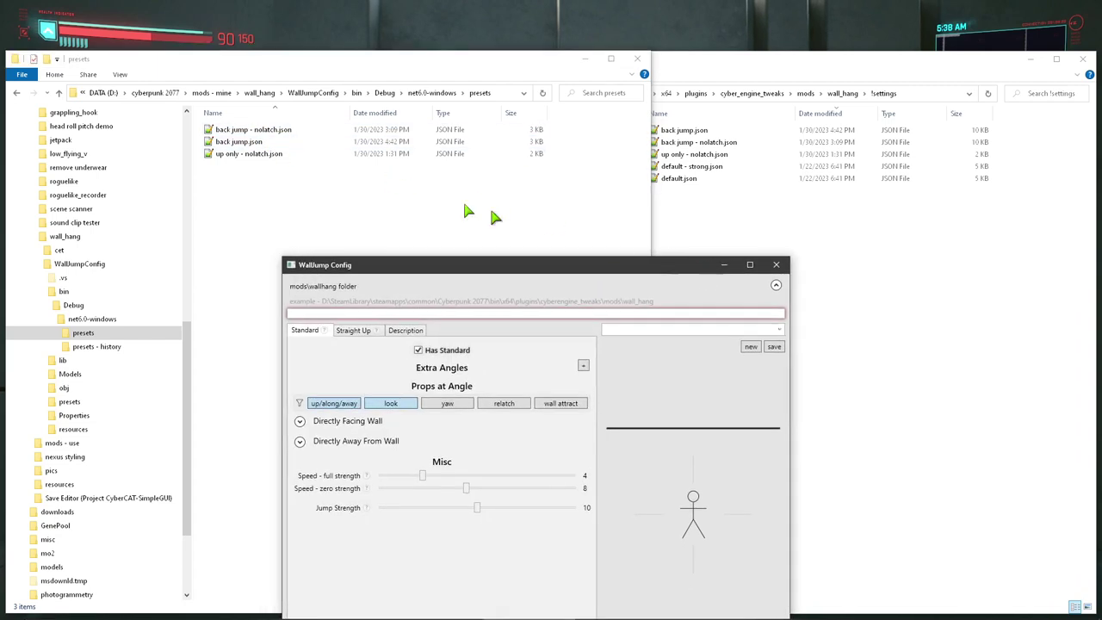
{"action": "left_click", "coordinate": [241, 142]}
{"action": "key", "text": "Return"}
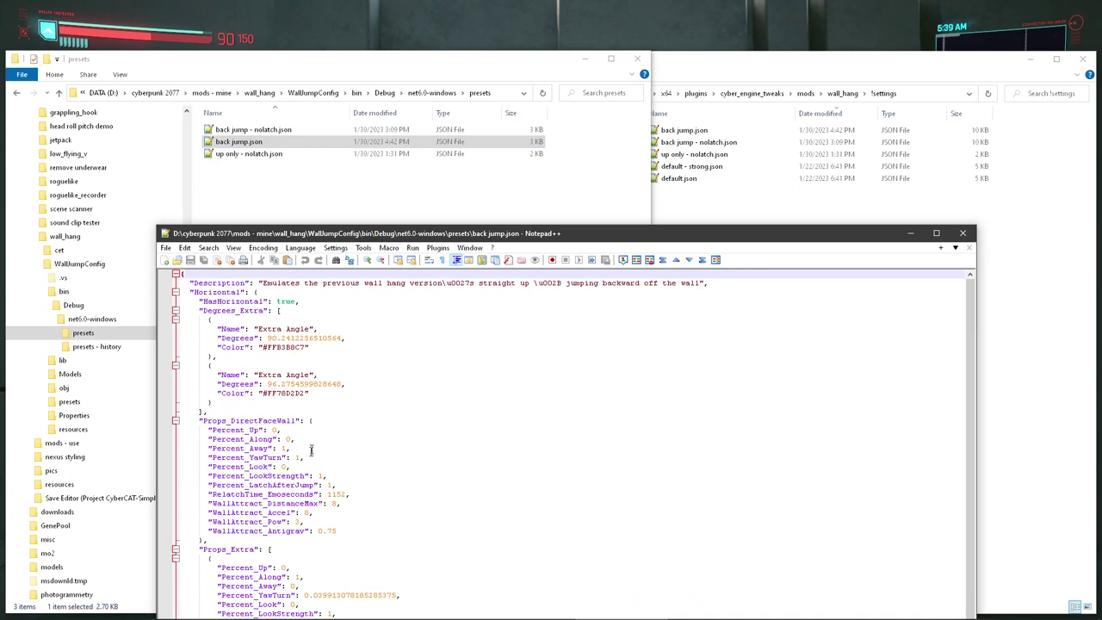
{"action": "scroll", "coordinate": [311, 450], "scroll_direction": "down", "scroll_amount": 8}
{"action": "scroll", "coordinate": [281, 515], "scroll_direction": "up", "scroll_amount": 8}
{"action": "left_click", "coordinate": [963, 233]}
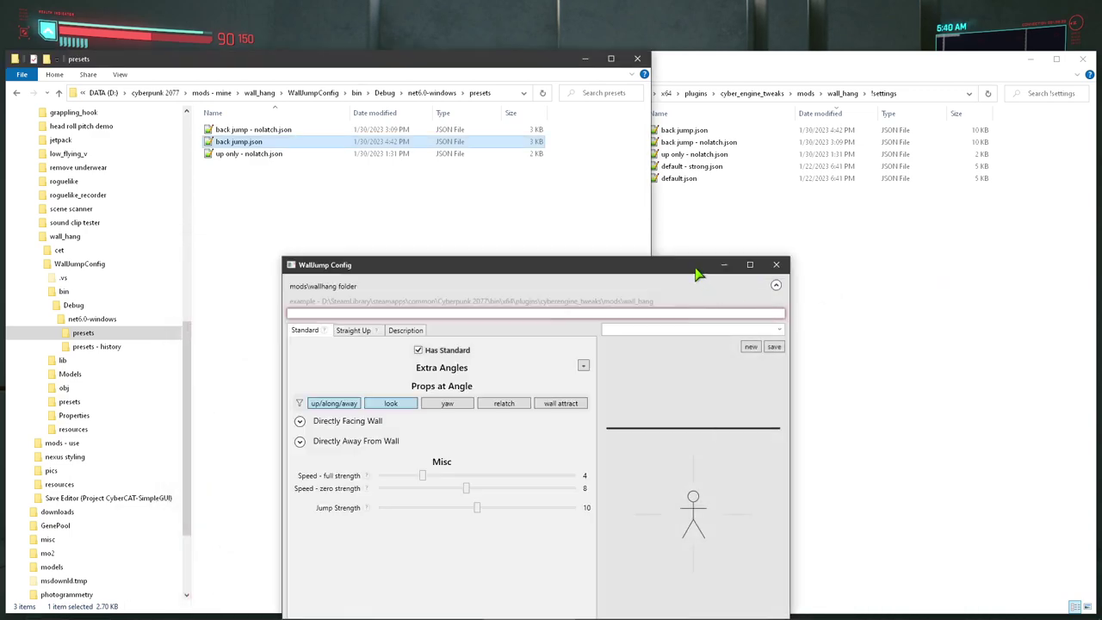
Examine the description and key/value entries of back jump.json in the game mod's !settings folder, closing the file when finished.
{"action": "left_click_drag", "start_coordinate": [697, 273], "coordinate": [633, 241]}
{"action": "left_click", "coordinate": [761, 275]}
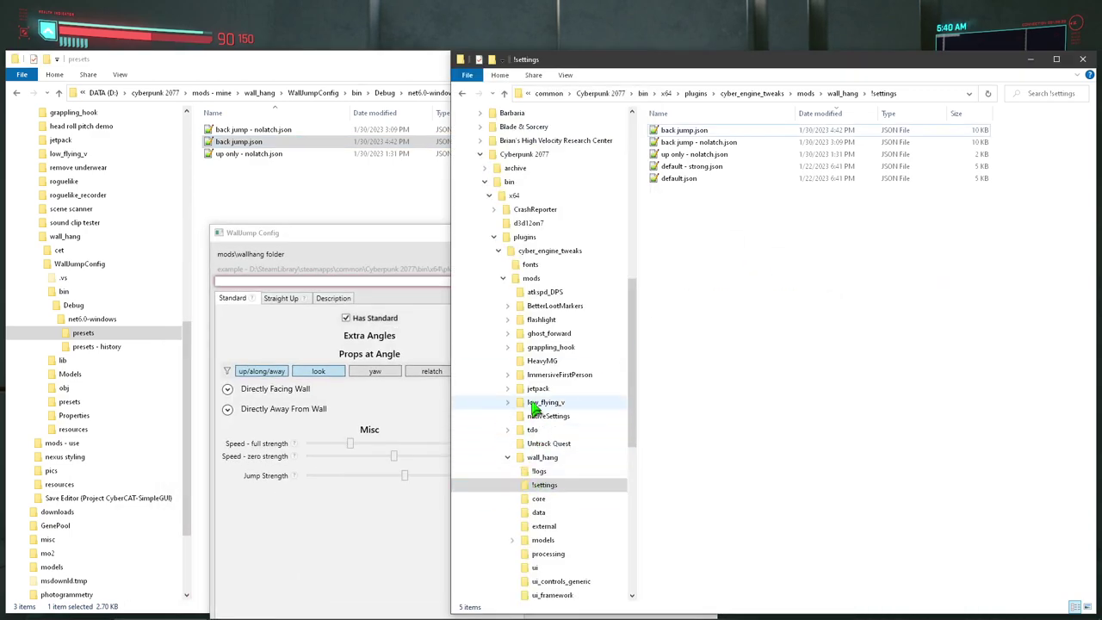
{"action": "scroll", "coordinate": [544, 468], "scroll_direction": "down", "scroll_amount": 1}
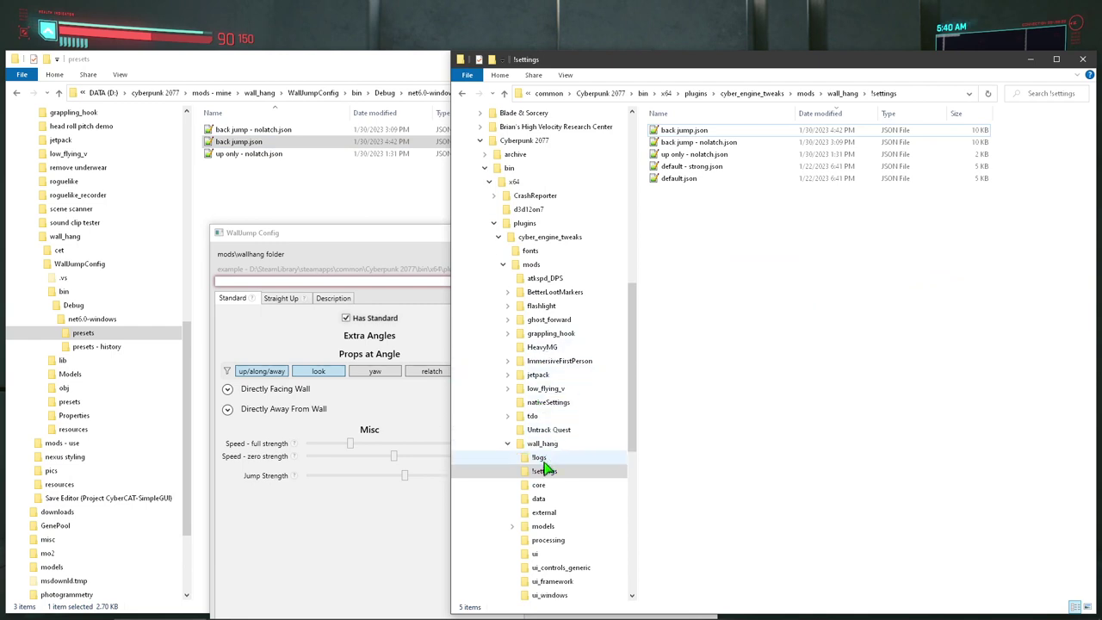
{"action": "scroll", "coordinate": [544, 467], "scroll_direction": "down", "scroll_amount": 3}
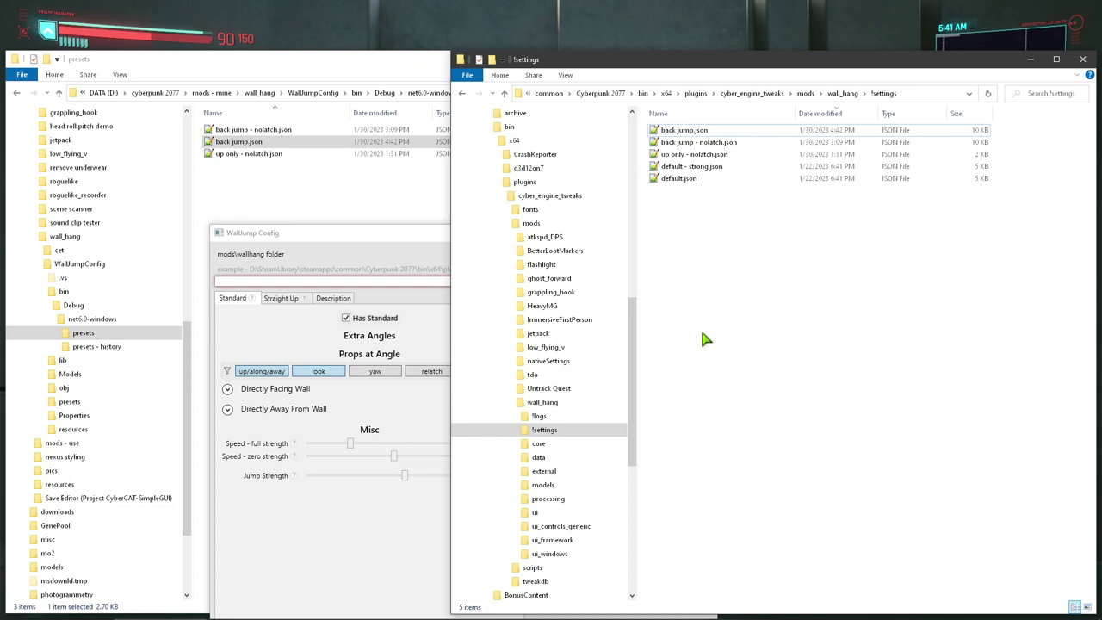
{"action": "left_click", "coordinate": [679, 130]}
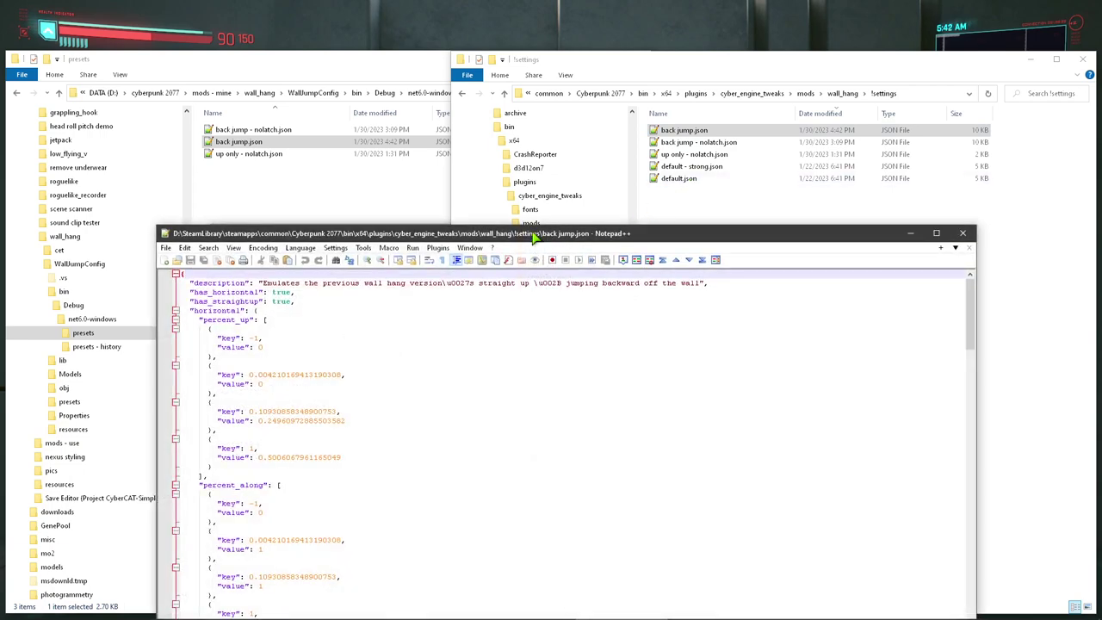
{"action": "left_click_drag", "start_coordinate": [531, 229], "coordinate": [587, 117]}
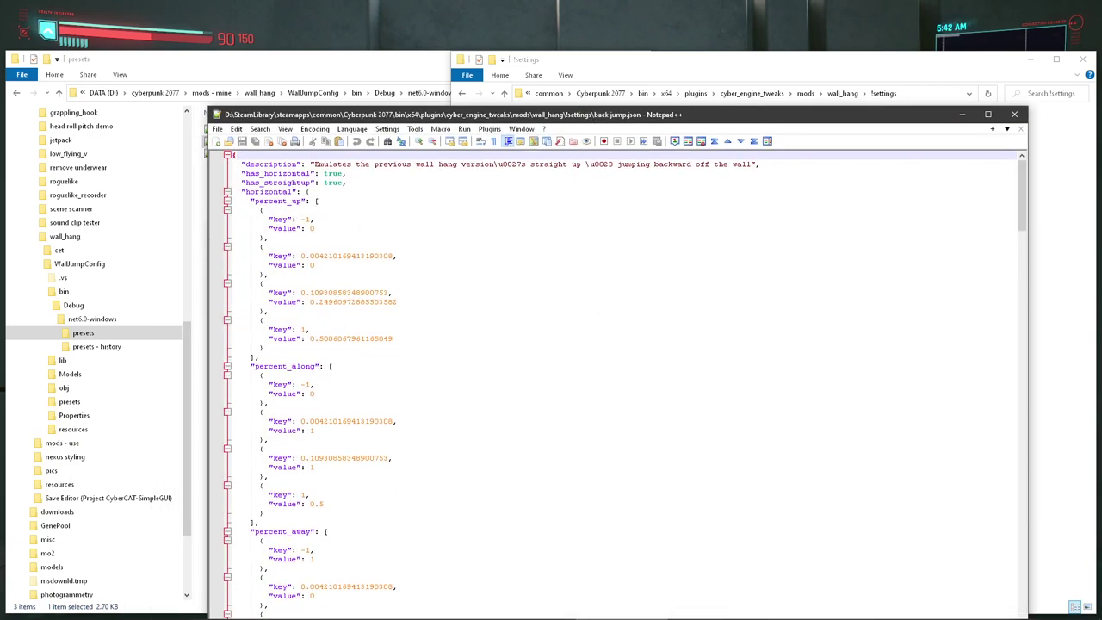
{"action": "left_click_drag", "start_coordinate": [310, 164], "coordinate": [412, 163]}
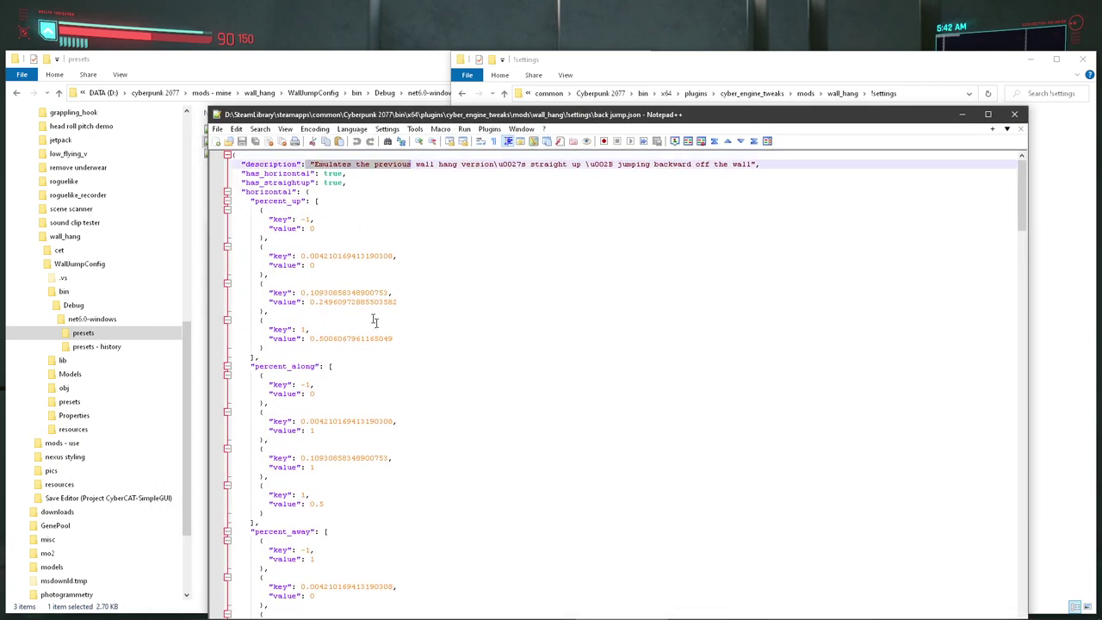
{"action": "left_click_drag", "start_coordinate": [301, 255], "coordinate": [383, 255]}
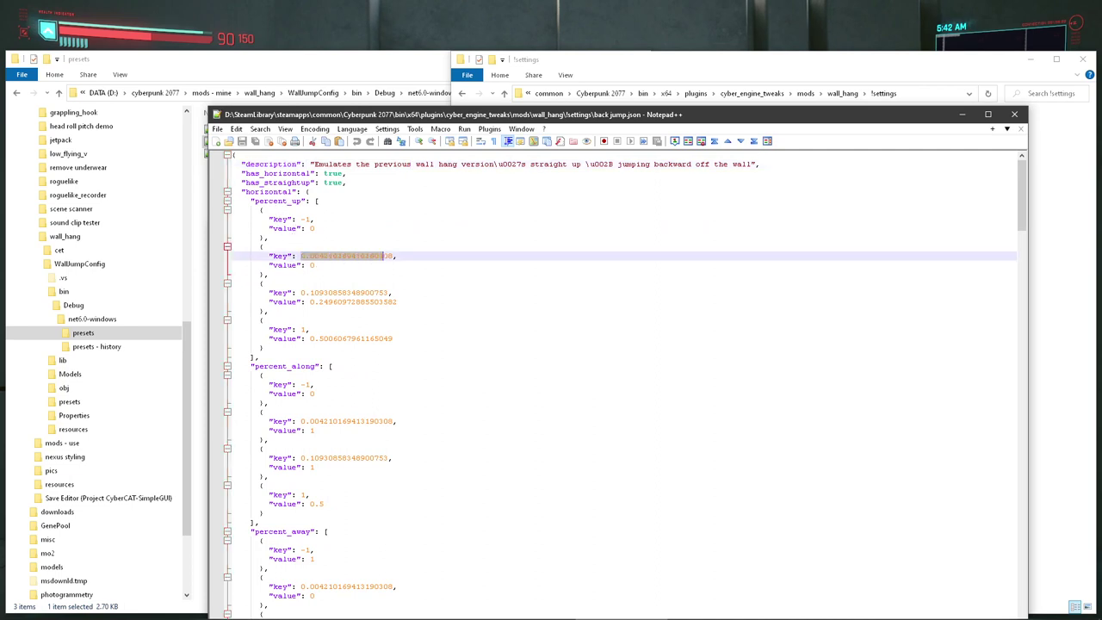
{"action": "scroll", "coordinate": [279, 390], "scroll_direction": "down", "scroll_amount": 3}
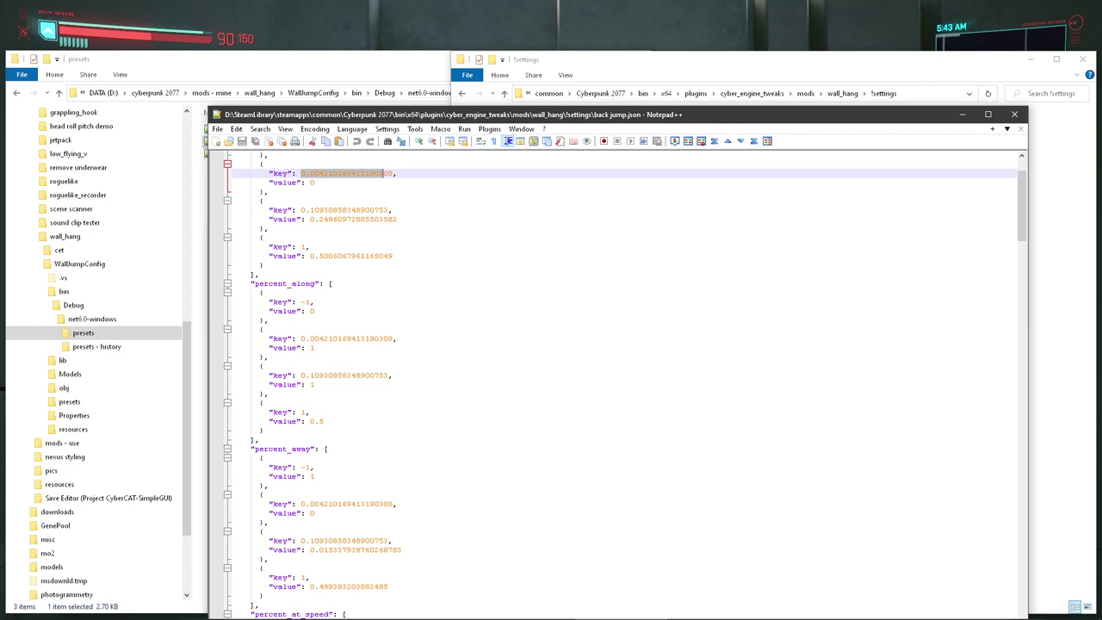
{"action": "double_click", "coordinate": [421, 311]}
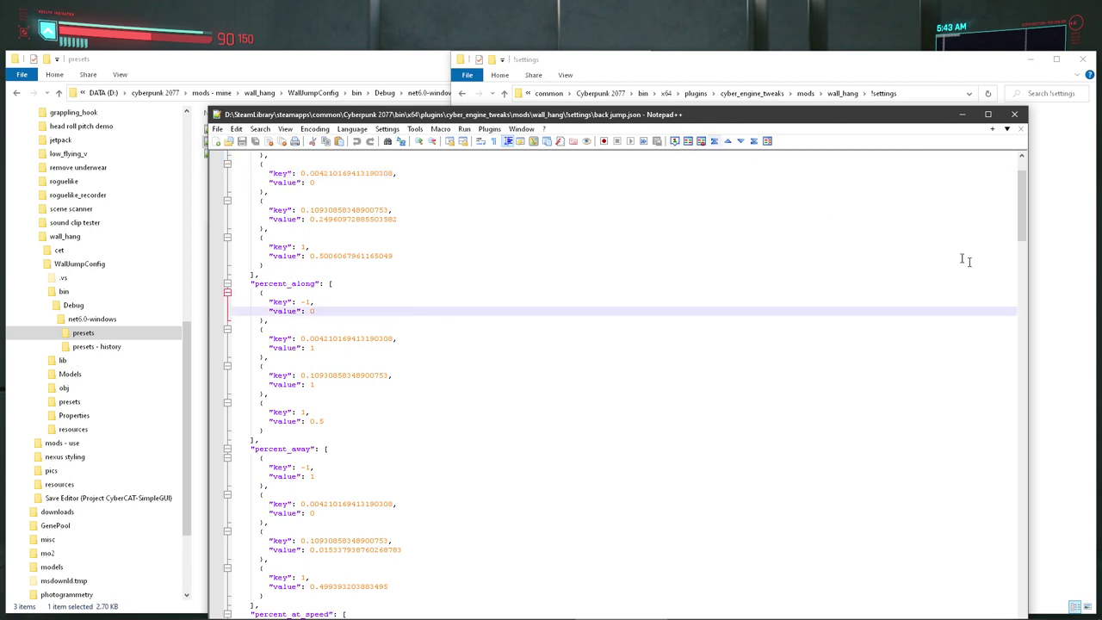
{"action": "left_click", "coordinate": [1014, 113]}
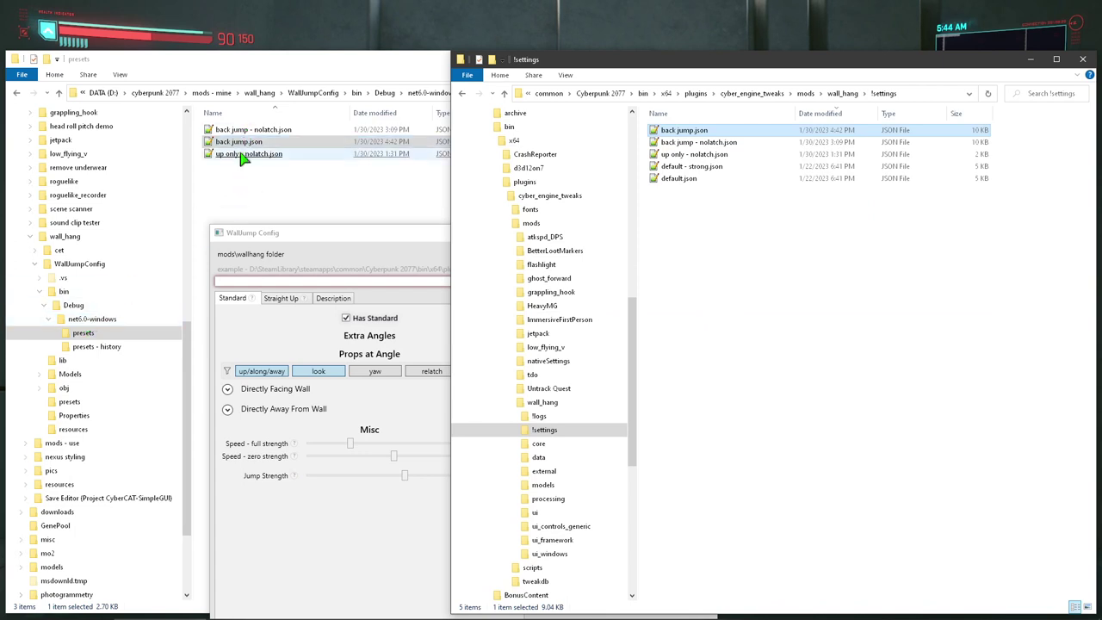
Compare the files in the presets - history and presets folders, ending in the net6.0-windows folder.
{"action": "left_click", "coordinate": [109, 323]}
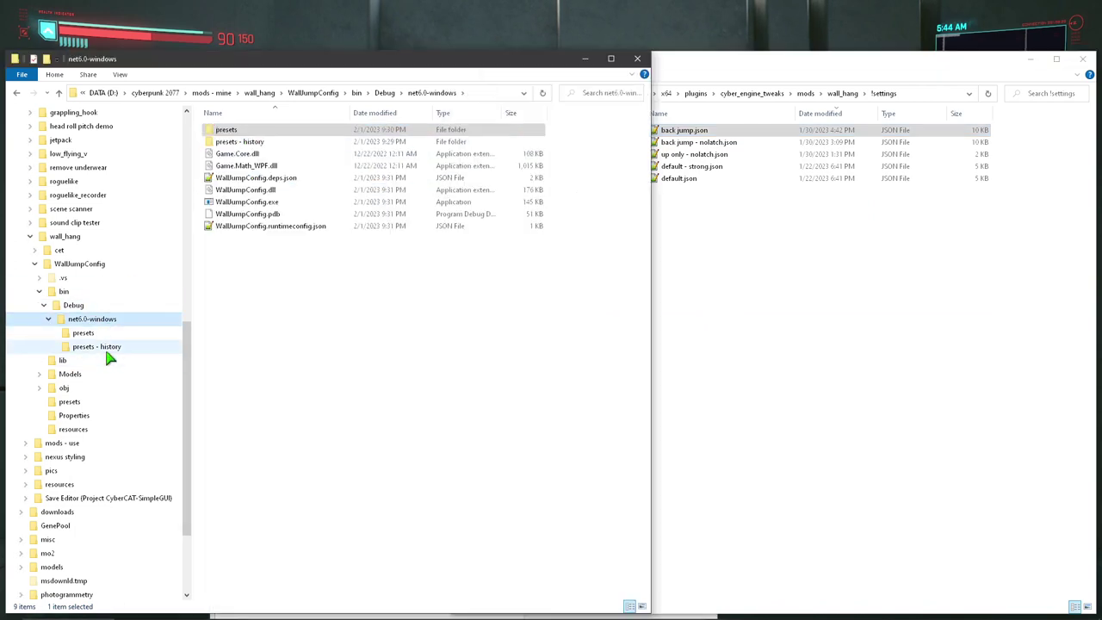
{"action": "left_click", "coordinate": [106, 348]}
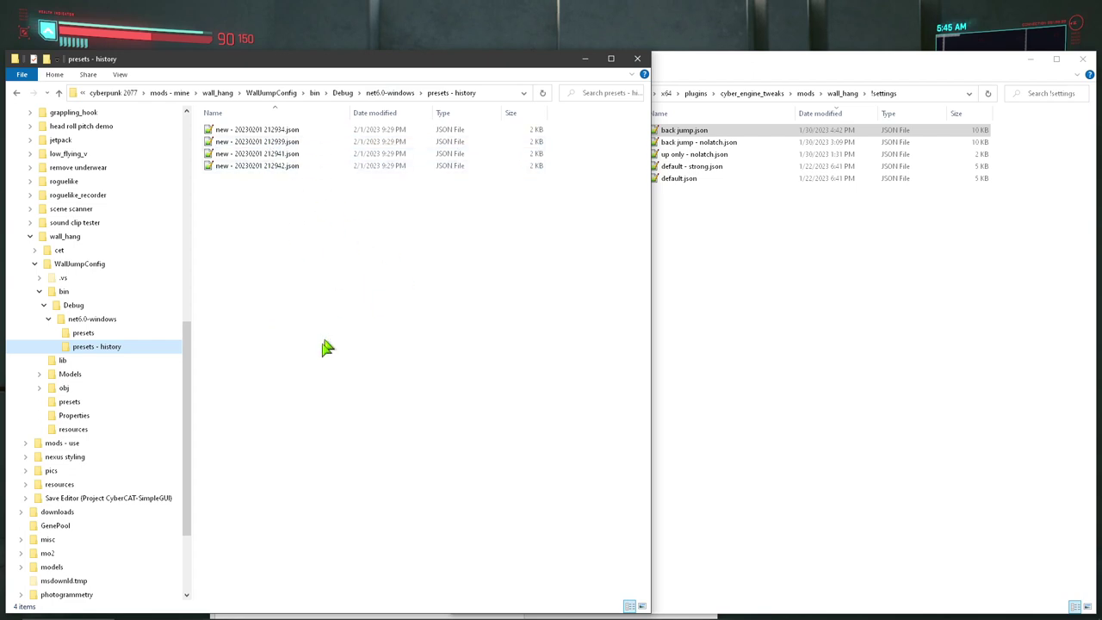
{"action": "left_click", "coordinate": [97, 333]}
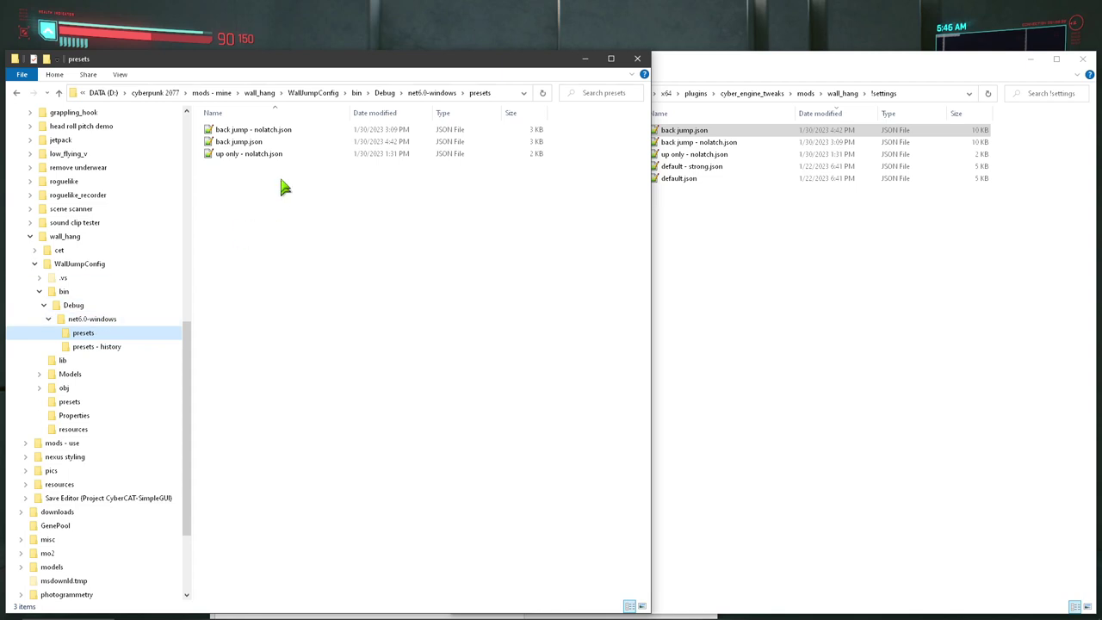
{"action": "left_click", "coordinate": [95, 346]}
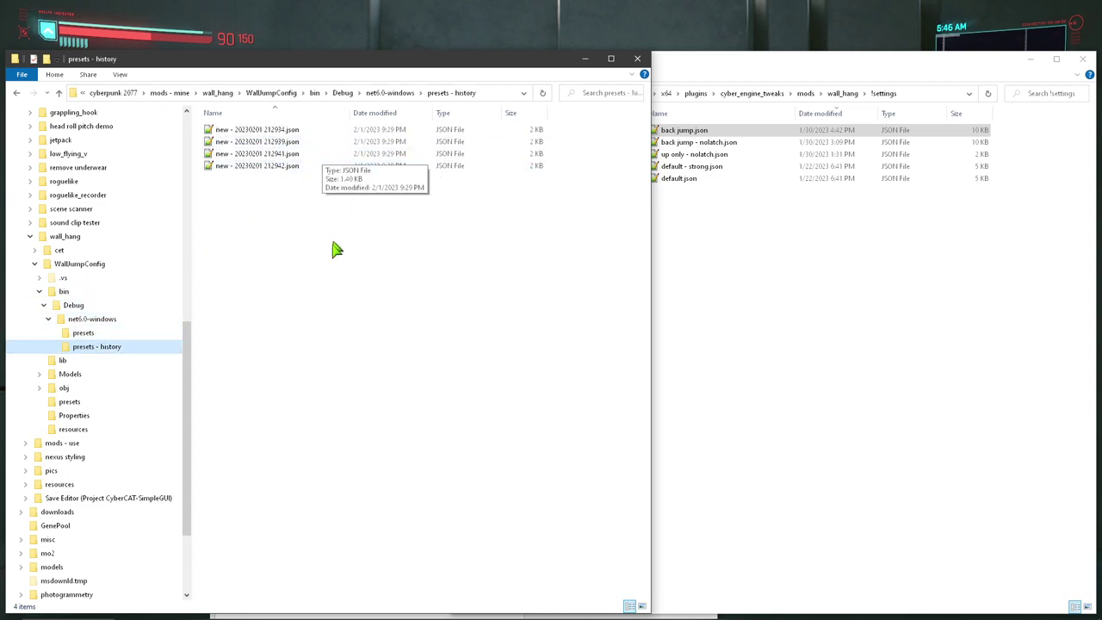
{"action": "left_click", "coordinate": [269, 143]}
{"action": "left_click", "coordinate": [90, 333]}
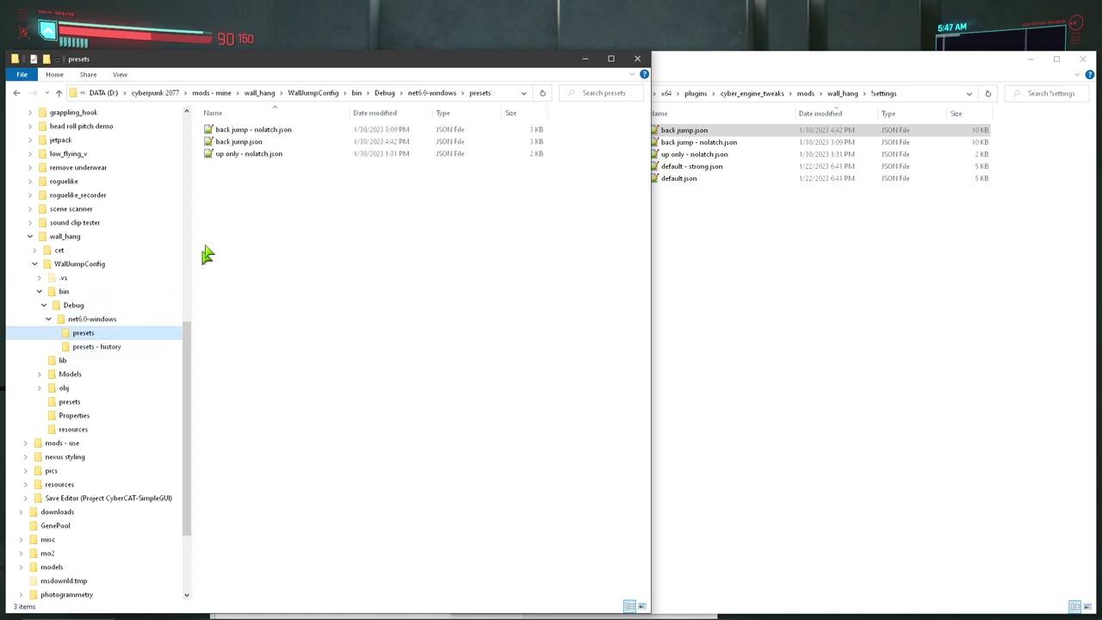
{"action": "left_click", "coordinate": [86, 320]}
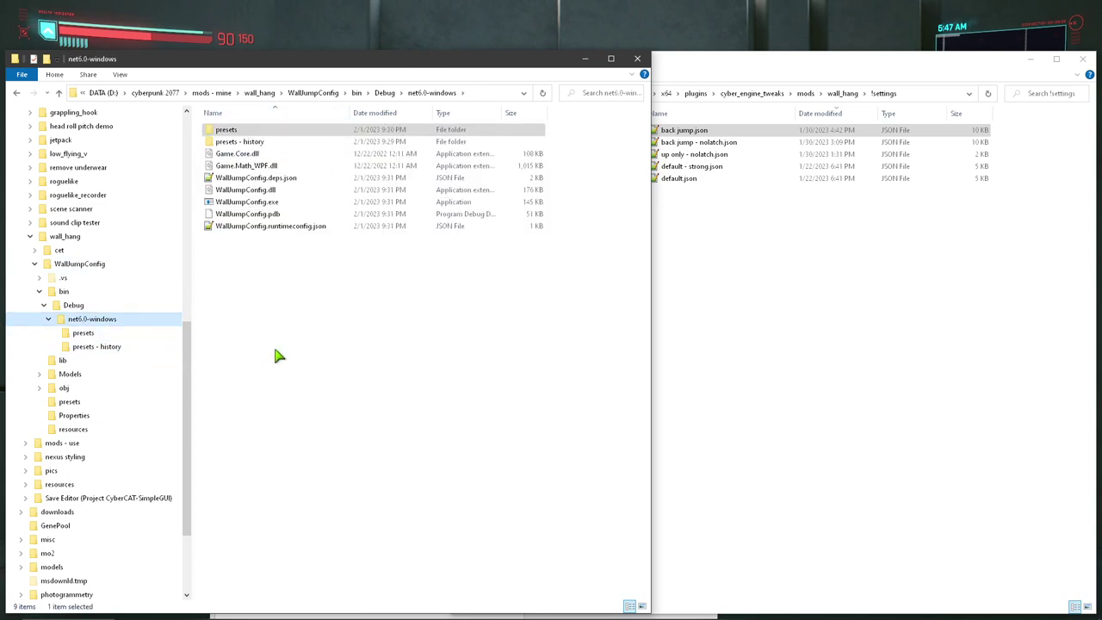
Set the config tool's mod folder to D:\SteamLibrary\steamapps\common\Cyberpunk 2077\bin\x64\plugins\cyber_engine_tweaks\mods\wall_hang and collapse the mod folder section.
{"action": "key", "text": "alt+Tab"}
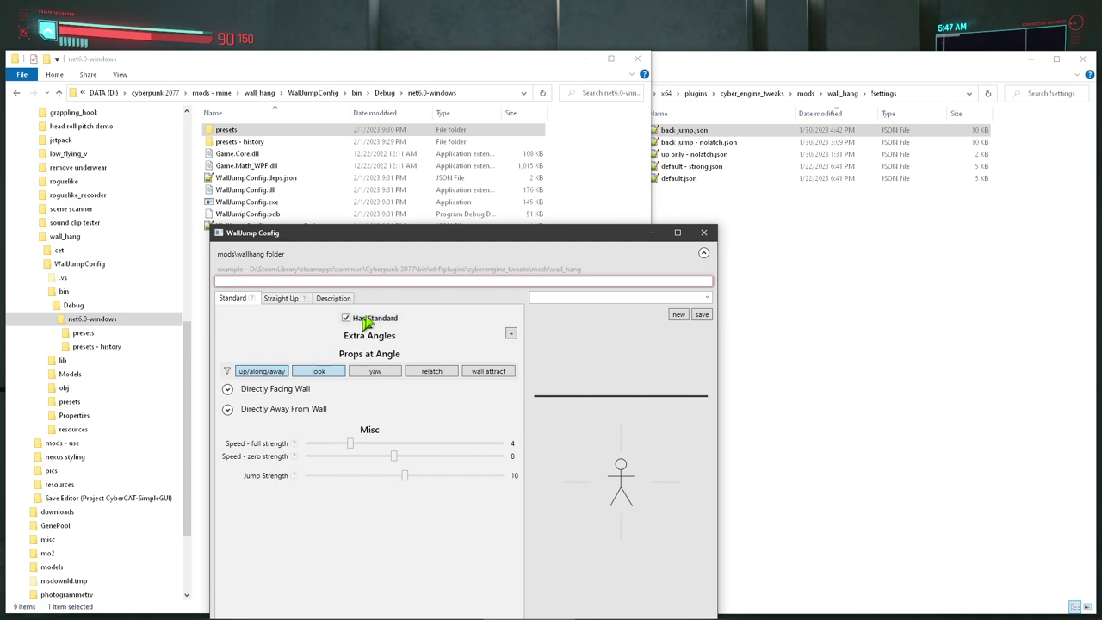
{"action": "left_click_drag", "start_coordinate": [437, 243], "coordinate": [437, 197]}
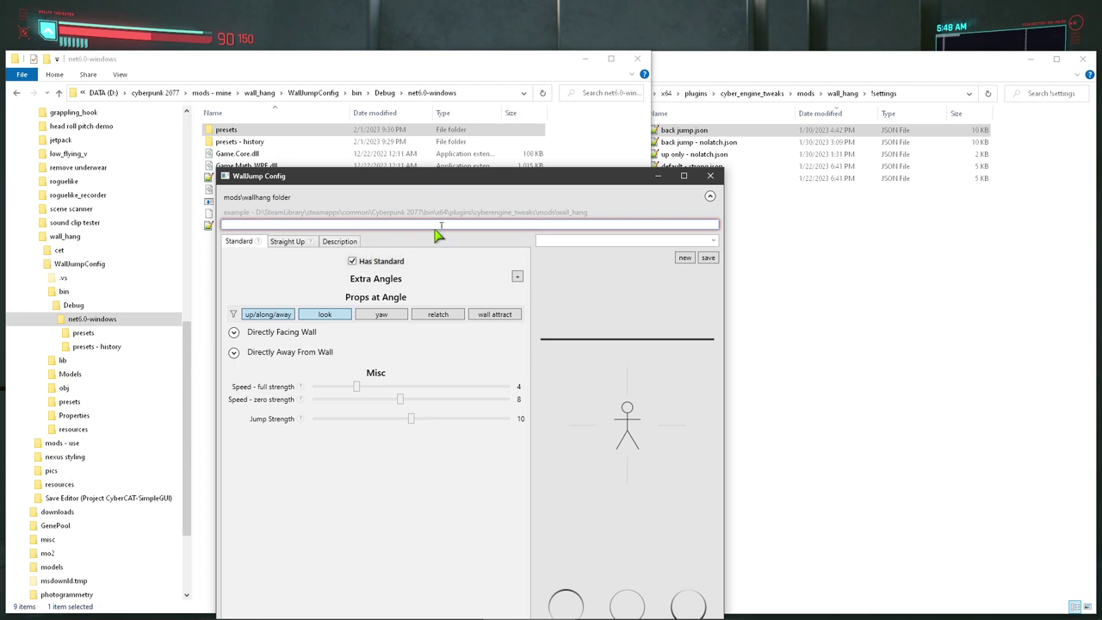
{"action": "left_click", "coordinate": [715, 54]}
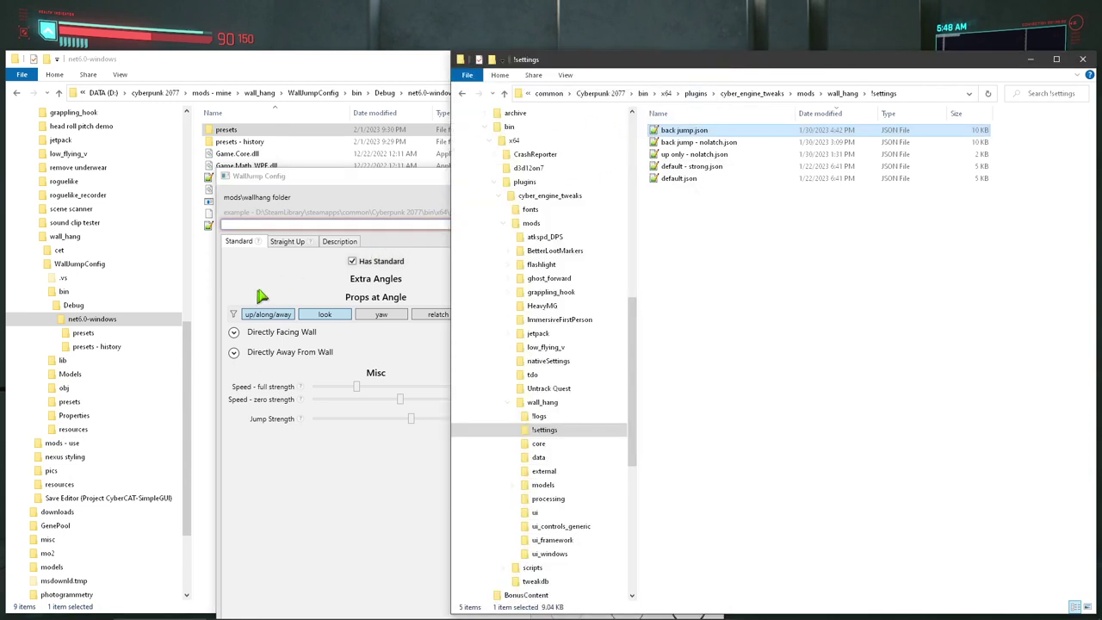
{"action": "left_click", "coordinate": [367, 189]}
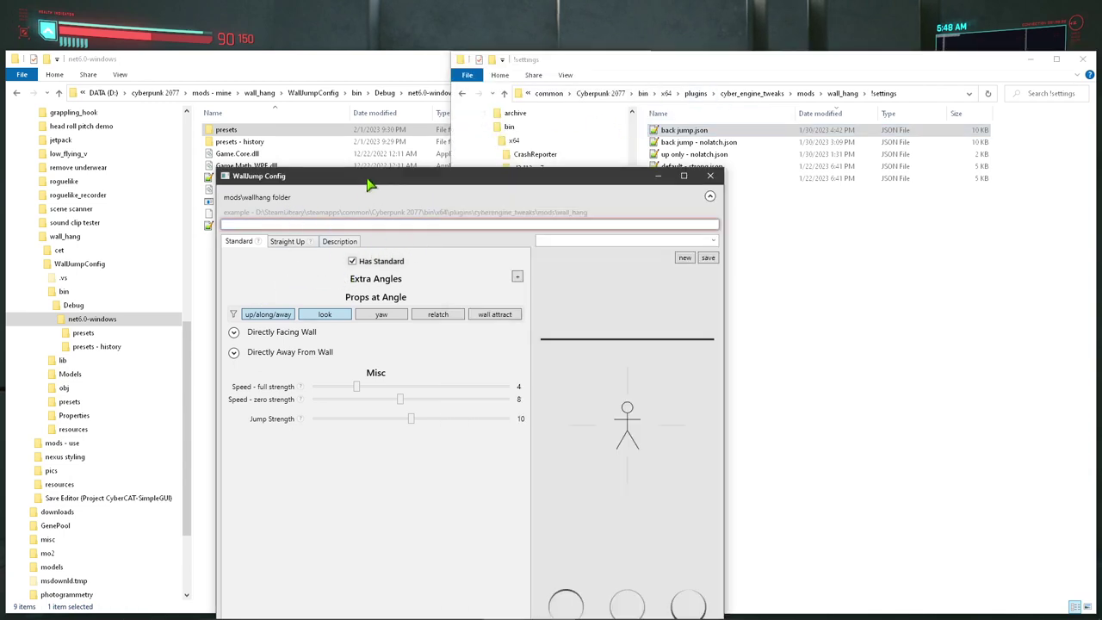
{"action": "left_click", "coordinate": [793, 270]}
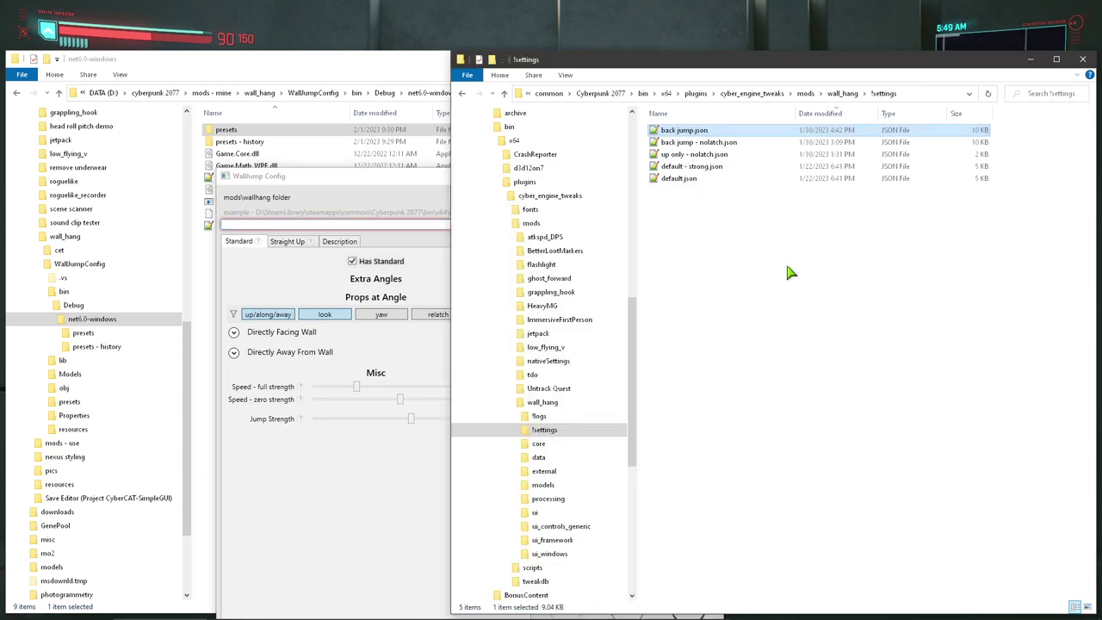
{"action": "left_click", "coordinate": [540, 403]}
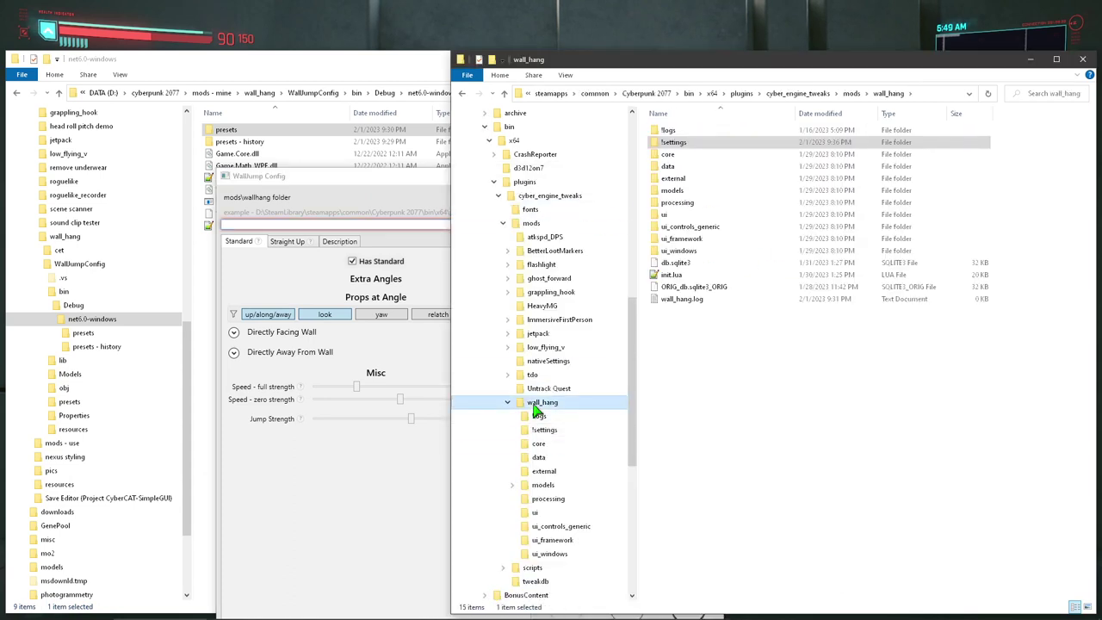
{"action": "left_click_drag", "start_coordinate": [522, 409], "coordinate": [320, 220]}
{"action": "left_click", "coordinate": [933, 99]}
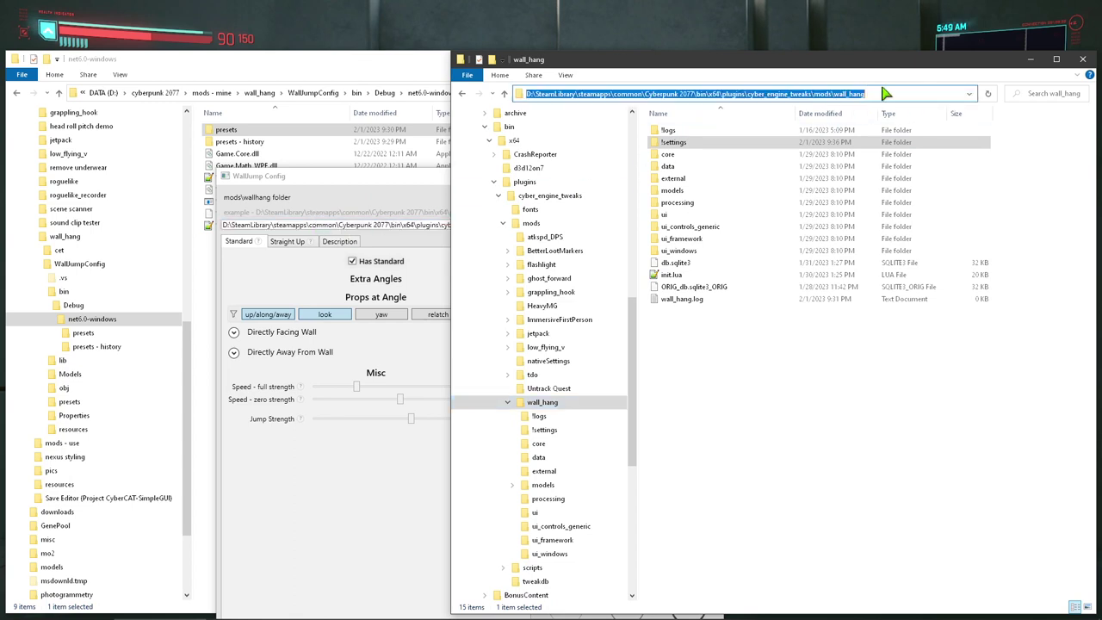
{"action": "left_click", "coordinate": [438, 243]}
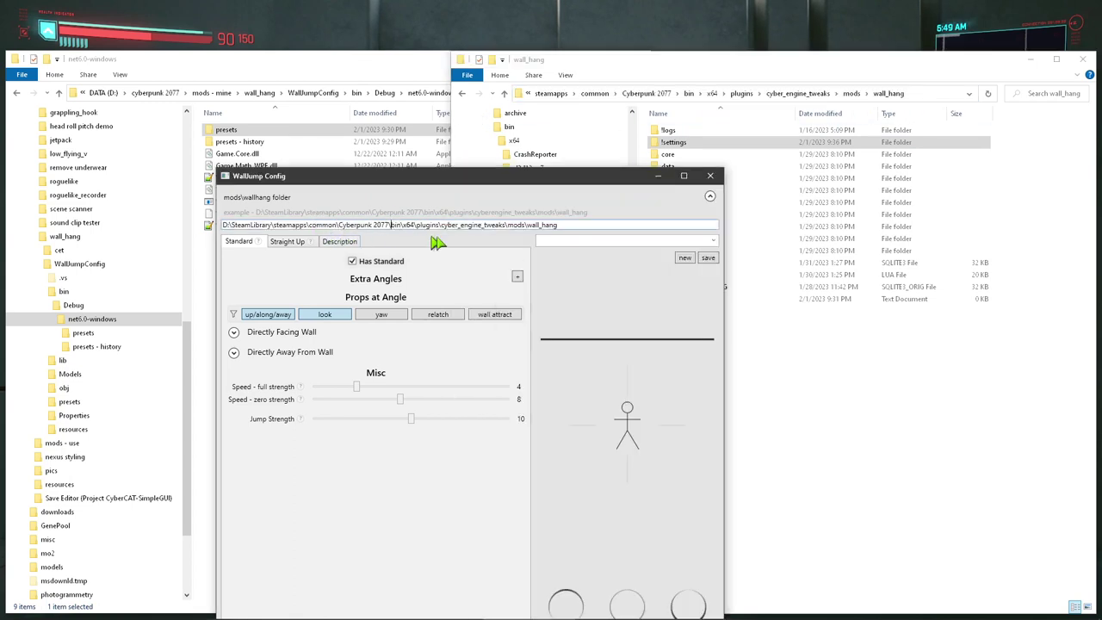
{"action": "left_click", "coordinate": [710, 198]}
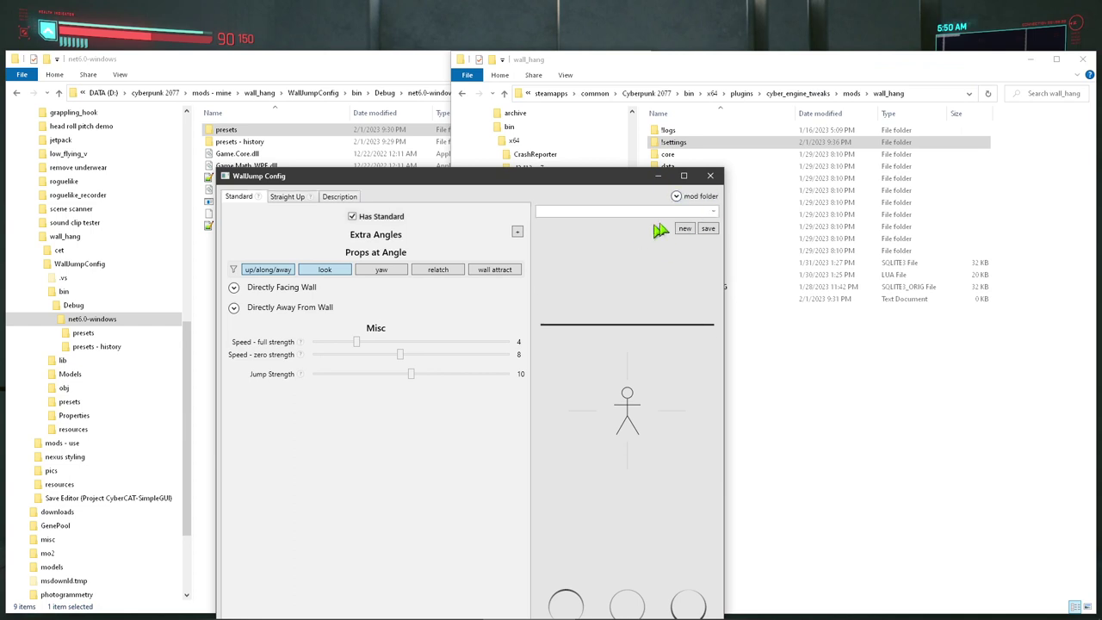
Move the WallJump Config window so it fits on screen, load the back jump preset, and review the preset list.
{"action": "left_click_drag", "start_coordinate": [479, 182], "coordinate": [489, 78]}
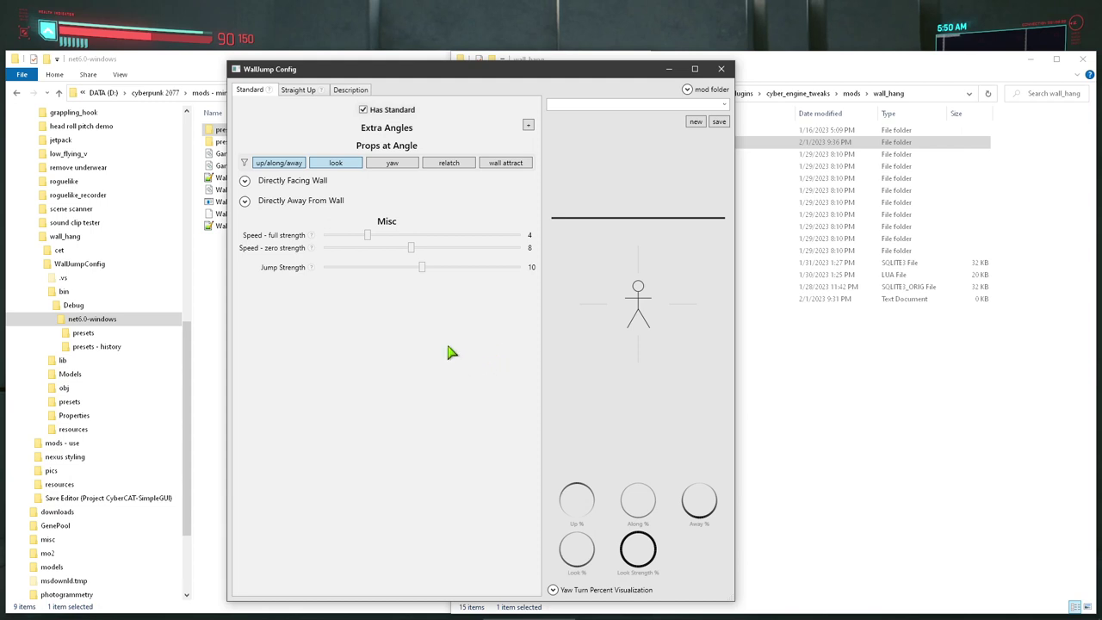
{"action": "left_click", "coordinate": [725, 105]}
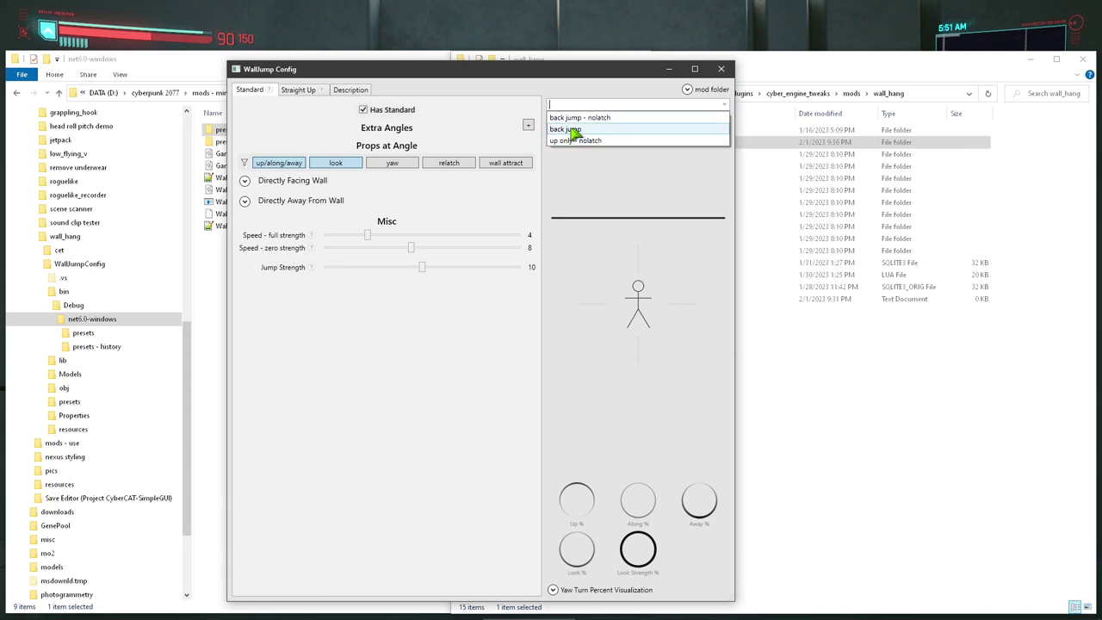
{"action": "left_click", "coordinate": [566, 130]}
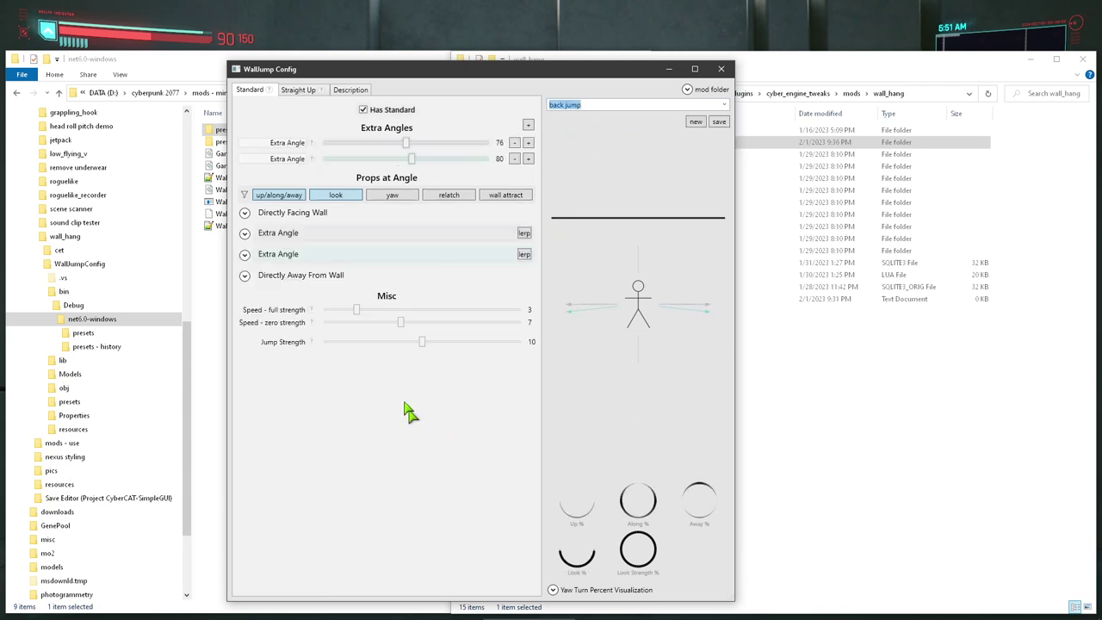
{"action": "left_click", "coordinate": [726, 104]}
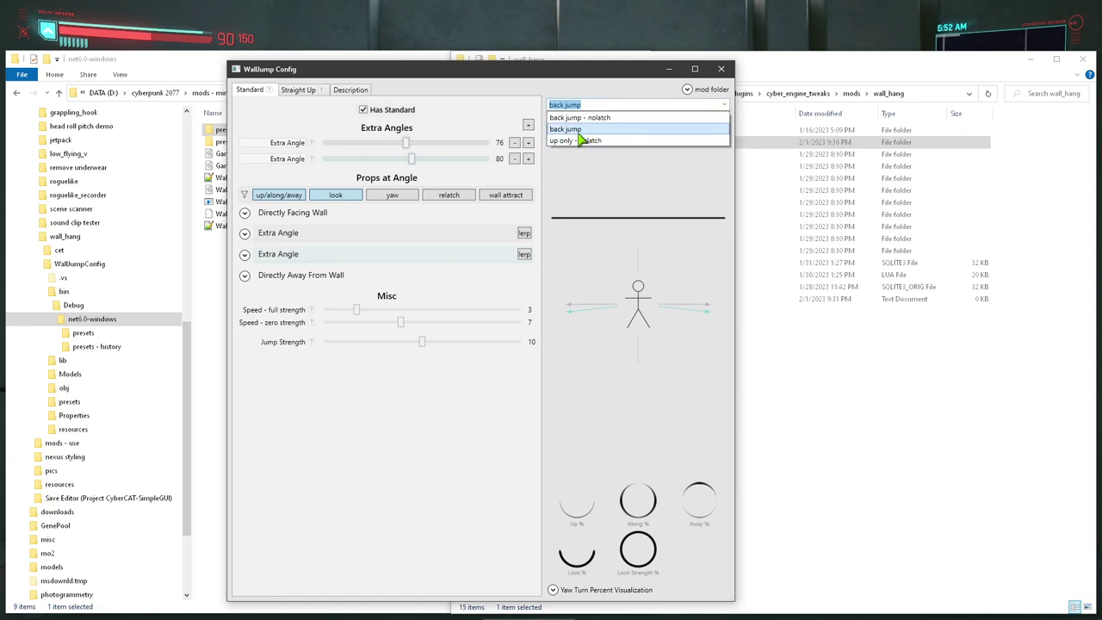
{"action": "left_click", "coordinate": [596, 169]}
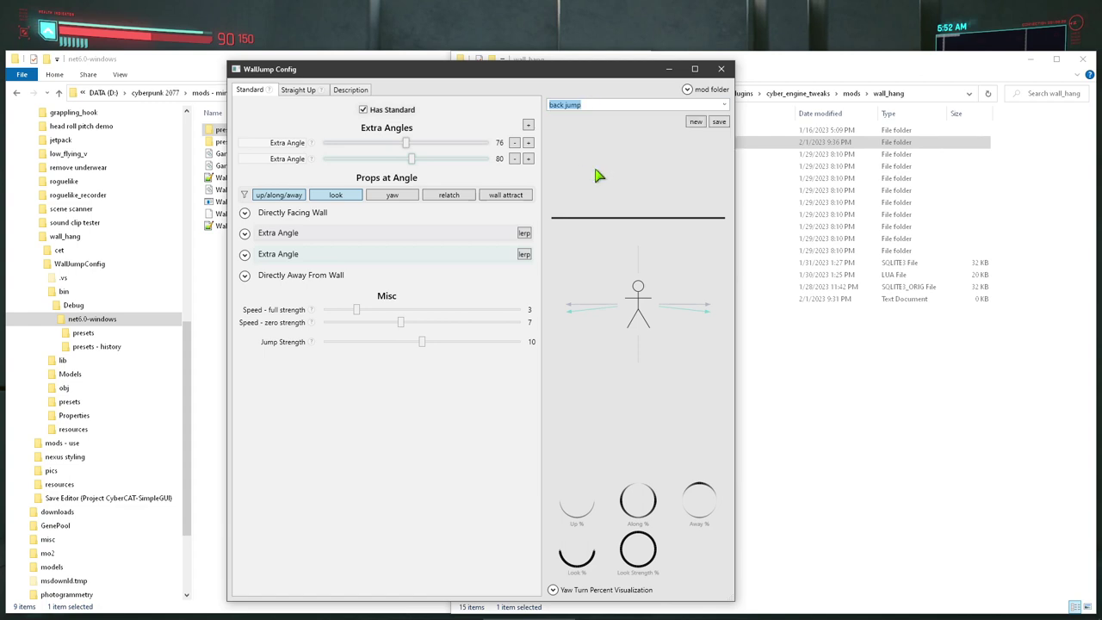
Start a new preset, set Directly Facing Wall's Along % to 55 and Look Influence % to 41, and clear the preset name.
{"action": "left_click", "coordinate": [696, 121]}
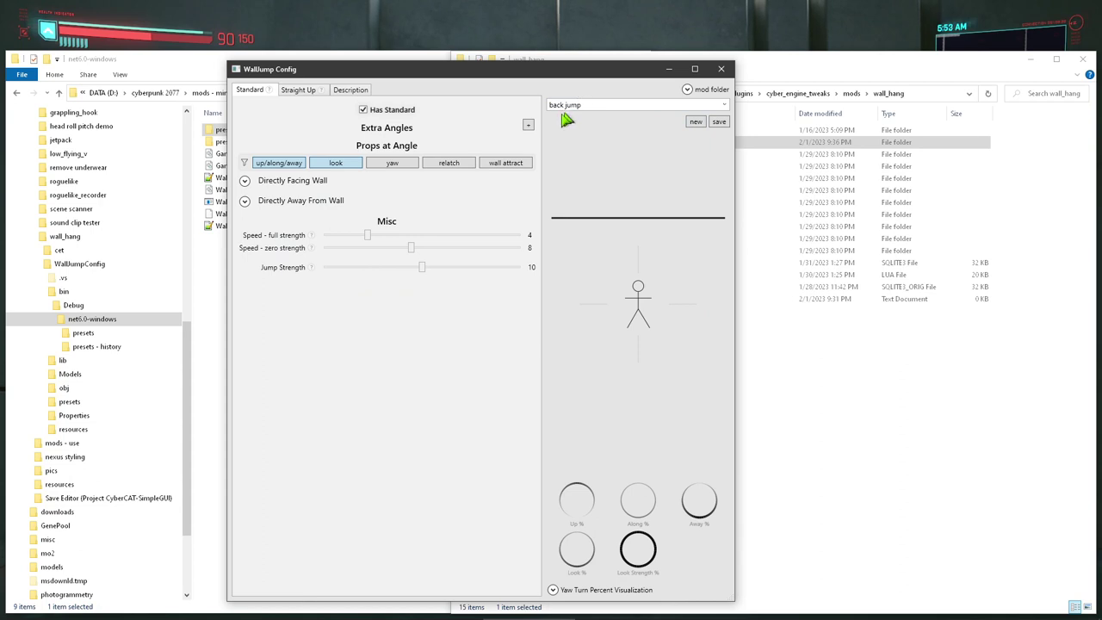
{"action": "left_click", "coordinate": [303, 184]}
{"action": "left_click_drag", "start_coordinate": [372, 211], "coordinate": [411, 211]}
{"action": "left_click_drag", "start_coordinate": [372, 240], "coordinate": [426, 256]}
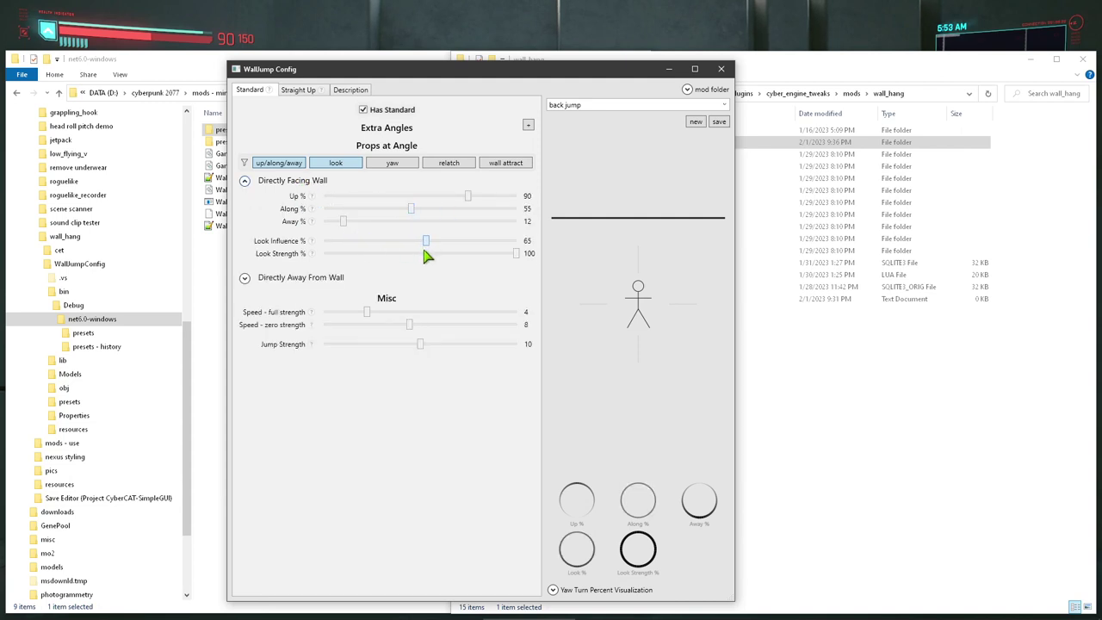
{"action": "left_click", "coordinate": [560, 106]}
{"action": "key", "text": "BackSpace"}
{"action": "left_click_drag", "start_coordinate": [426, 241], "coordinate": [388, 252]}
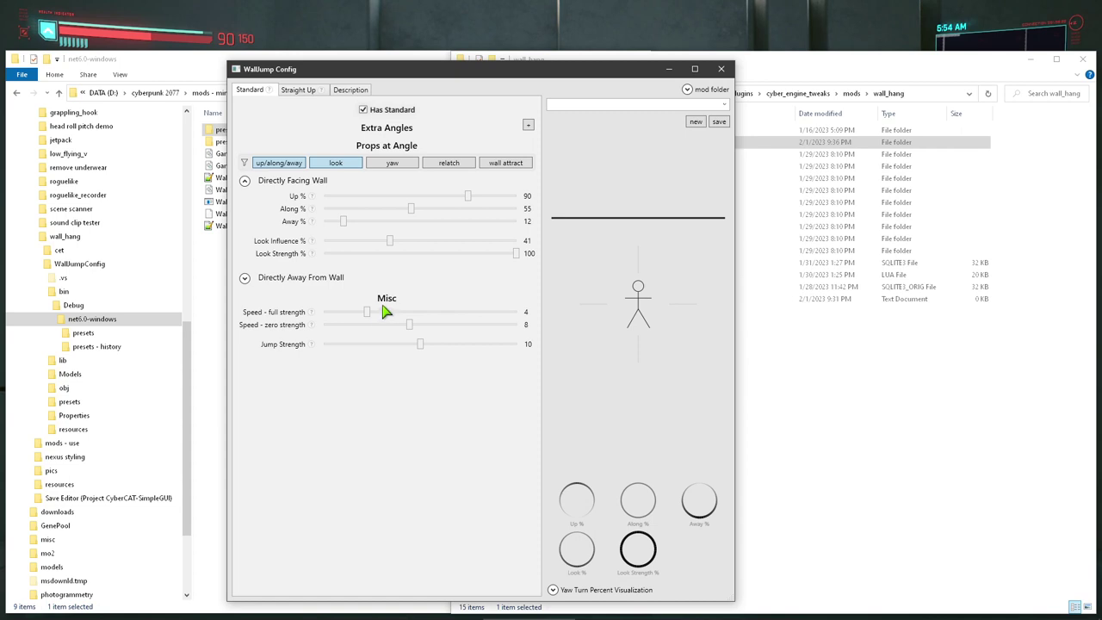
{"action": "left_click_drag", "start_coordinate": [367, 316], "coordinate": [393, 318]}
Enter bun as the name for the modified back jump preset and check the preset list.
{"action": "type", "text": "bun"}
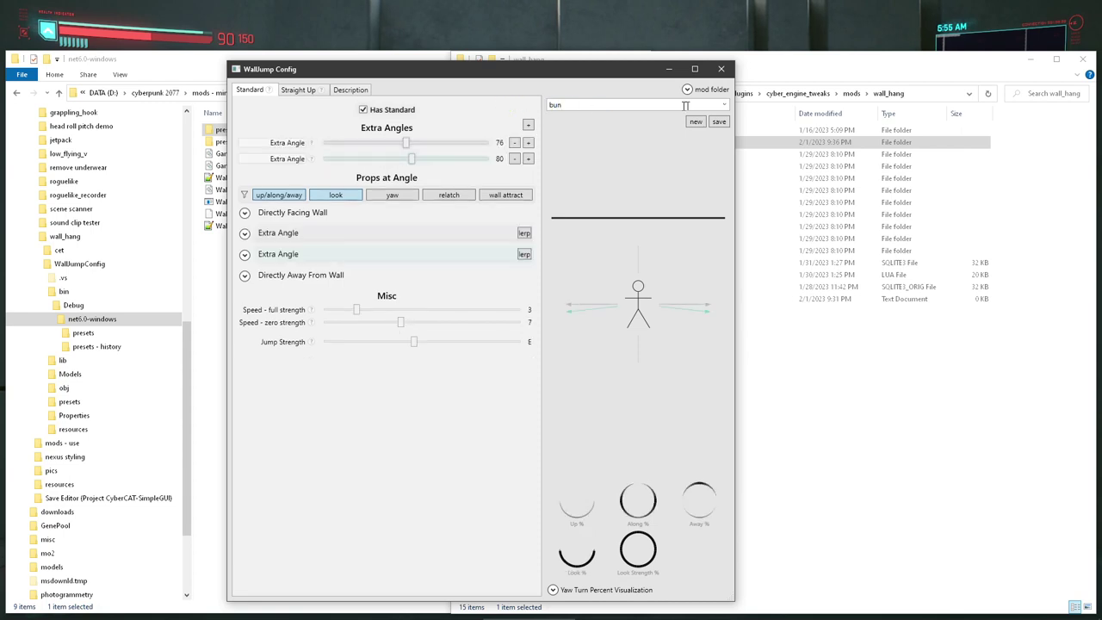
{"action": "left_click", "coordinate": [725, 105]}
{"action": "left_click", "coordinate": [725, 105]}
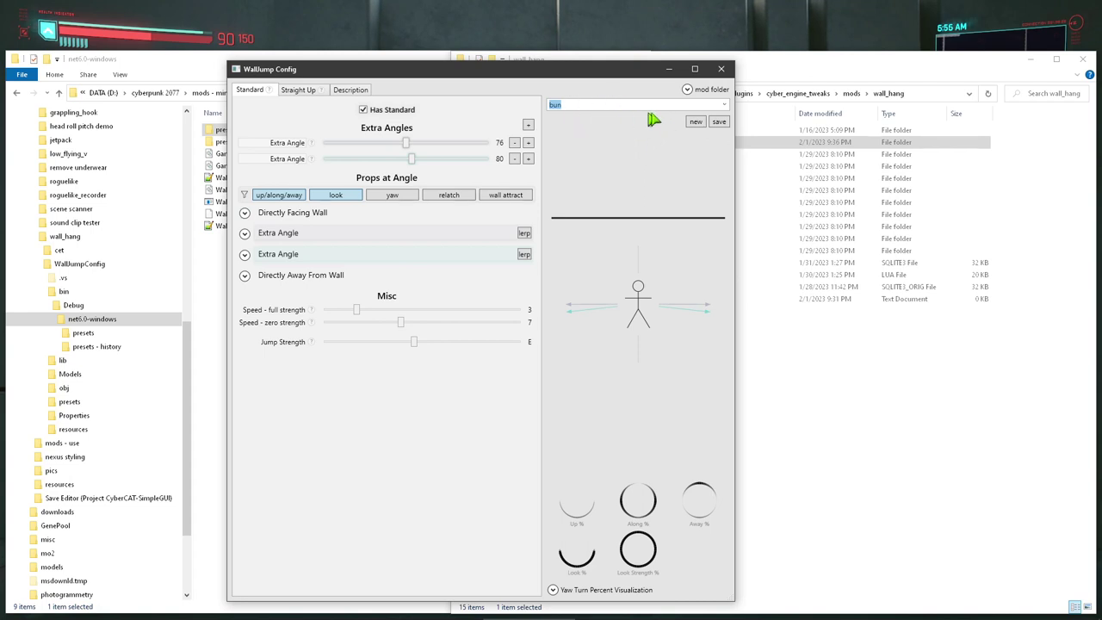
Create a new preset with stock values, save it as default, and check for it in the tool's presets folder.
{"action": "left_click", "coordinate": [695, 122]}
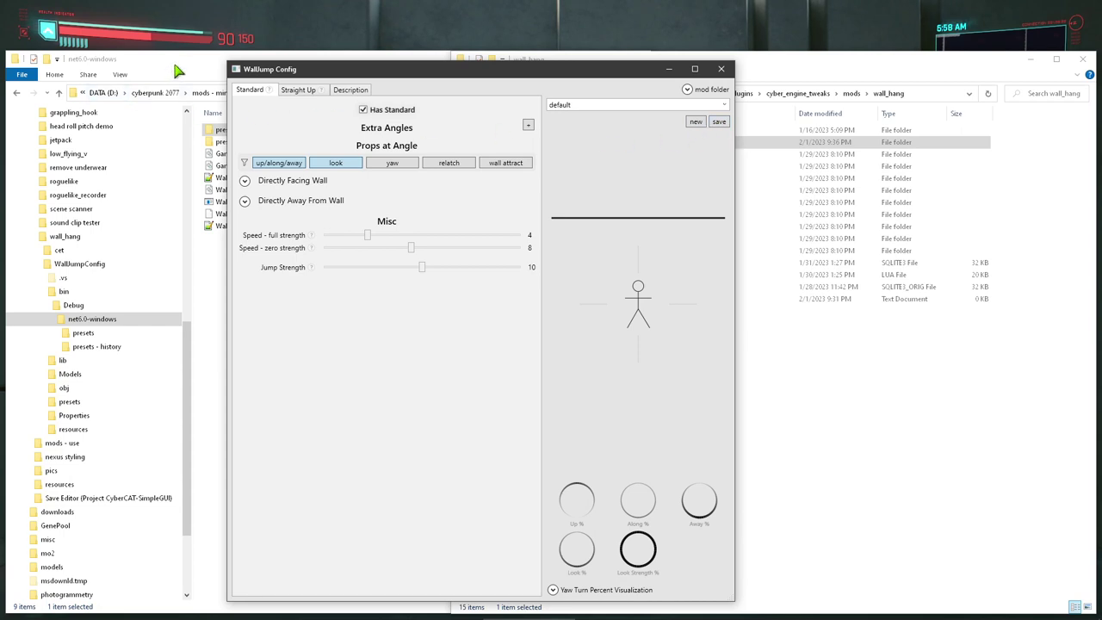
{"action": "left_click", "coordinate": [191, 79]}
{"action": "double_click", "coordinate": [226, 130]}
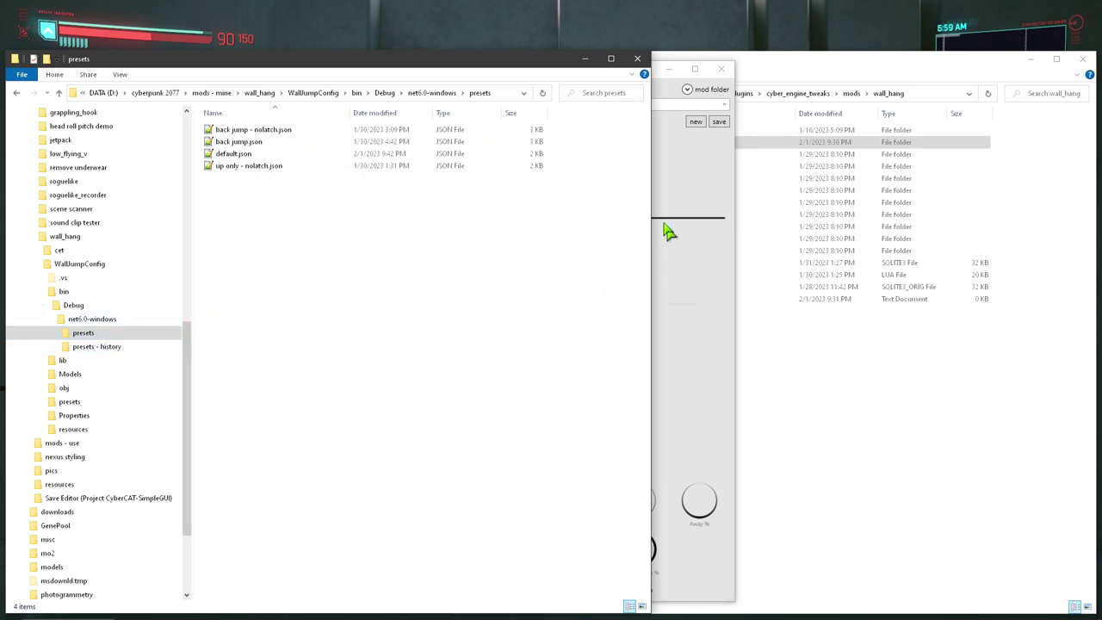
{"action": "left_click", "coordinate": [665, 94]}
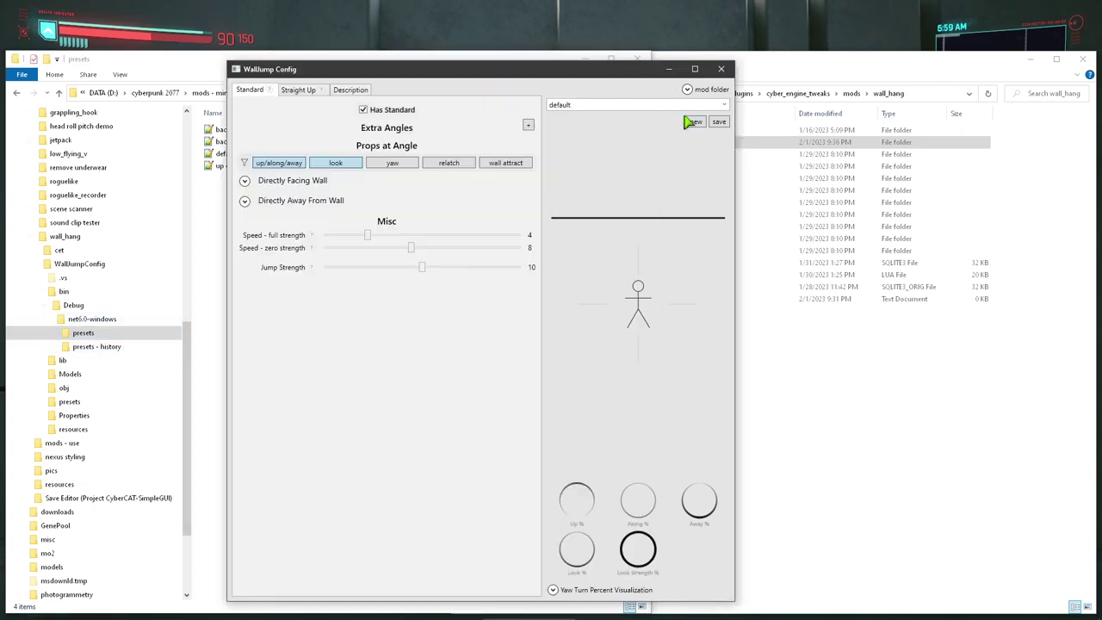
{"action": "left_click", "coordinate": [164, 69]}
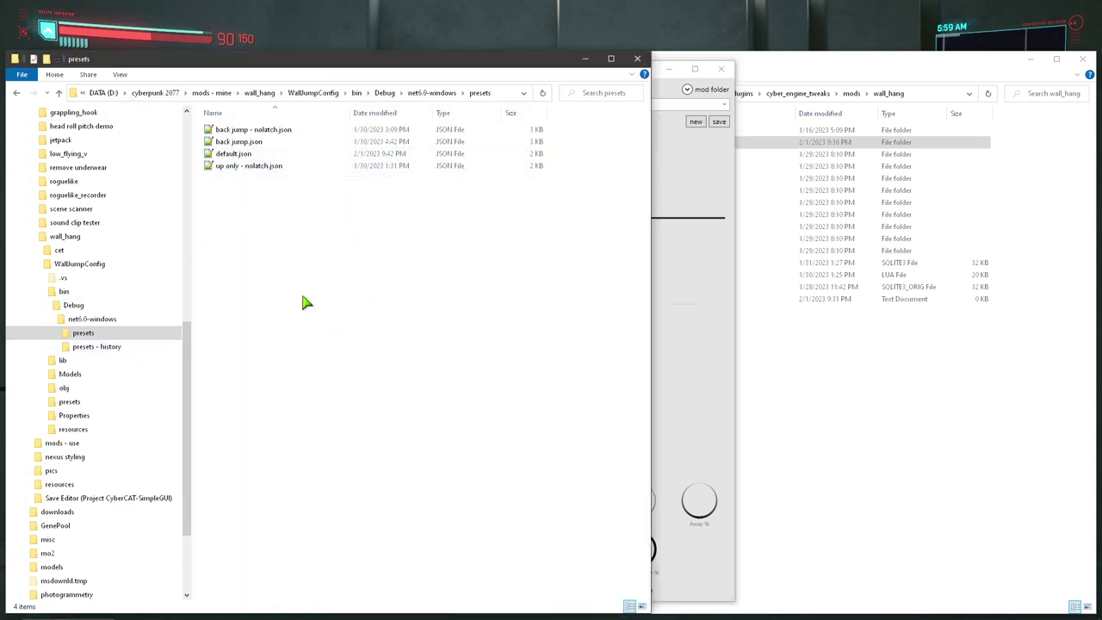
Examine the time-stamped backups in presets - history, sorted by date modified, and return to the net6.0-windows folder.
{"action": "left_click", "coordinate": [93, 346]}
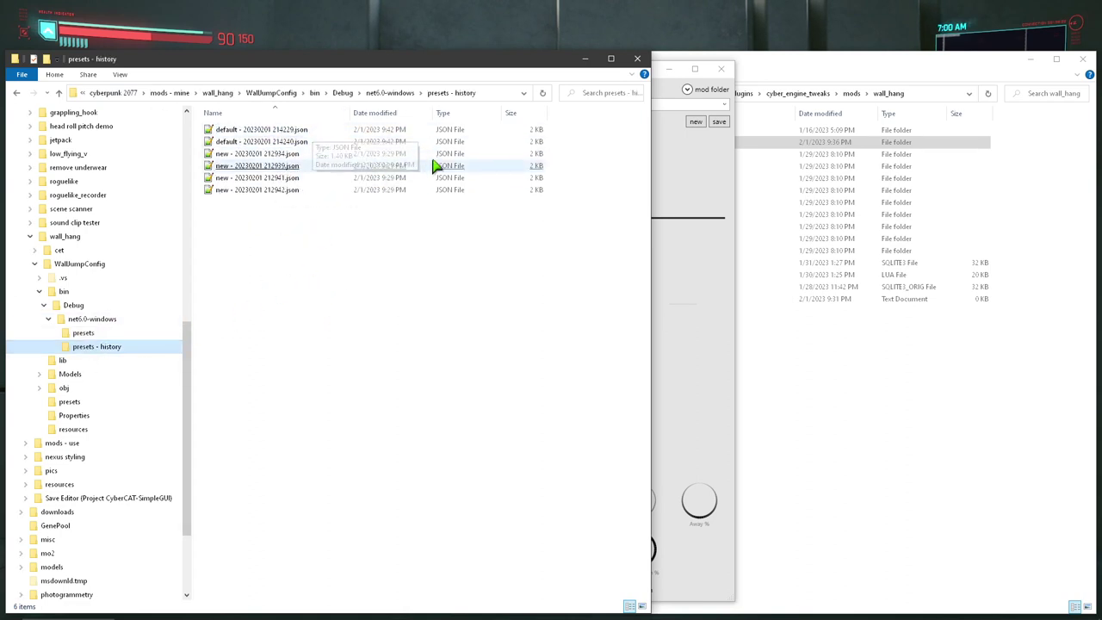
{"action": "left_click", "coordinate": [394, 113]}
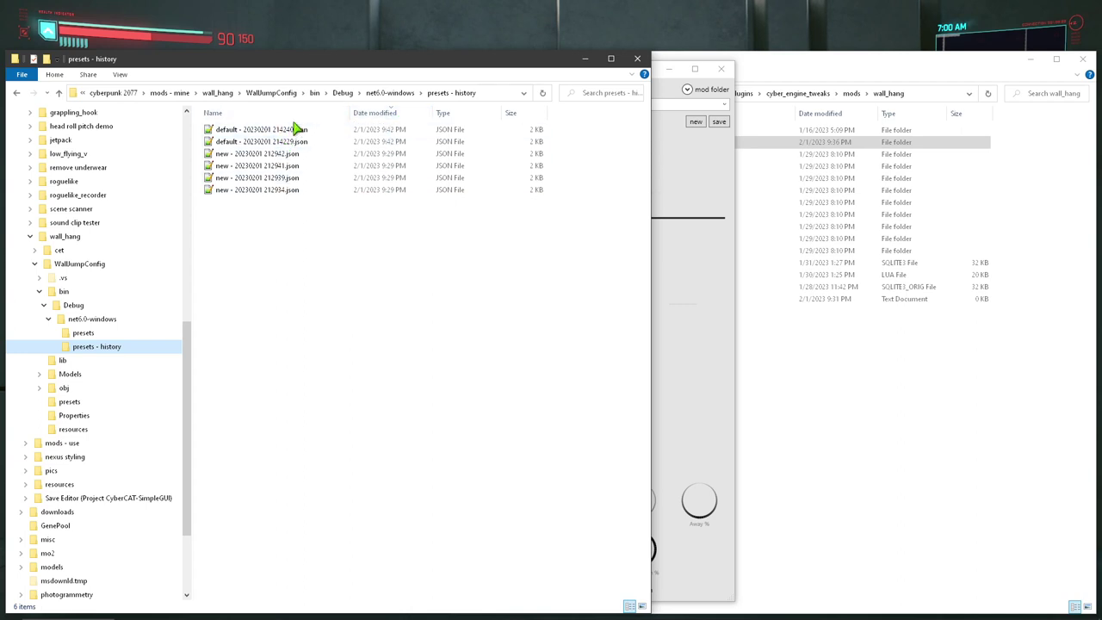
{"action": "left_click", "coordinate": [83, 334]}
{"action": "left_click", "coordinate": [85, 320]}
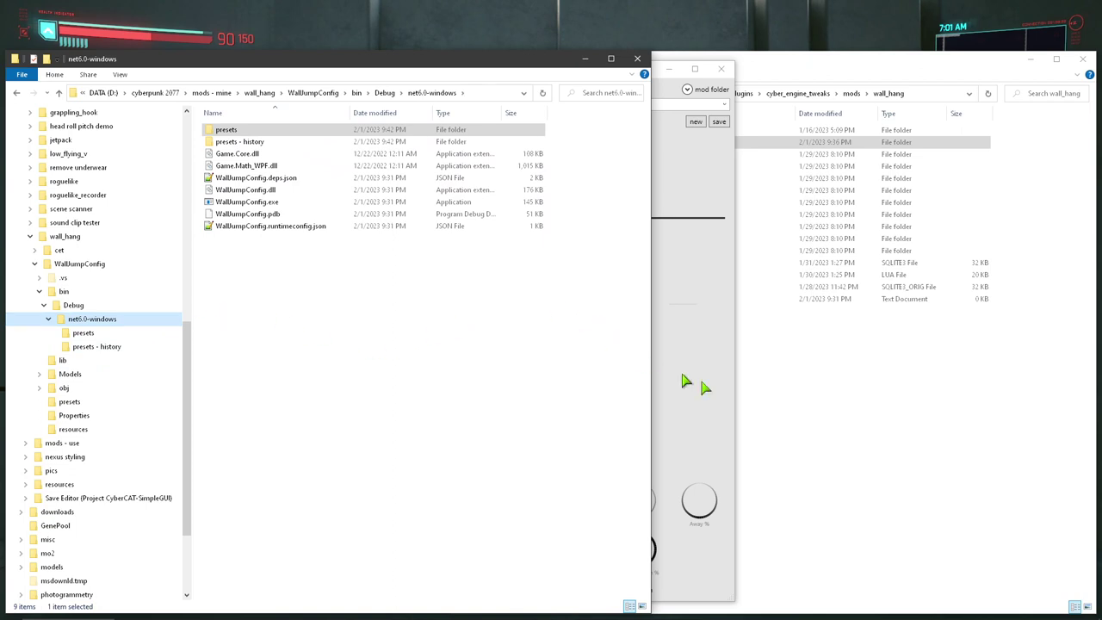
Check the exported preset files in the game mod's !settings folder and bring the config tool back to the front.
{"action": "left_click", "coordinate": [892, 417]}
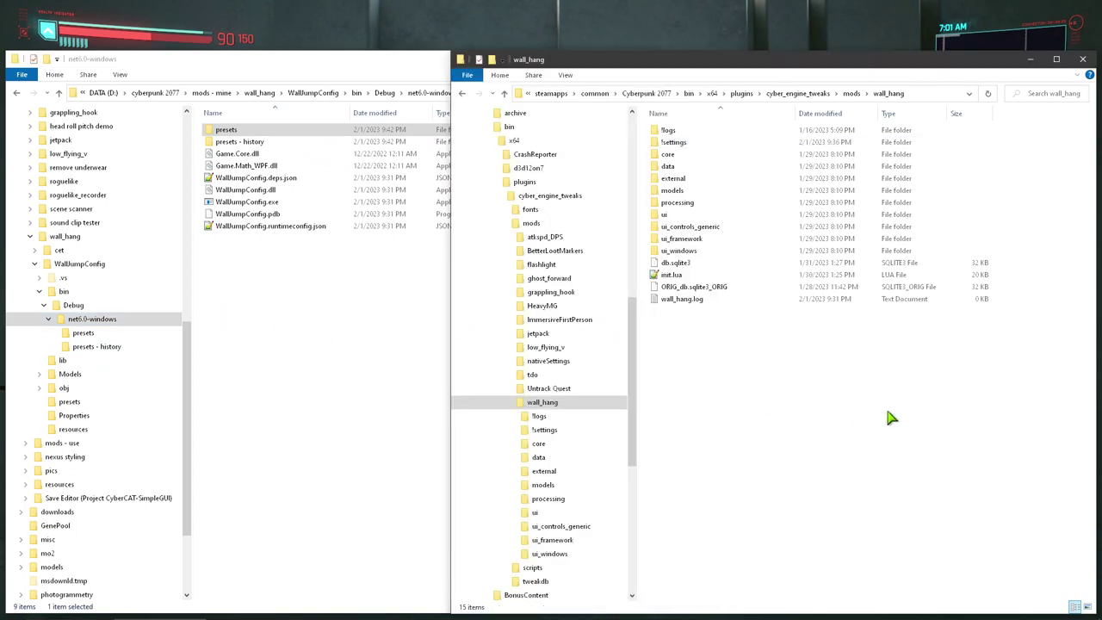
{"action": "left_click", "coordinate": [546, 431]}
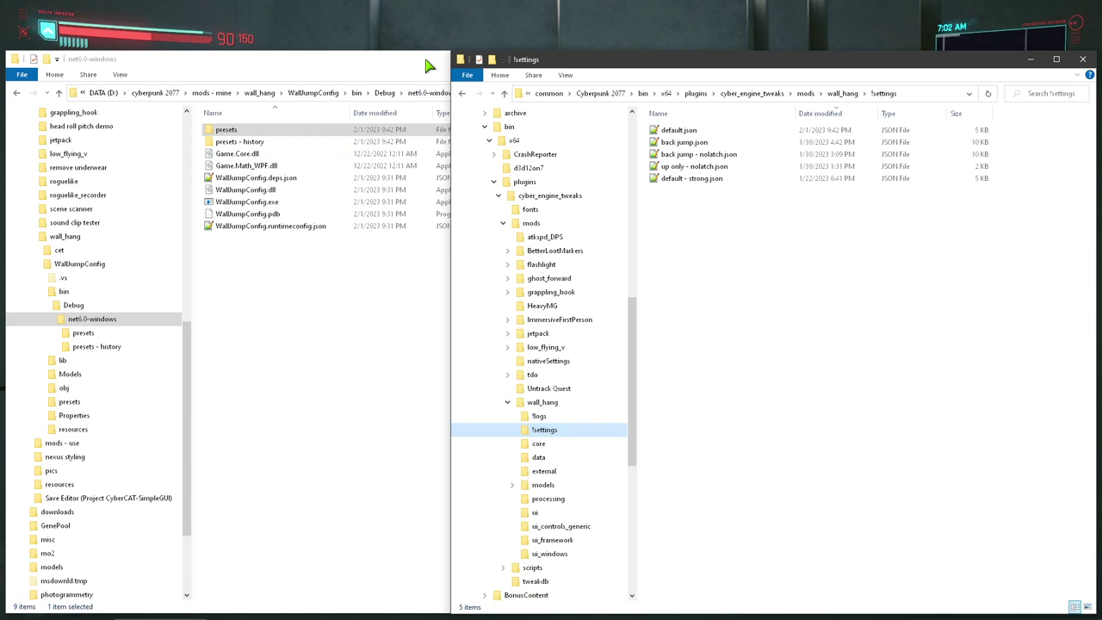
{"action": "left_click", "coordinate": [557, 612]}
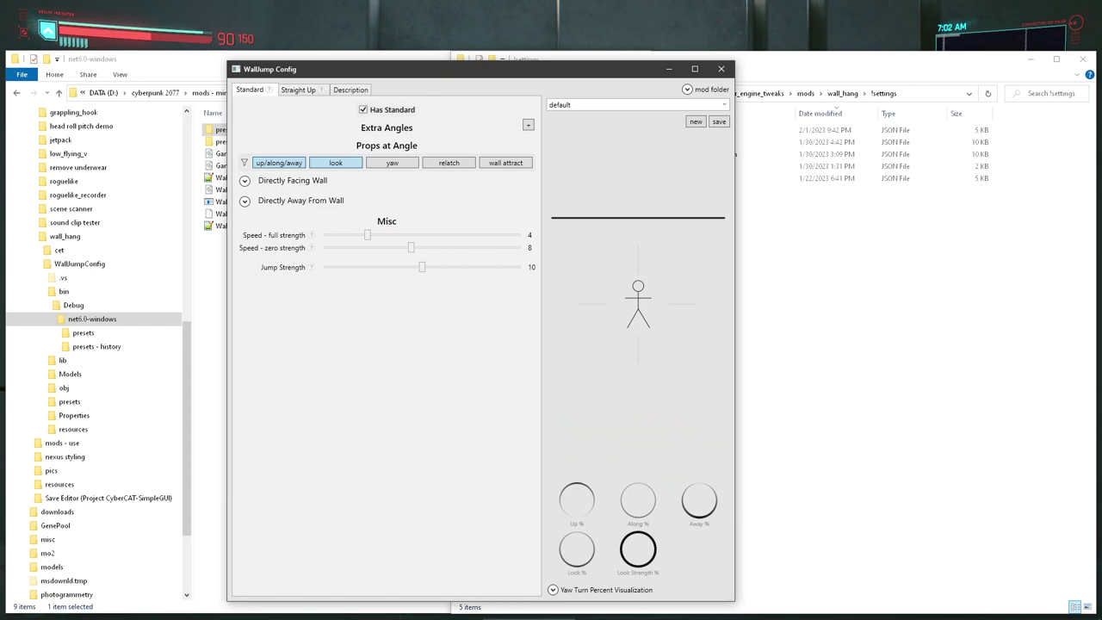
Switch to Cyberpunk 2077, open the Cyber Engine Tweaks overlay, and arrange its toolbar and the Wall Hang window so both are fully visible.
{"action": "key", "text": "alt+Tab"}
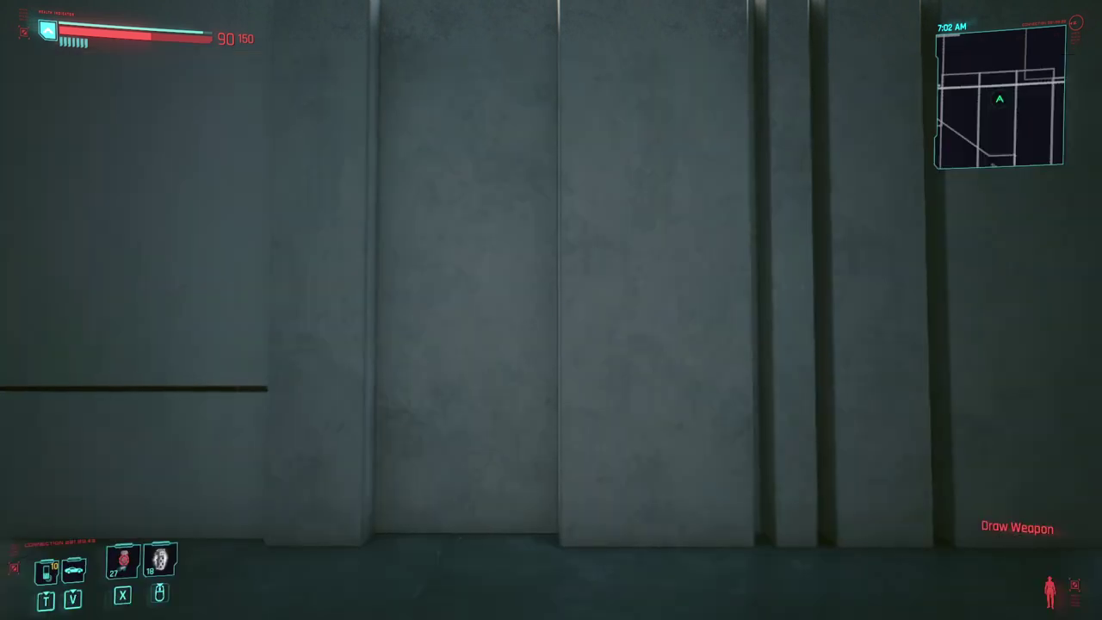
{"action": "key", "text": "grave"}
{"action": "left_click", "coordinate": [462, 446]}
{"action": "left_click_drag", "start_coordinate": [461, 448], "coordinate": [461, 212]}
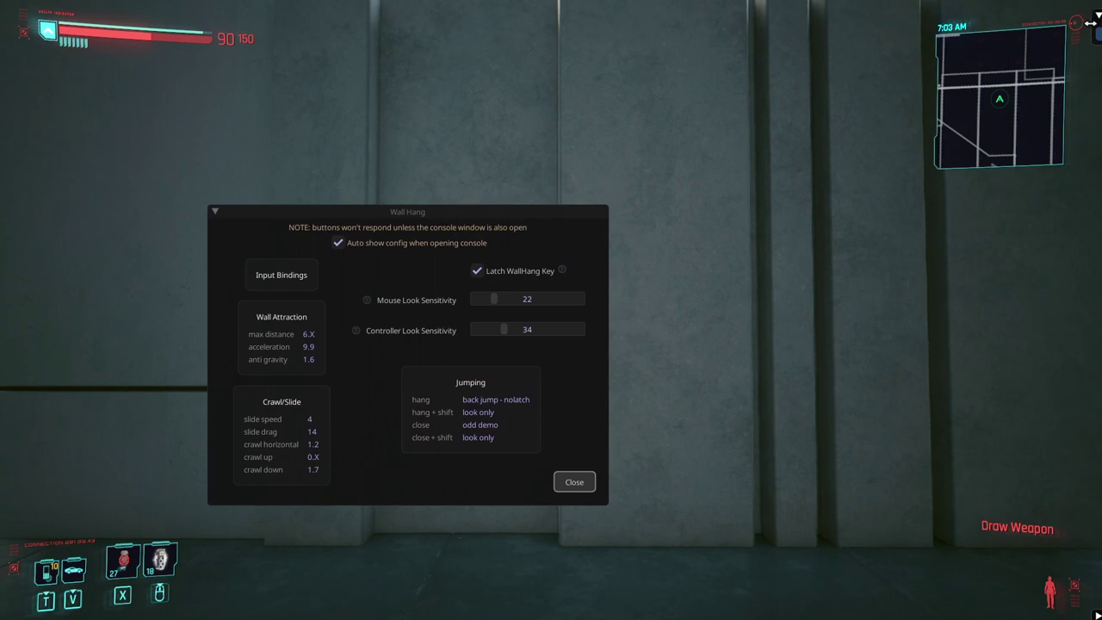
{"action": "left_click_drag", "start_coordinate": [1091, 23], "coordinate": [783, 28]}
{"action": "left_click_drag", "start_coordinate": [885, 23], "coordinate": [264, 61]}
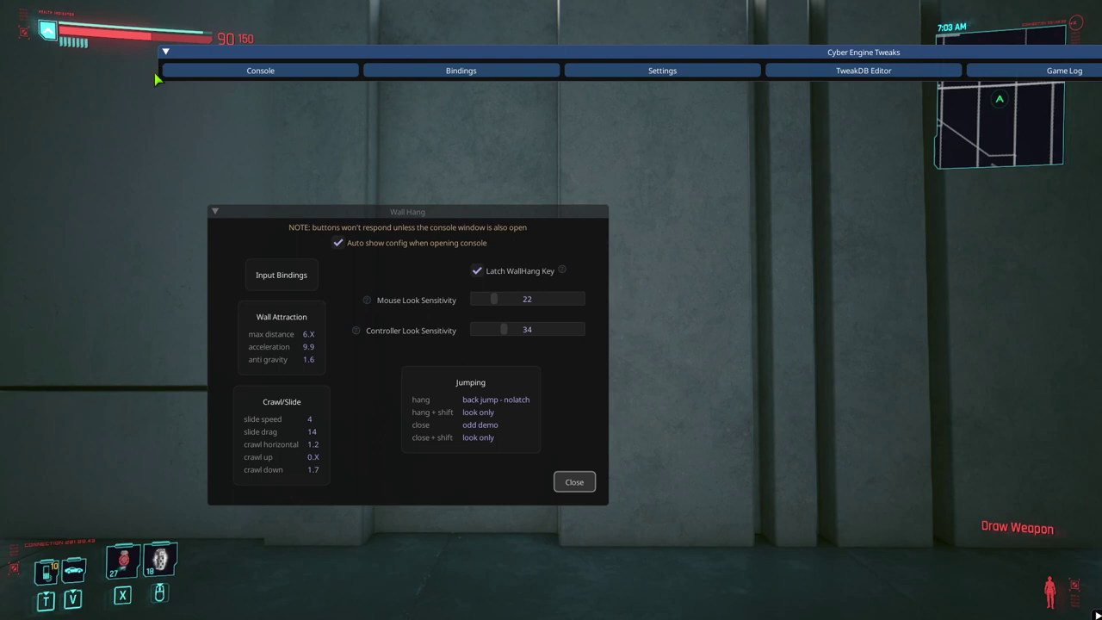
{"action": "left_click_drag", "start_coordinate": [267, 52], "coordinate": [663, 20]}
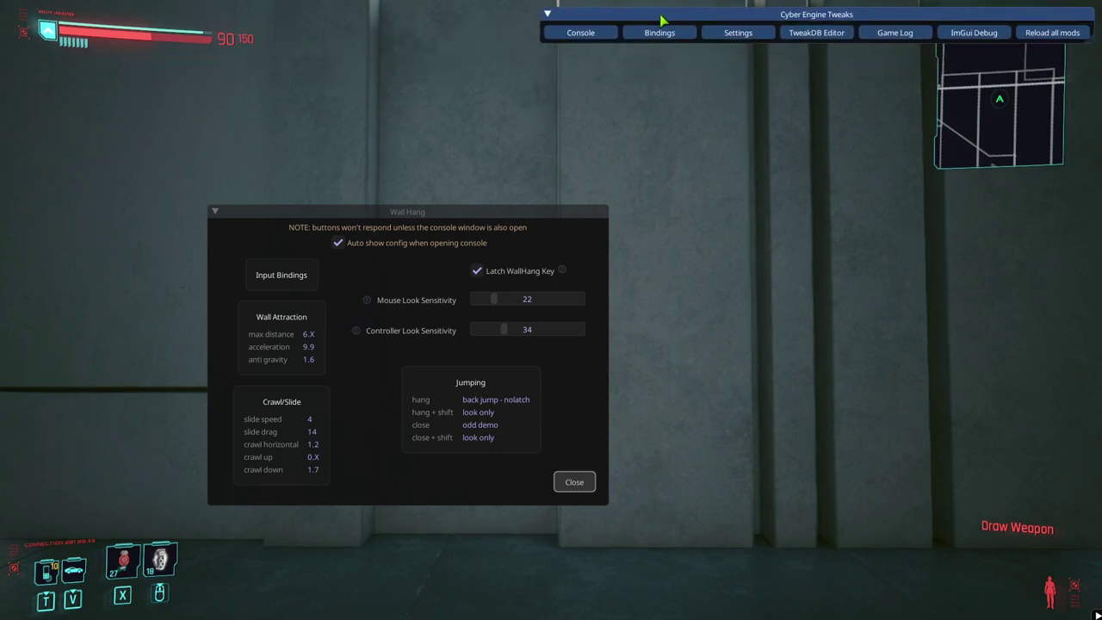
{"action": "left_click_drag", "start_coordinate": [543, 42], "coordinate": [470, 45]}
Reposition the Wall Hang window, reset all Jumping presets to the current Default set, and accept the change.
{"action": "left_click_drag", "start_coordinate": [440, 217], "coordinate": [398, 166]}
{"action": "left_click", "coordinate": [441, 373]}
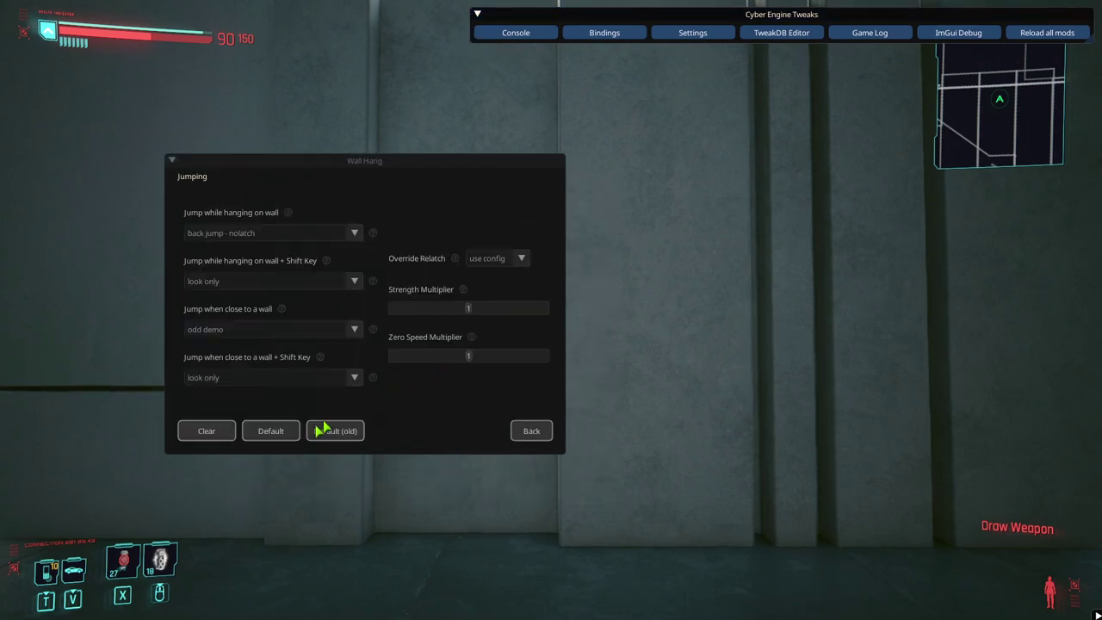
{"action": "left_click", "coordinate": [277, 441]}
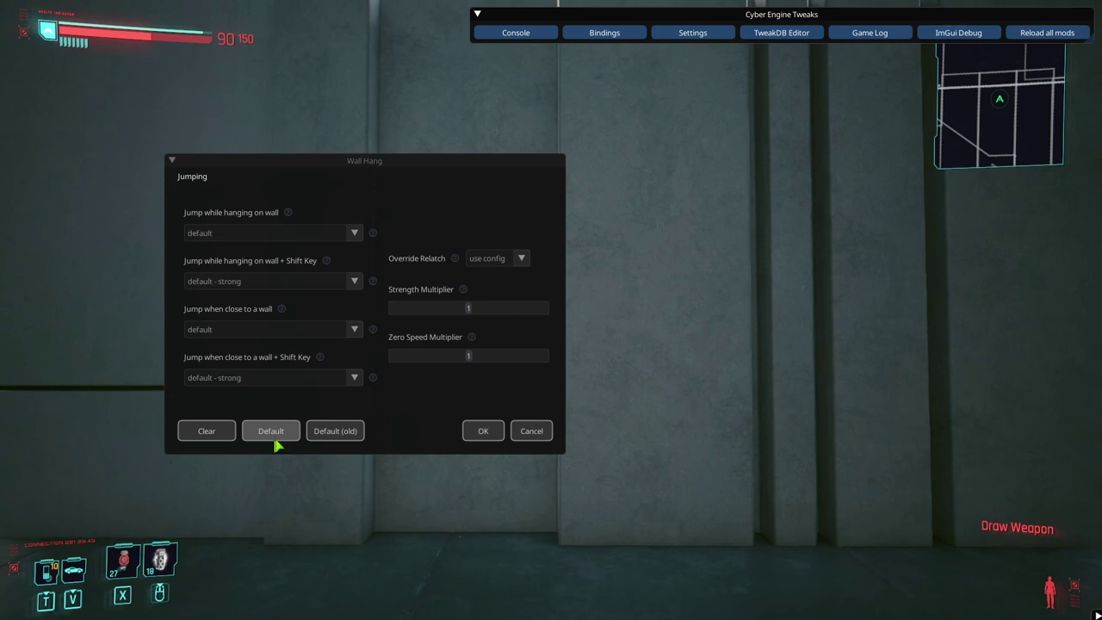
{"action": "left_click", "coordinate": [480, 424]}
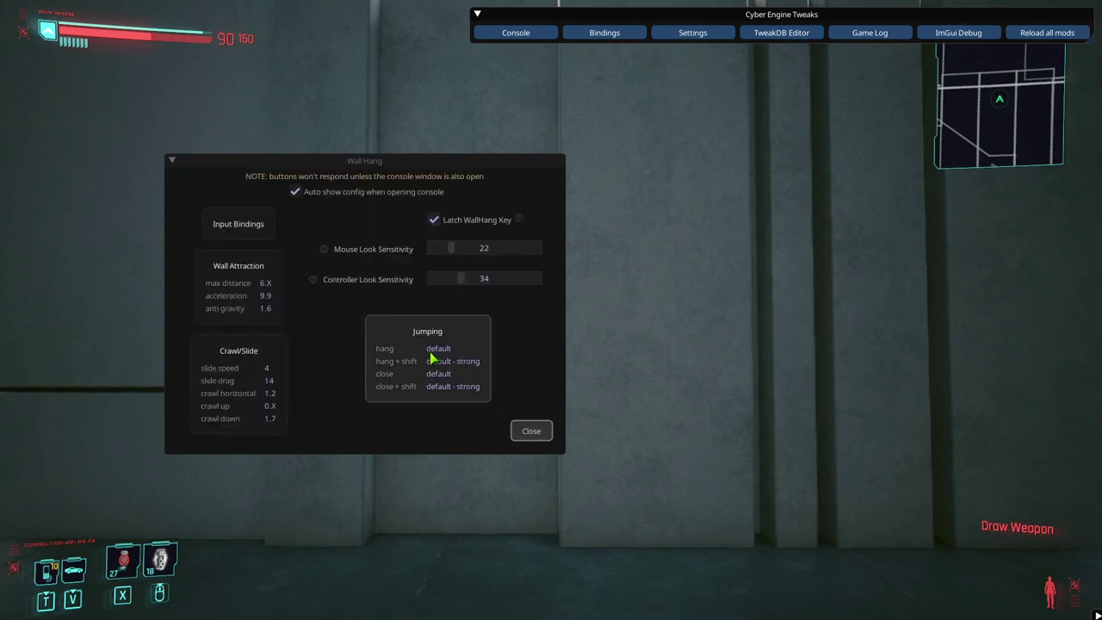
Reopen the Jumping settings to review the preset help, reposition the window, and briefly check the default preset in WallJump Config before returning to the game.
{"action": "left_click", "coordinate": [399, 364]}
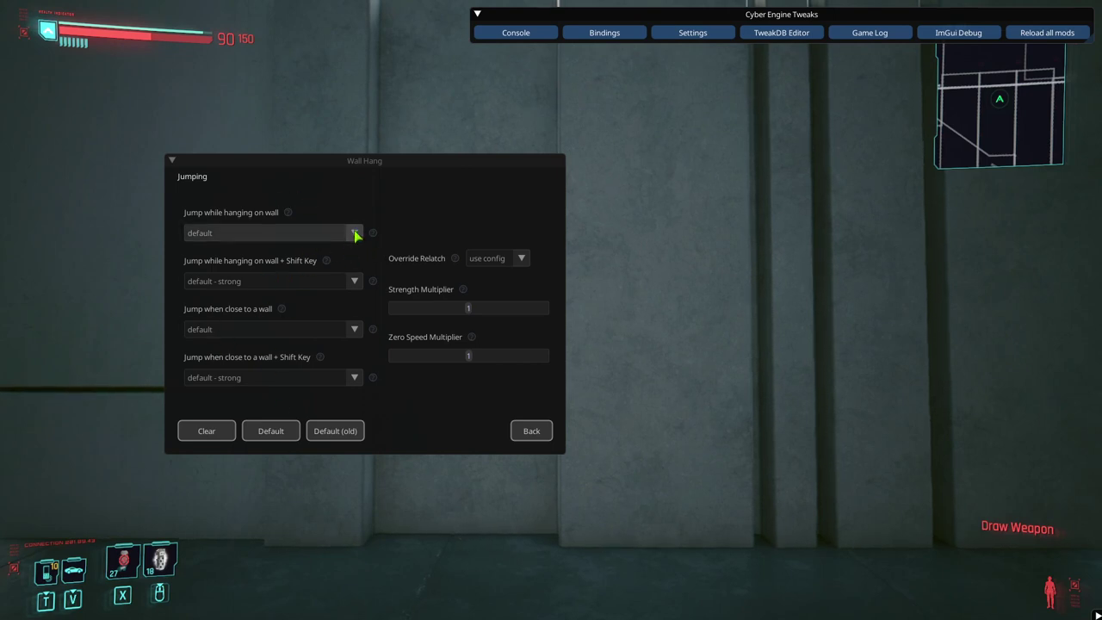
{"action": "mouse_move", "coordinate": [375, 236]}
{"action": "left_click_drag", "start_coordinate": [388, 169], "coordinate": [403, 220]}
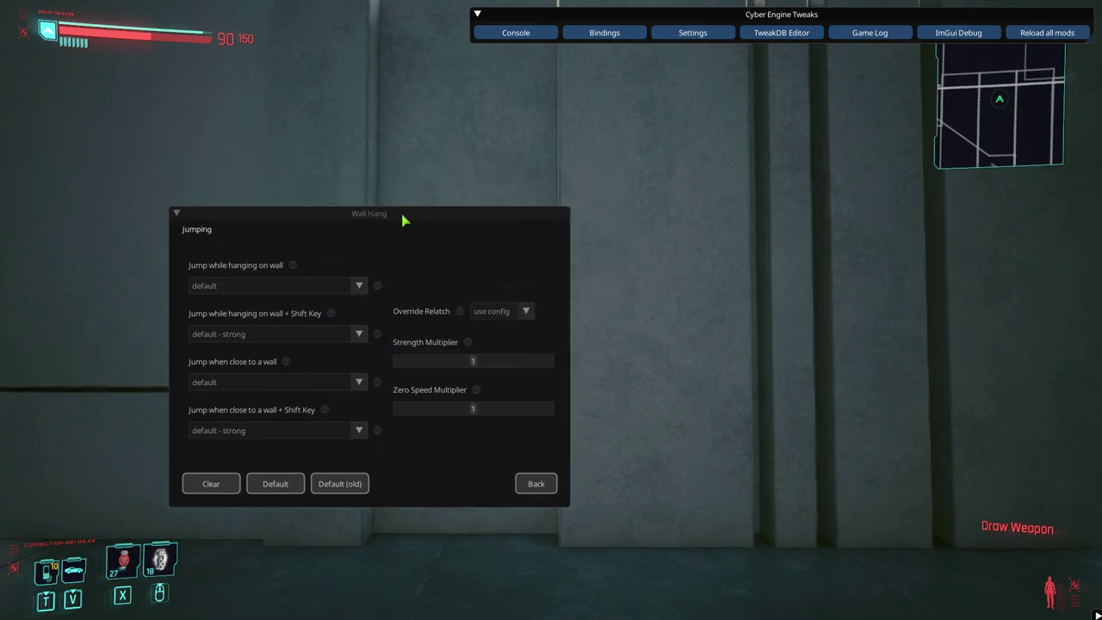
{"action": "key", "text": "alt+Tab"}
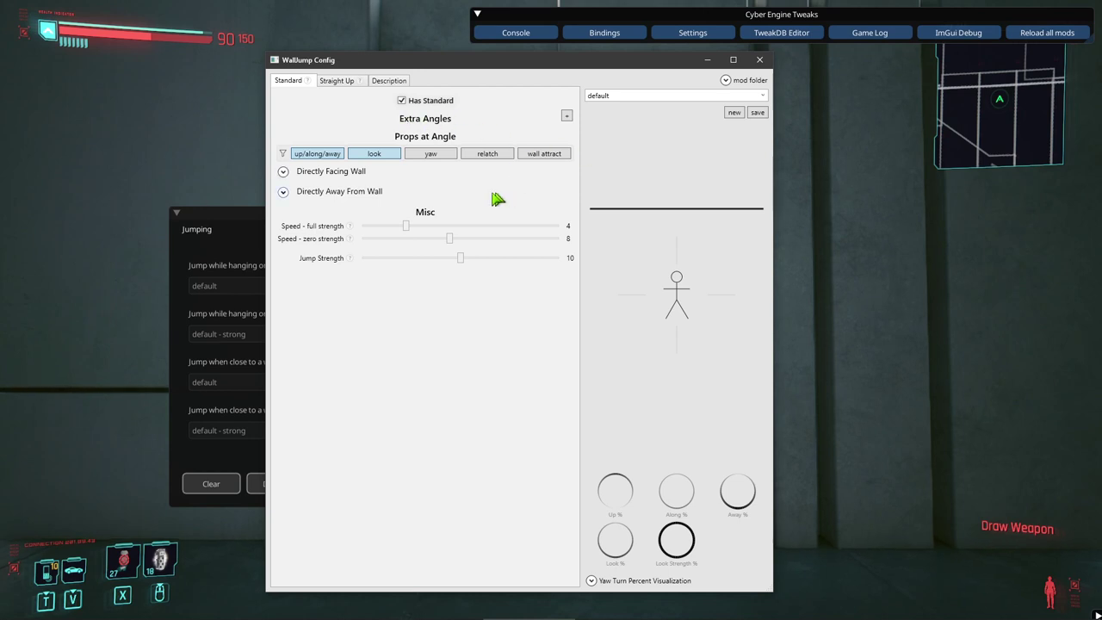
{"action": "left_click", "coordinate": [230, 167]}
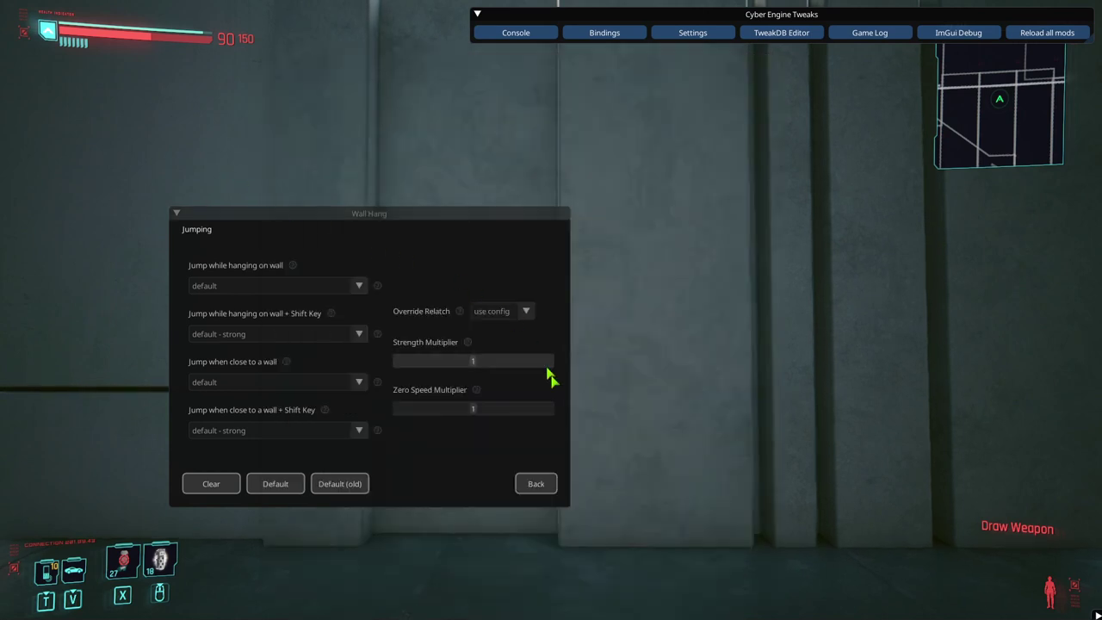
Close the overlay and test the default preset's wall jump against the building wall.
{"action": "key", "text": "grave"}
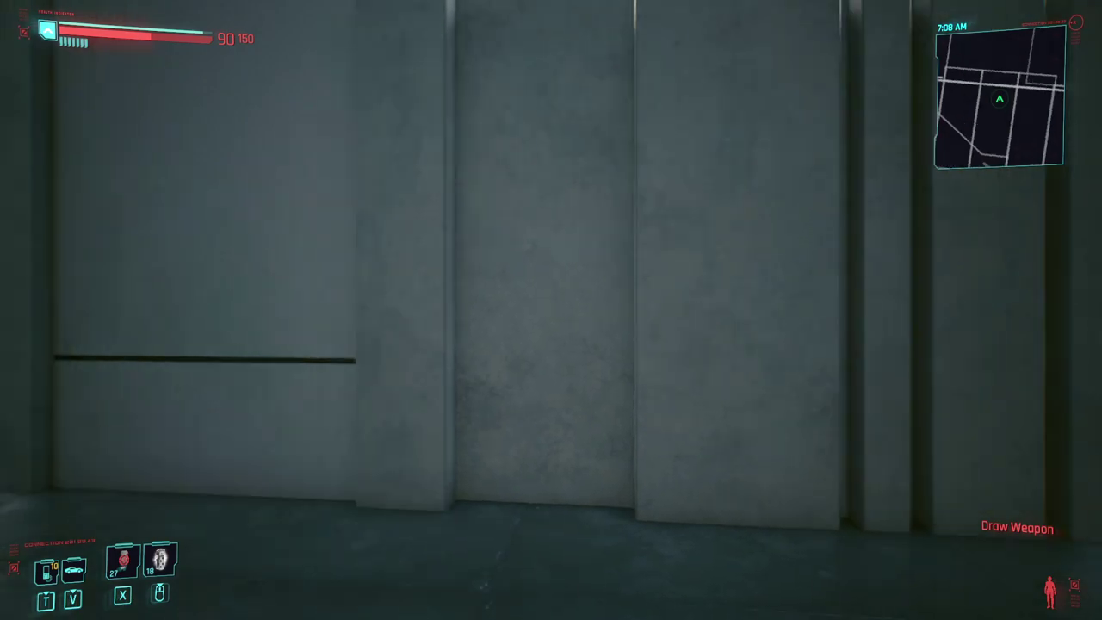
{"action": "key", "text": "w"}
{"action": "key", "text": "w"}
{"action": "key", "text": "space"}
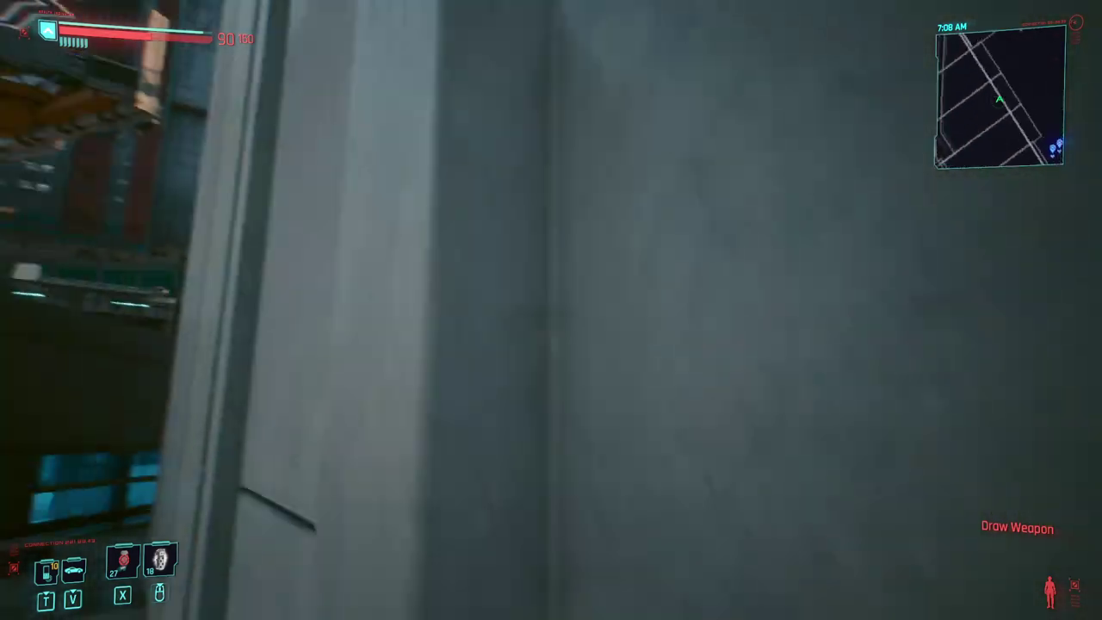
{"action": "key", "text": "a"}
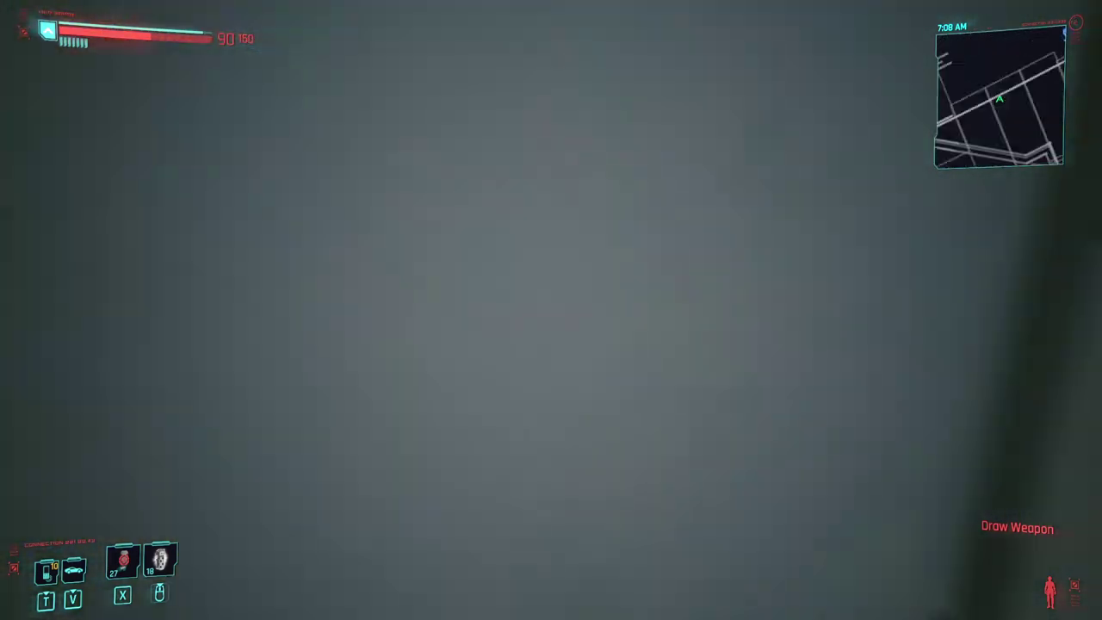
{"action": "key", "text": "w"}
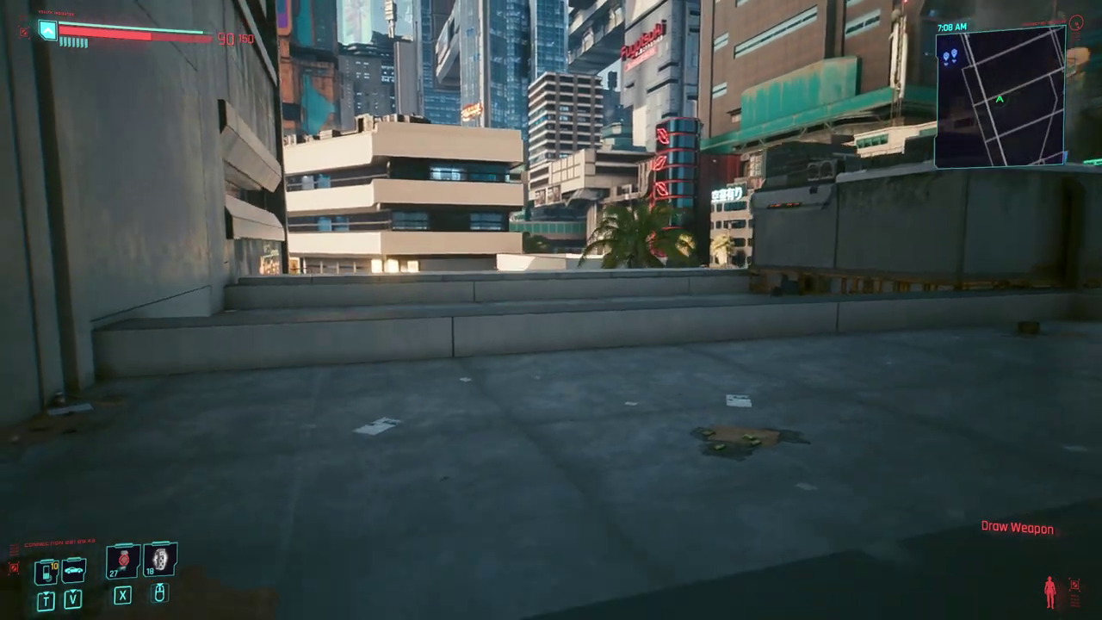
{"action": "key", "text": "w"}
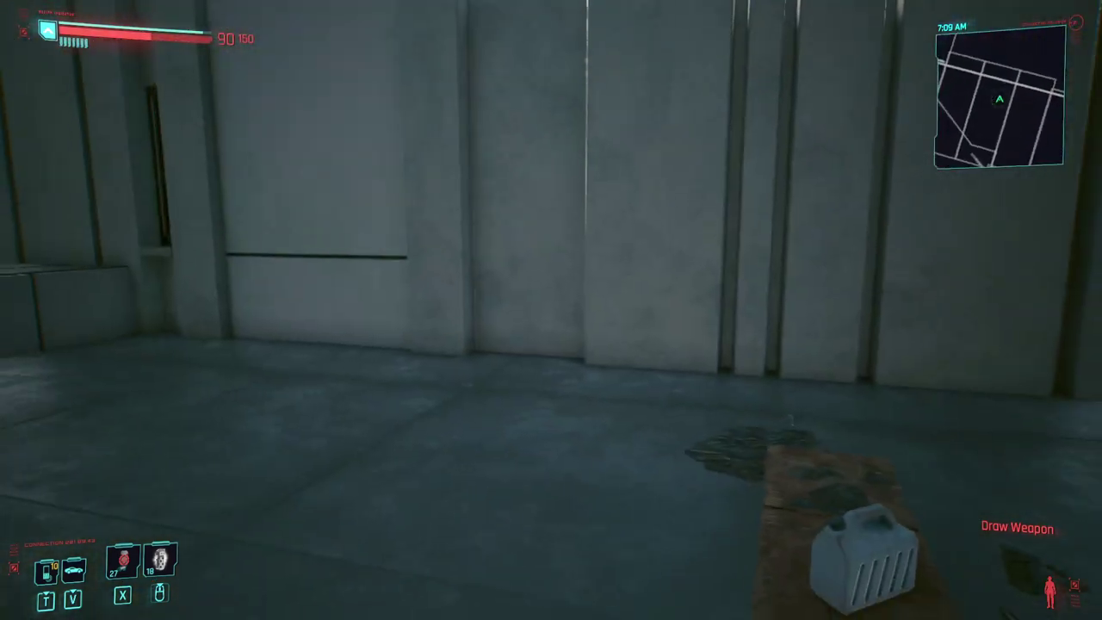
Switch to WallJump Config, set the default preset's standard Jump Strength to 20, and save the preset.
{"action": "key", "text": "alt+Tab"}
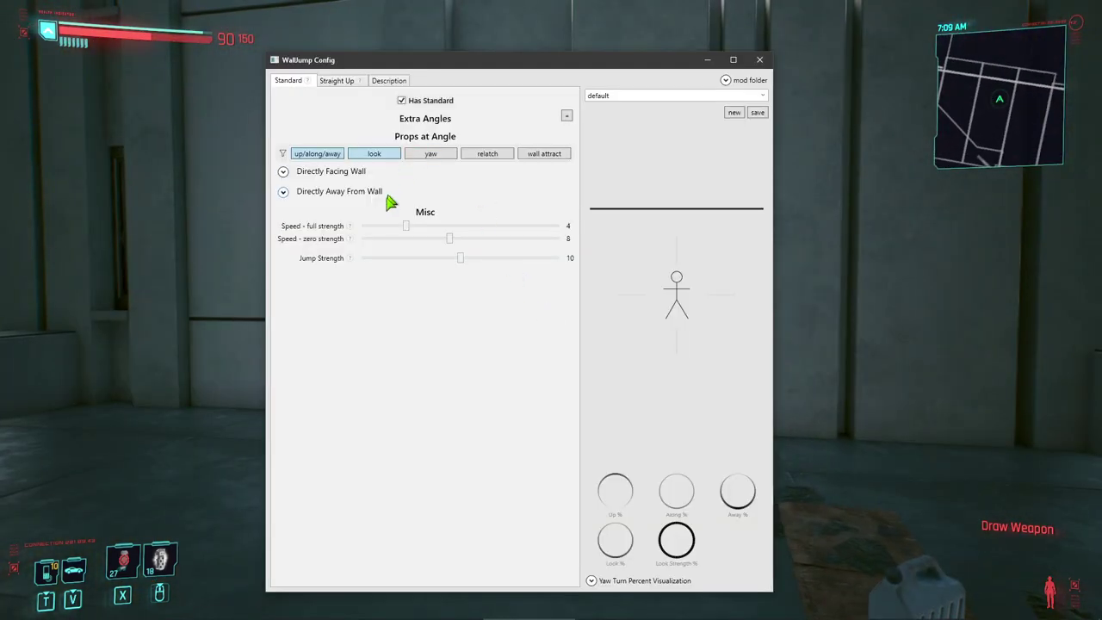
{"action": "left_click_drag", "start_coordinate": [458, 258], "coordinate": [591, 268]}
{"action": "left_click", "coordinate": [758, 114]}
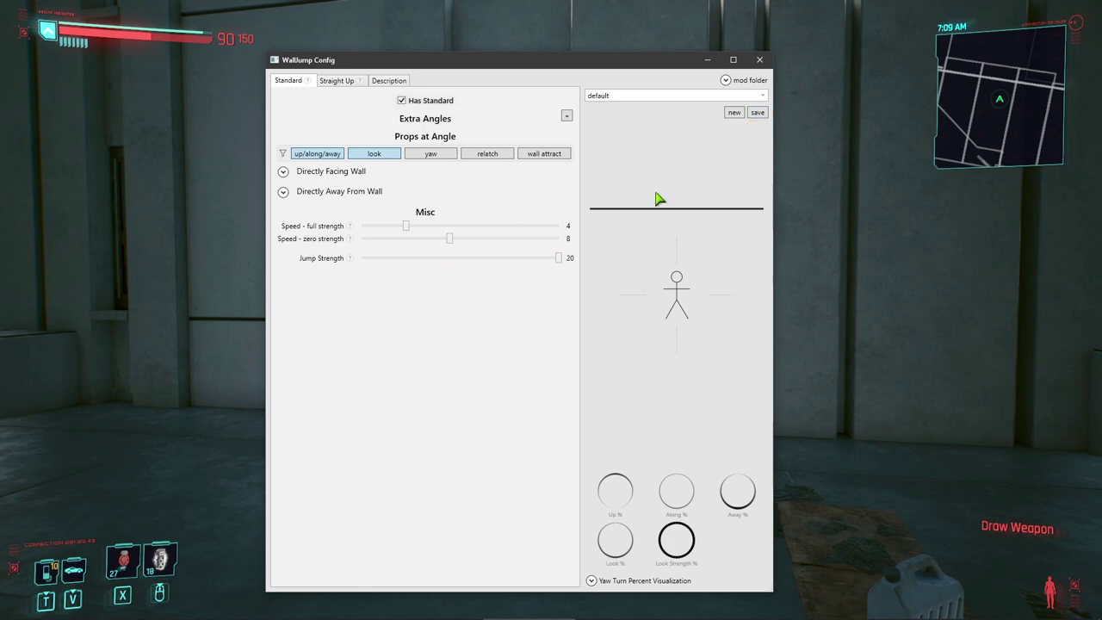
Check the modified date of default.json in the wall_hang mod's !settings folder.
{"action": "key", "text": "alt+Tab"}
{"action": "key", "text": "alt+Tab"}
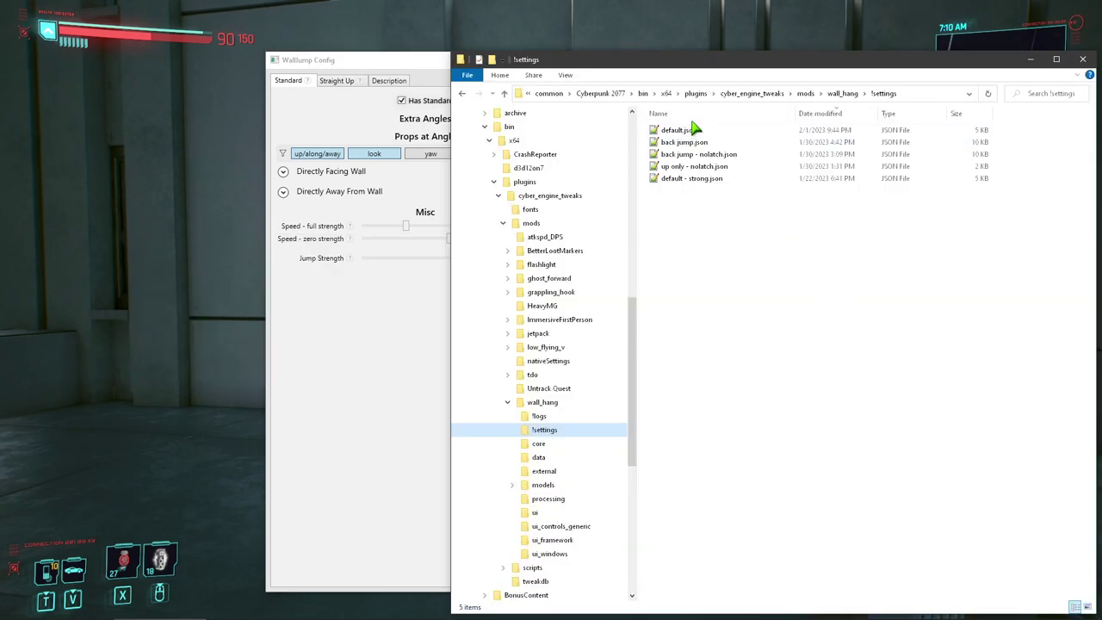
{"action": "left_click", "coordinate": [681, 130]}
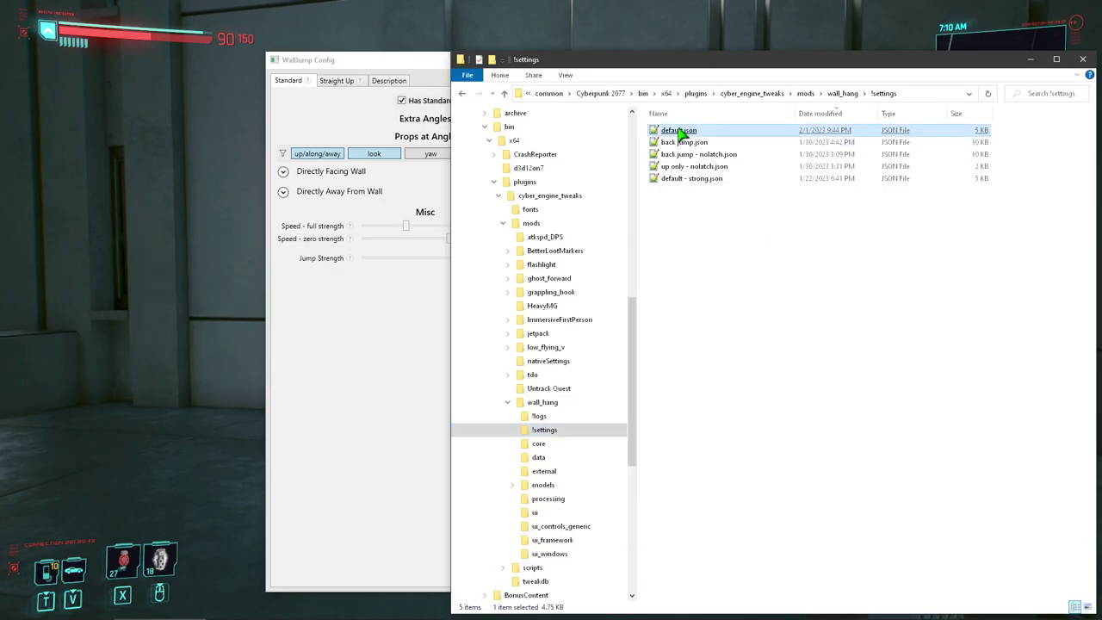
Return to Cyberpunk 2077, reload all mods from the Cyber Engine Tweaks overlay, and close the overlay.
{"action": "key", "text": "alt+Tab"}
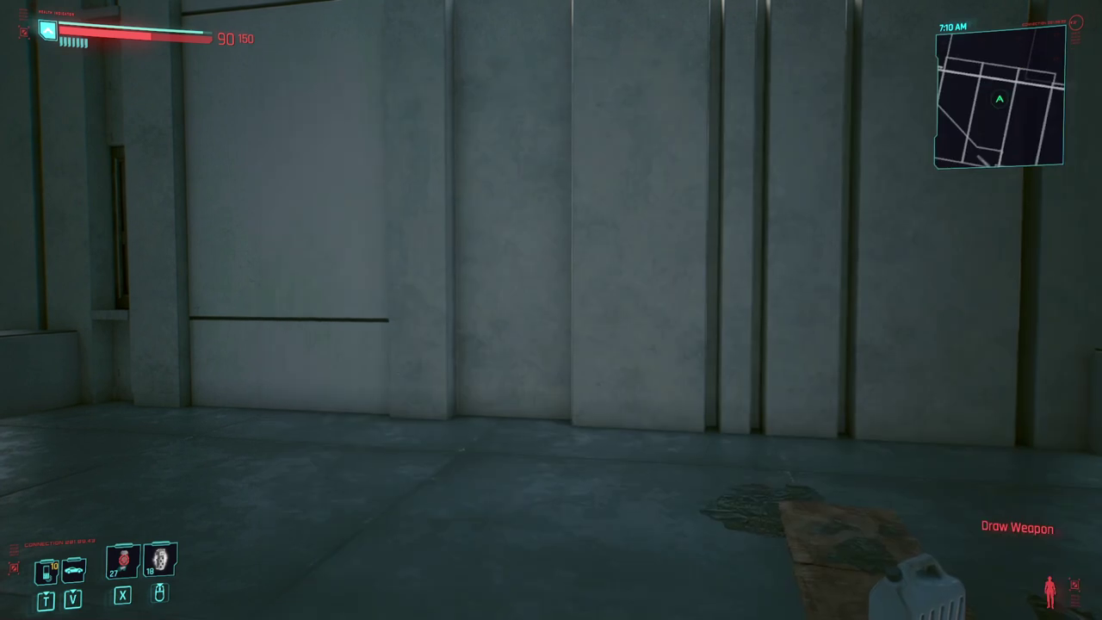
{"action": "key", "text": "grave"}
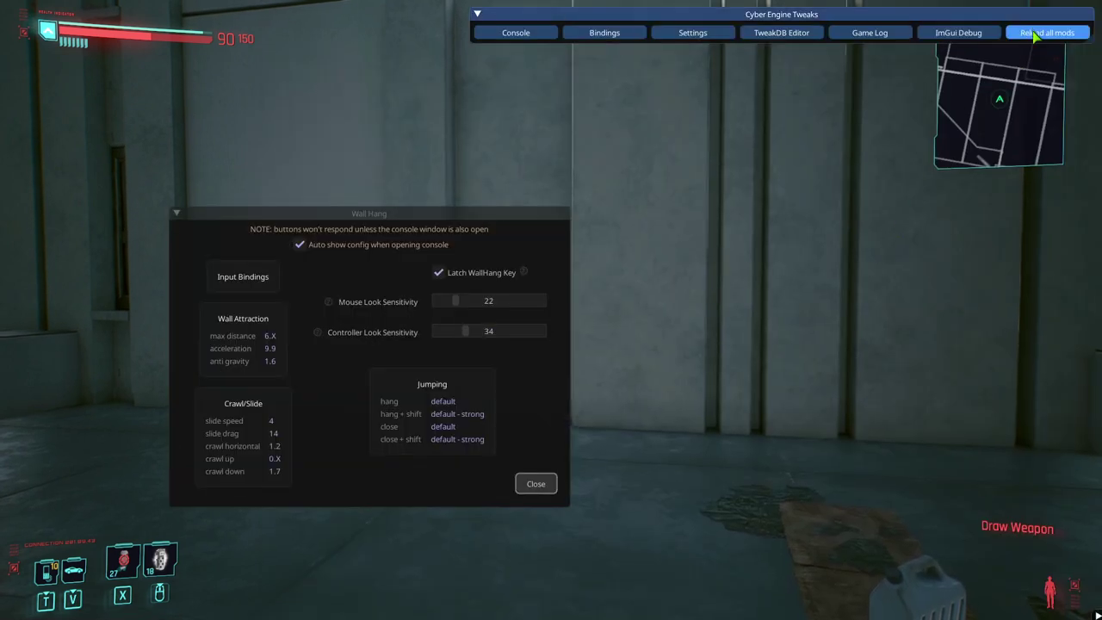
{"action": "key", "text": "grave"}
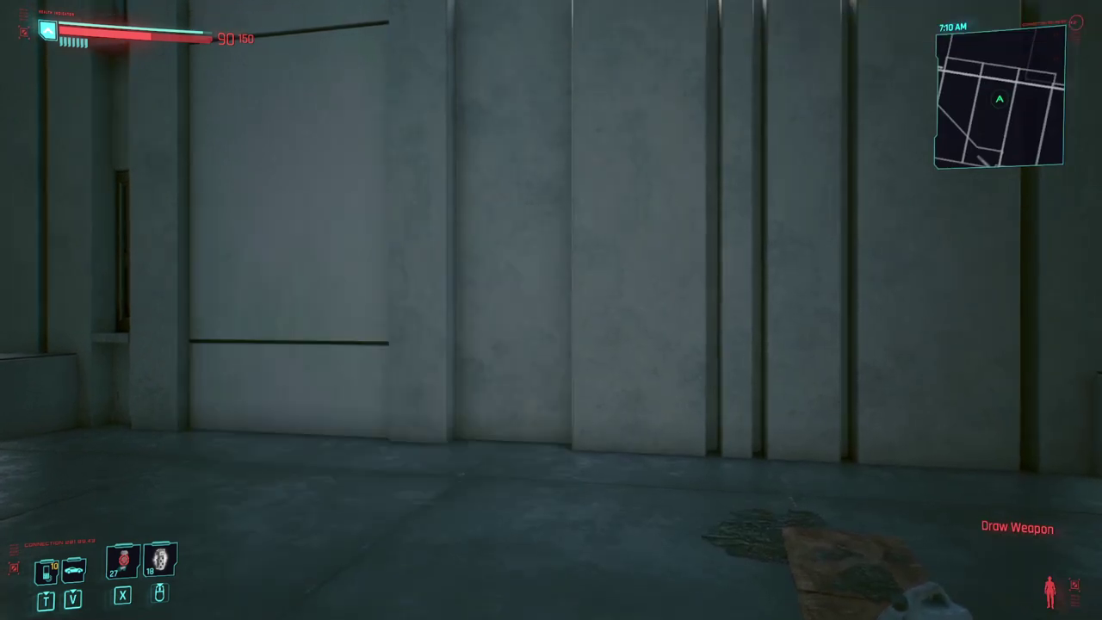
Test the strengthened default wall jump by jumping between the building walls, using the grappling hook to get back.
{"action": "key", "text": "w"}
{"action": "key", "text": "a"}
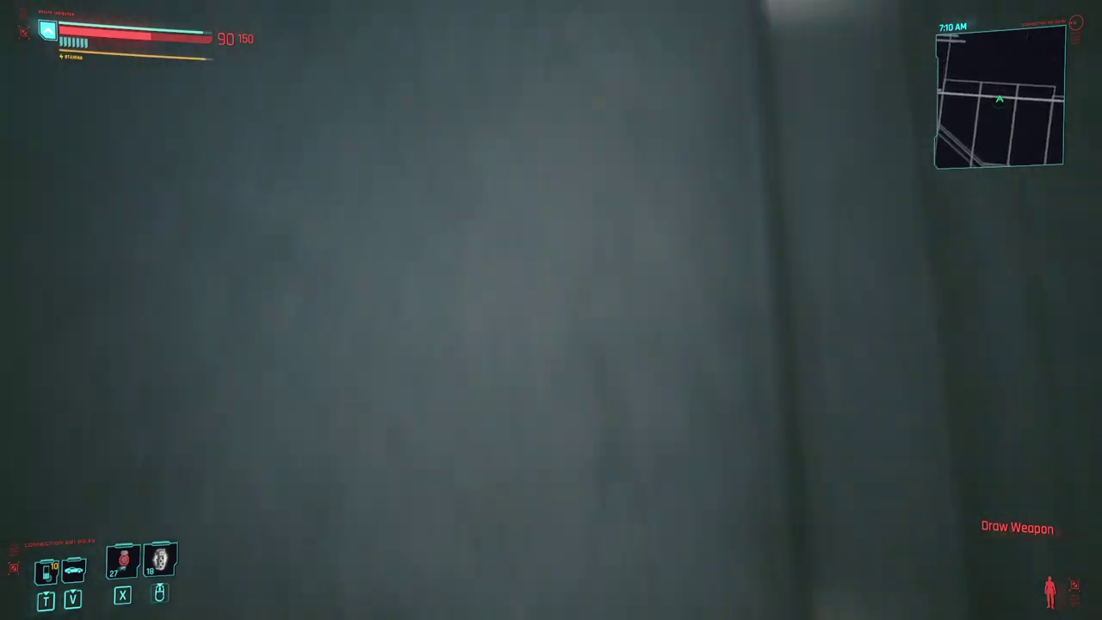
{"action": "key", "text": "w"}
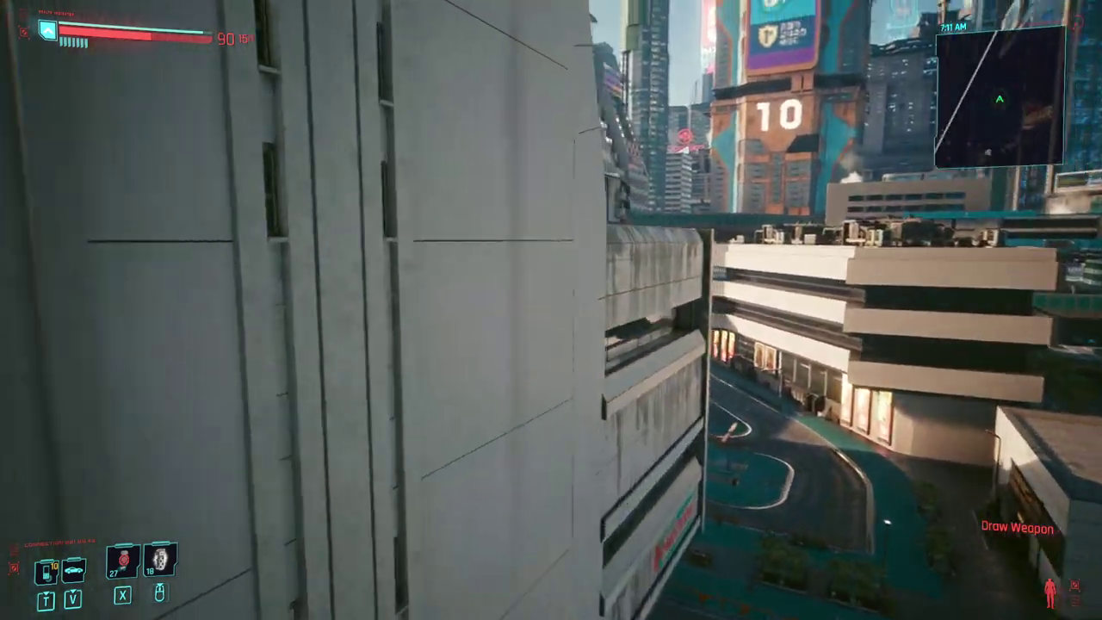
{"action": "key", "text": "g"}
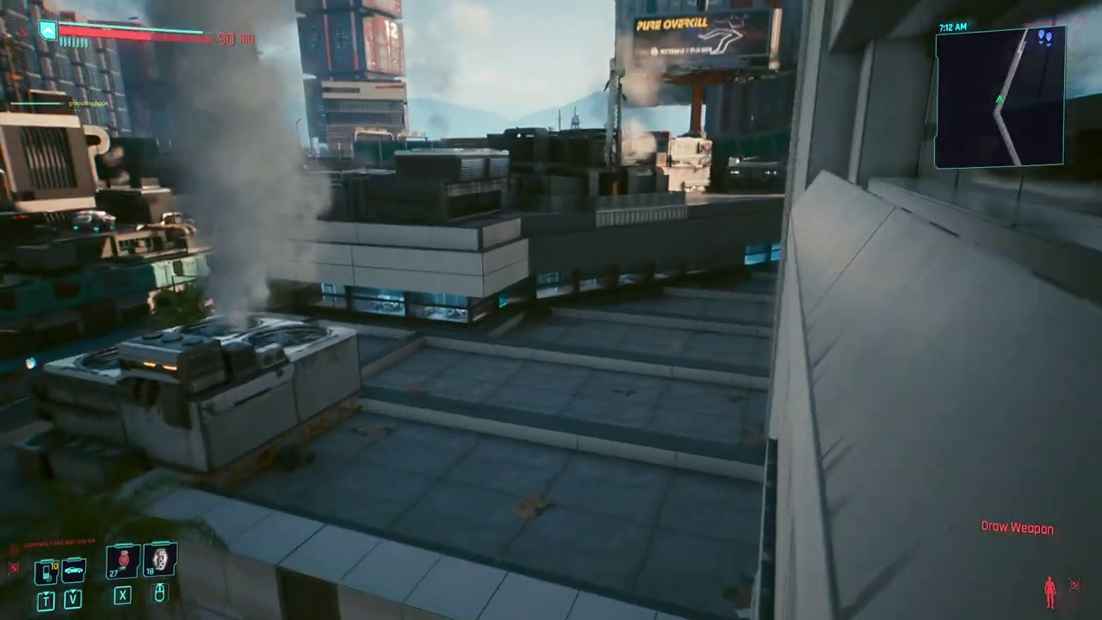
{"action": "key", "text": "w"}
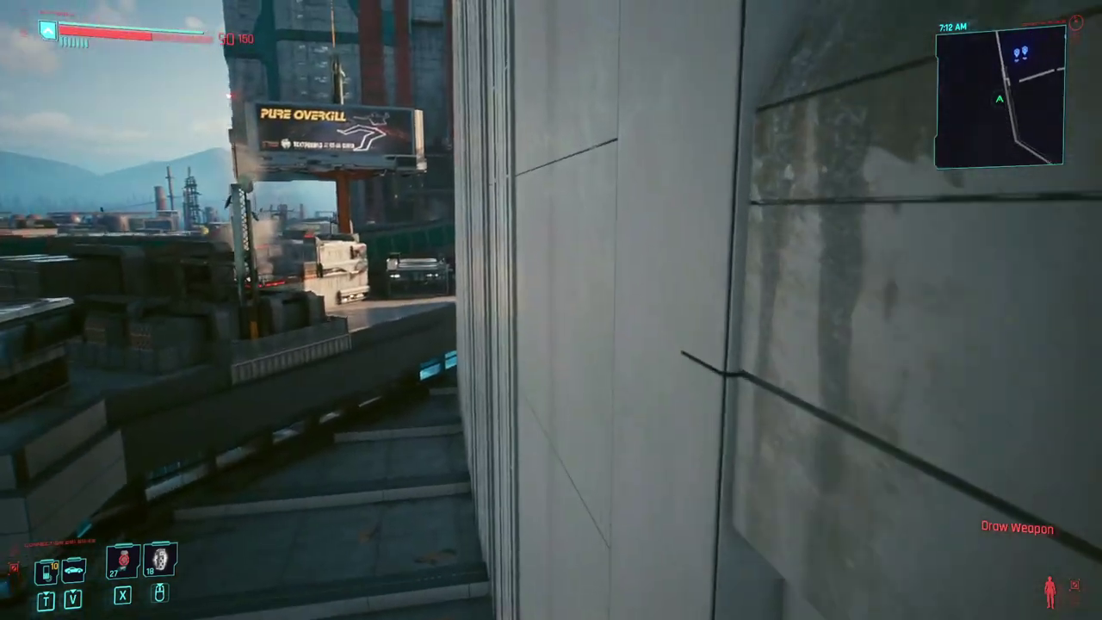
{"action": "key", "text": "w"}
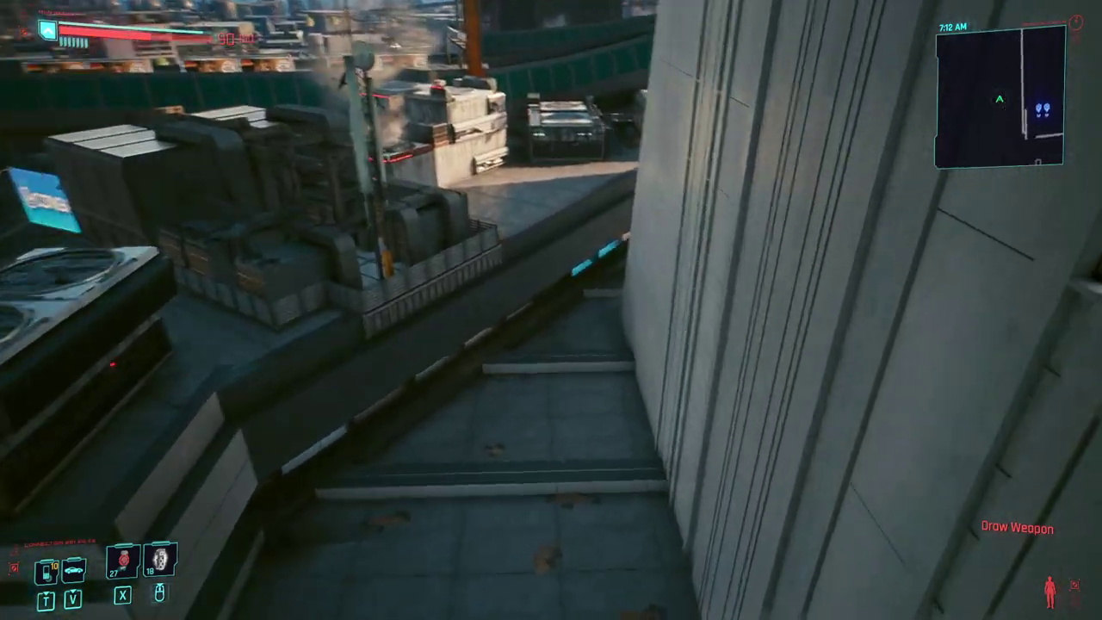
{"action": "key", "text": "space"}
{"action": "key", "text": "w"}
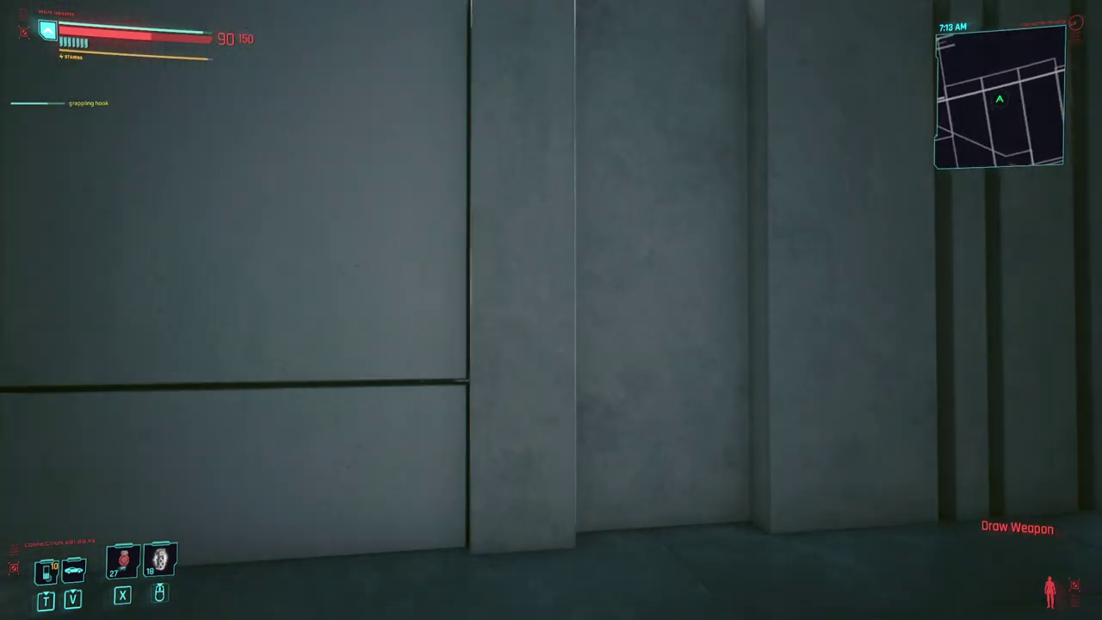
Switch back to WallJump Config, enable Has Straight Up for the default preset to examine its settings, and disable it again.
{"action": "key", "text": "alt+Tab"}
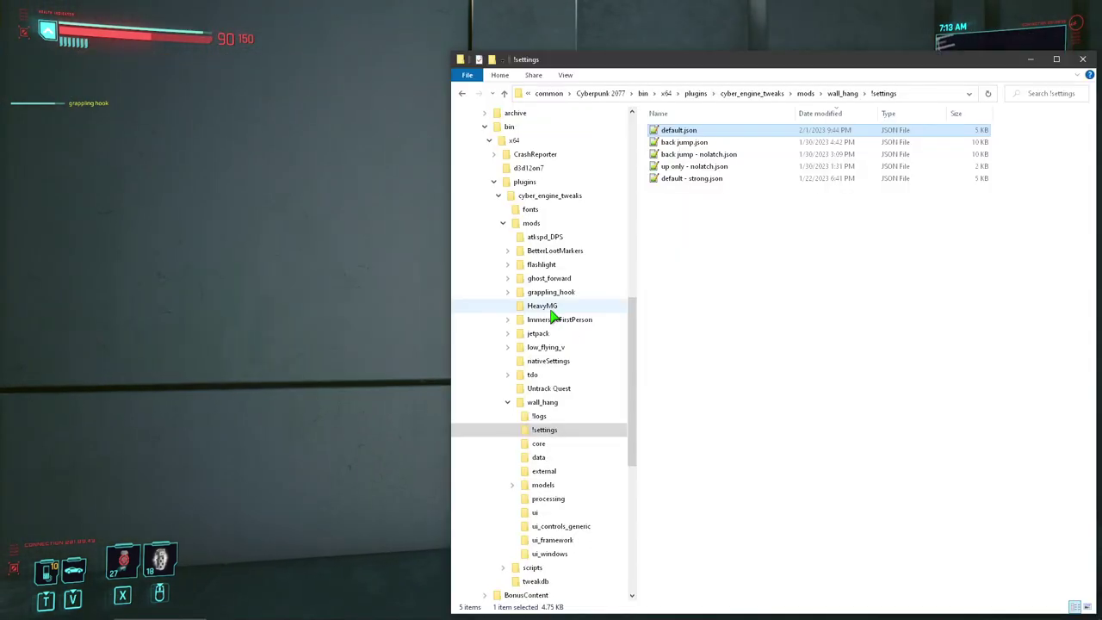
{"action": "key", "text": "alt+Tab"}
{"action": "key", "text": "alt+shift+Tab"}
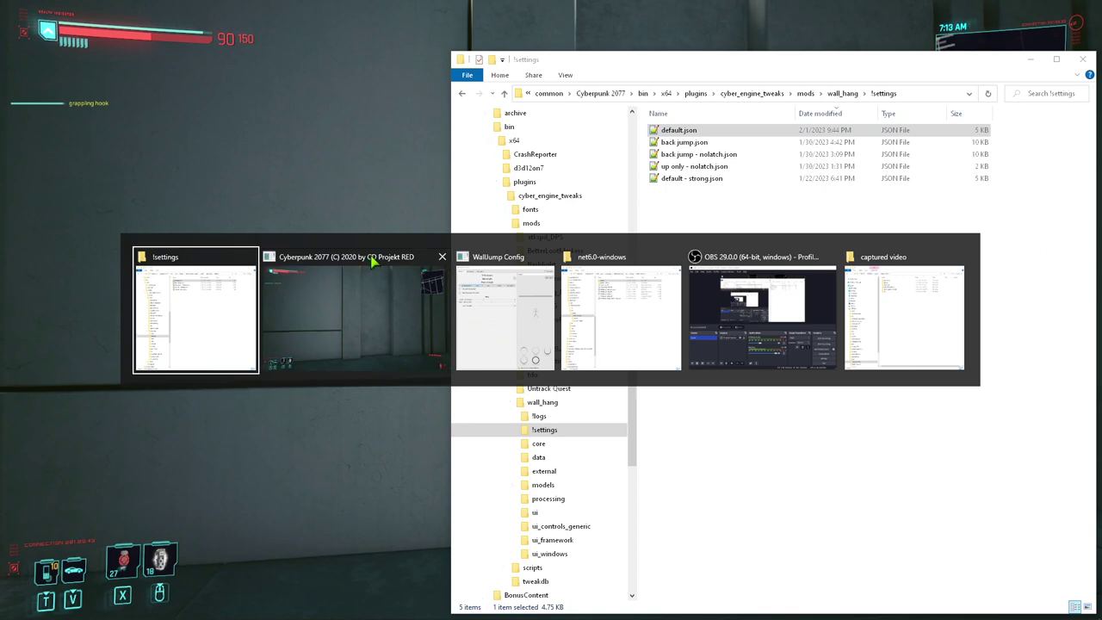
{"action": "key", "text": "alt+Tab"}
{"action": "key", "text": "alt+Tab"}
{"action": "key", "text": "alt+Tab"}
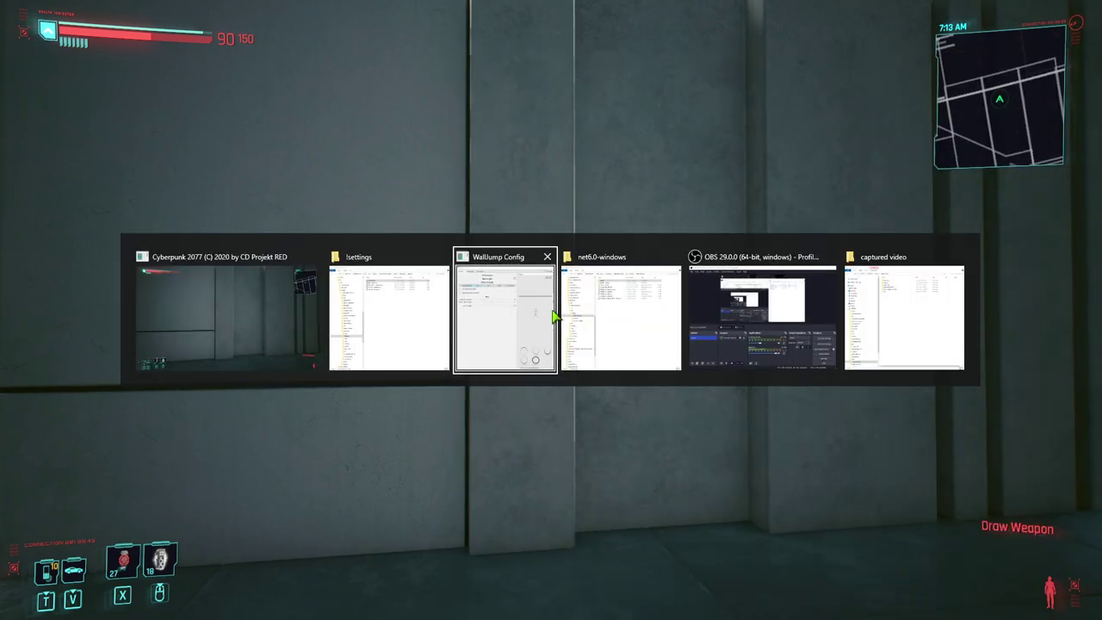
{"action": "left_click", "coordinate": [538, 315]}
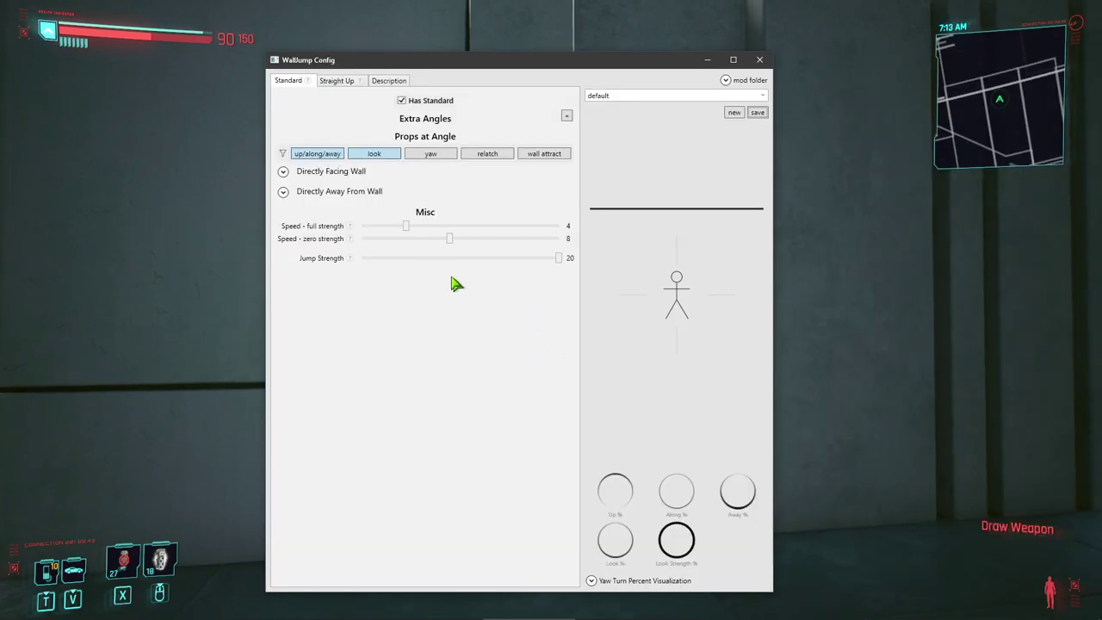
{"action": "left_click", "coordinate": [334, 81]}
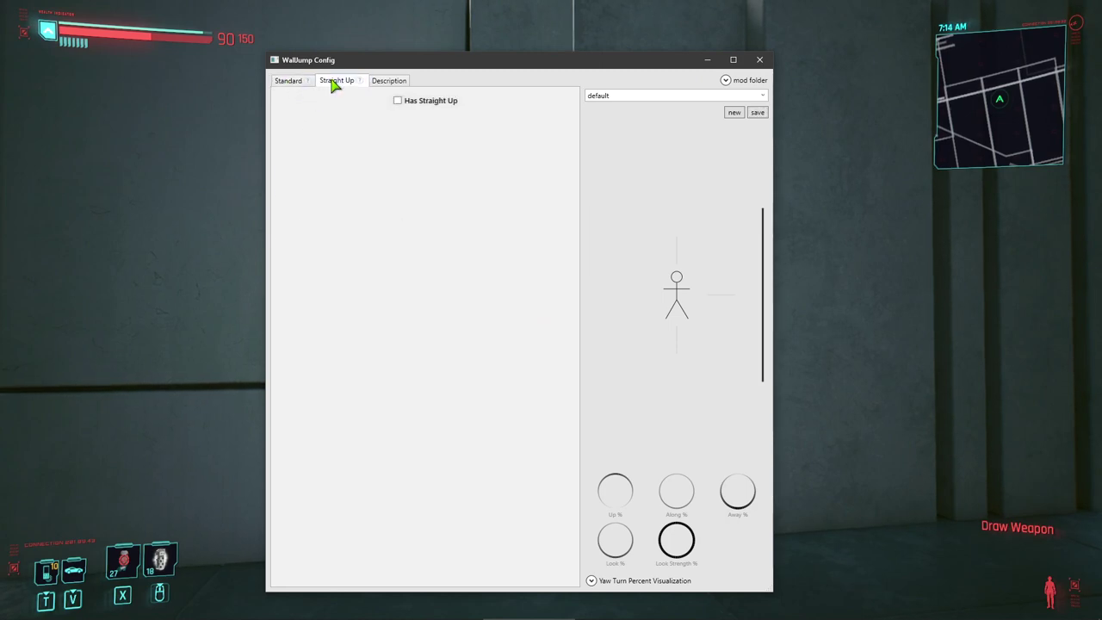
{"action": "left_click", "coordinate": [398, 101]}
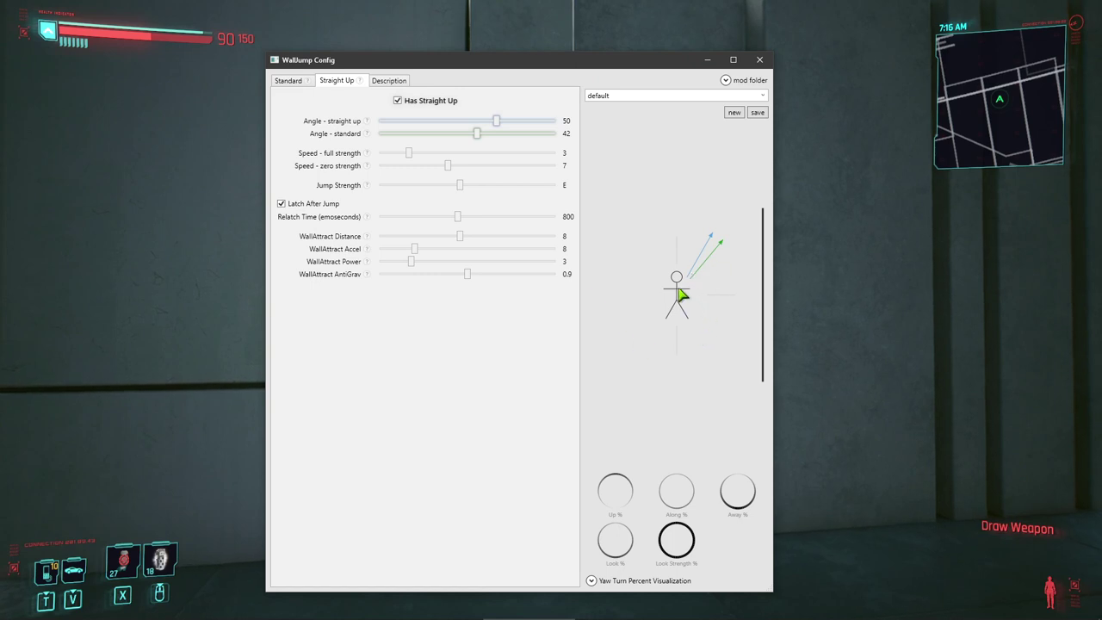
{"action": "left_click", "coordinate": [397, 101]}
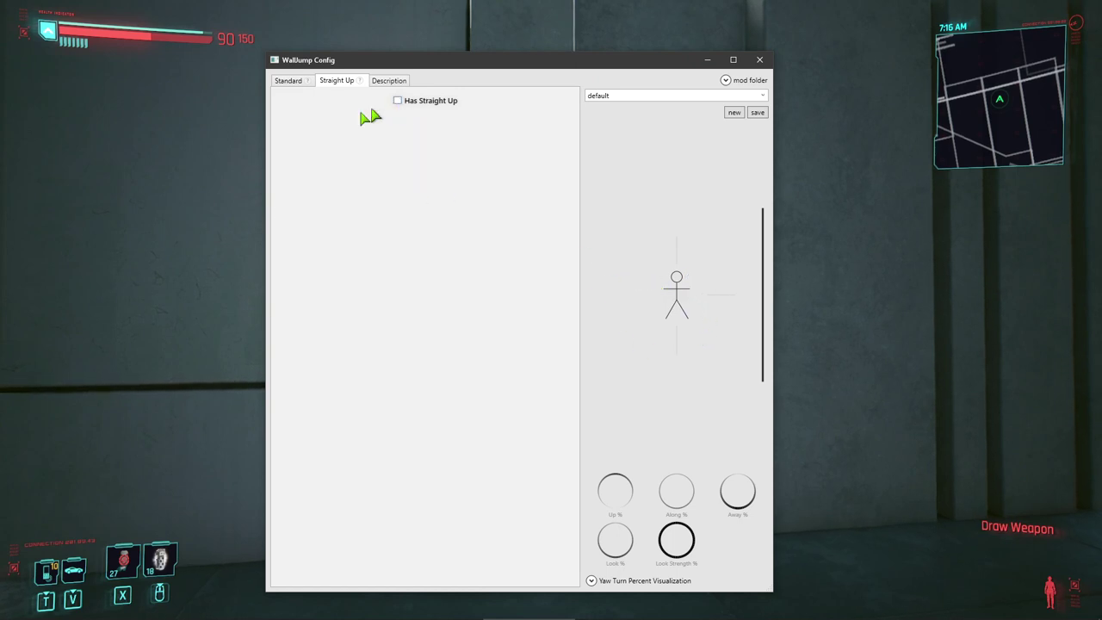
Return to the game, open the Wall Hang mod's Jumping settings, and select back jump for jumping when close to a wall.
{"action": "left_click", "coordinate": [197, 137]}
{"action": "key", "text": "grave"}
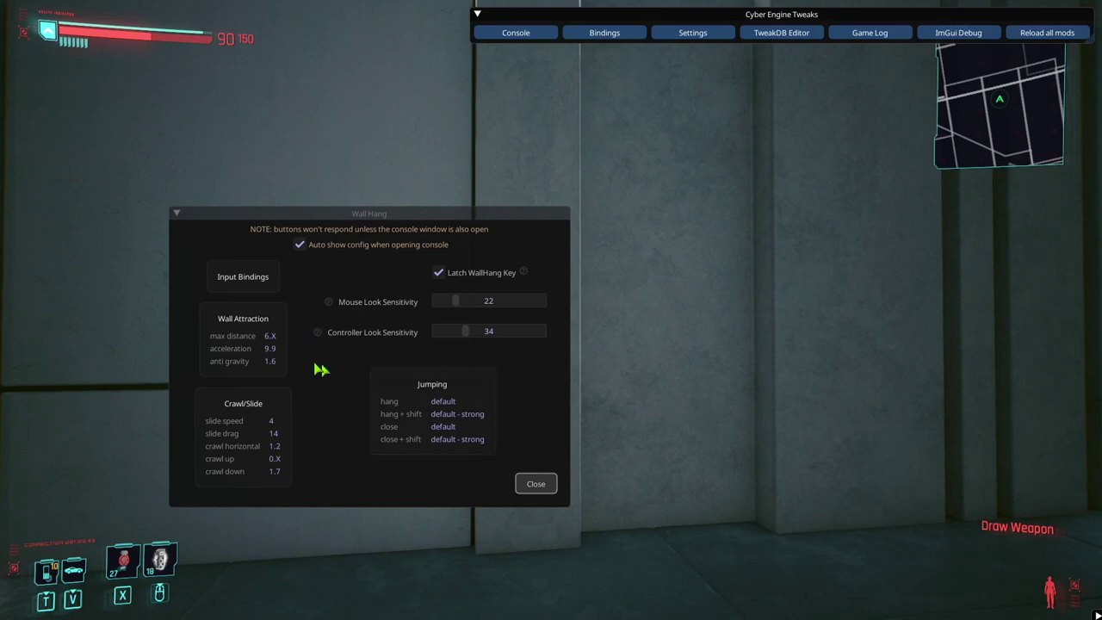
{"action": "left_click", "coordinate": [450, 422]}
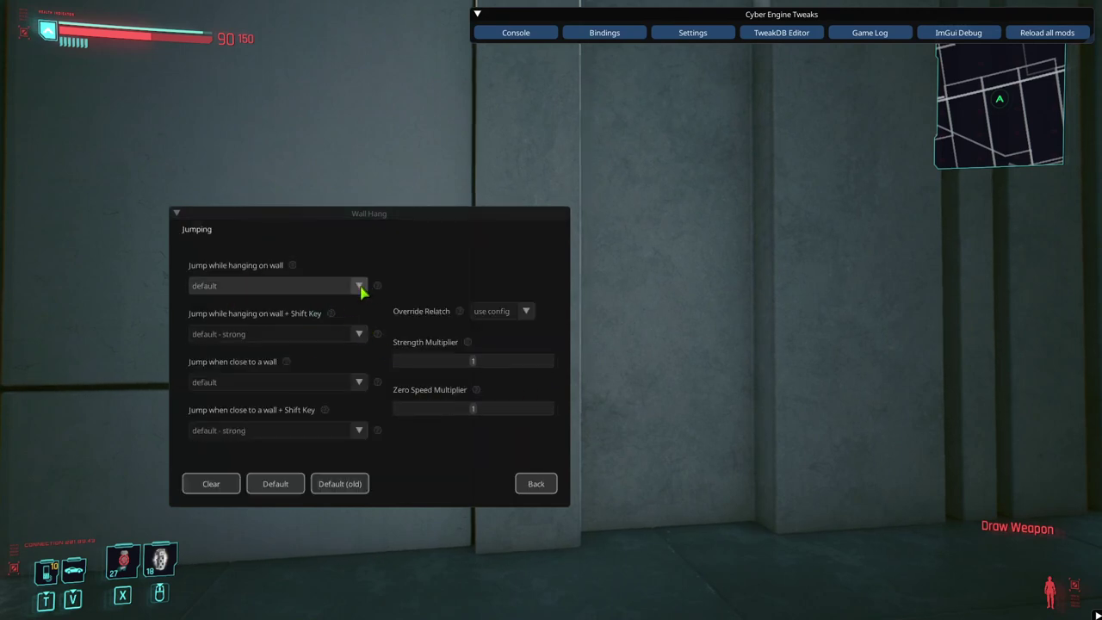
{"action": "left_click", "coordinate": [359, 382]}
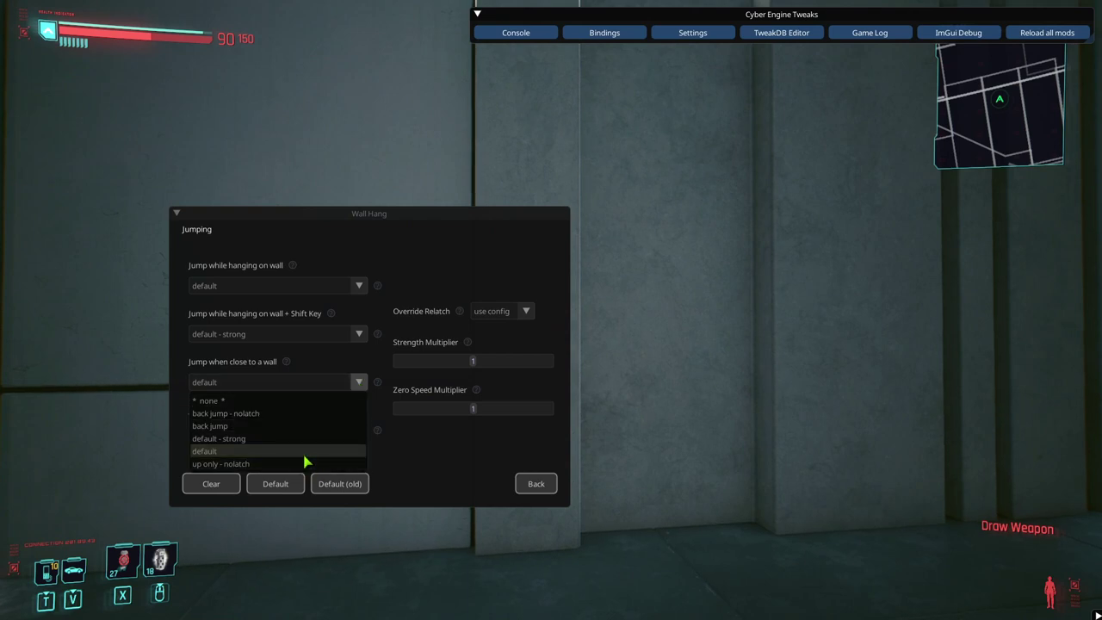
{"action": "left_click", "coordinate": [285, 427]}
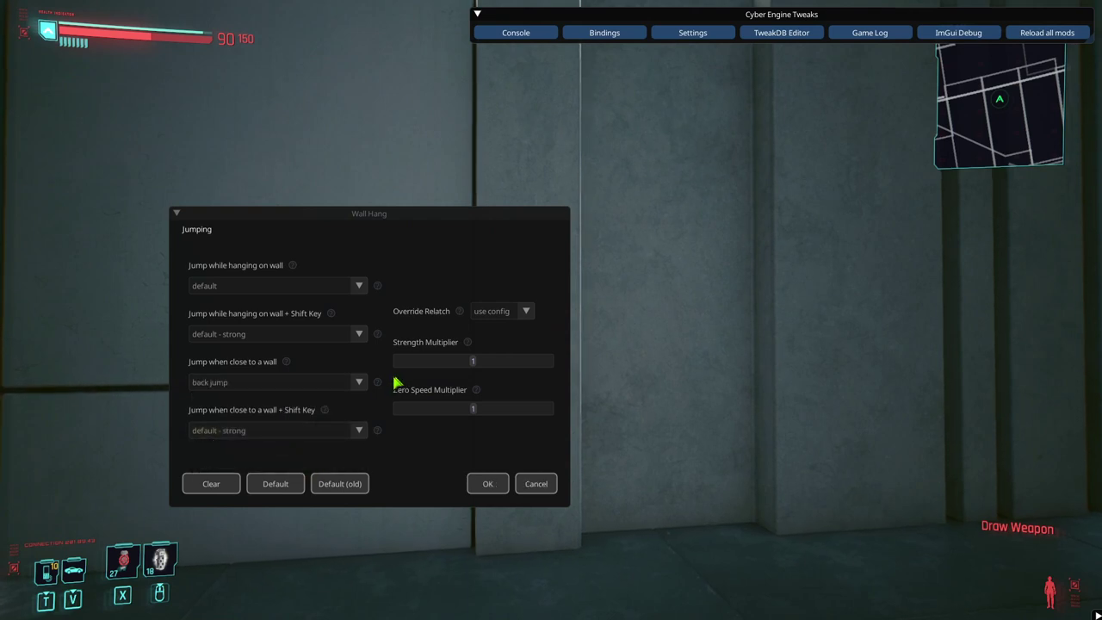
{"action": "mouse_move", "coordinate": [379, 385]}
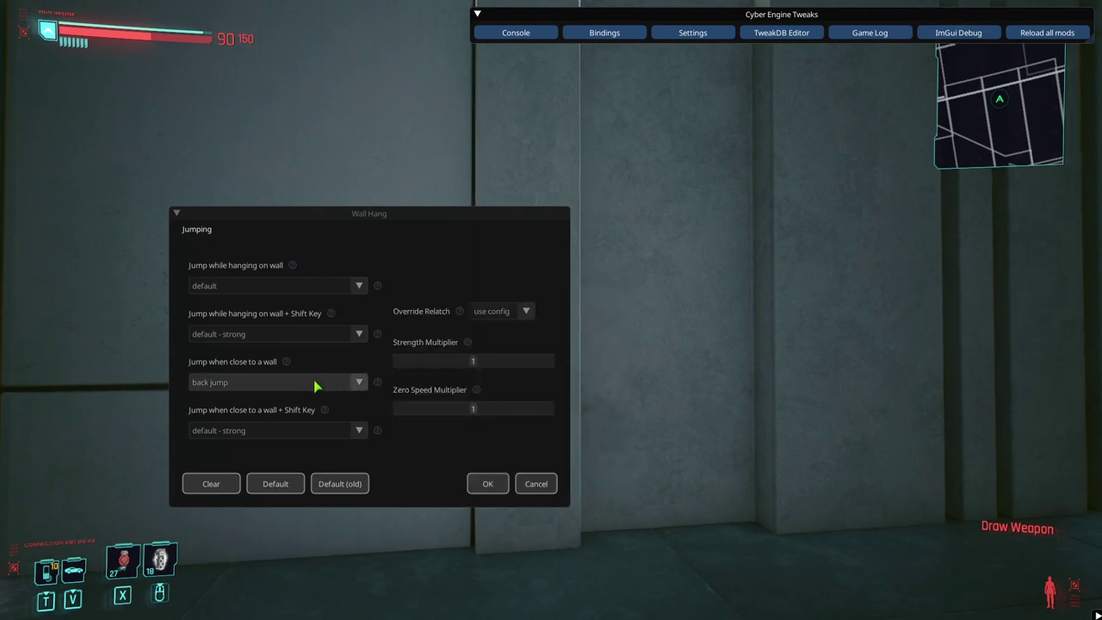
Set the jump when close to a wall to up only - nolatch, check its description, apply it, and close the overlay.
{"action": "left_click", "coordinate": [359, 384]}
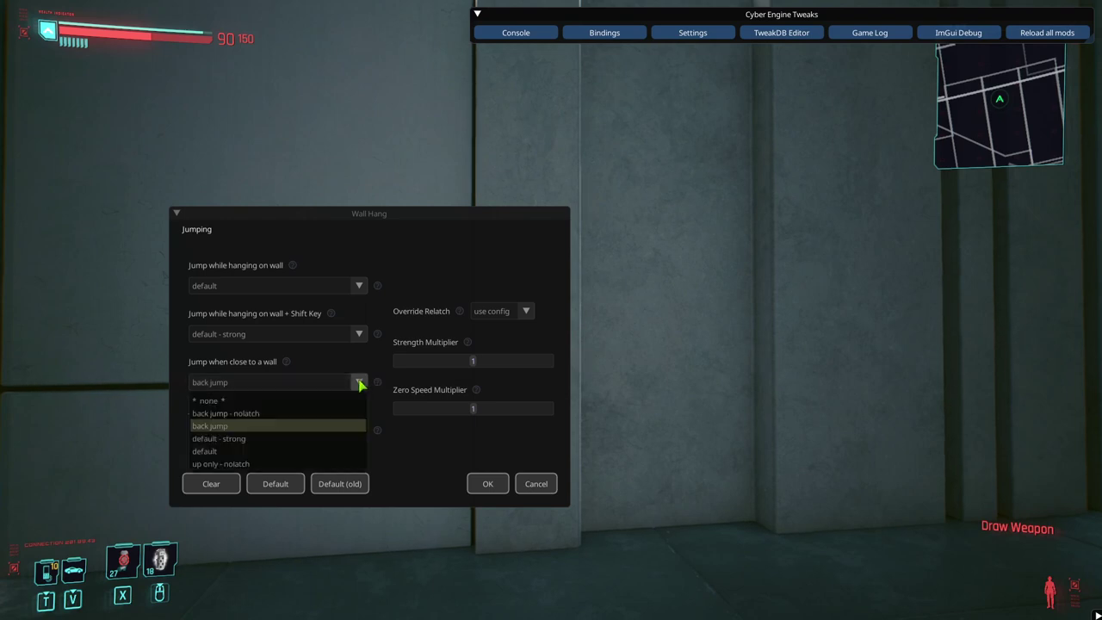
{"action": "left_click", "coordinate": [306, 463]}
{"action": "mouse_move", "coordinate": [378, 387]}
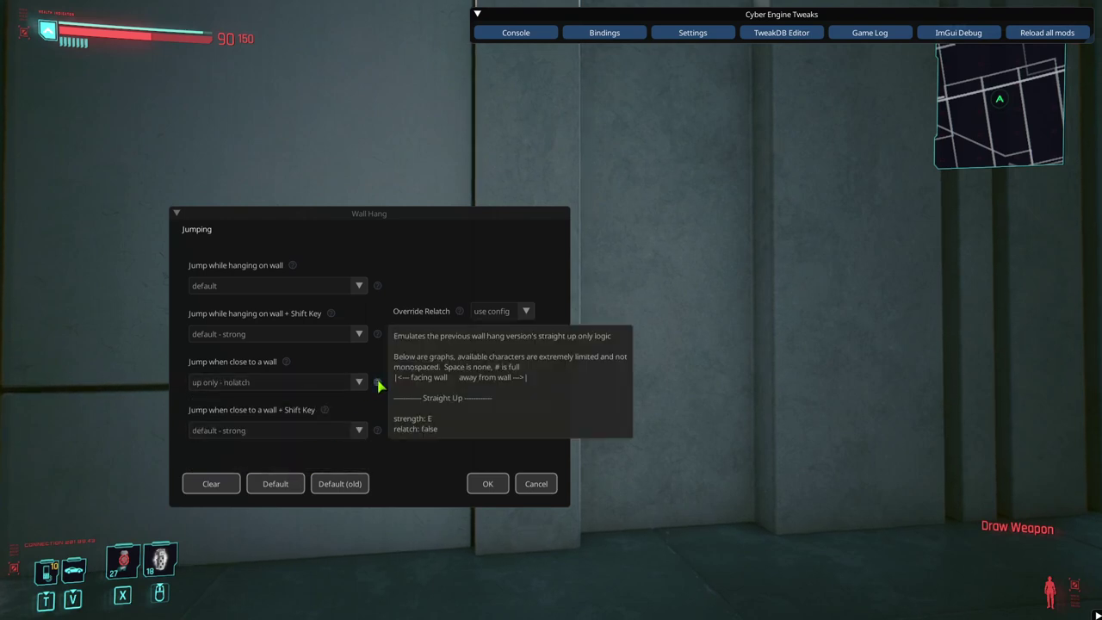
{"action": "left_click", "coordinate": [495, 486]}
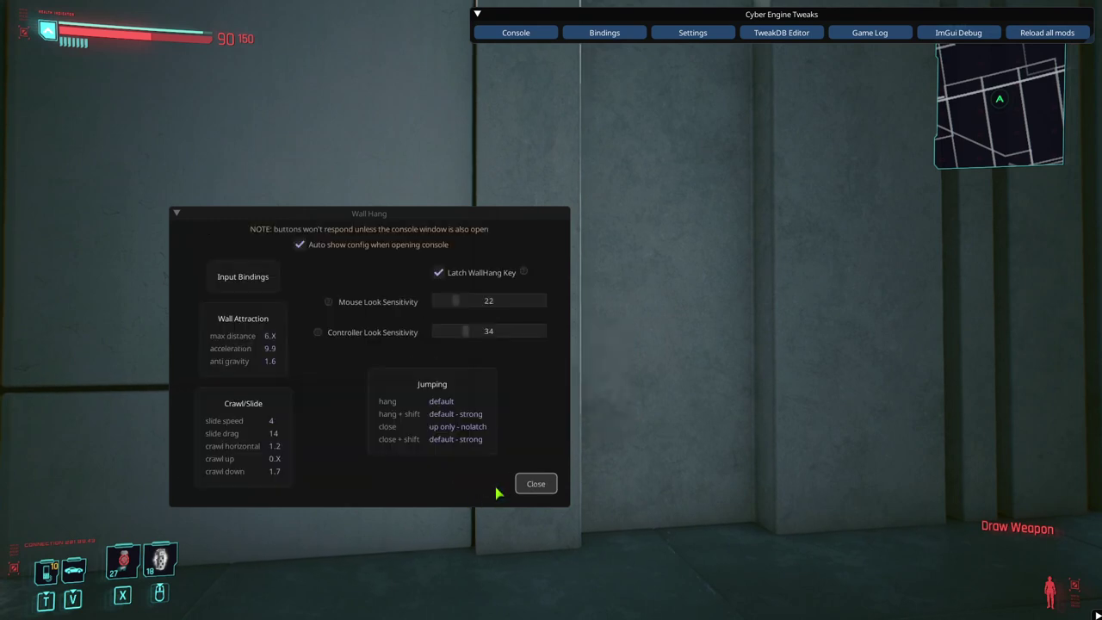
{"action": "key", "text": "grave"}
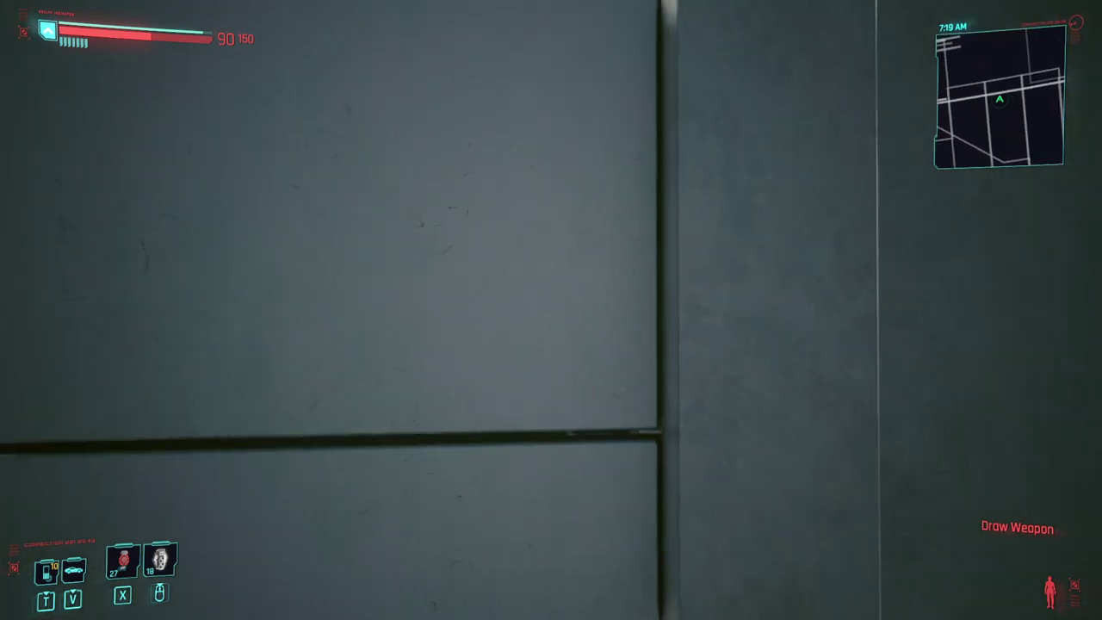
Test the up only - nolatch jump by climbing the building wall, using the grappling hook to get back.
{"action": "key", "text": "grave"}
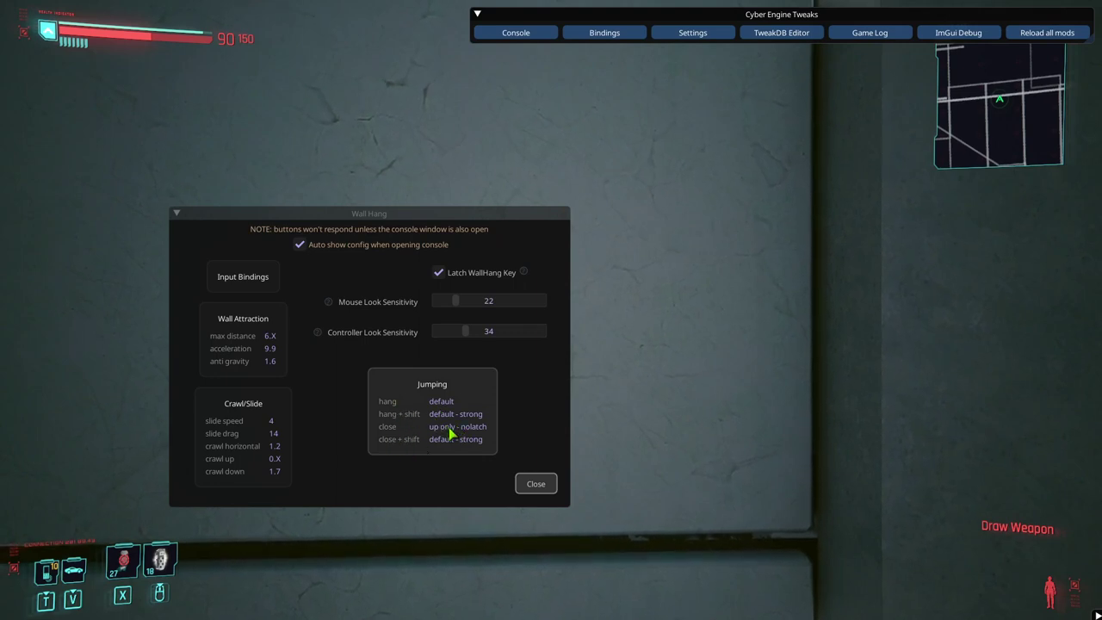
{"action": "key", "text": "grave"}
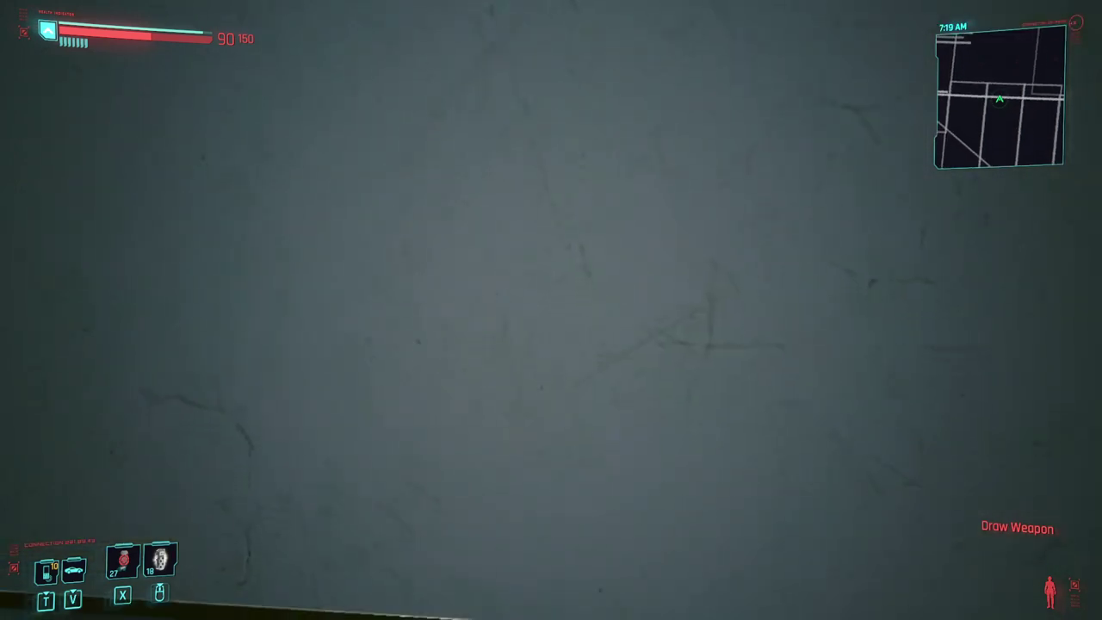
{"action": "key", "text": "space"}
{"action": "key", "text": "space"}
{"action": "key", "text": "space"}
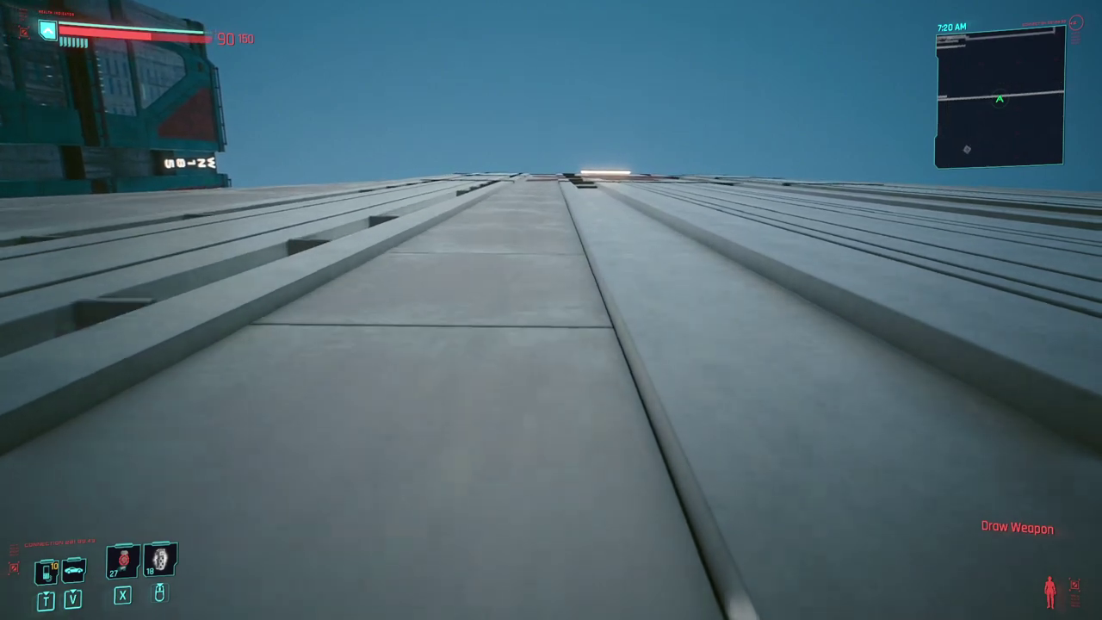
{"action": "key", "text": "space"}
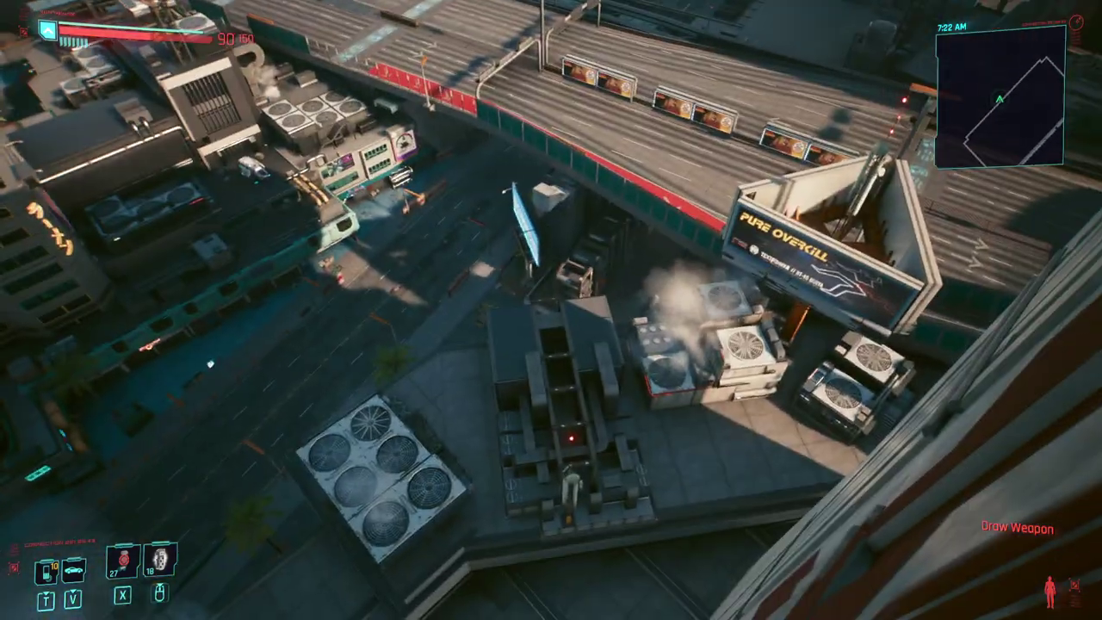
{"action": "key", "text": "space"}
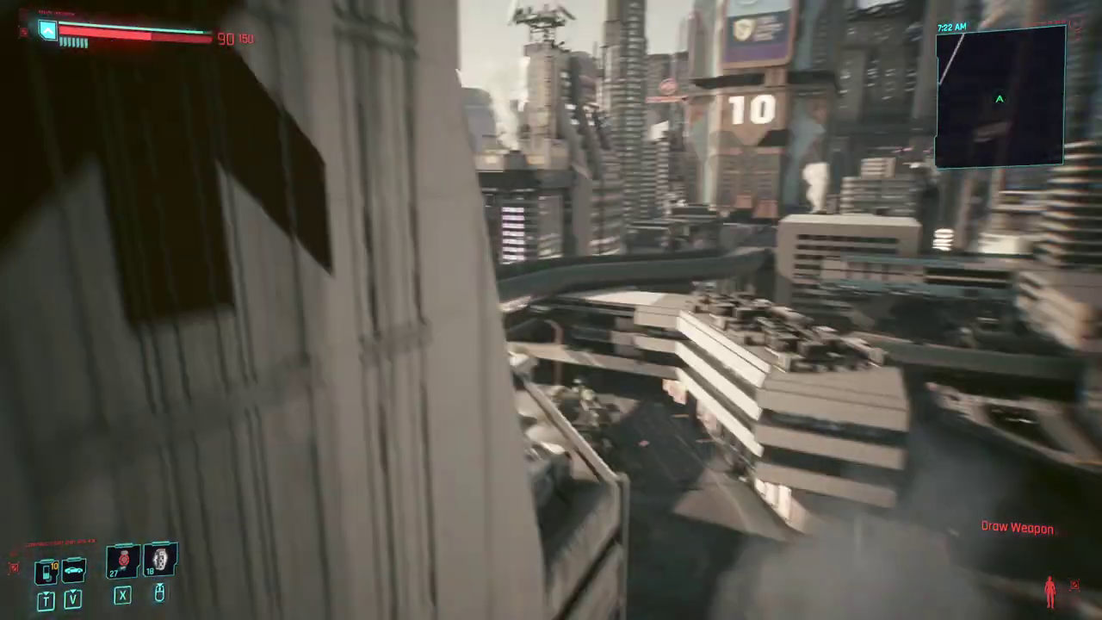
{"action": "key", "text": "q"}
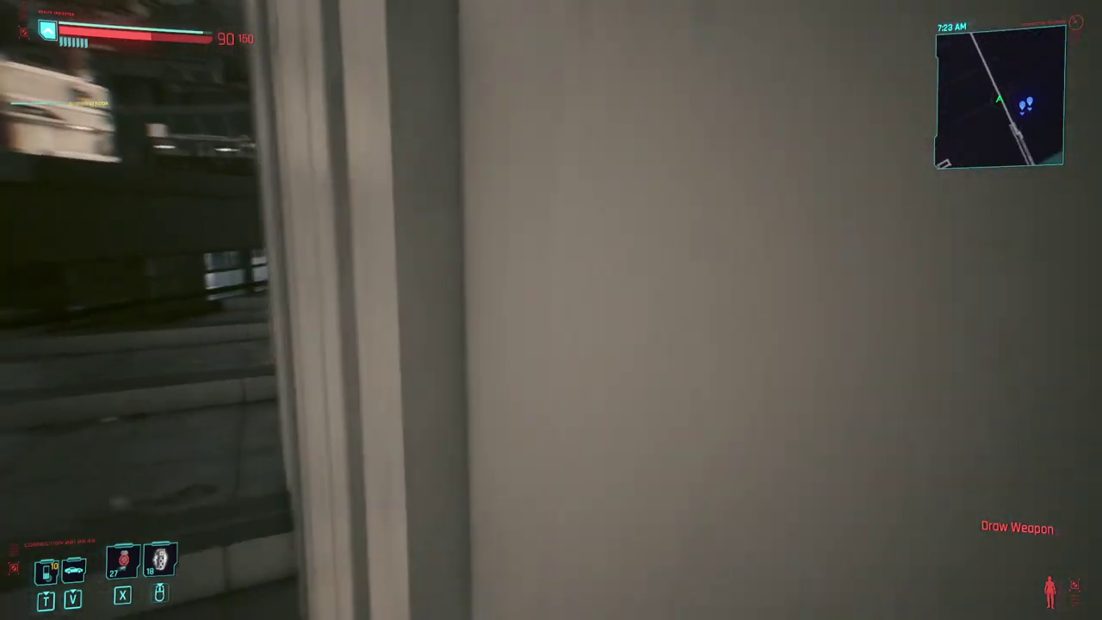
{"action": "key", "text": "w"}
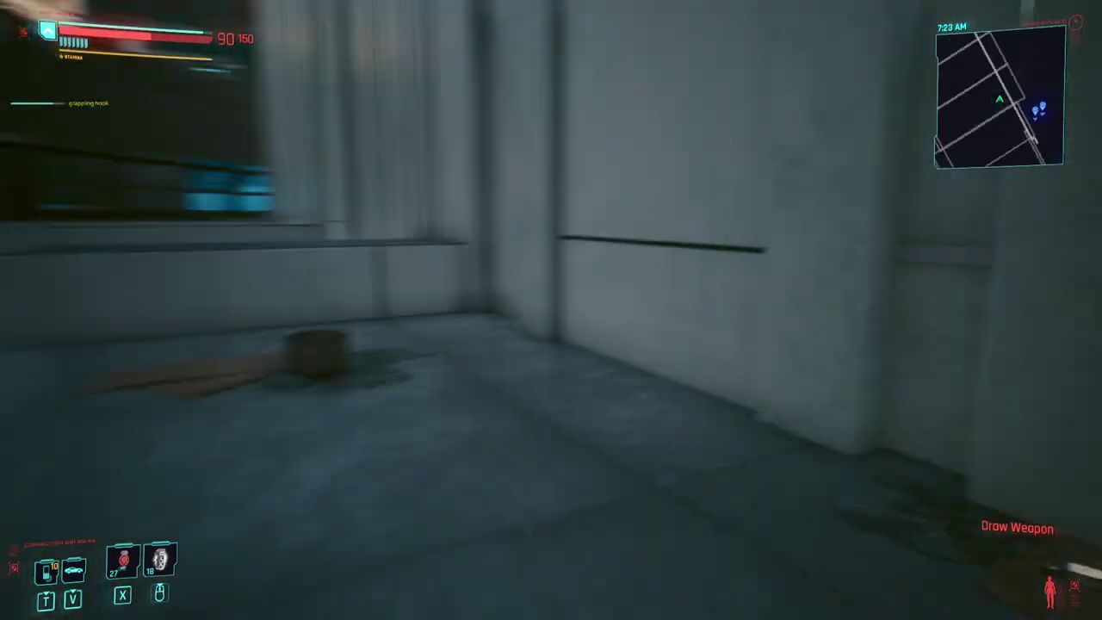
Review the assigned jump presets in the Wall Hang overlay, close it, and switch back to WallJump Config.
{"action": "key", "text": "grave"}
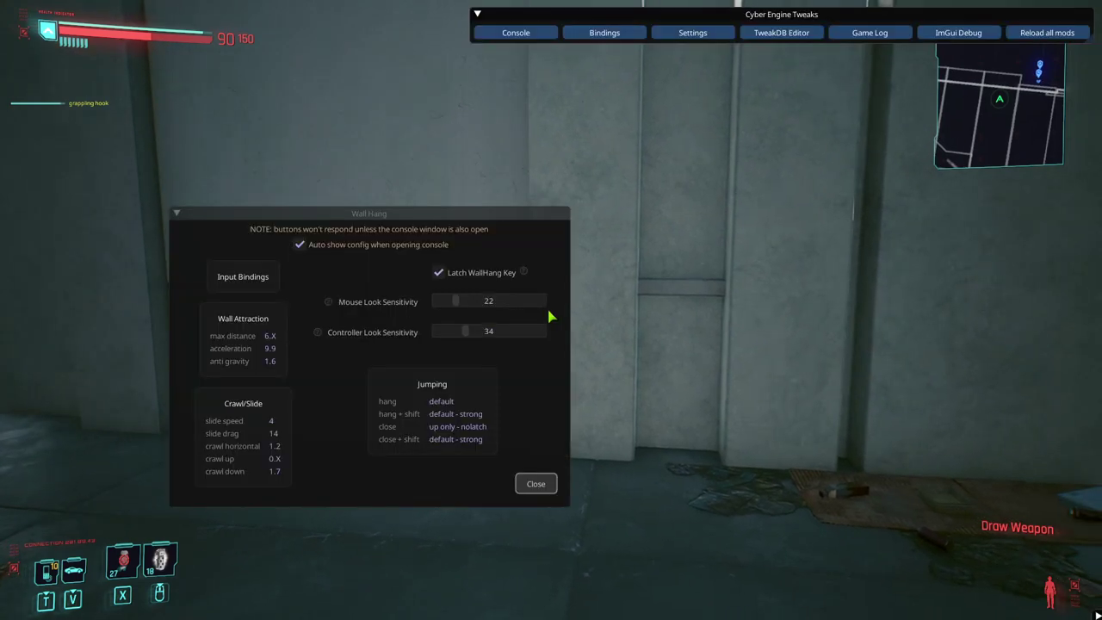
{"action": "key", "text": "grave"}
{"action": "key", "text": "alt+Tab"}
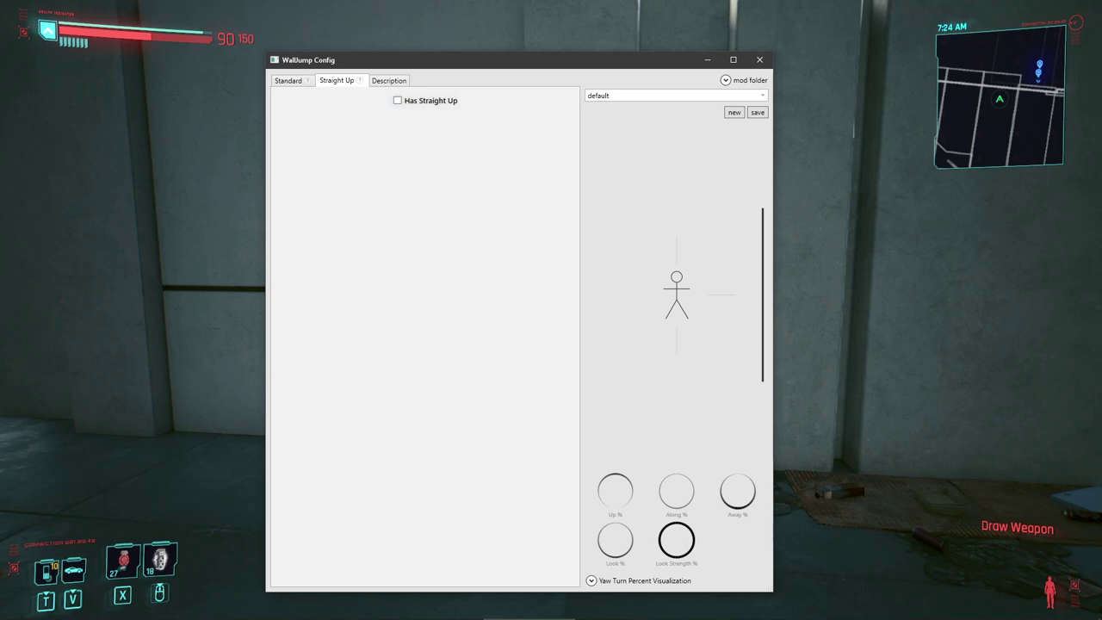
{"action": "key", "text": "alt+Tab"}
{"action": "key", "text": "grave"}
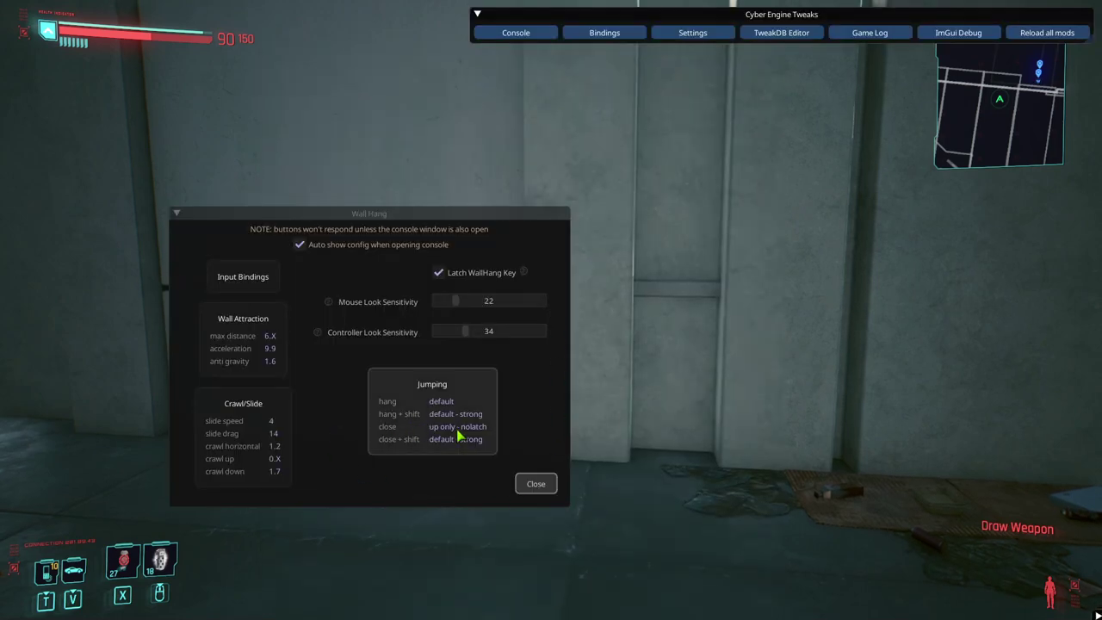
{"action": "key", "text": "grave"}
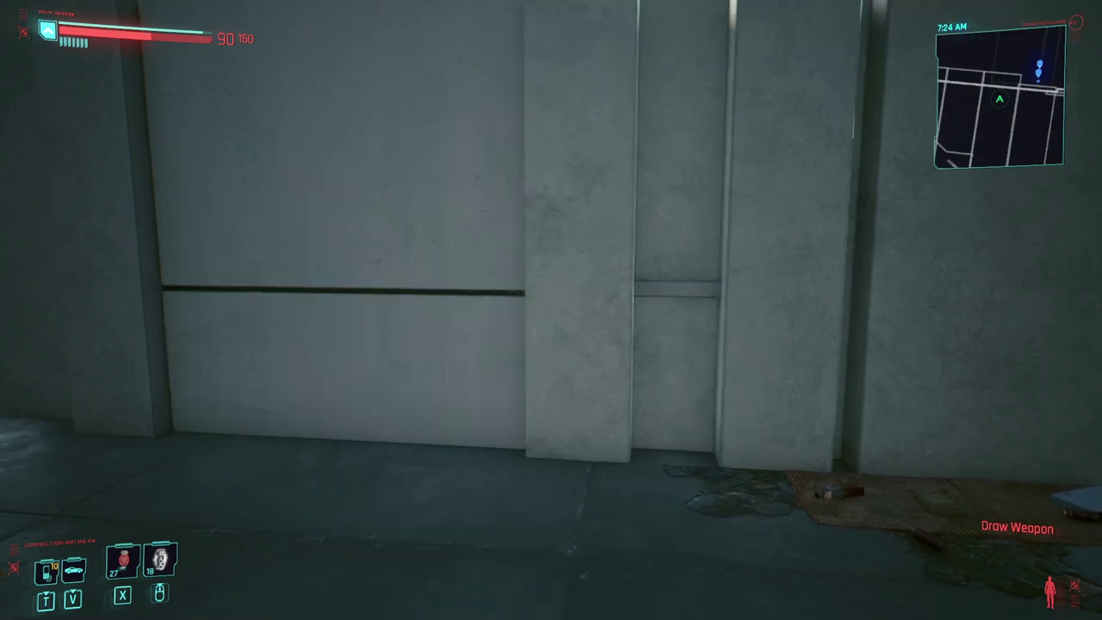
{"action": "key", "text": "alt+Tab"}
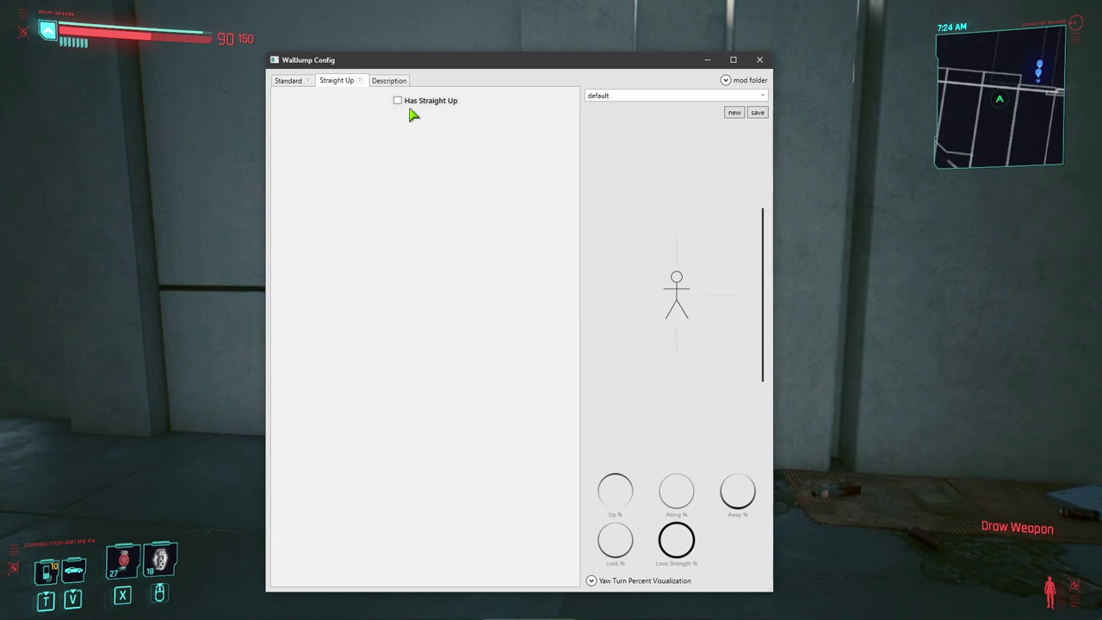
Enable Has Straight Up for the default preset and compare its settings with the Standard ones.
{"action": "left_click", "coordinate": [412, 101]}
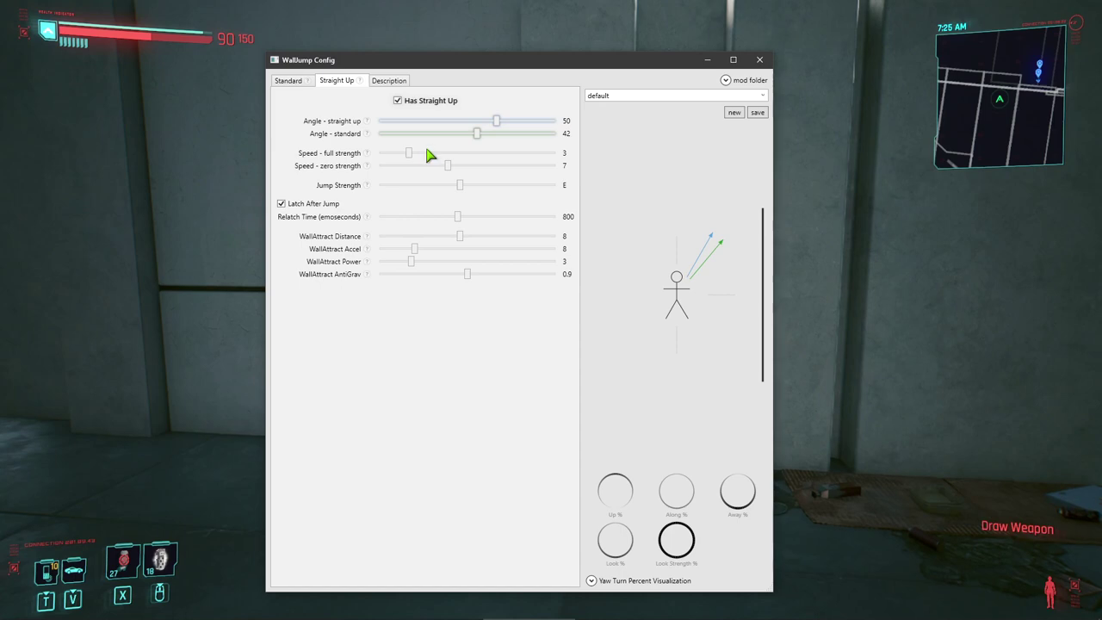
{"action": "left_click", "coordinate": [289, 81]}
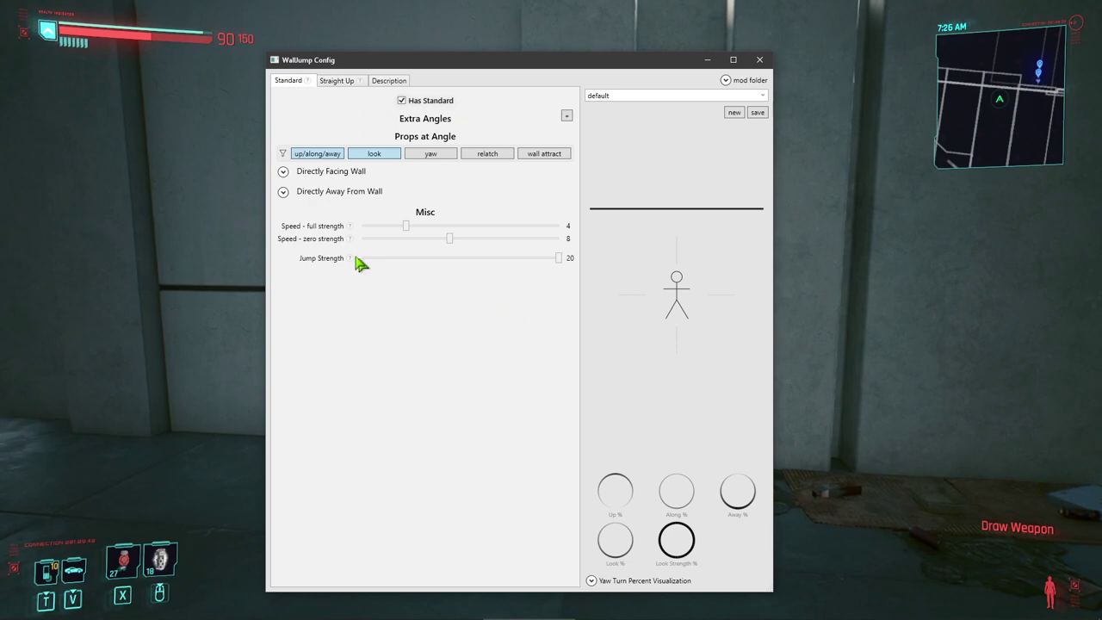
{"action": "left_click", "coordinate": [337, 83]}
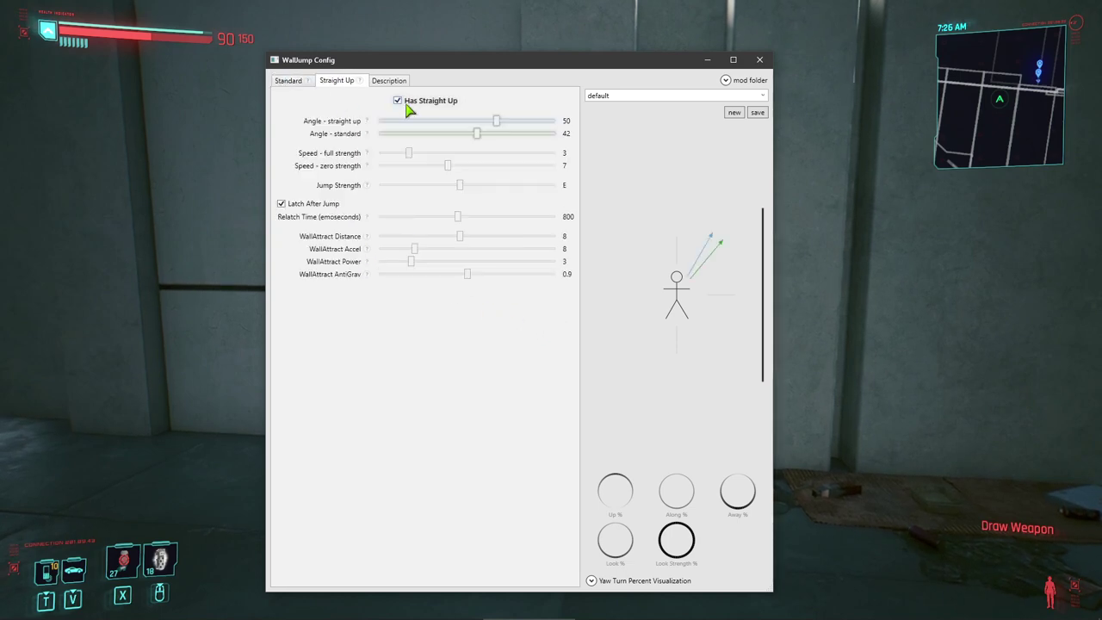
Disable Has Straight Up and set the Standard Jump Strength to 10.
{"action": "left_click", "coordinate": [735, 112]}
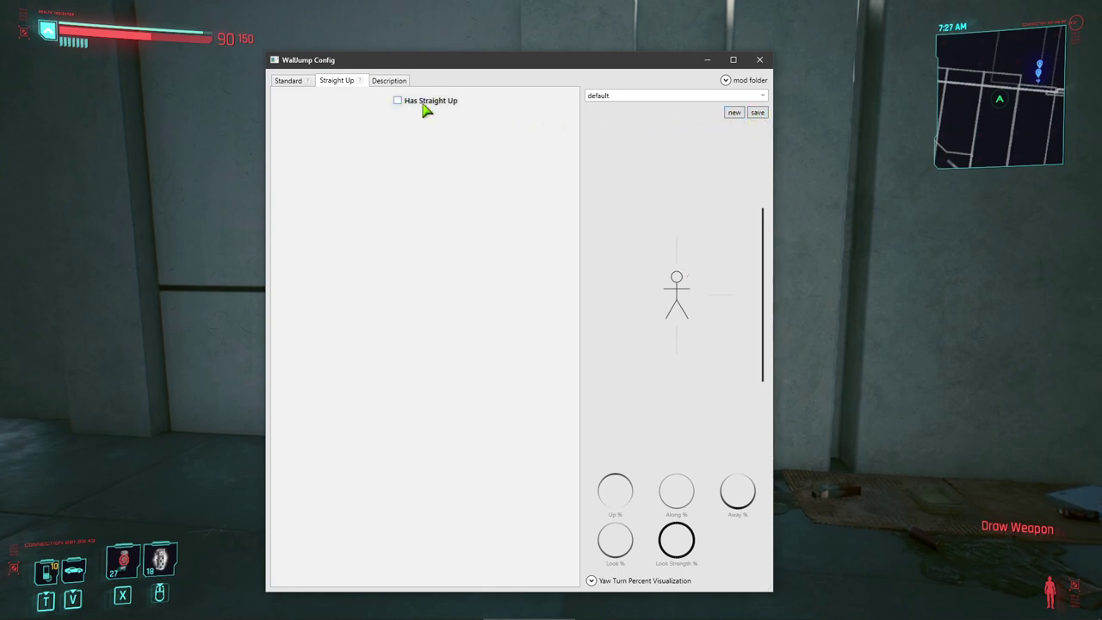
{"action": "left_click", "coordinate": [287, 82]}
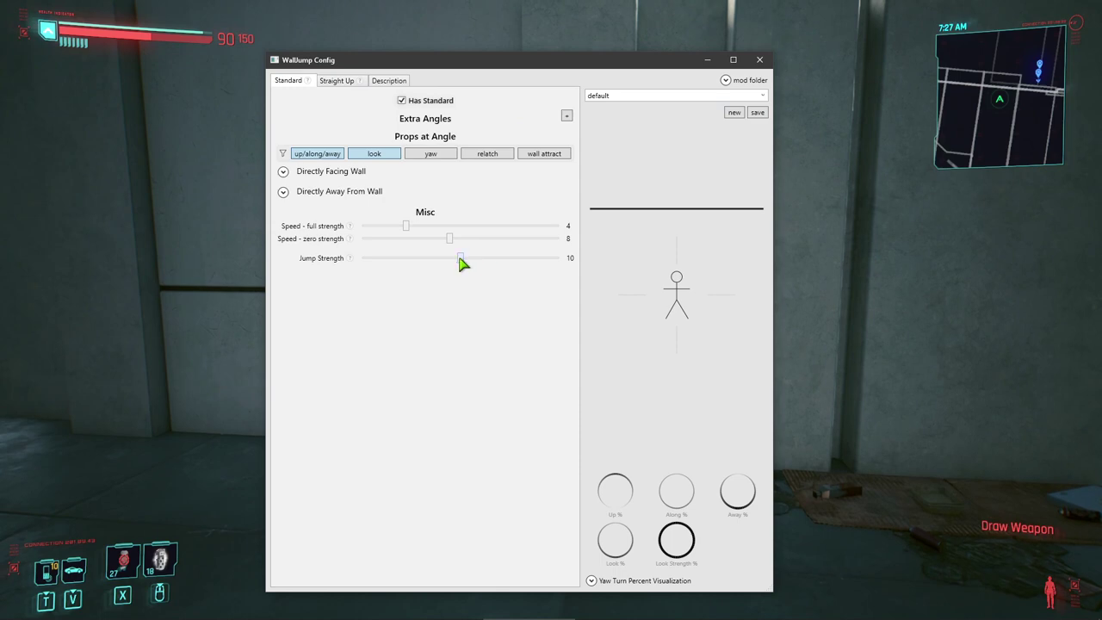
{"action": "left_click", "coordinate": [338, 82]}
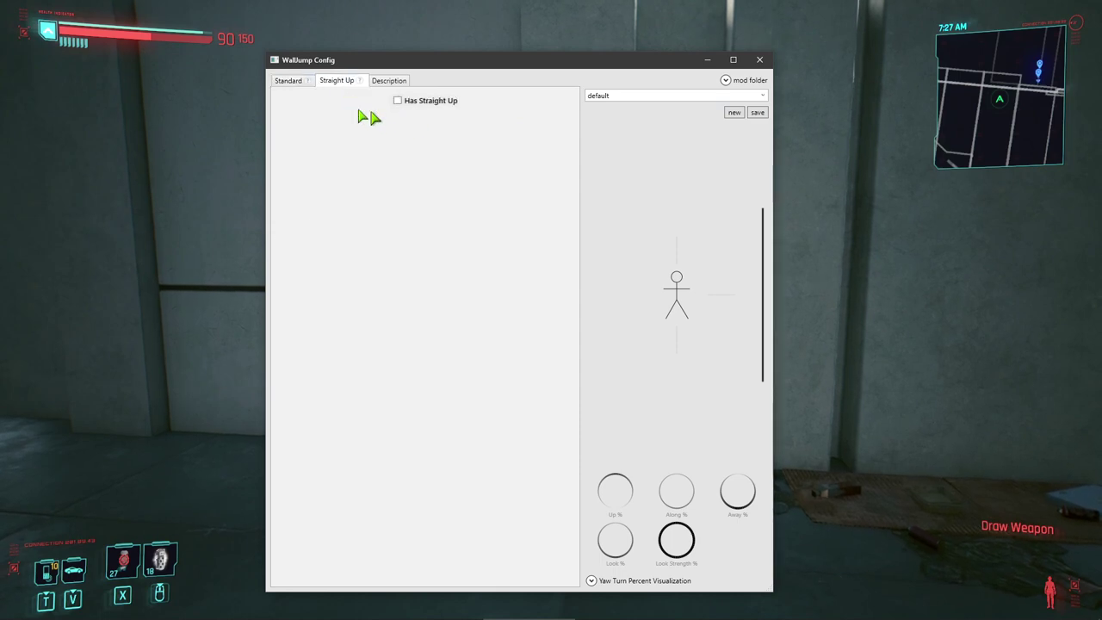
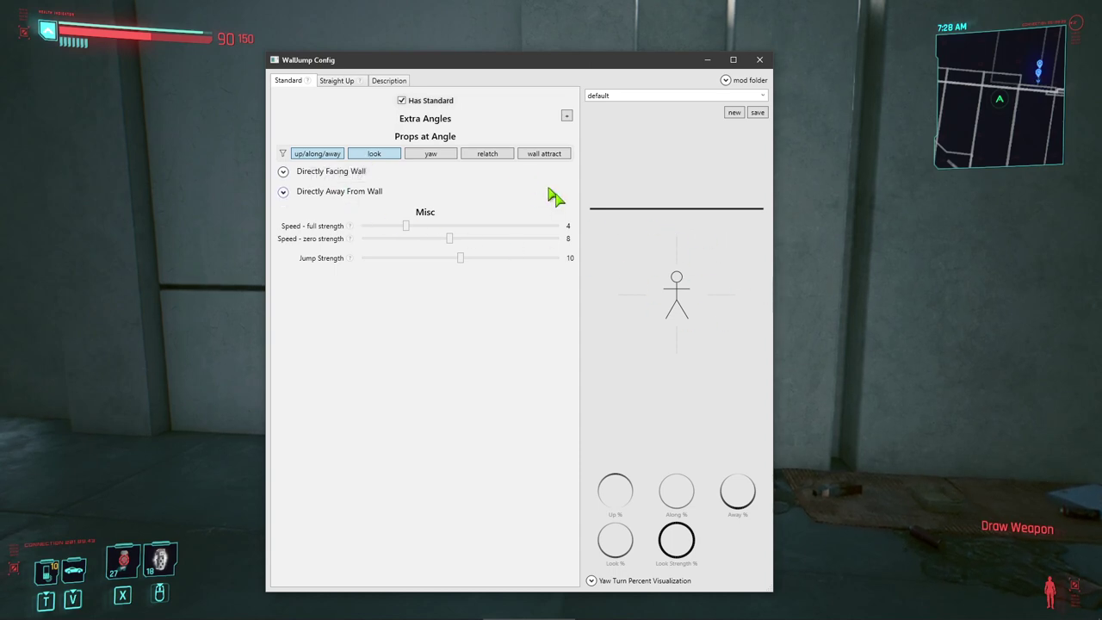
Expand the Directly Facing Wall properties and compare them with facing and turning away from the wall in the game.
{"action": "left_click", "coordinate": [317, 175]}
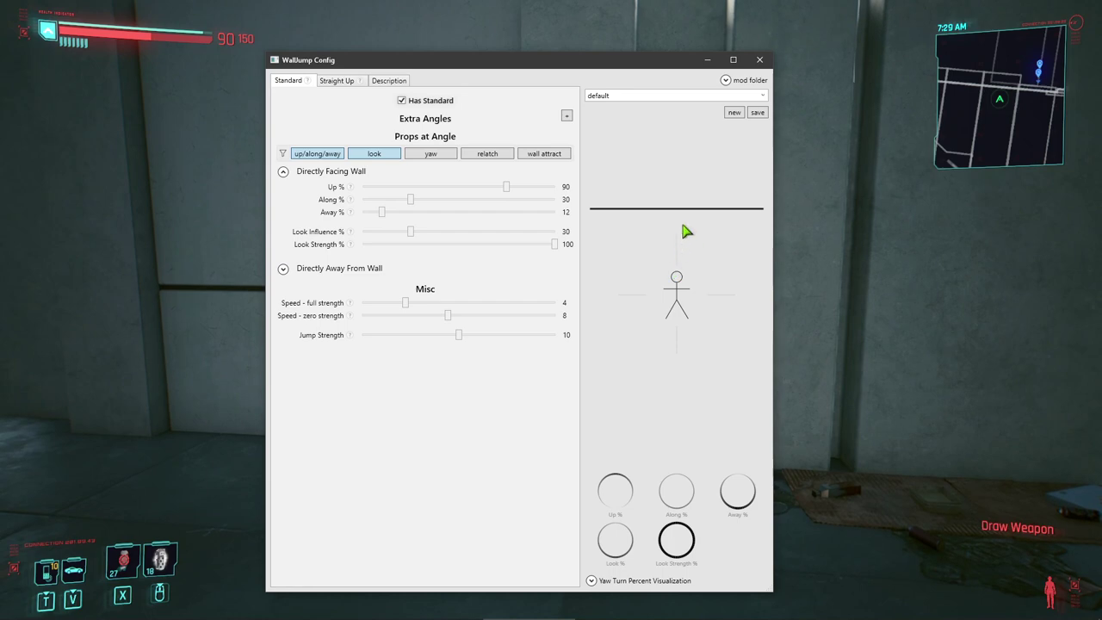
{"action": "key", "text": "alt+Tab"}
{"action": "key", "text": "w"}
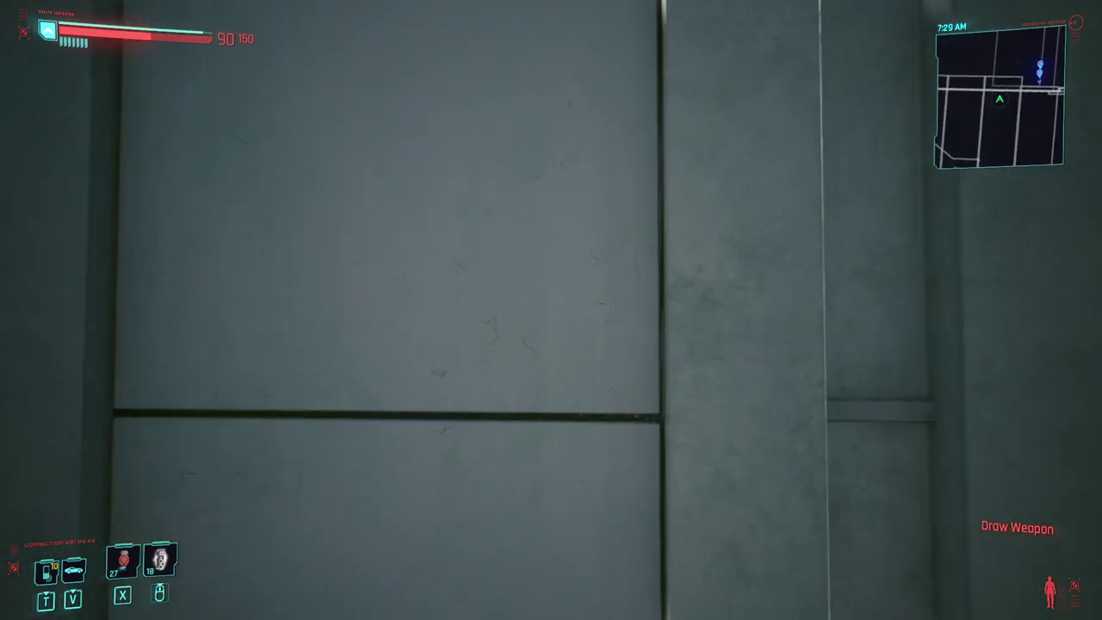
{"action": "key", "text": "alt+Tab"}
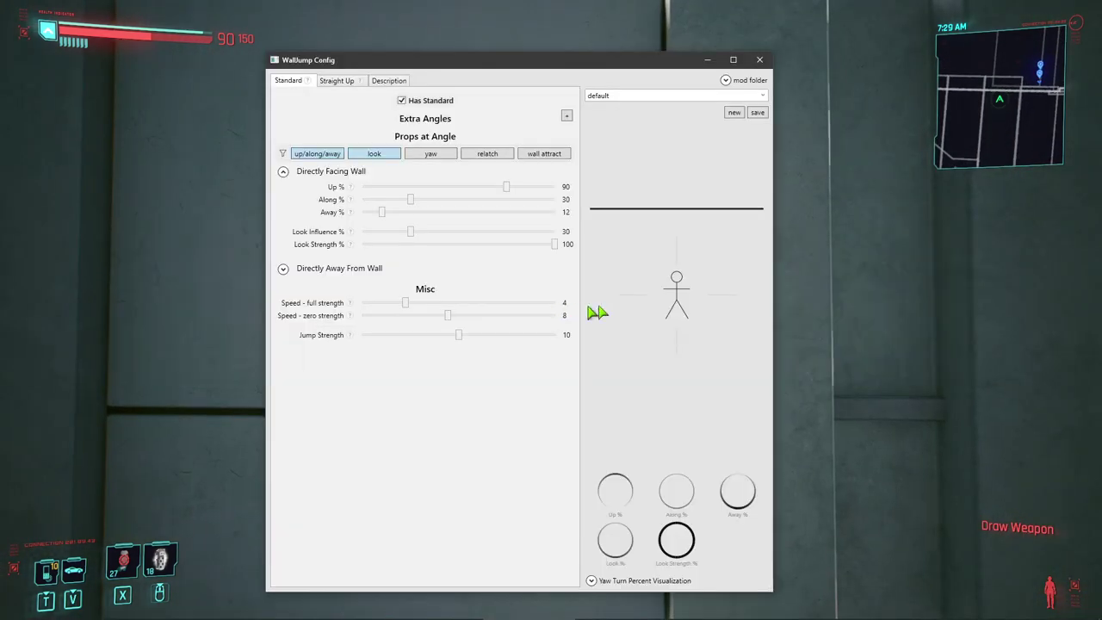
{"action": "key", "text": "alt+Tab"}
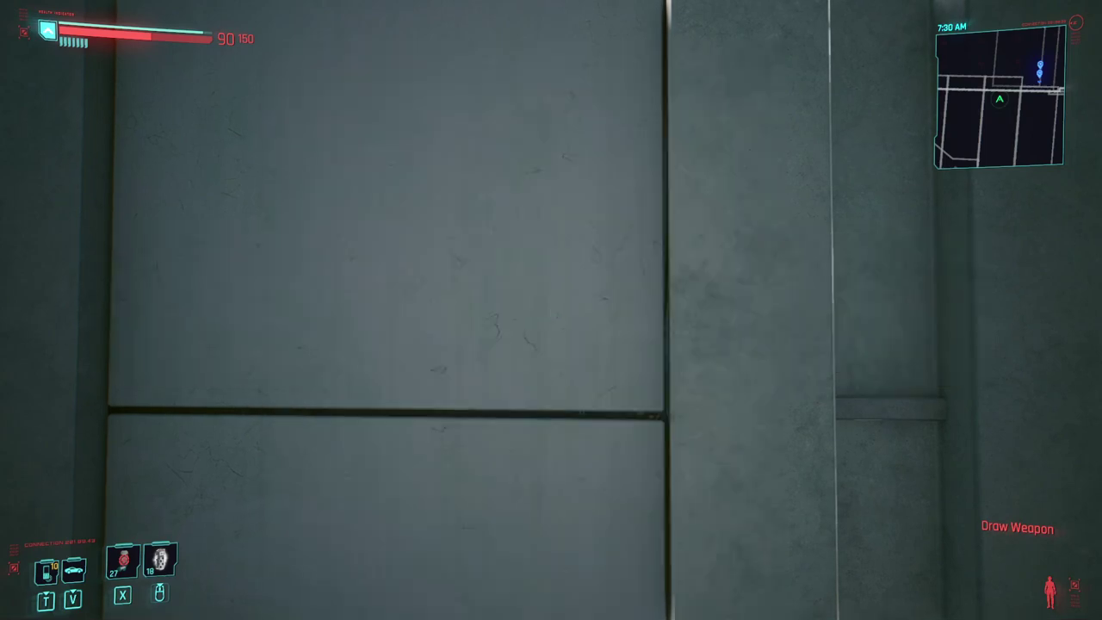
{"action": "key", "text": "space"}
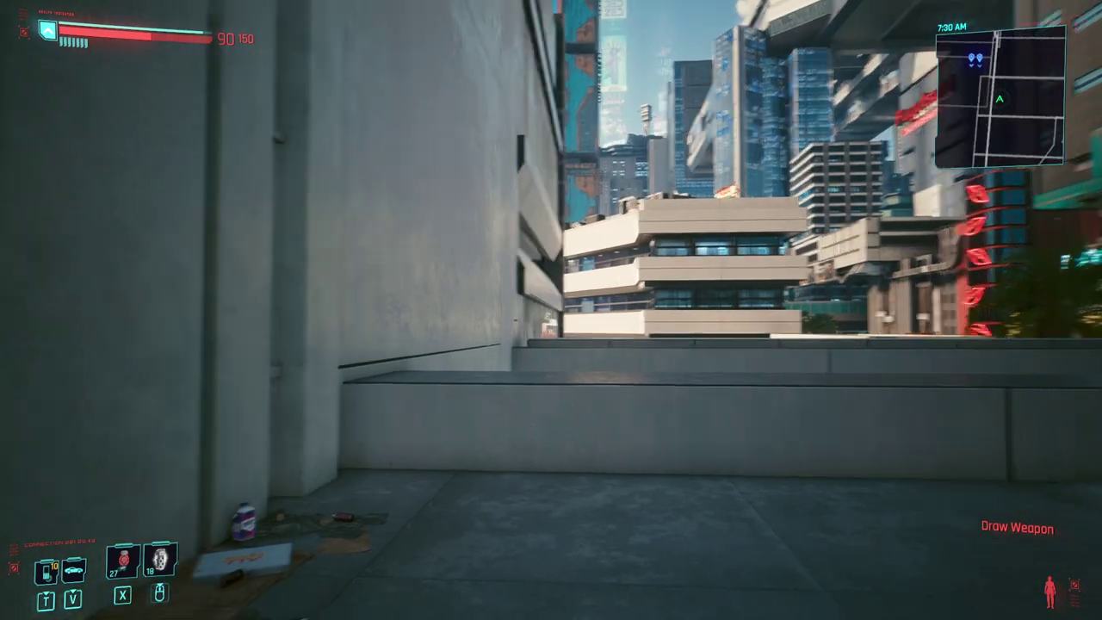
Switch back to WallJump Config and add an extra angle to the default preset's Standard settings.
{"action": "key", "text": "alt+Tab"}
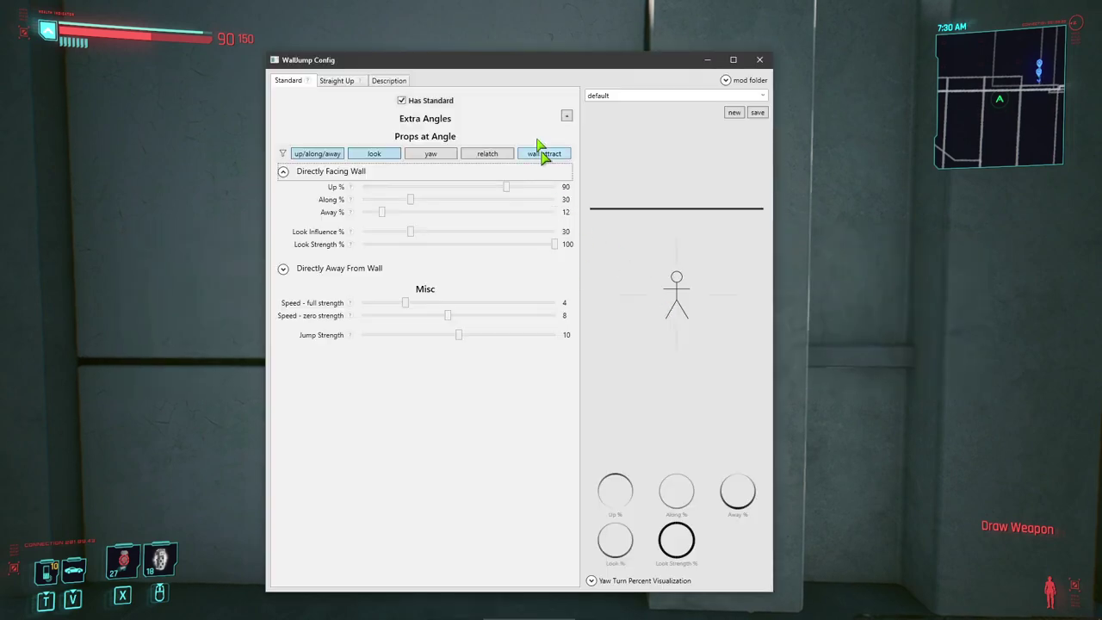
{"action": "left_click", "coordinate": [567, 117]}
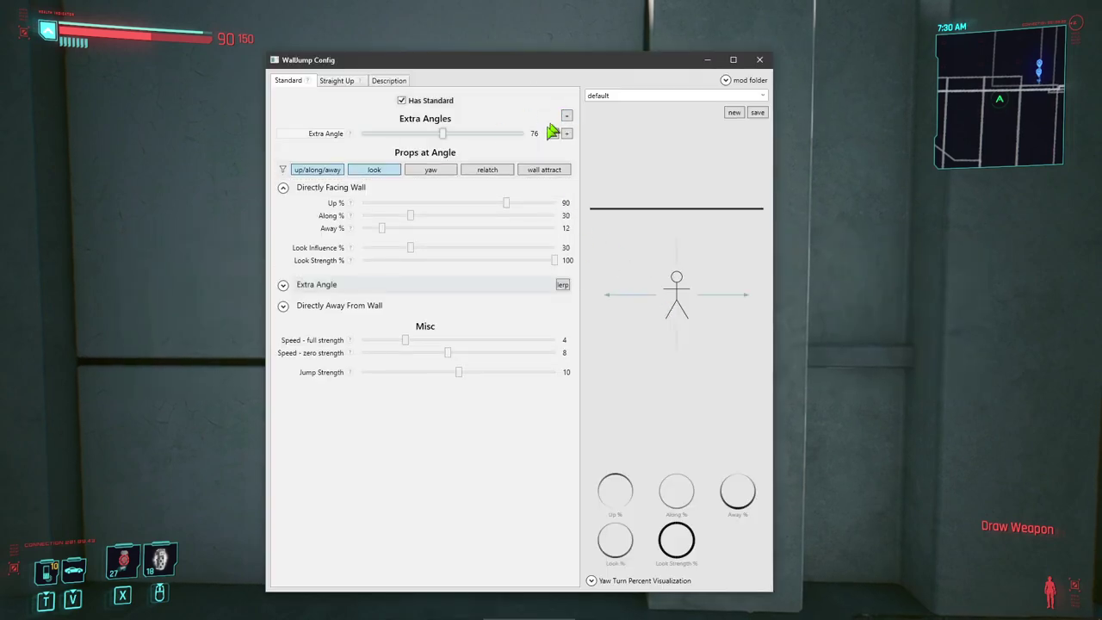
Set the extra angle to 55 and replace part of its name with dfkdfkdfk.
{"action": "left_click_drag", "start_coordinate": [446, 140], "coordinate": [422, 147]}
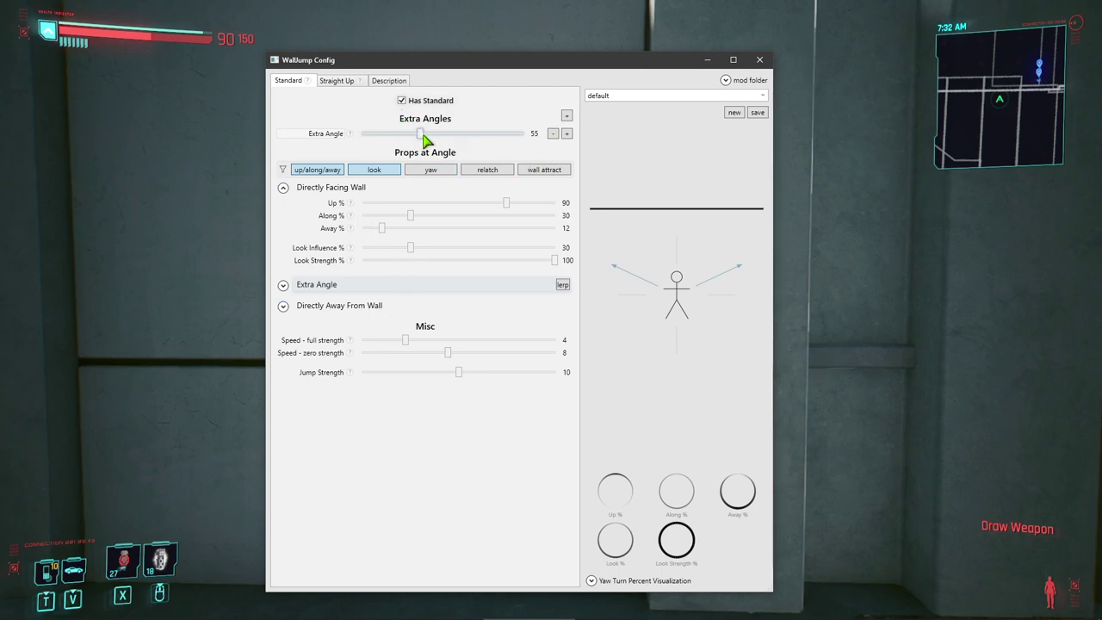
{"action": "left_click_drag", "start_coordinate": [317, 134], "coordinate": [338, 133]}
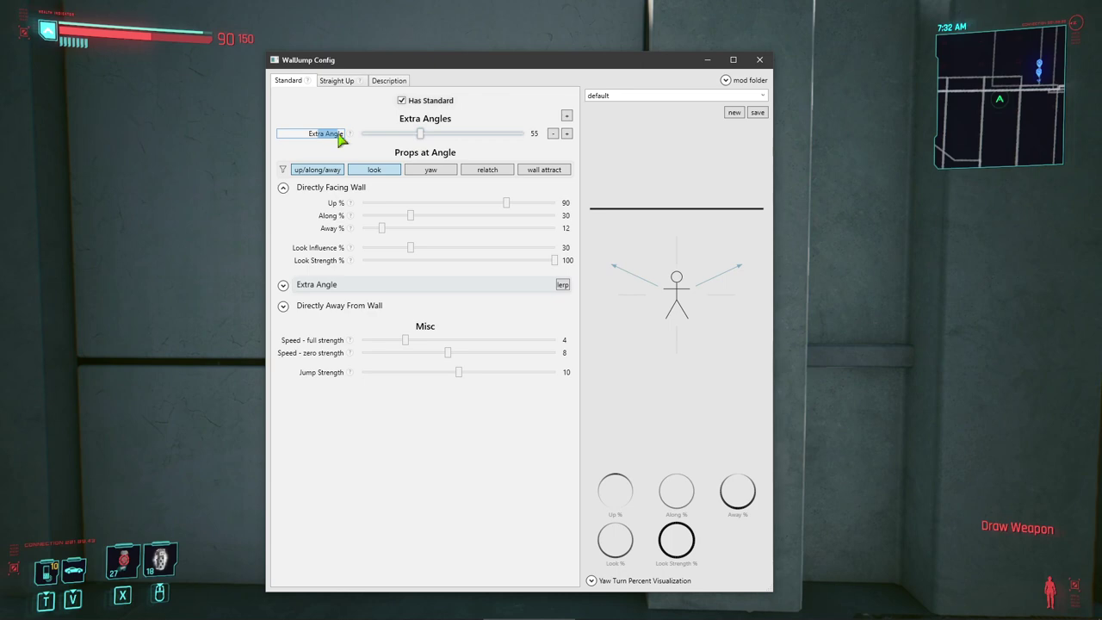
{"action": "type", "text": "dfkdfkdfk"}
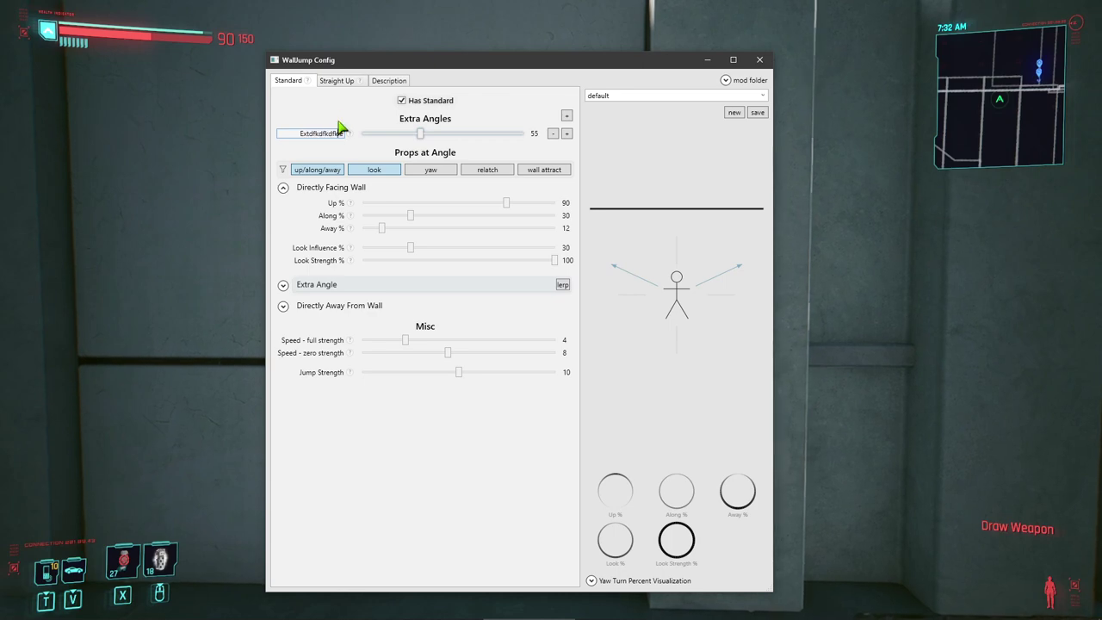
{"action": "left_click", "coordinate": [343, 110]}
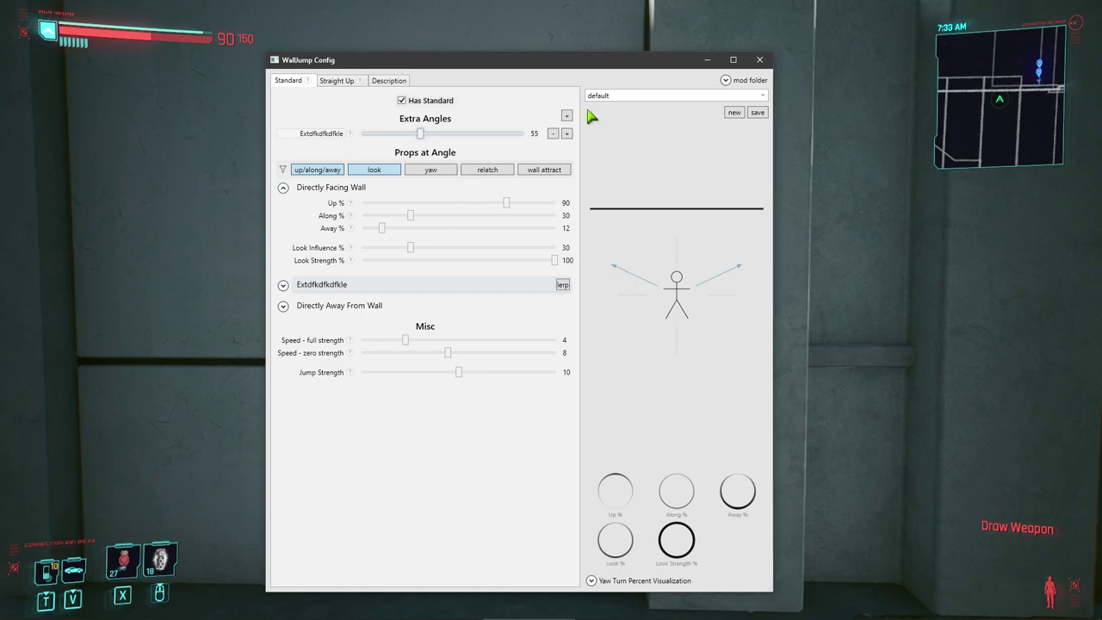
Add four more extra angles at 8, 14, 28 and 41 ahead of the 55 one.
{"action": "left_click", "coordinate": [567, 117]}
{"action": "left_click", "coordinate": [566, 116]}
{"action": "left_click", "coordinate": [567, 117]}
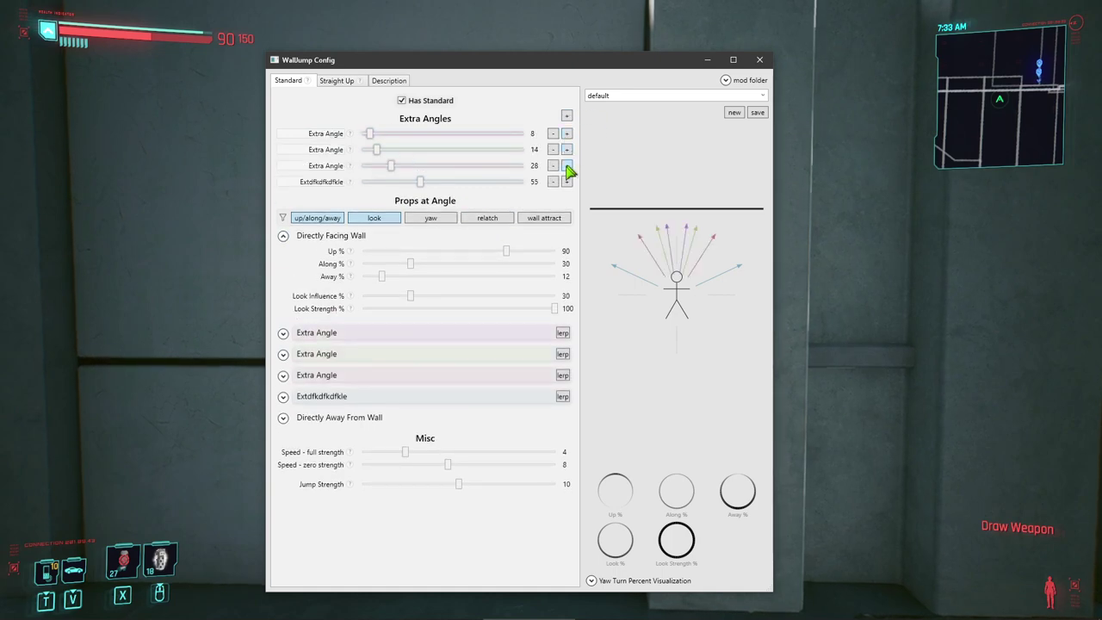
{"action": "left_click", "coordinate": [567, 166]}
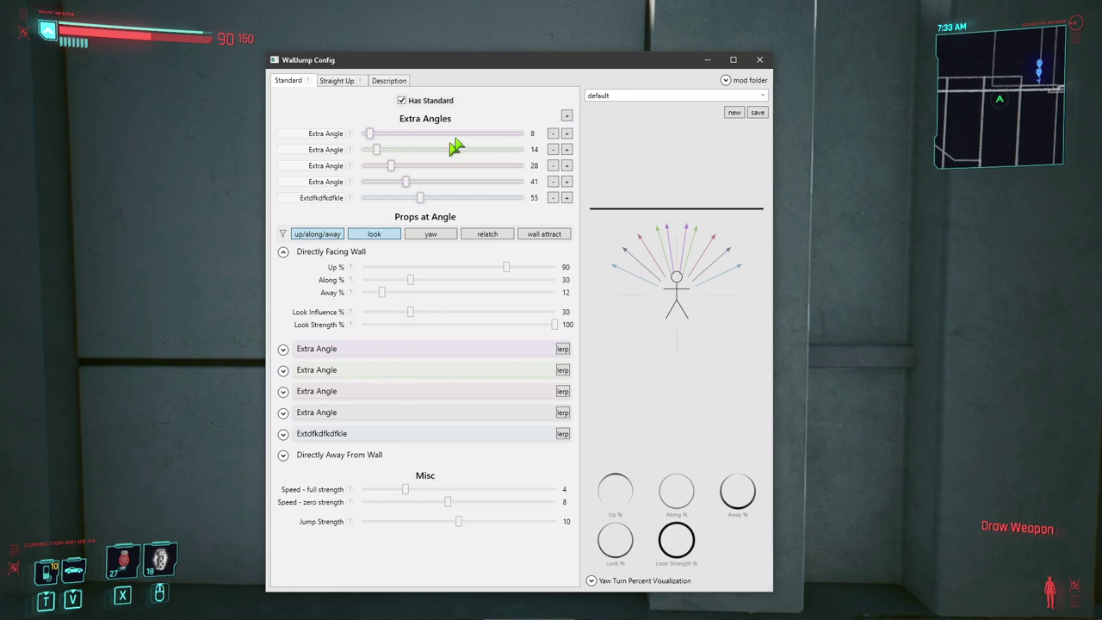
Remove all extra angles from the Standard settings and save the default preset.
{"action": "left_click", "coordinate": [554, 197]}
{"action": "left_click", "coordinate": [554, 182]}
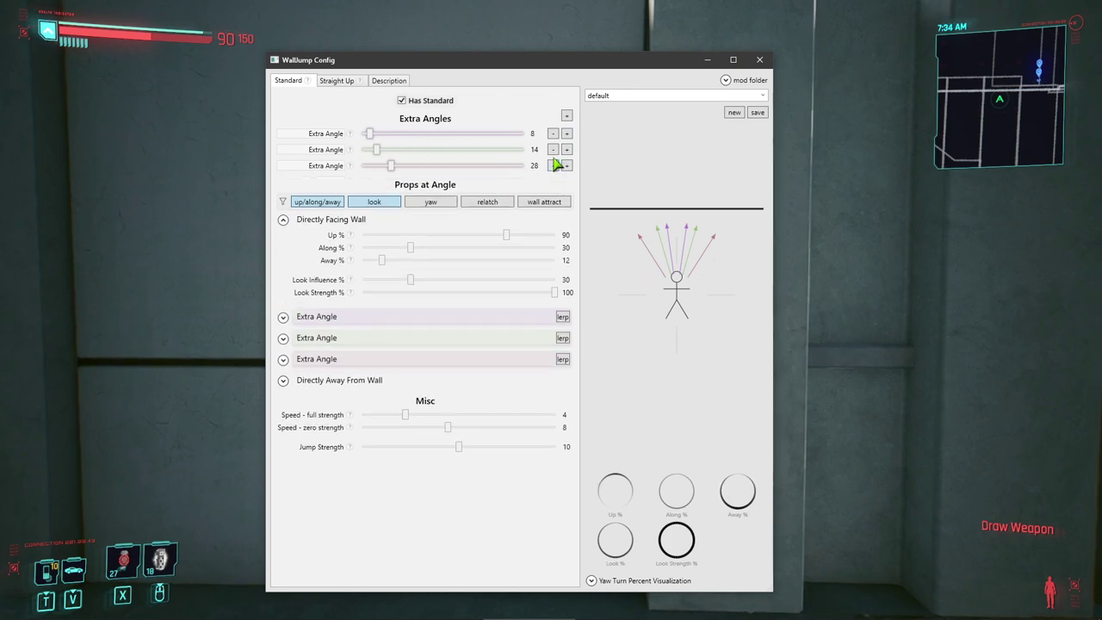
{"action": "left_click", "coordinate": [734, 112]}
{"action": "left_click", "coordinate": [758, 112]}
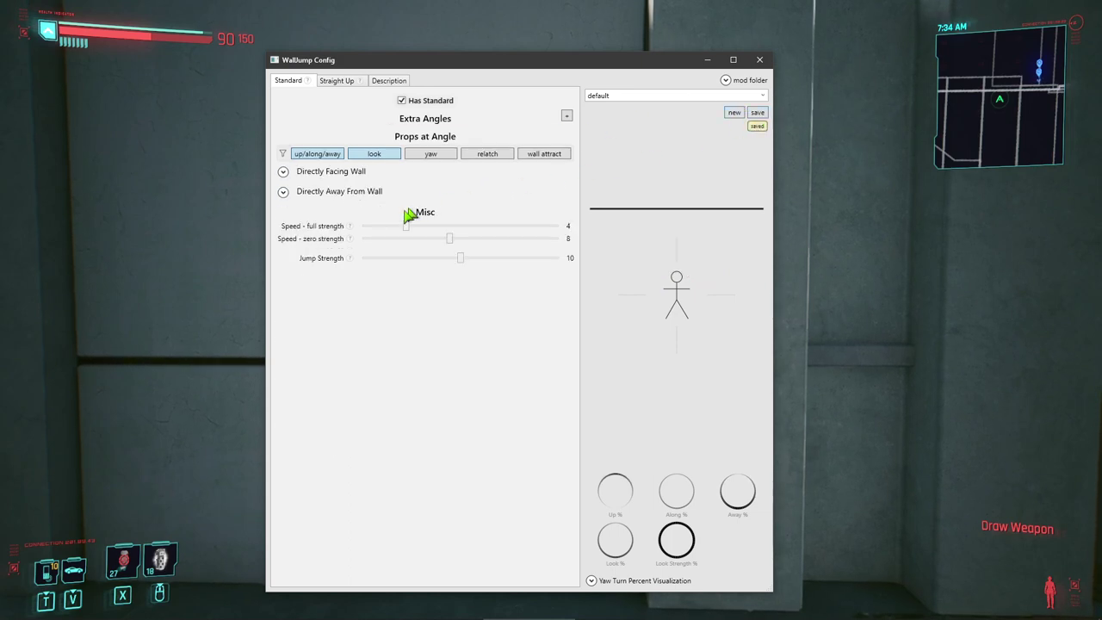
Expand Directly Facing Wall and Directly Away From Wall, and examine their yaw, relatch and wall attract properties along with the others.
{"action": "left_click", "coordinate": [350, 172]}
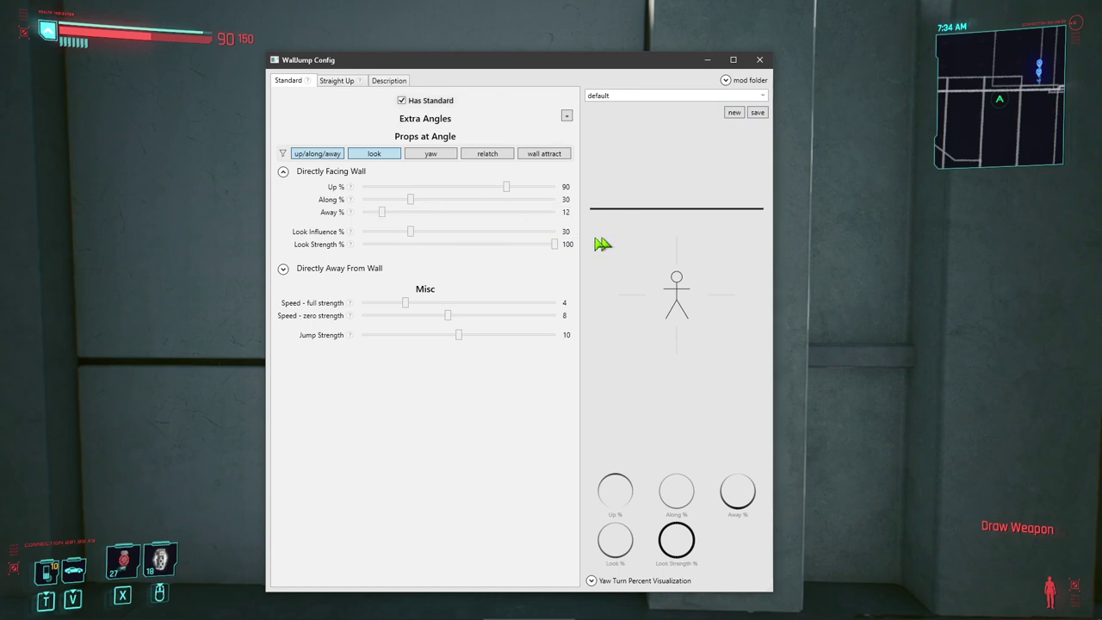
{"action": "left_click", "coordinate": [361, 269]}
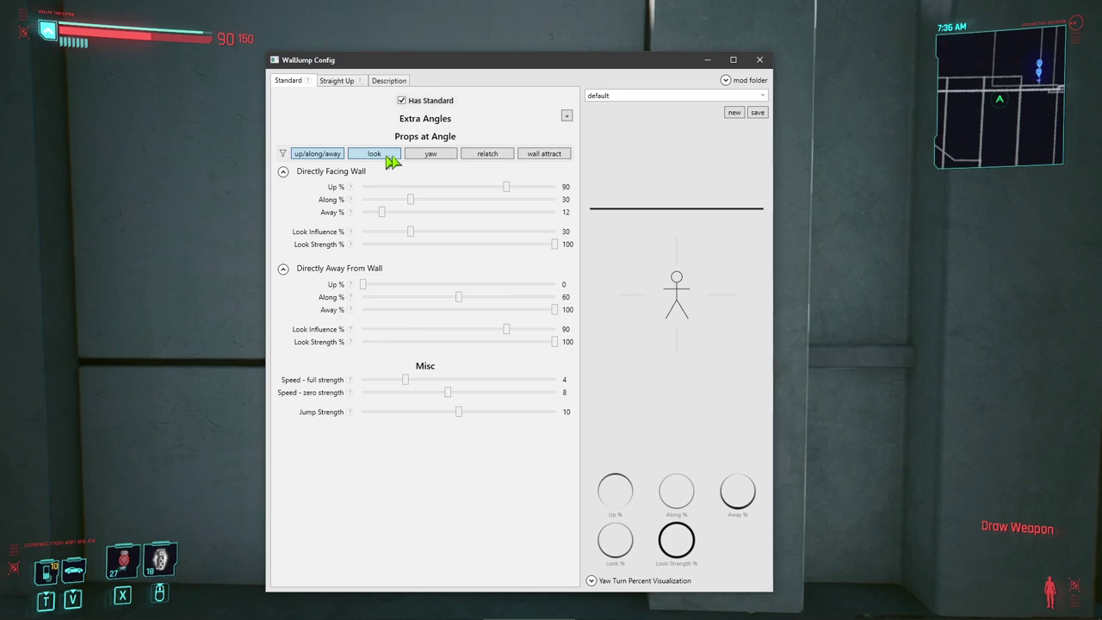
{"action": "left_click", "coordinate": [431, 153]}
{"action": "left_click", "coordinate": [488, 153]}
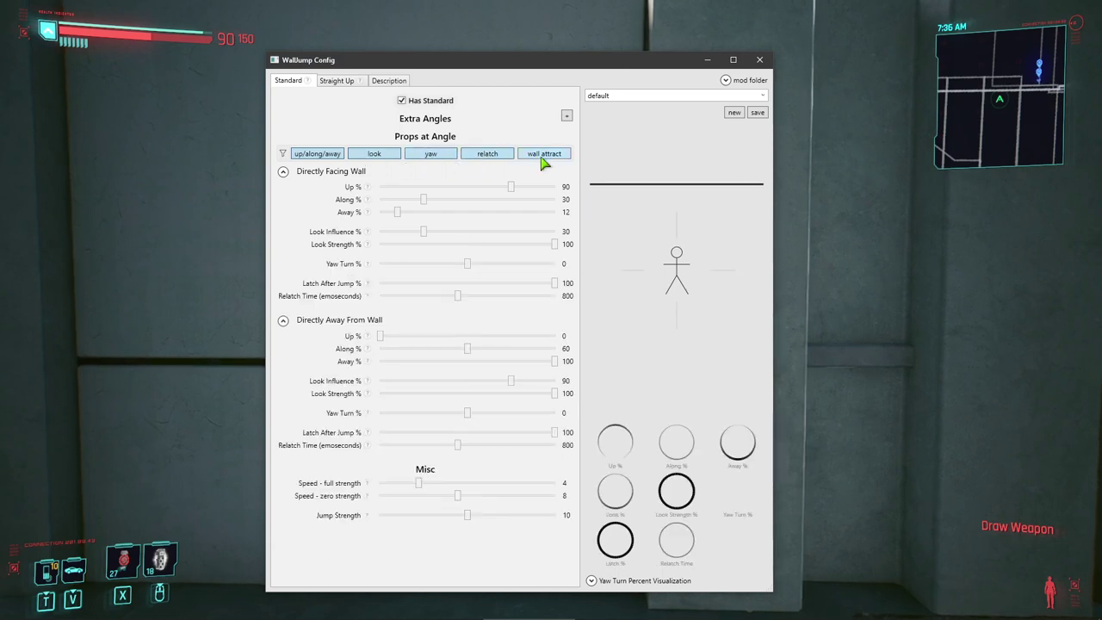
{"action": "left_click", "coordinate": [544, 154]}
{"action": "scroll", "coordinate": [456, 413], "scroll_direction": "down", "scroll_amount": 3}
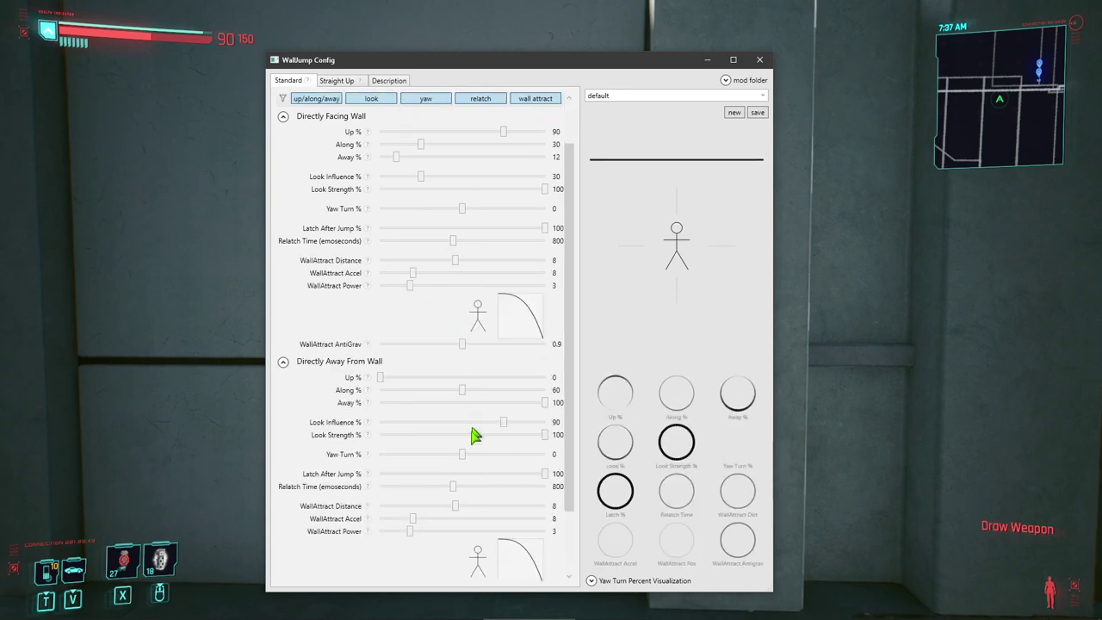
{"action": "scroll", "coordinate": [442, 215], "scroll_direction": "up", "scroll_amount": 3}
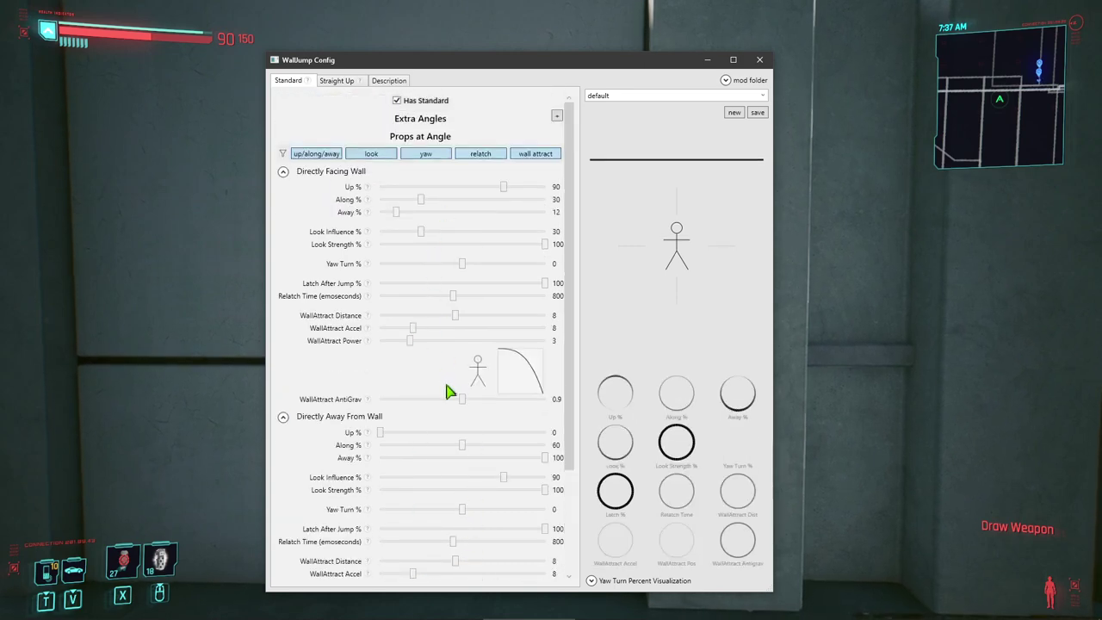
{"action": "scroll", "coordinate": [454, 405], "scroll_direction": "down", "scroll_amount": 3}
{"action": "scroll", "coordinate": [454, 422], "scroll_direction": "up", "scroll_amount": 2}
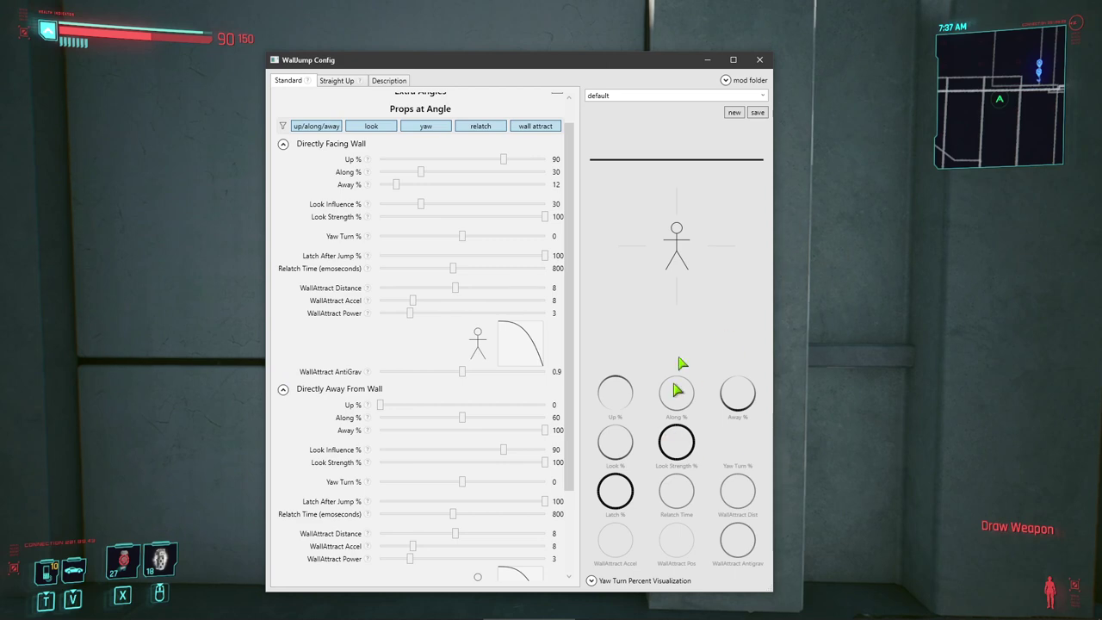
Filter the properties at each angle to look only, hiding wall attract, relatch, yaw and up/along/away.
{"action": "left_click", "coordinate": [531, 128]}
{"action": "left_click", "coordinate": [487, 155]}
{"action": "left_click", "coordinate": [435, 154]}
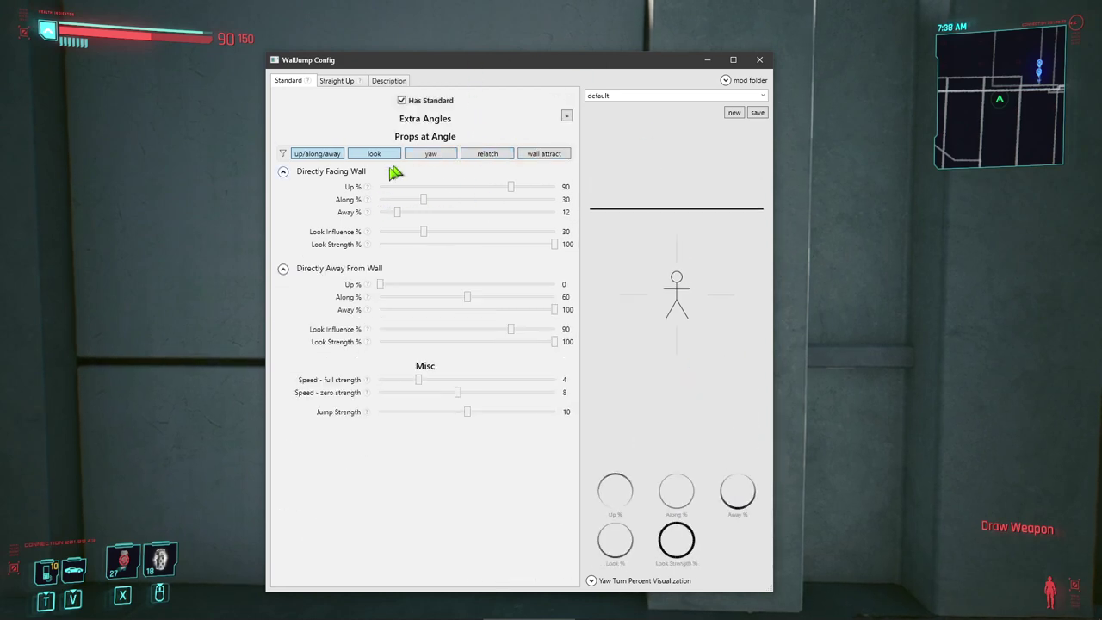
{"action": "left_click", "coordinate": [339, 156]}
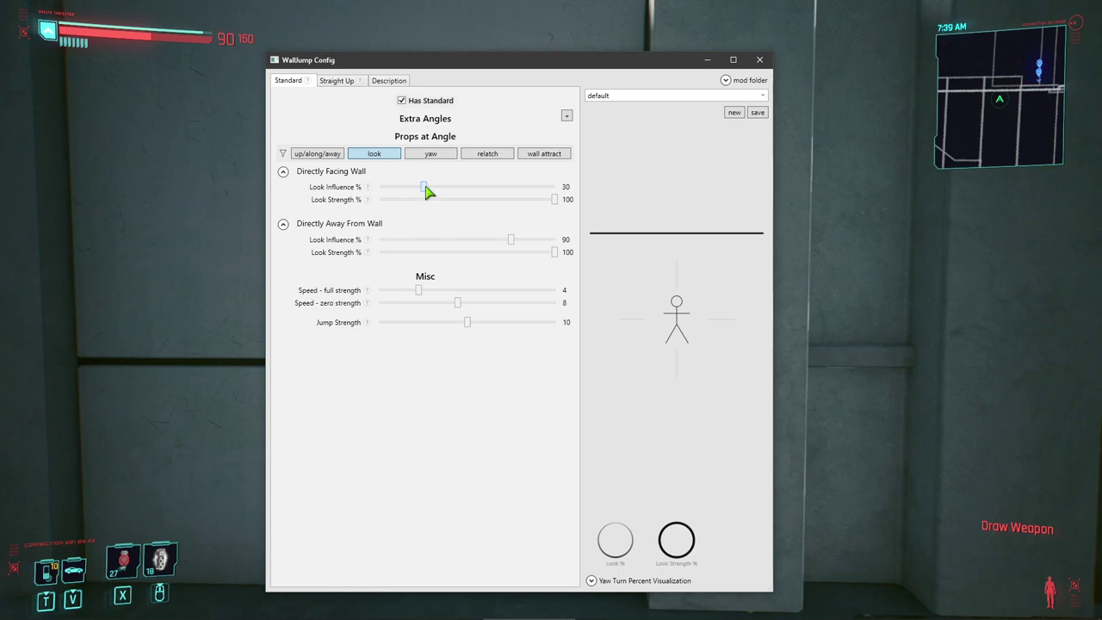
Set Look Influence % to 0 for both wall directions and compare it with the up/along/away properties.
{"action": "left_click_drag", "start_coordinate": [424, 188], "coordinate": [378, 186]}
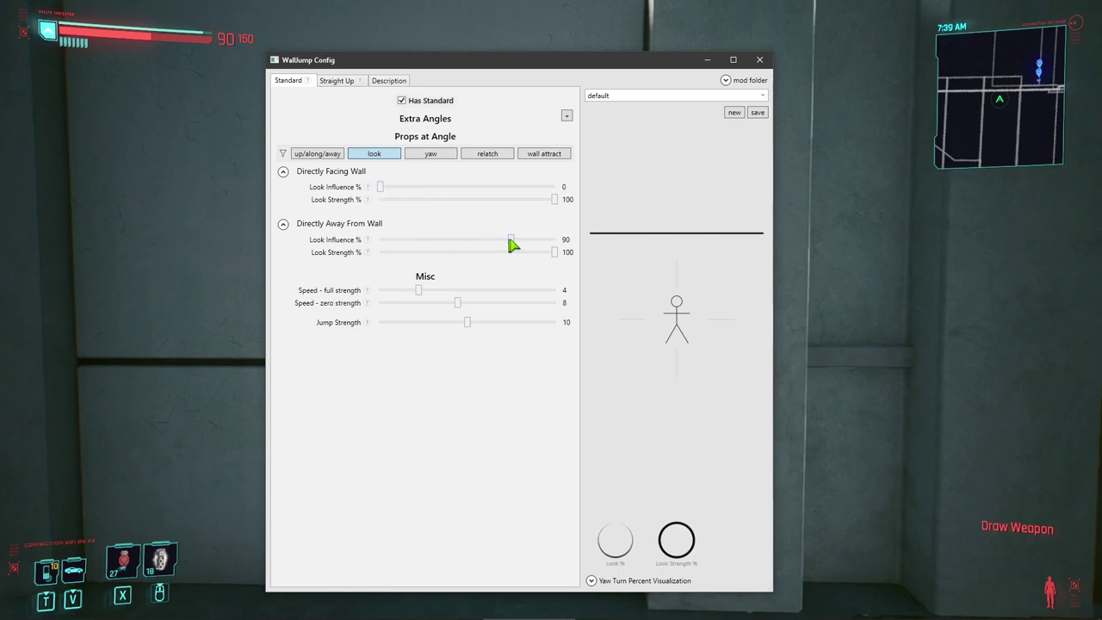
{"action": "left_click_drag", "start_coordinate": [511, 240], "coordinate": [343, 246]}
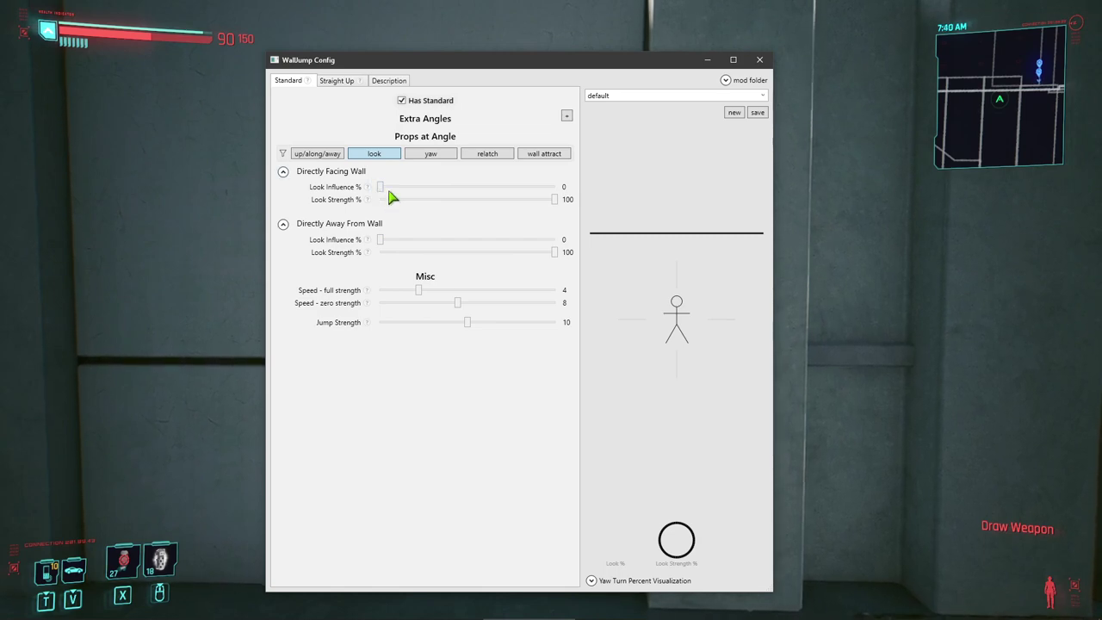
{"action": "left_click", "coordinate": [335, 155]}
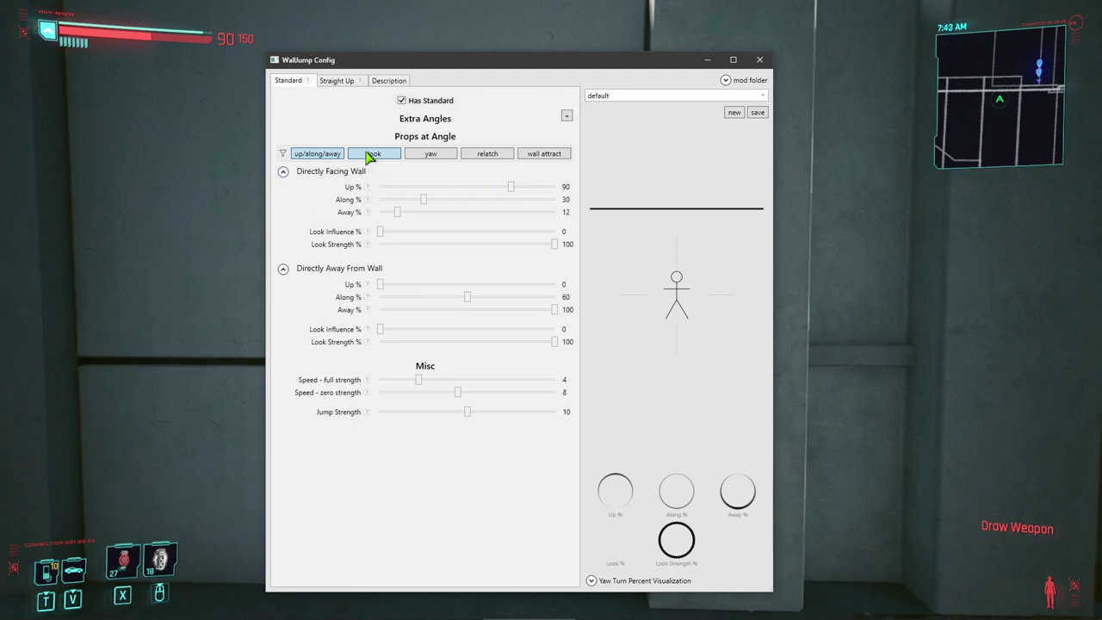
{"action": "left_click", "coordinate": [333, 154]}
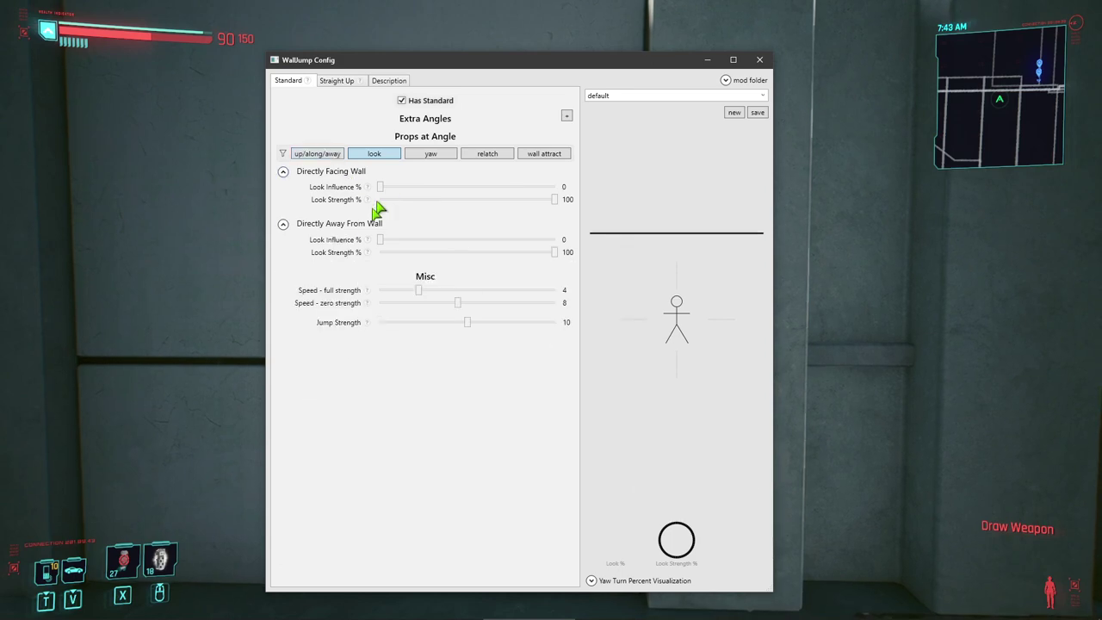
Set Look Influence % to 100 for Directly Facing Wall and Directly Away From Wall, and switch back to the game.
{"action": "left_click_drag", "start_coordinate": [380, 188], "coordinate": [594, 204]}
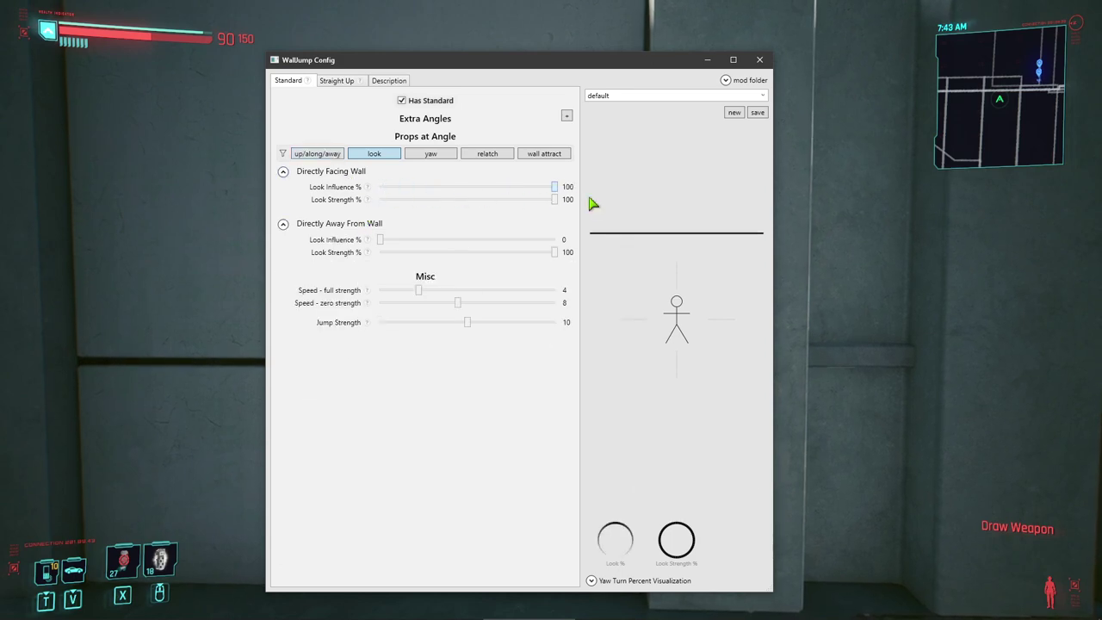
{"action": "left_click_drag", "start_coordinate": [383, 246], "coordinate": [571, 244]}
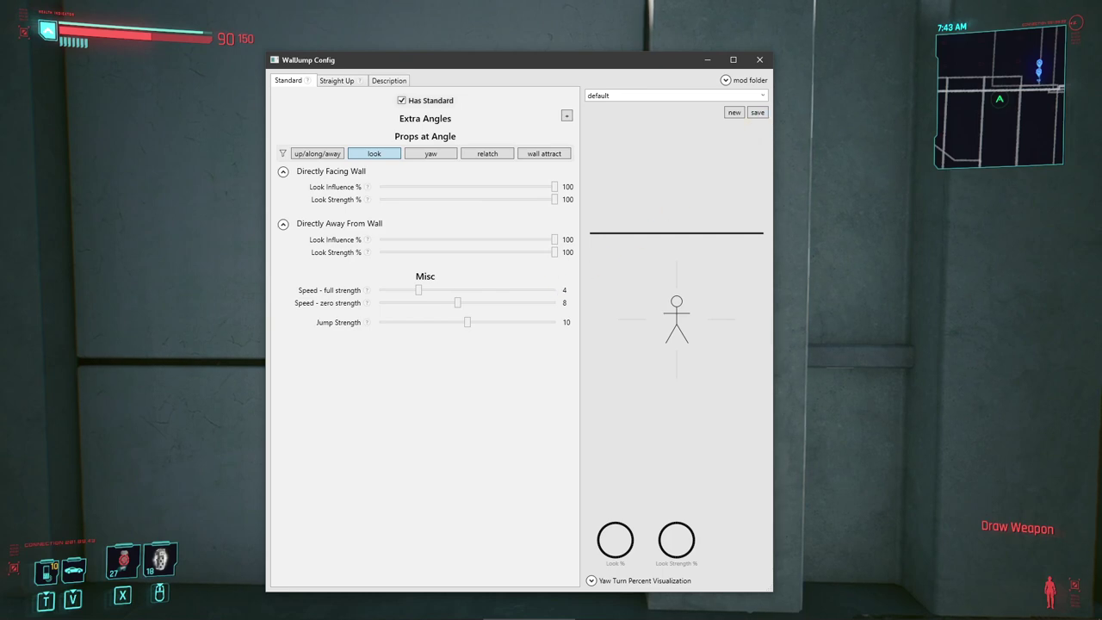
{"action": "left_click", "coordinate": [789, 149]}
Open the Wall Hang jumping settings and set the preset for jumping when close to a wall to default.
{"action": "key", "text": "grave"}
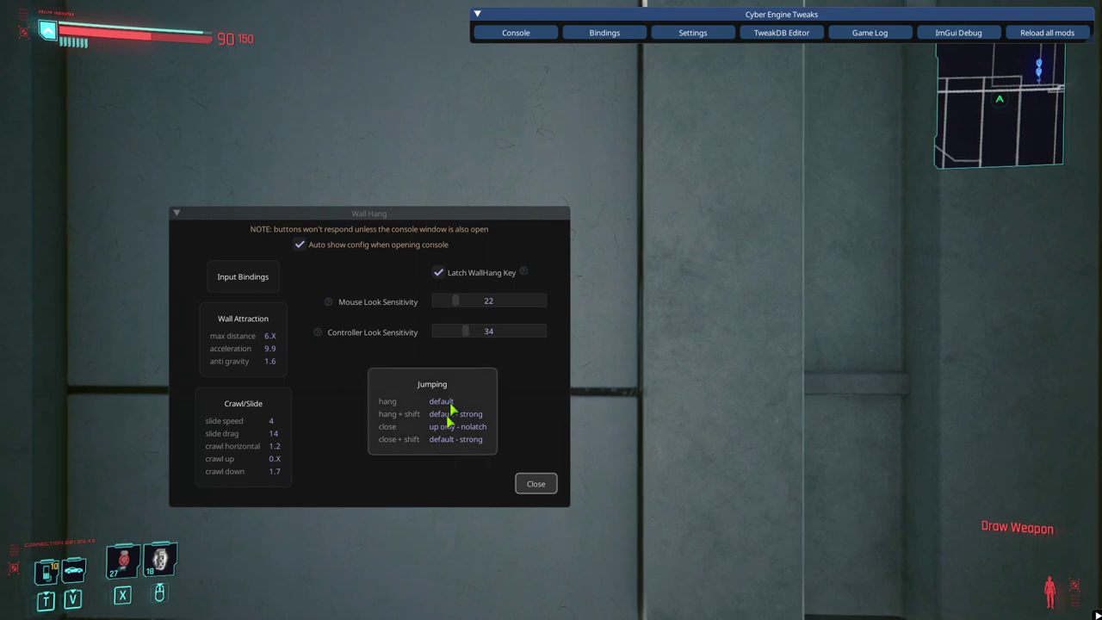
{"action": "left_click", "coordinate": [416, 426]}
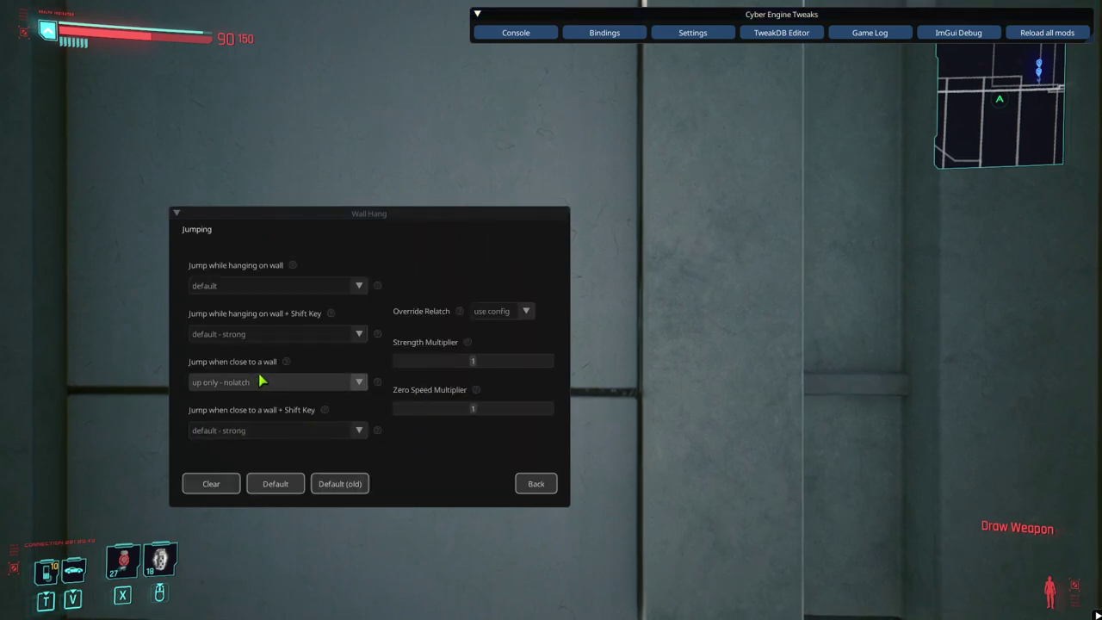
{"action": "left_click", "coordinate": [263, 383]}
{"action": "left_click", "coordinate": [241, 452]}
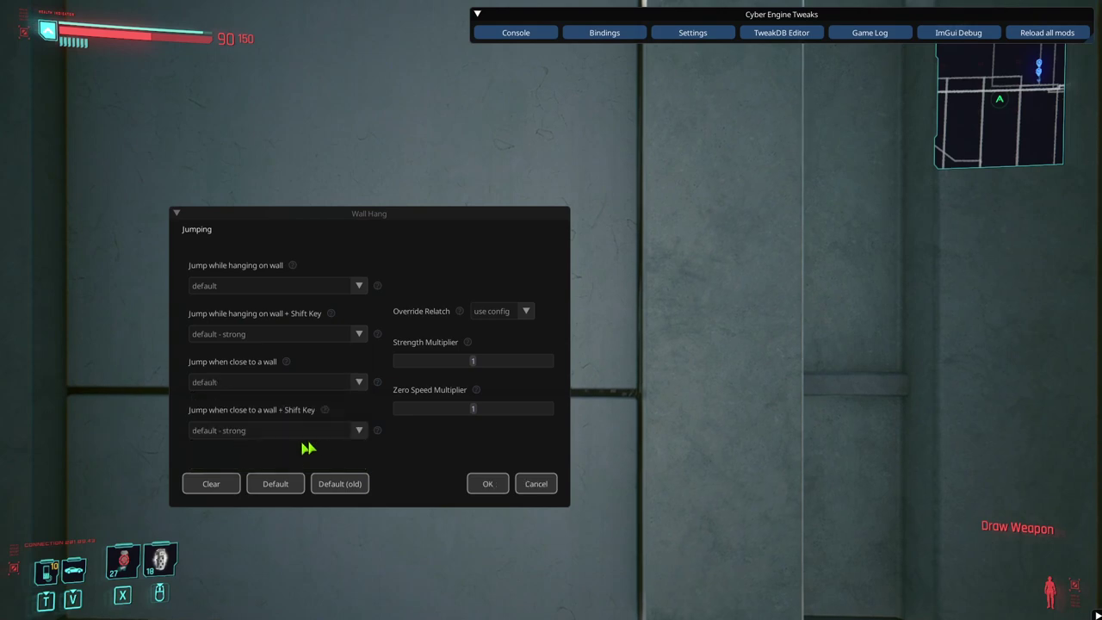
{"action": "left_click", "coordinate": [491, 488]}
Keep default as the preset for jumping while hanging on a wall and close the Wall Hang configuration.
{"action": "left_click", "coordinate": [423, 412]}
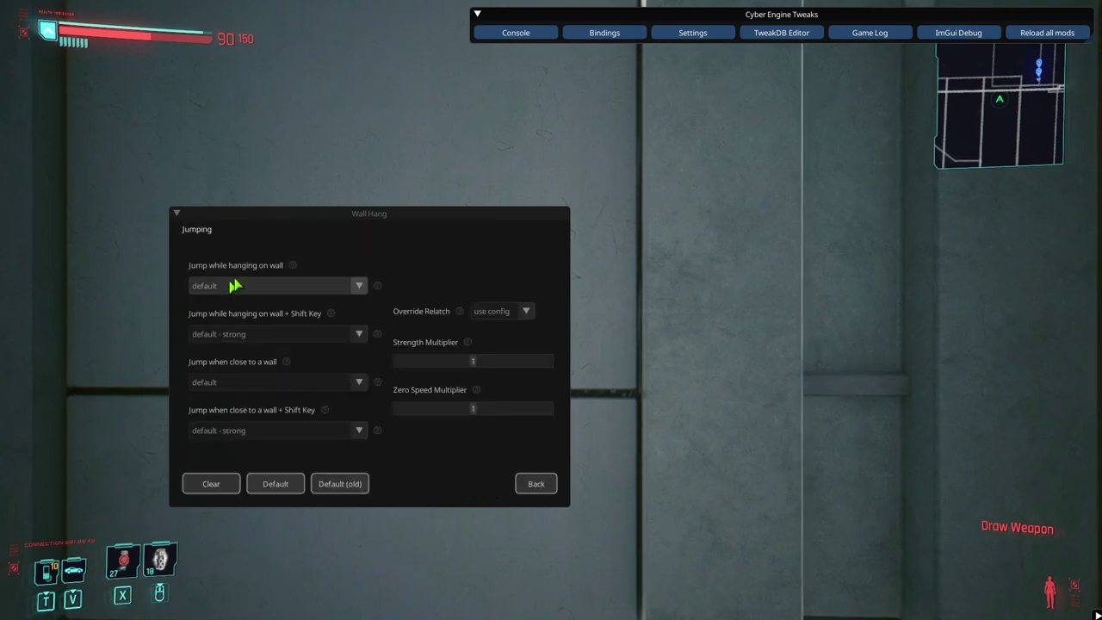
{"action": "left_click", "coordinate": [258, 290]}
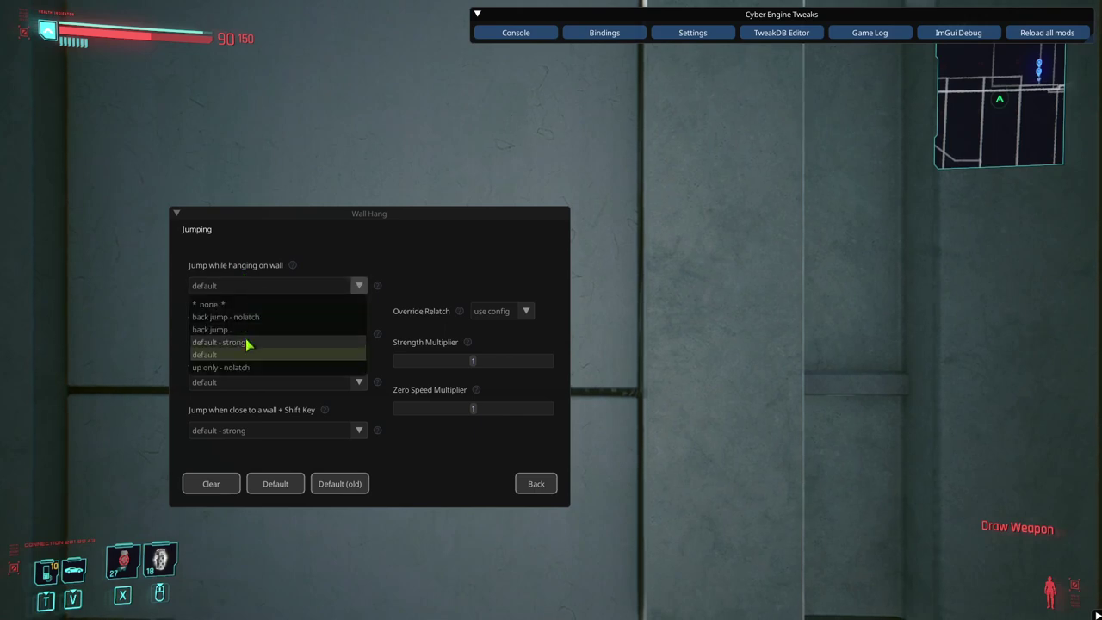
{"action": "left_click", "coordinate": [244, 355]}
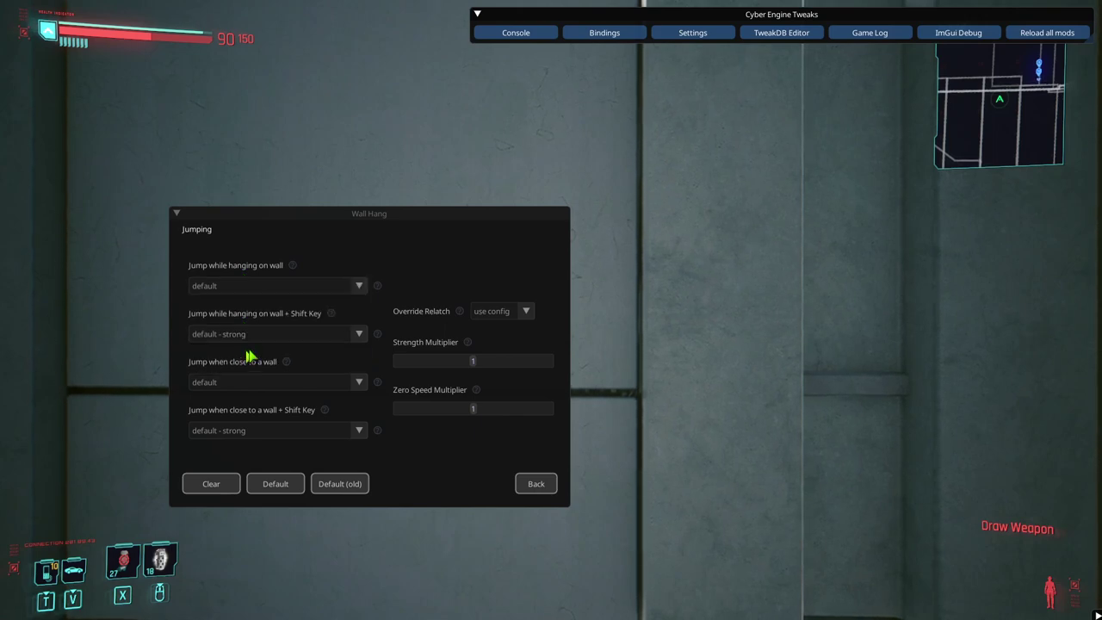
{"action": "left_click", "coordinate": [536, 484]}
{"action": "key", "text": "grave"}
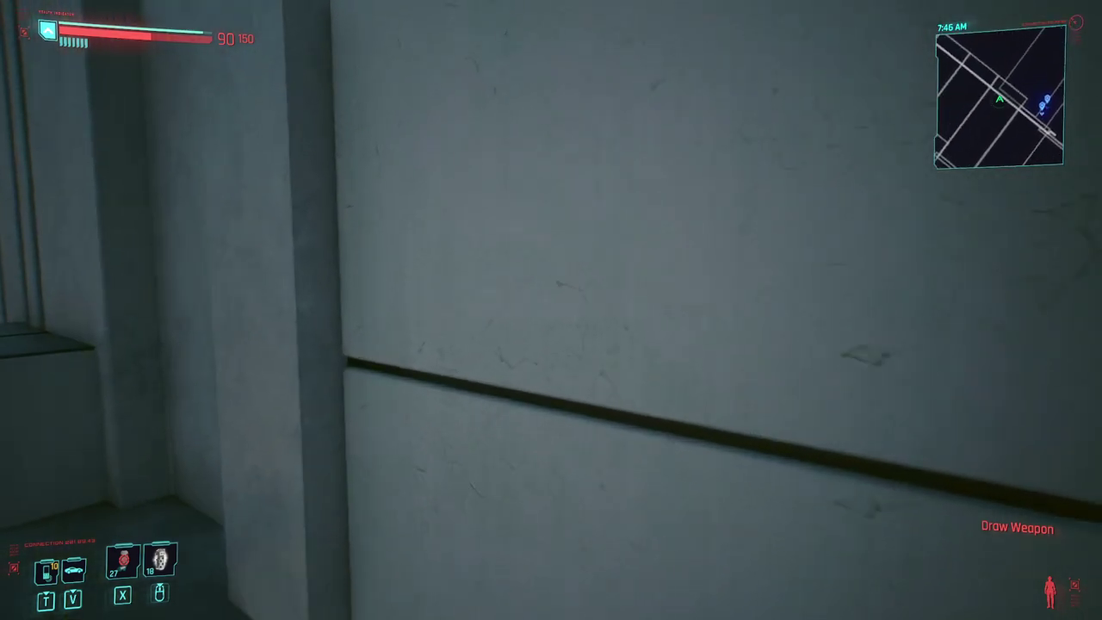
Test the default preset in the game by repeatedly moving and jumping against the rooftop walls while looking in different directions.
{"action": "key", "text": "space"}
{"action": "key", "text": "w"}
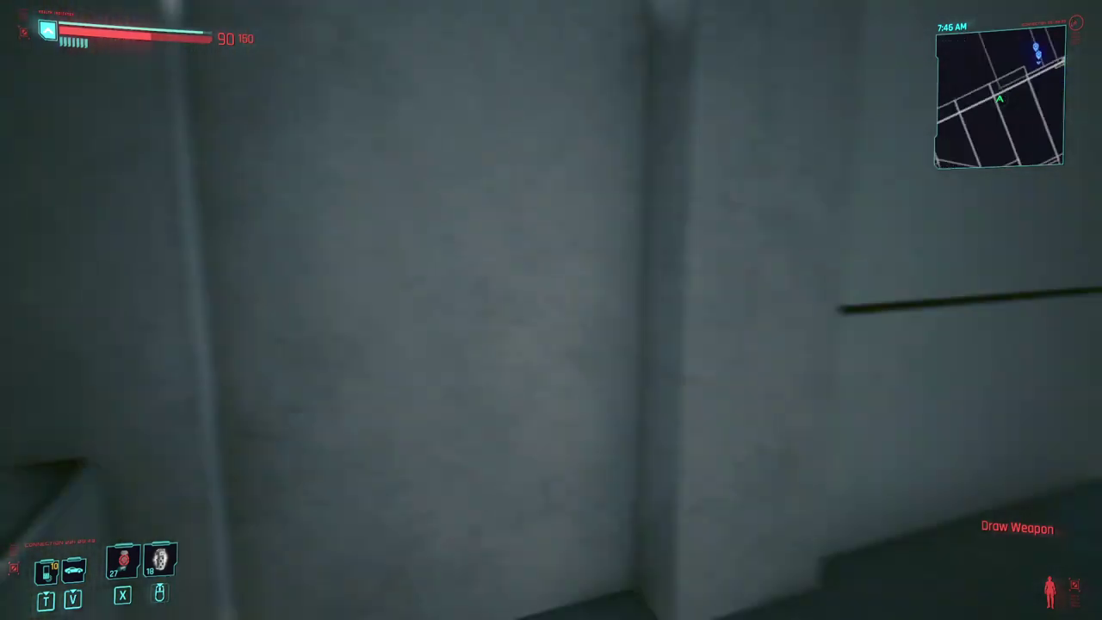
{"action": "key", "text": "w"}
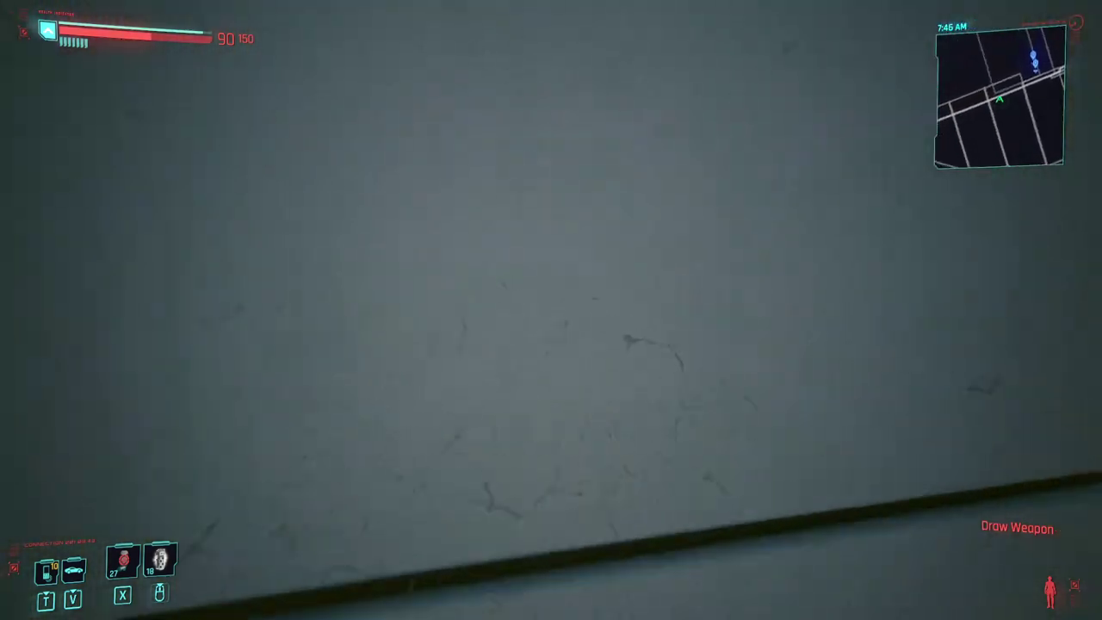
{"action": "key", "text": "space"}
{"action": "key", "text": "w"}
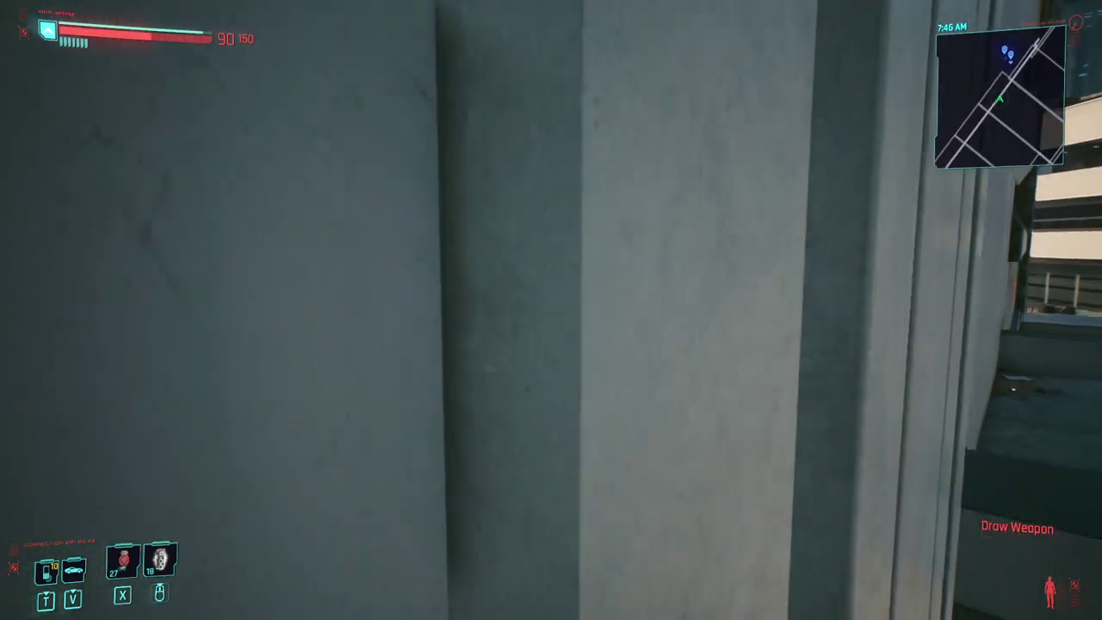
{"action": "key", "text": "w"}
{"action": "key", "text": "space"}
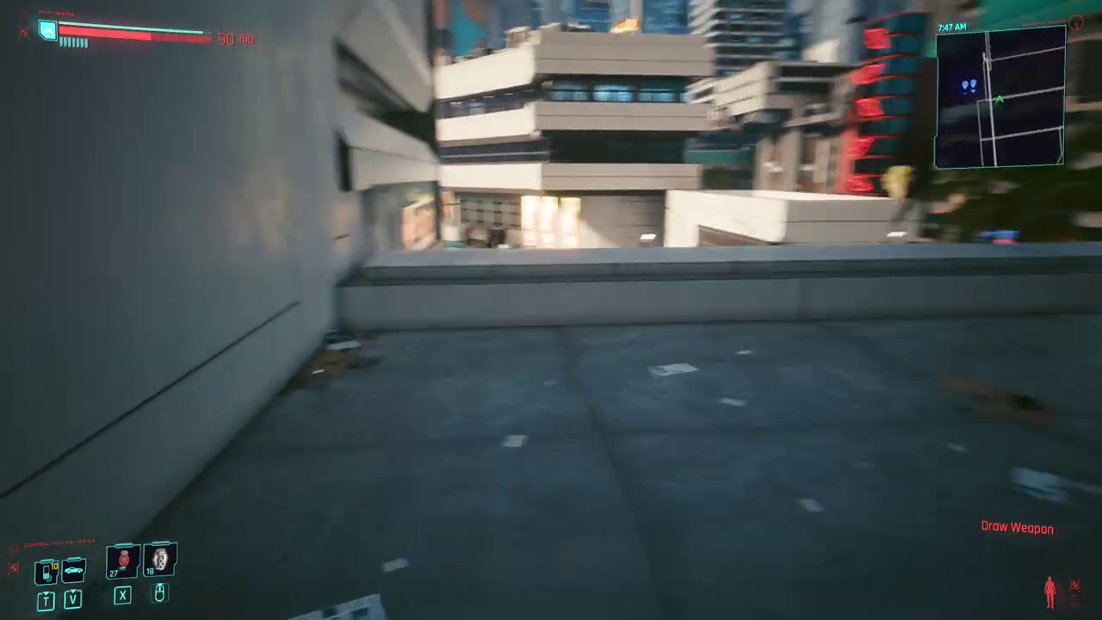
{"action": "key", "text": "w"}
{"action": "key", "text": "space"}
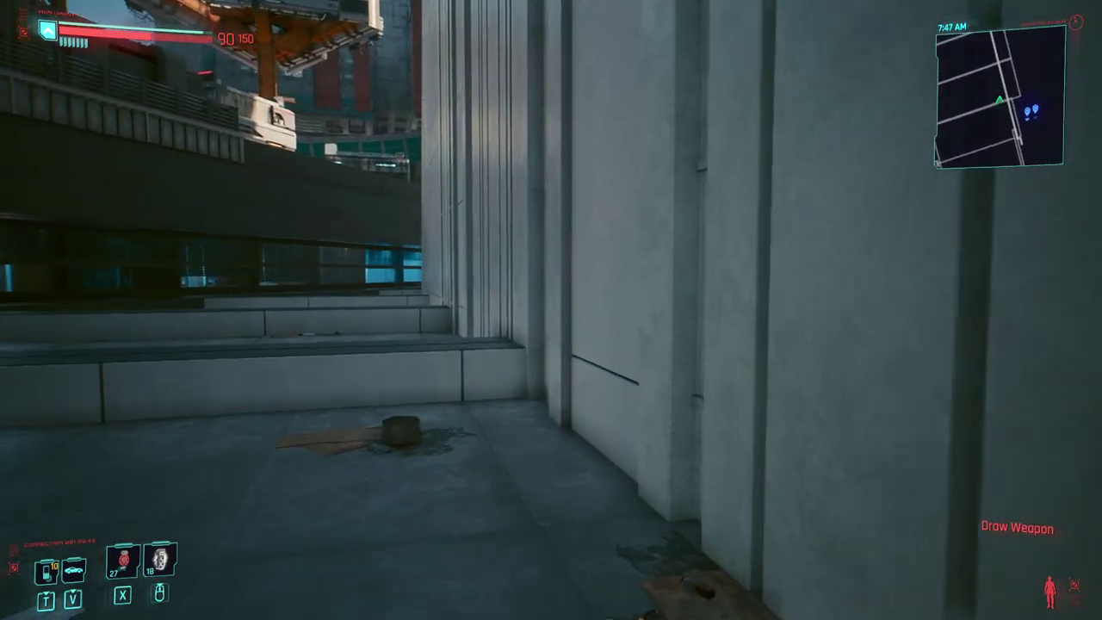
{"action": "key", "text": "w"}
{"action": "key", "text": "space"}
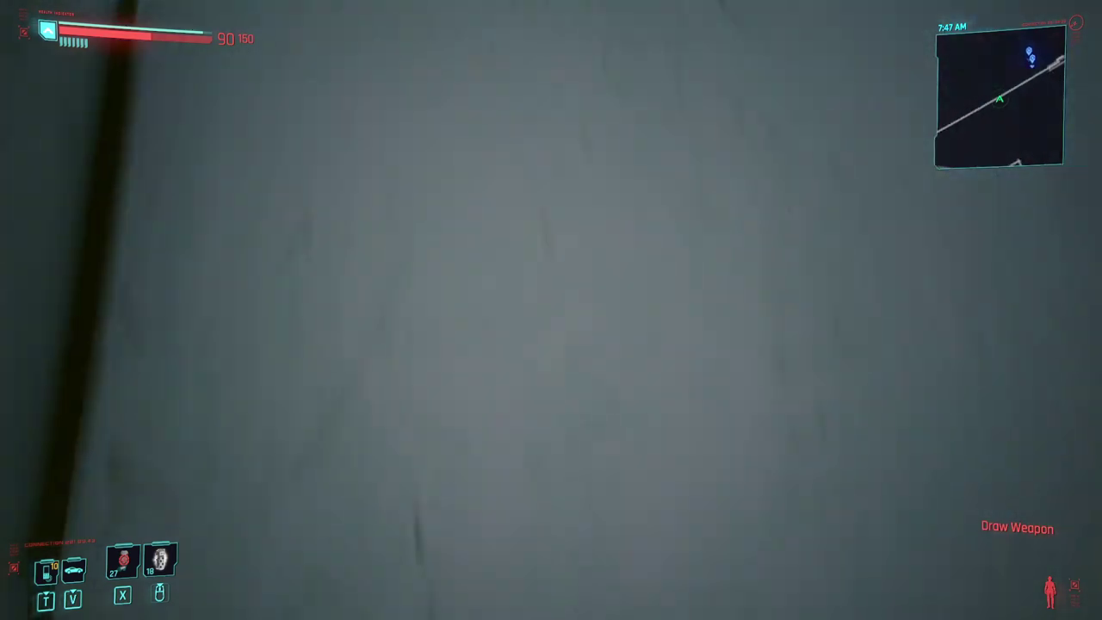
Wall jump up the tall white wall while facing it and looking away, and drop back onto the rooftop.
{"action": "key", "text": "space"}
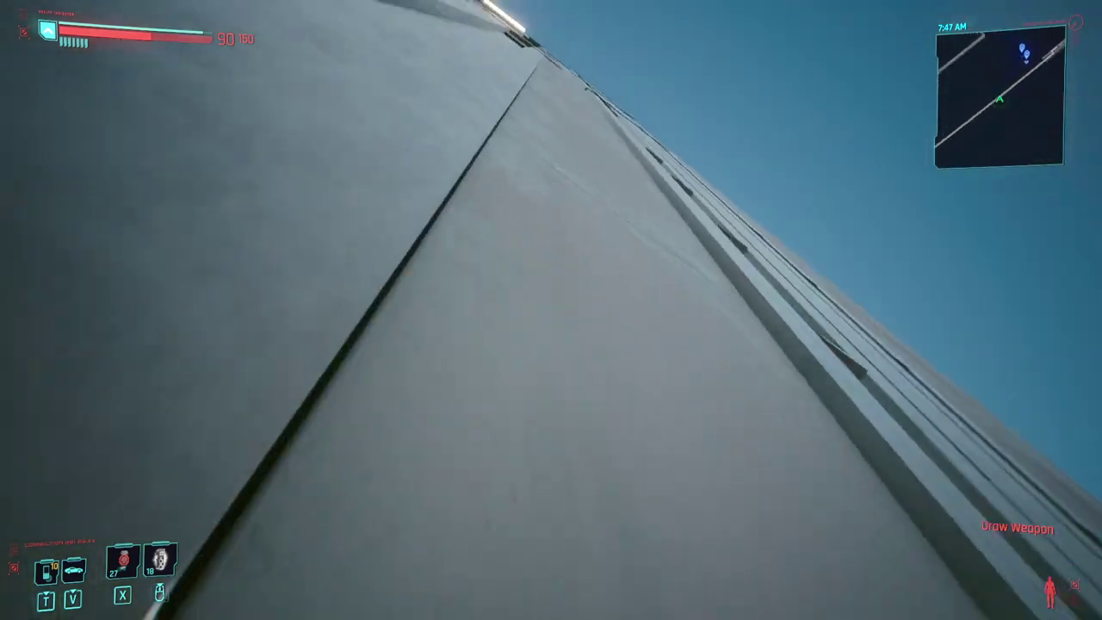
{"action": "key", "text": "w"}
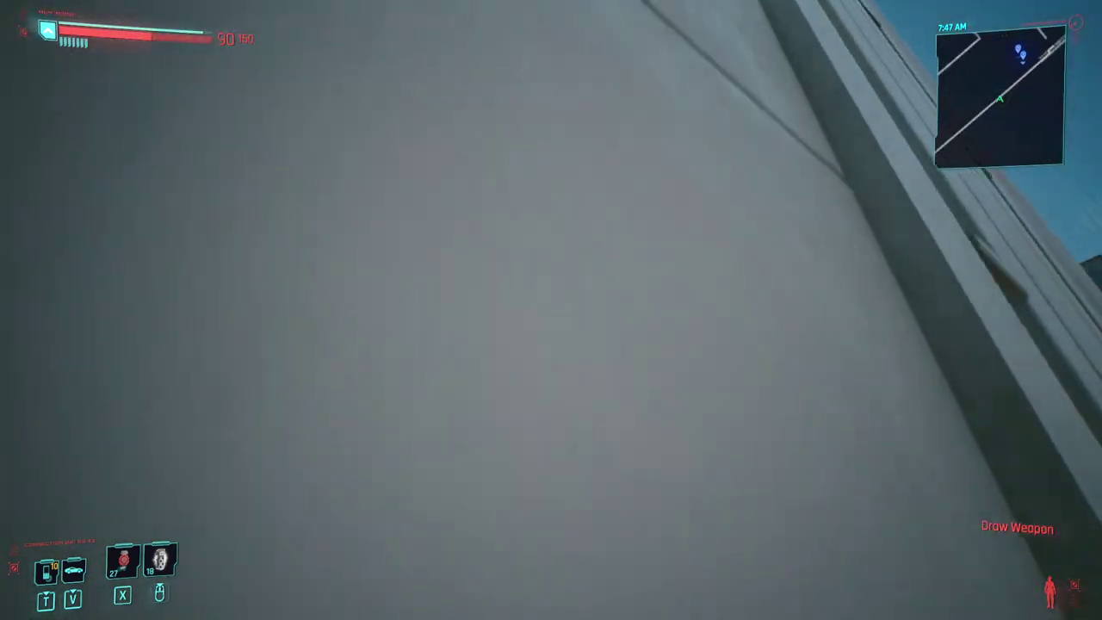
{"action": "key", "text": "w"}
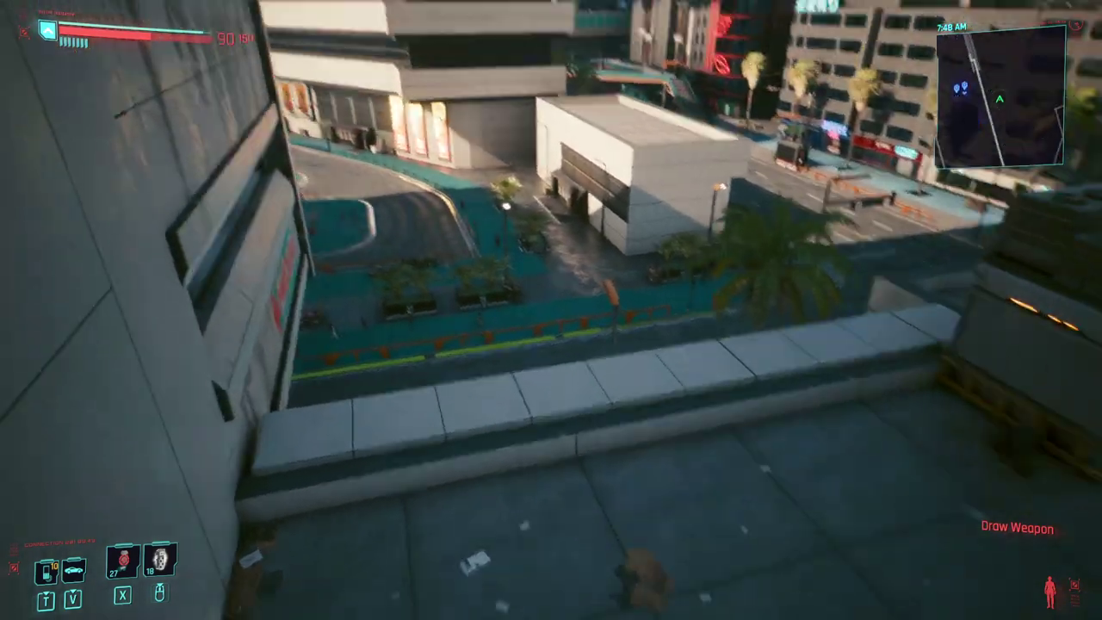
{"action": "key", "text": "w"}
{"action": "key", "text": "w"}
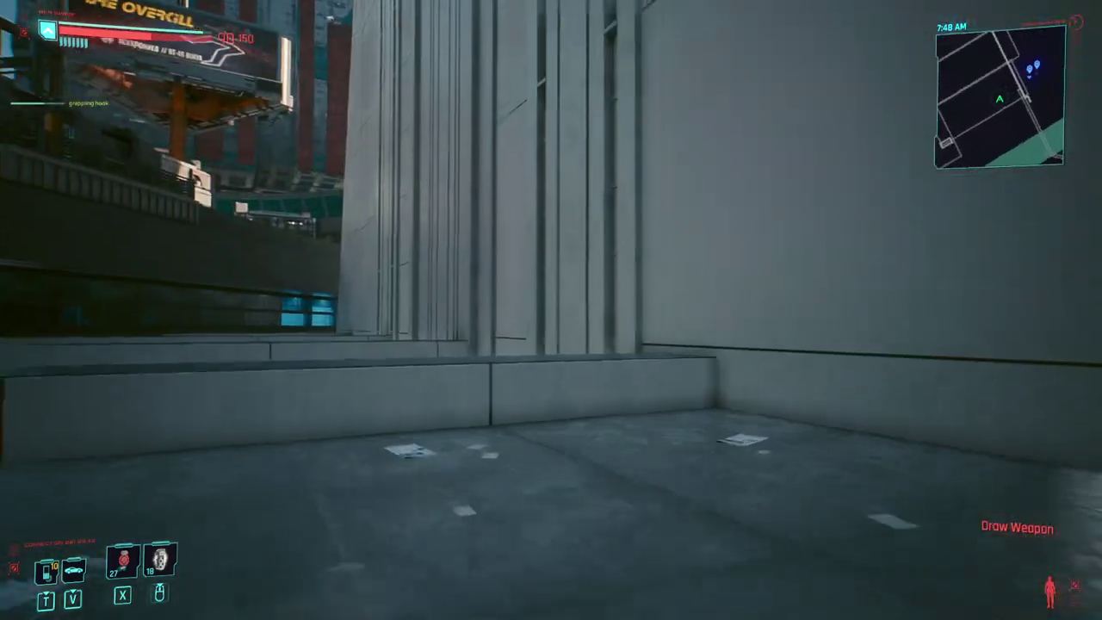
{"action": "key", "text": "w"}
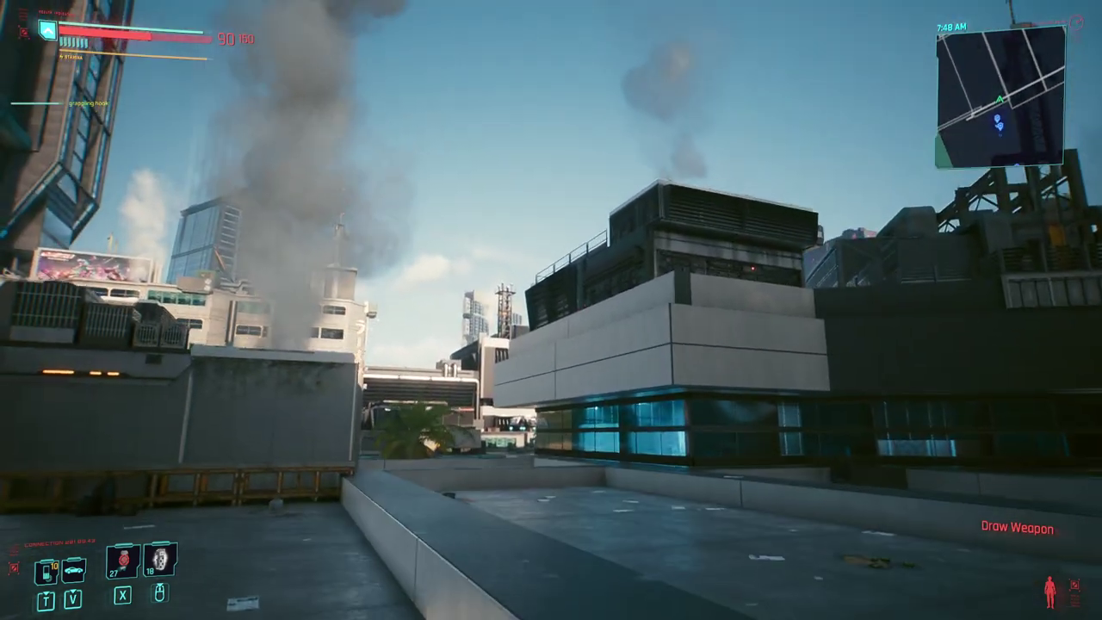
Check the default preset's look settings in WallJump Config, return to the game and make further test jumps off the ribbed rooftop wall.
{"action": "key", "text": "grave"}
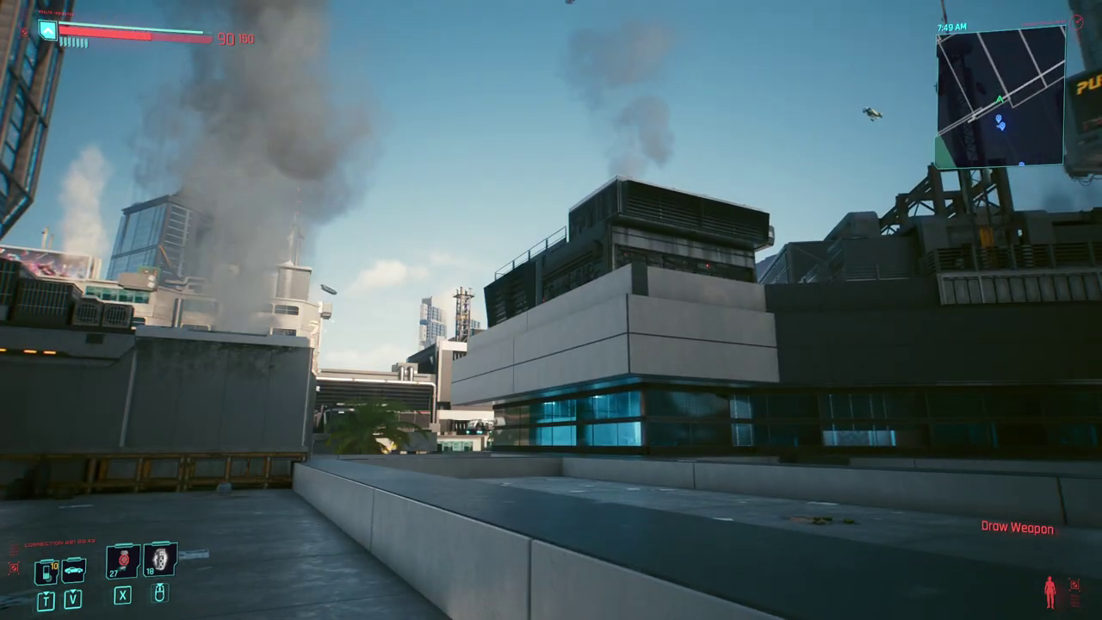
{"action": "key", "text": "alt+Tab"}
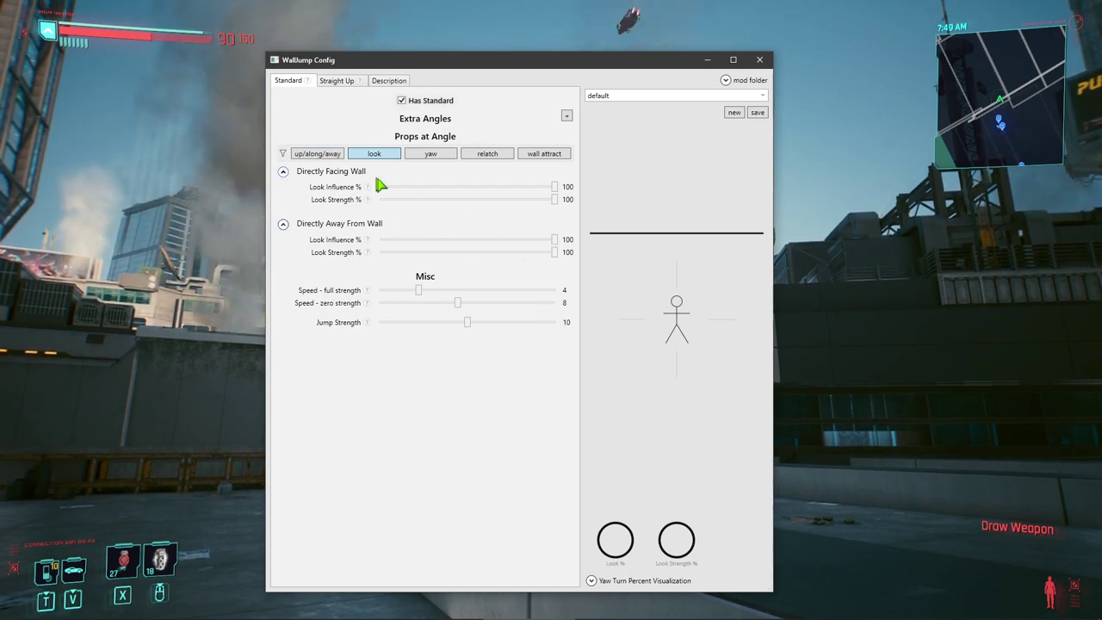
{"action": "key", "text": "alt+Tab"}
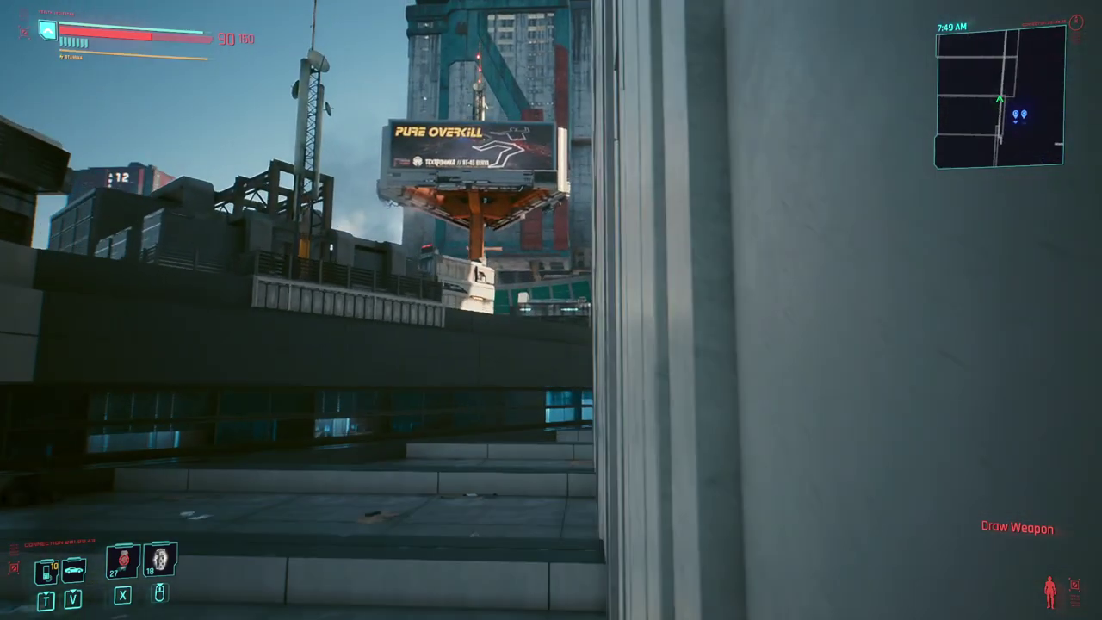
{"action": "key", "text": "s"}
{"action": "key", "text": "w"}
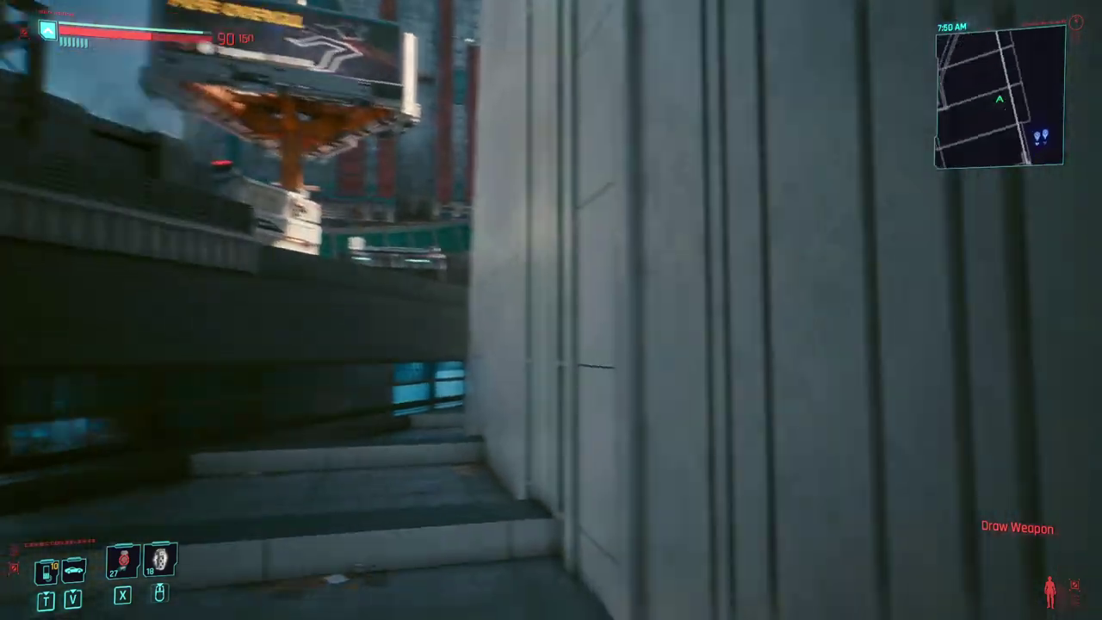
{"action": "key", "text": "w"}
{"action": "key", "text": "space"}
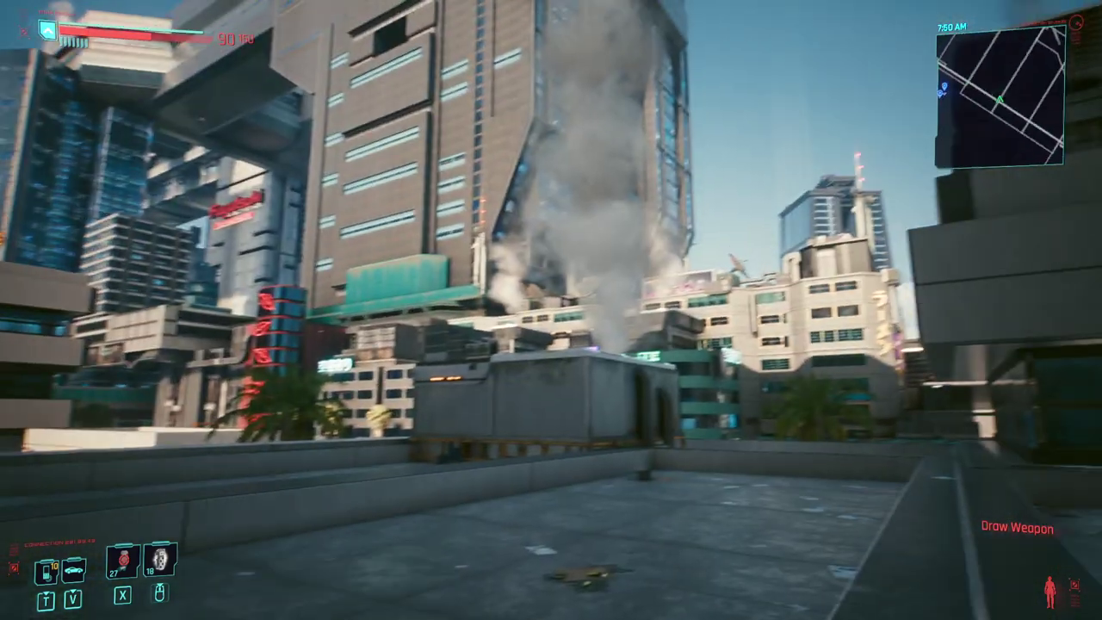
{"action": "key", "text": "space"}
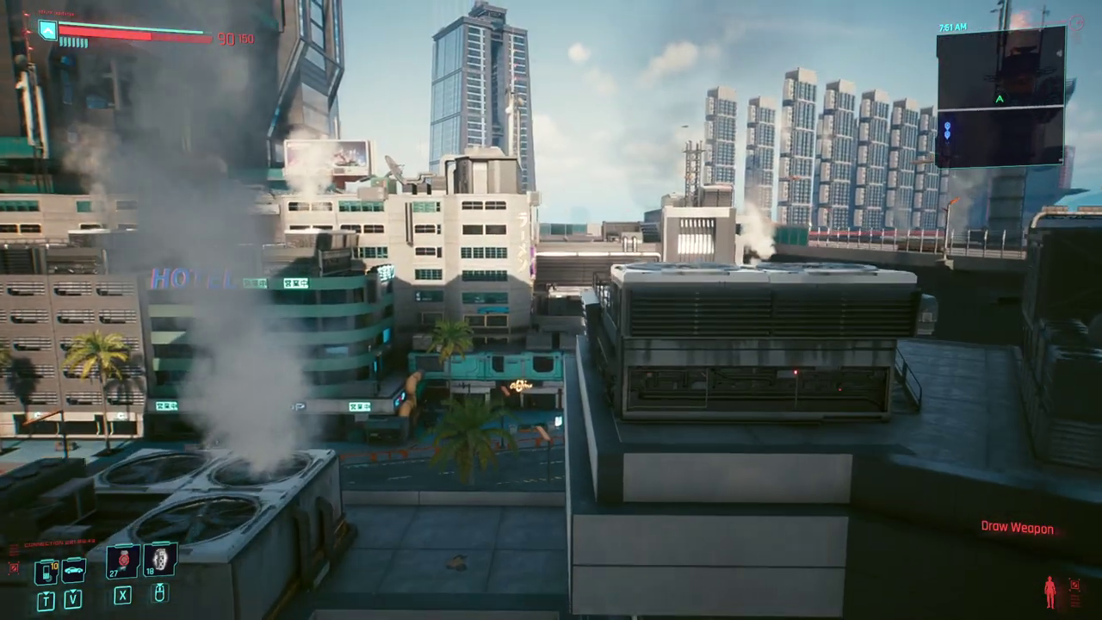
{"action": "key", "text": "space"}
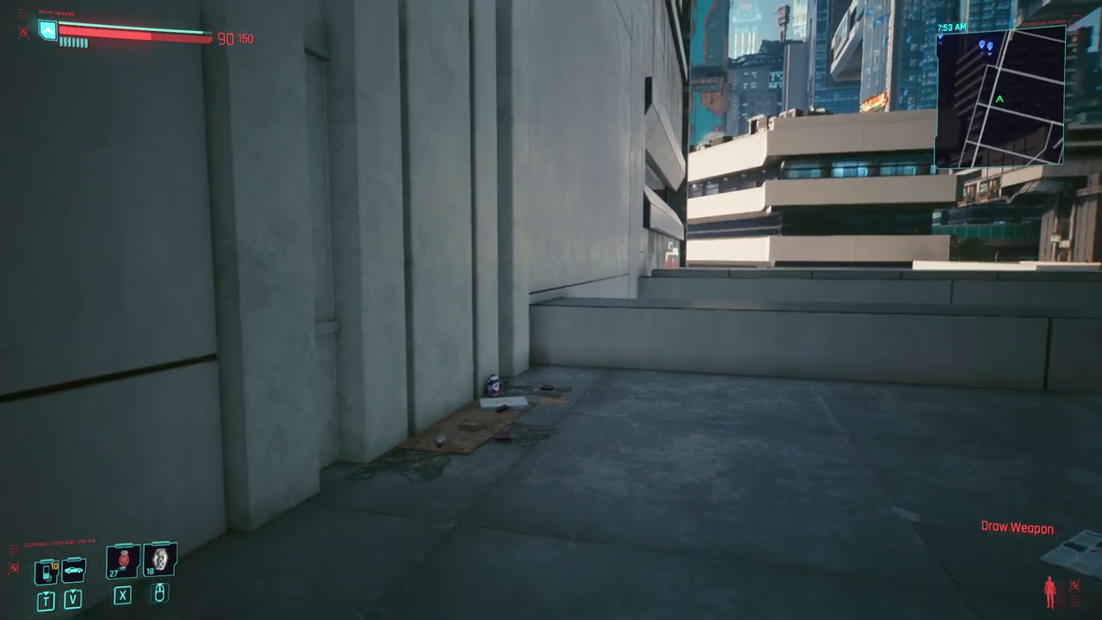
{"action": "key", "text": "w"}
{"action": "key", "text": "a"}
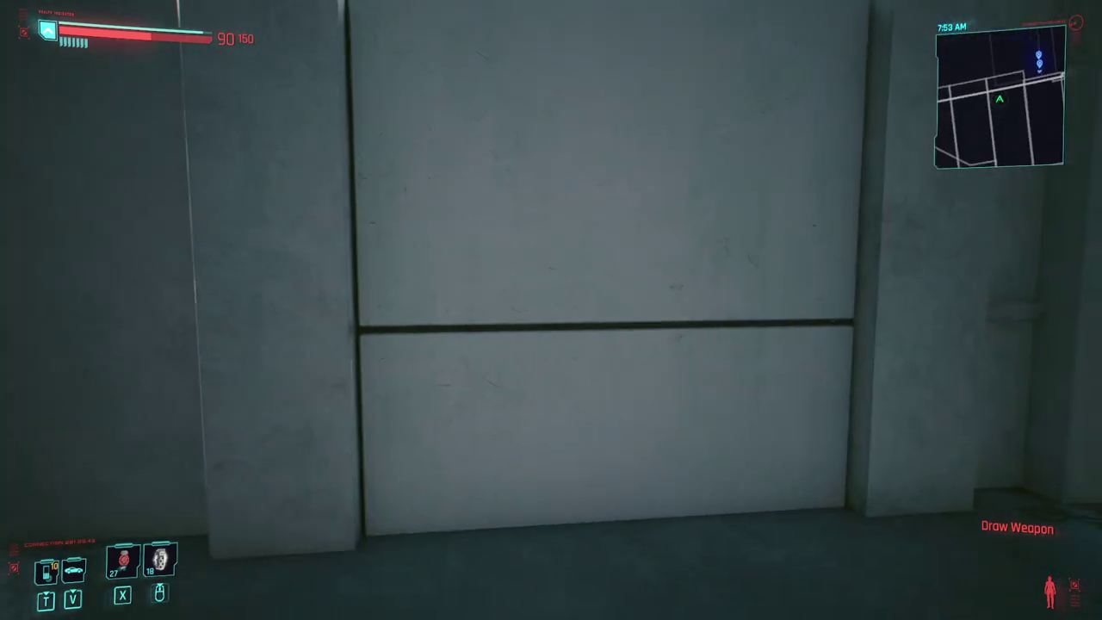
Switch to WallJump Config, set Look Influence % for Directly Facing Wall to 0 and show the up/along/away properties.
{"action": "key", "text": "alt+Tab"}
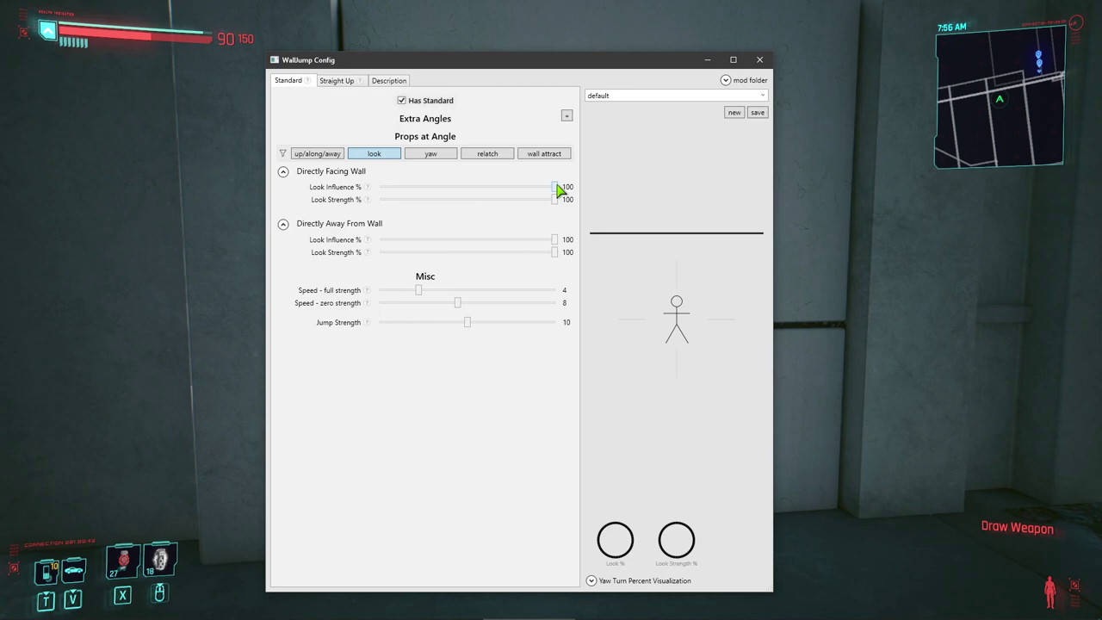
{"action": "left_click_drag", "start_coordinate": [555, 185], "coordinate": [337, 187]}
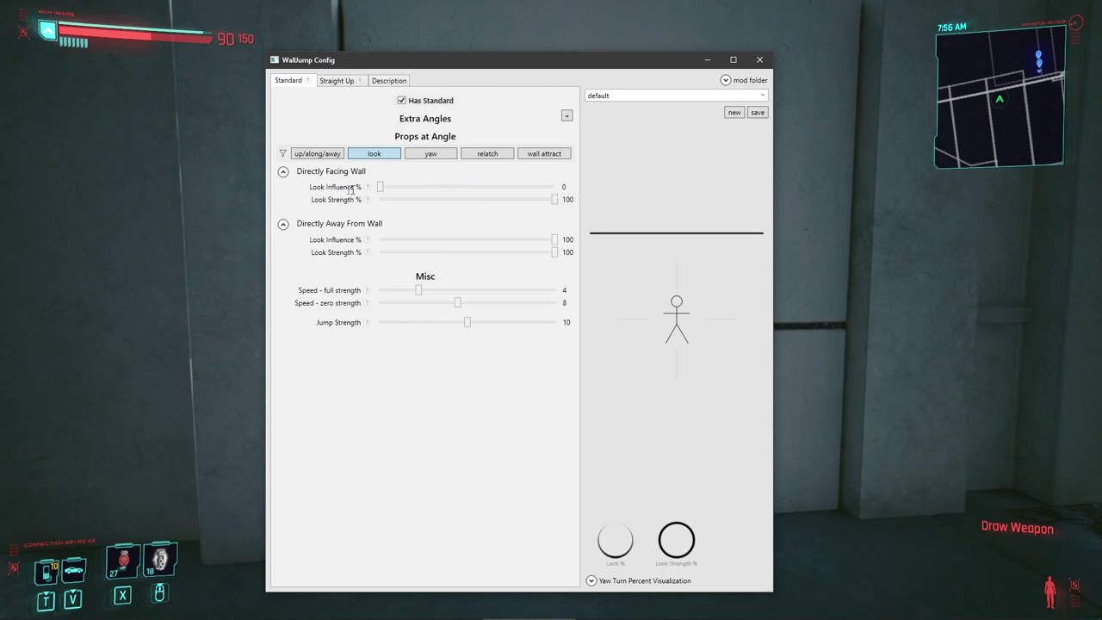
{"action": "left_click", "coordinate": [317, 154]}
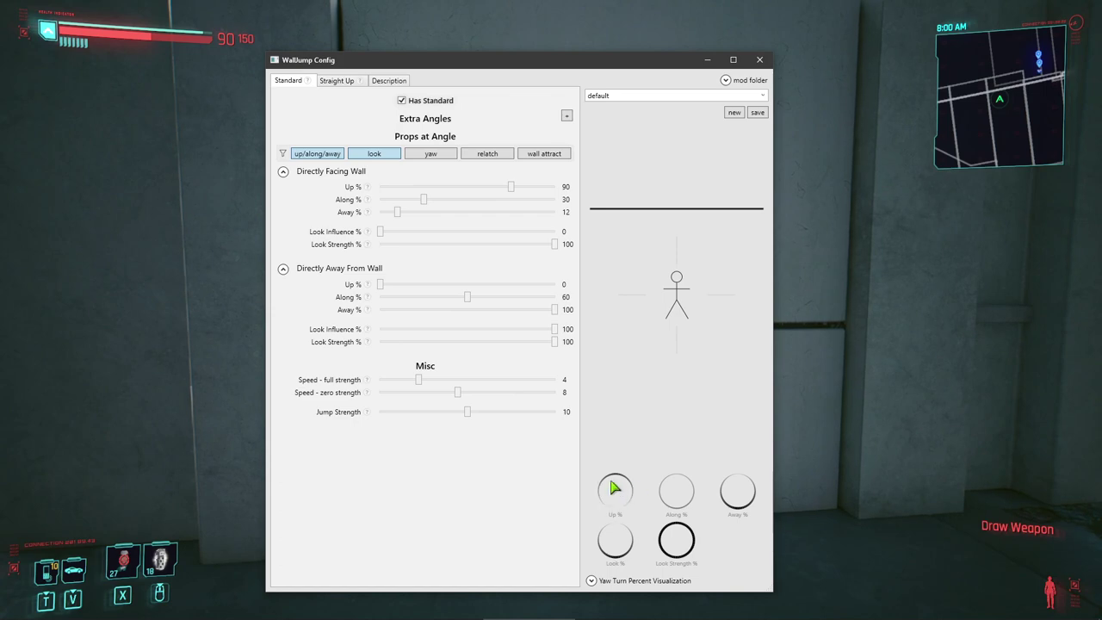
Try high and low Up % values for Directly Facing Wall, settle on 93 and save the default preset.
{"action": "mouse_move", "coordinate": [513, 188]}
{"action": "left_mouse_down"}
{"action": "mouse_move", "coordinate": [414, 191]}
{"action": "mouse_move", "coordinate": [537, 203]}
{"action": "mouse_move", "coordinate": [414, 202]}
{"action": "mouse_move", "coordinate": [548, 213]}
{"action": "mouse_move", "coordinate": [525, 214]}
{"action": "mouse_move", "coordinate": [522, 199]}
{"action": "mouse_move", "coordinate": [513, 201]}
{"action": "left_mouse_up"}
{"action": "left_click_drag", "start_coordinate": [511, 187], "coordinate": [575, 194]}
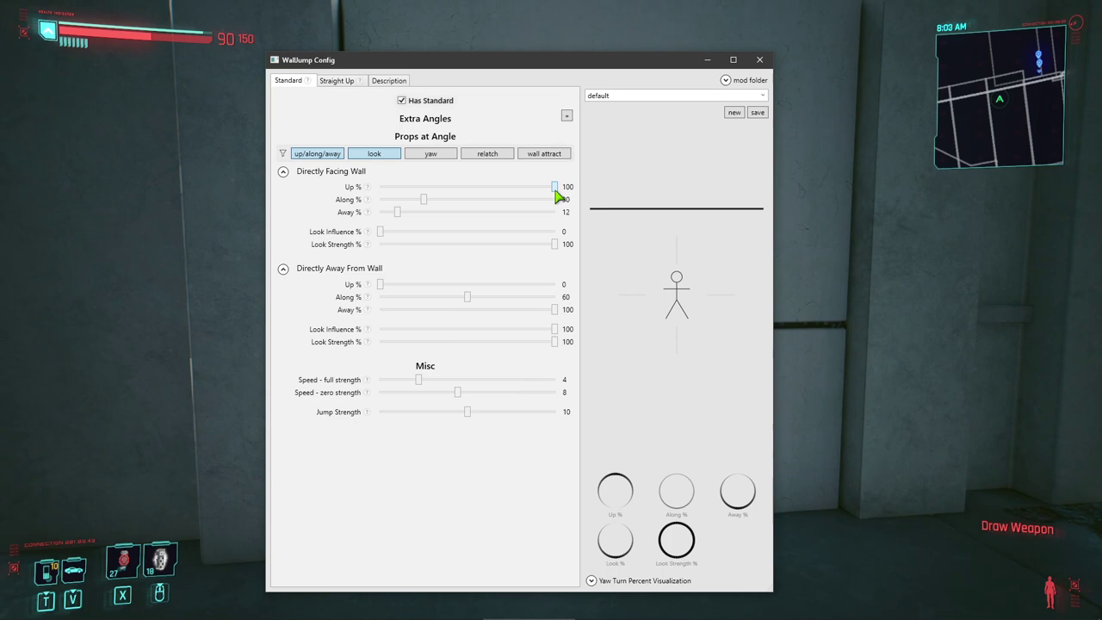
{"action": "left_click_drag", "start_coordinate": [555, 192], "coordinate": [457, 192]}
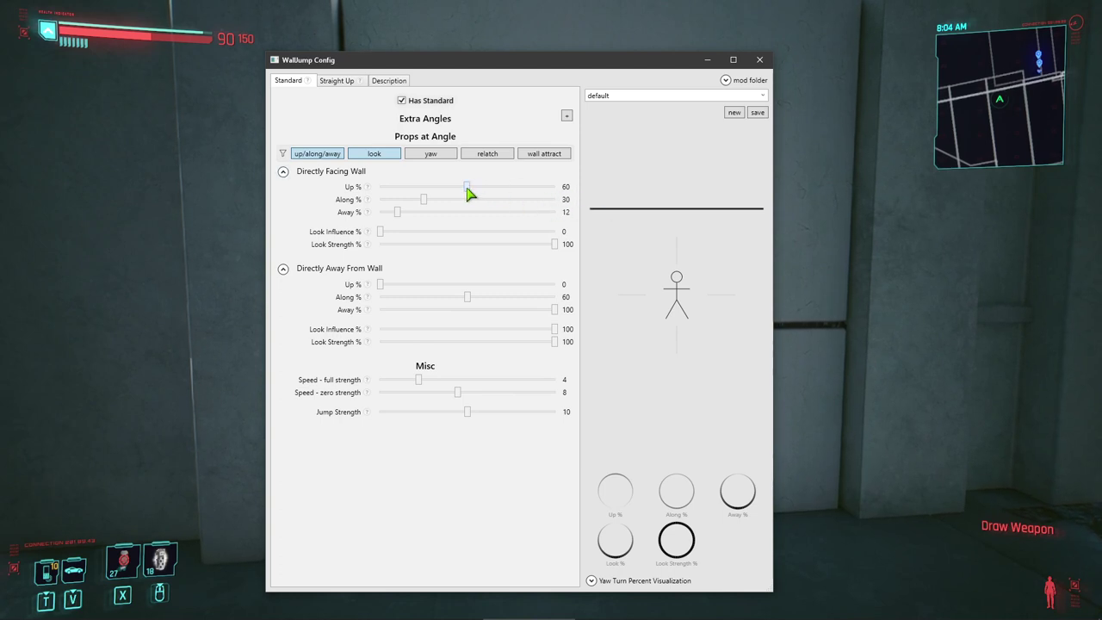
{"action": "left_click_drag", "start_coordinate": [465, 189], "coordinate": [519, 196]}
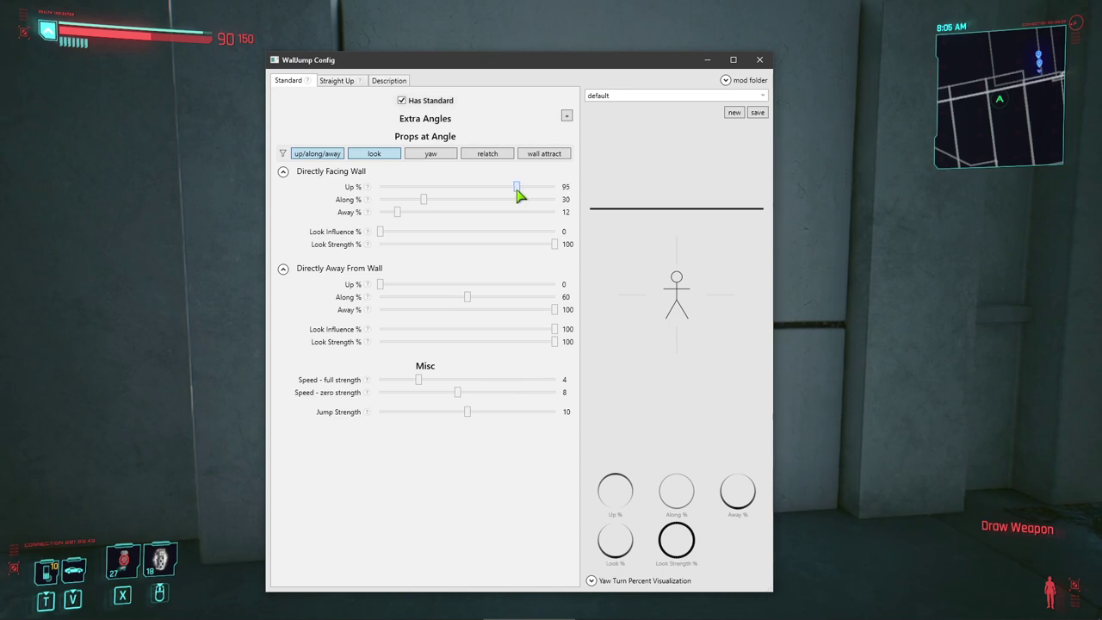
{"action": "mouse_move", "coordinate": [515, 197]}
{"action": "left_mouse_down"}
{"action": "mouse_move", "coordinate": [555, 197]}
{"action": "mouse_move", "coordinate": [465, 194]}
{"action": "mouse_move", "coordinate": [527, 198]}
{"action": "mouse_move", "coordinate": [516, 194]}
{"action": "left_mouse_up"}
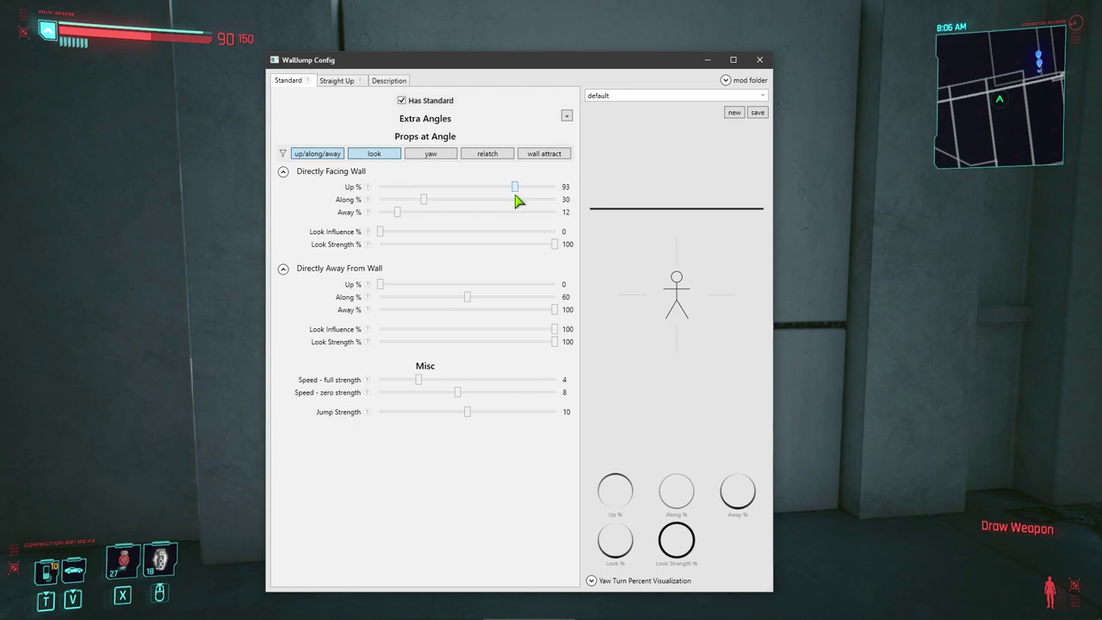
{"action": "left_click", "coordinate": [757, 113]}
Return to the game, open and close the Cyber Engine Tweaks overlay, and test the saved preset with jumps against the rooftop wall.
{"action": "key", "text": "alt+Tab"}
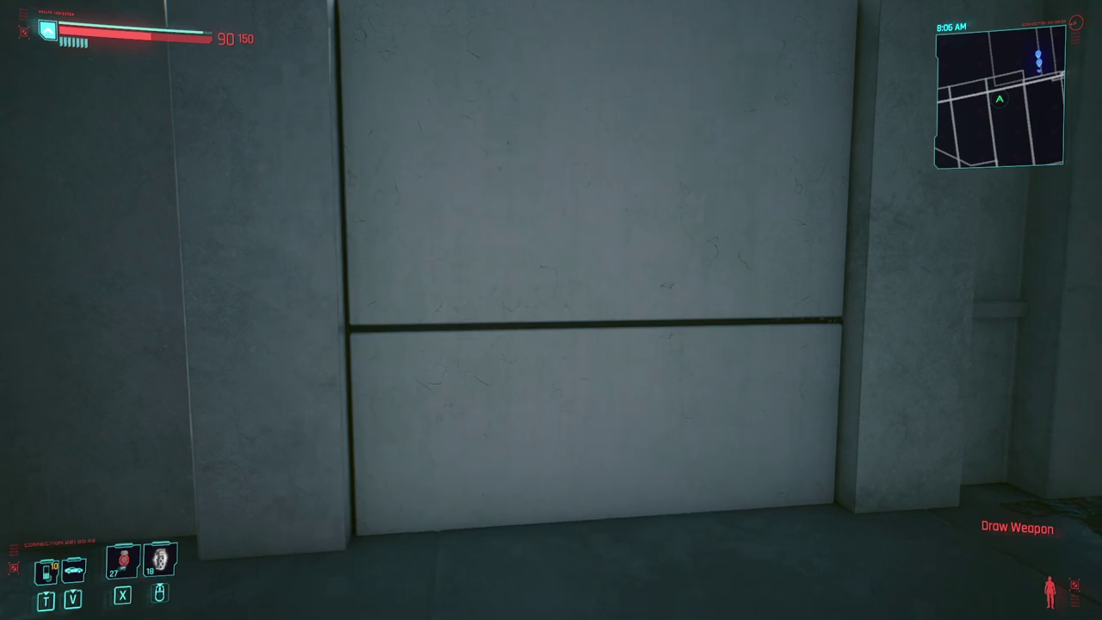
{"action": "key", "text": "grave"}
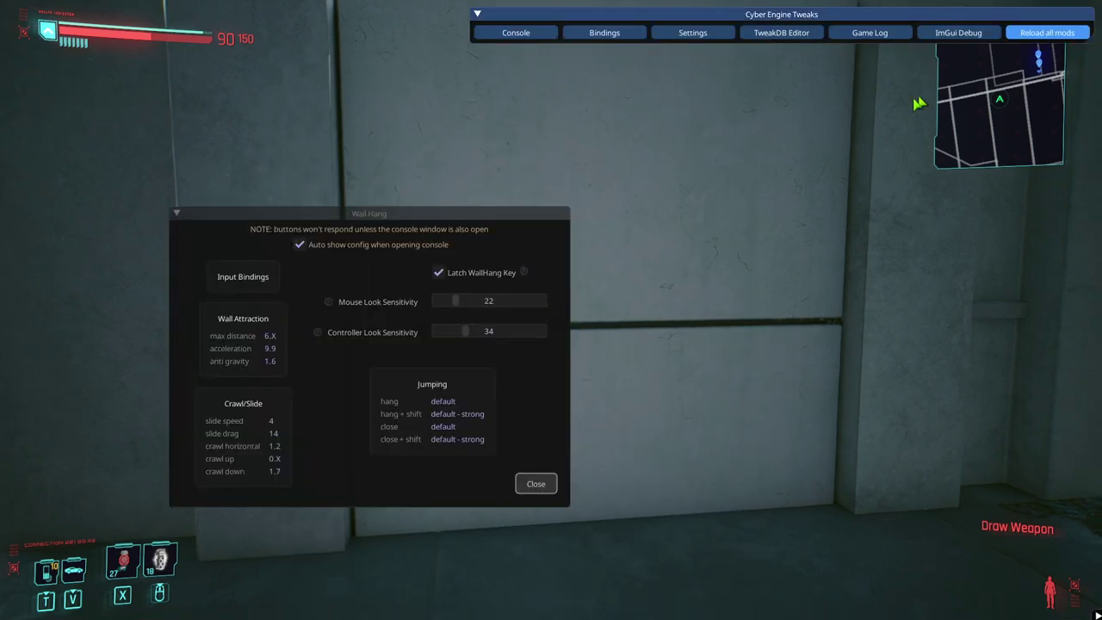
{"action": "key", "text": "grave"}
{"action": "key", "text": "w"}
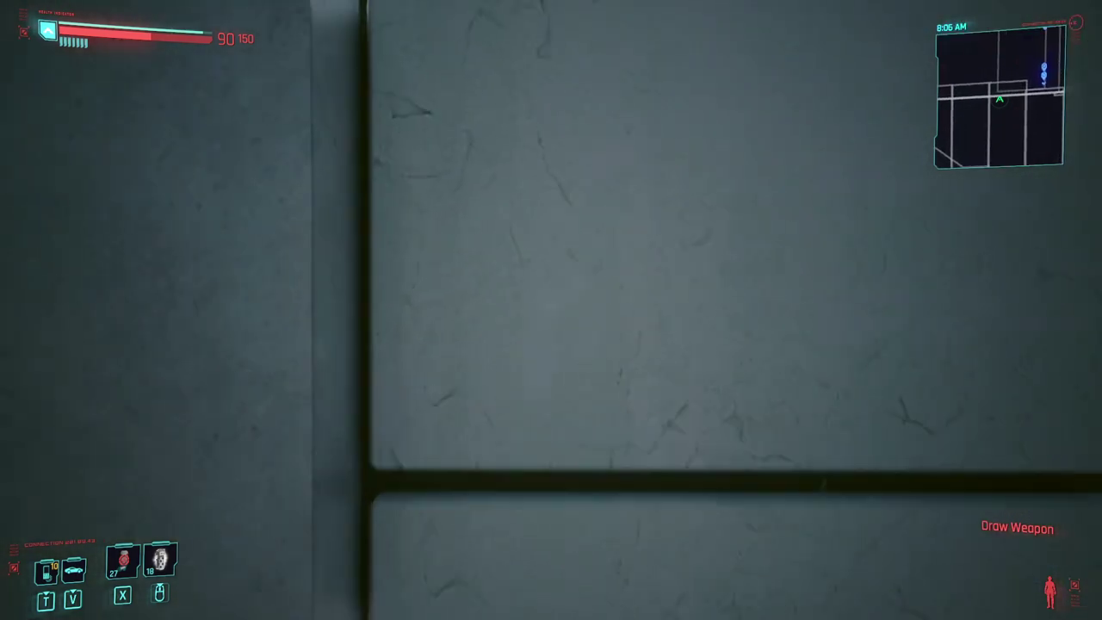
{"action": "key", "text": "space"}
{"action": "mouse_move", "coordinate": [551, 310]}
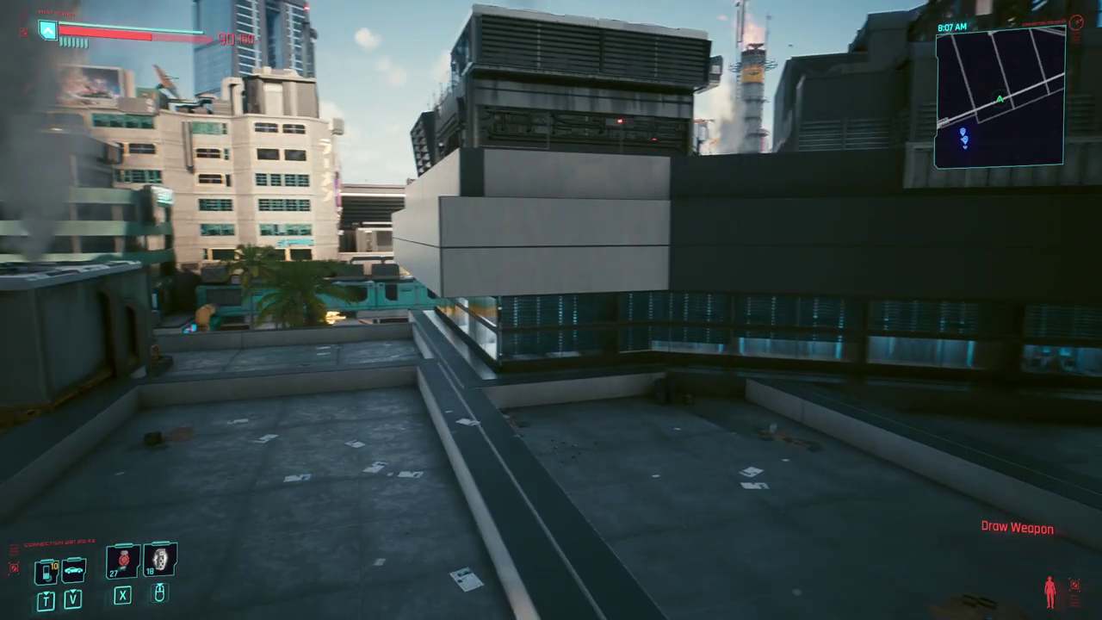
{"action": "key", "text": "w"}
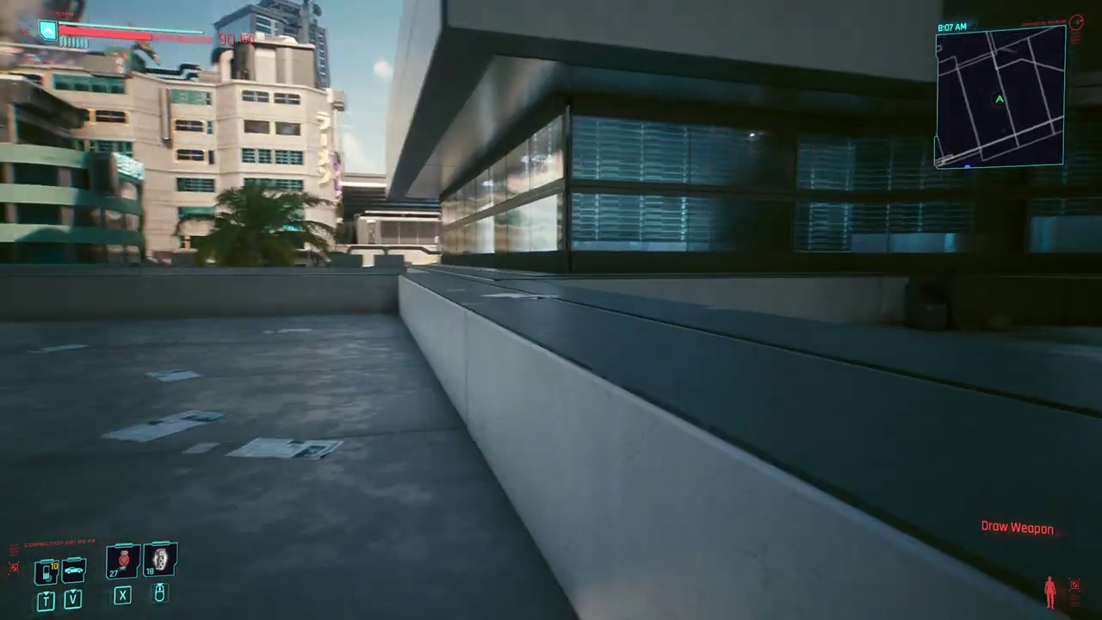
{"action": "key", "text": "w"}
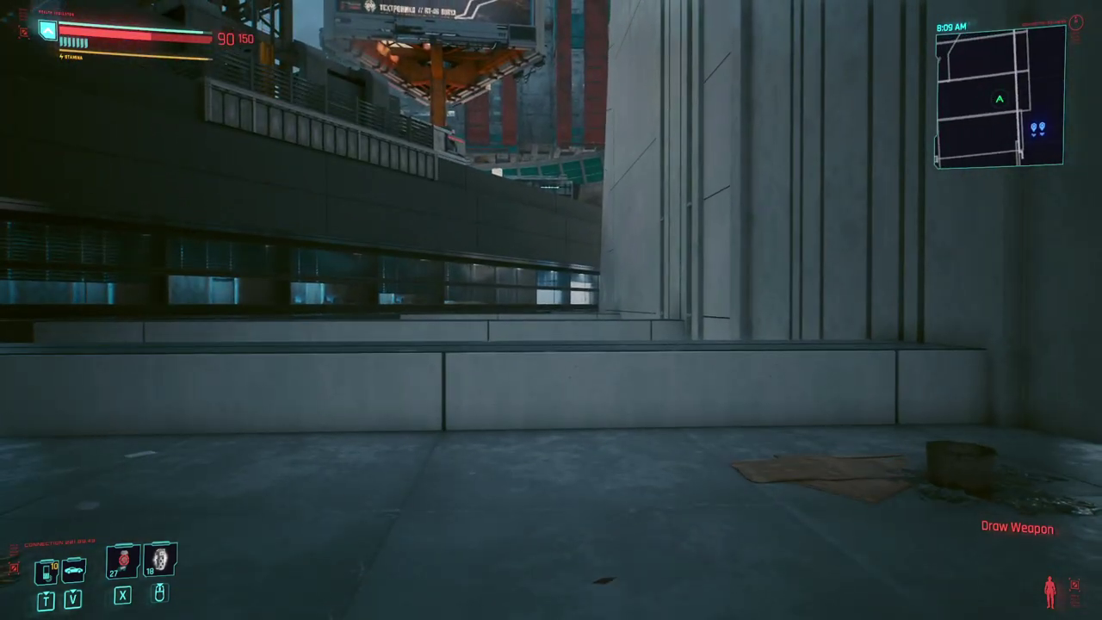
Switch to WallJump Config, add an extra angle to the Standard settings, try different angles and set it to 39.
{"action": "key", "text": "grave"}
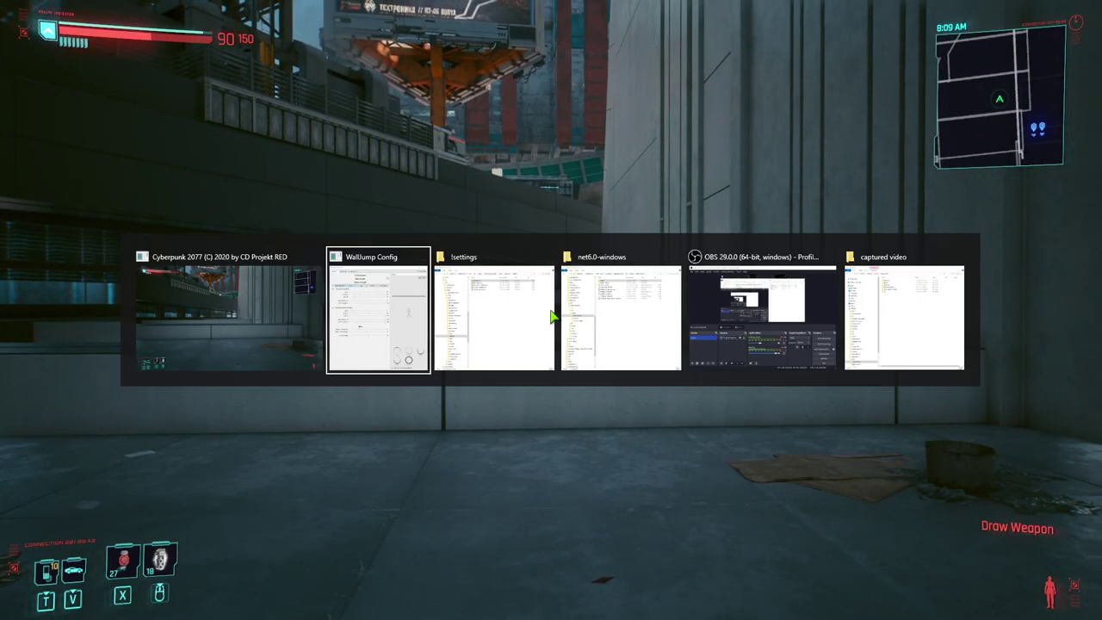
{"action": "key", "text": "alt+Tab"}
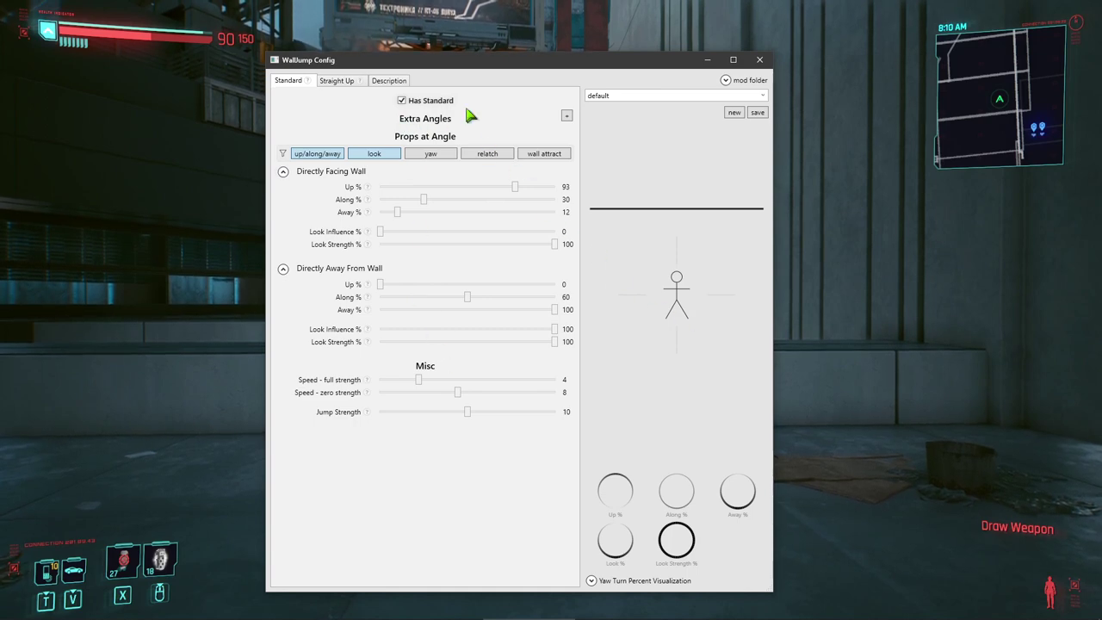
{"action": "left_click", "coordinate": [568, 116]}
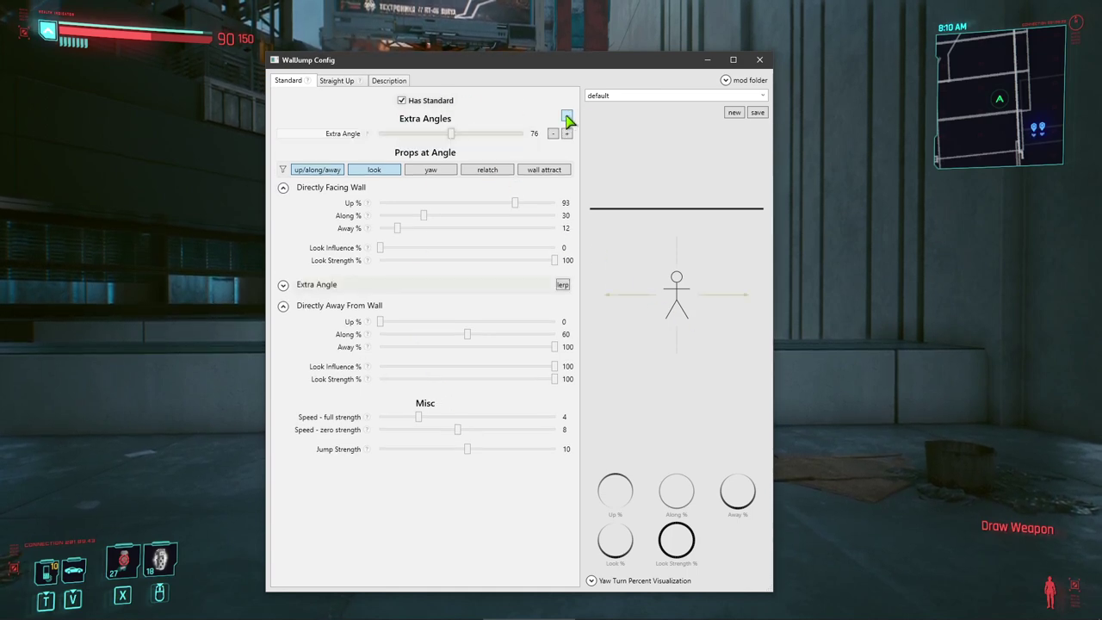
{"action": "left_click_drag", "start_coordinate": [455, 142], "coordinate": [419, 141]}
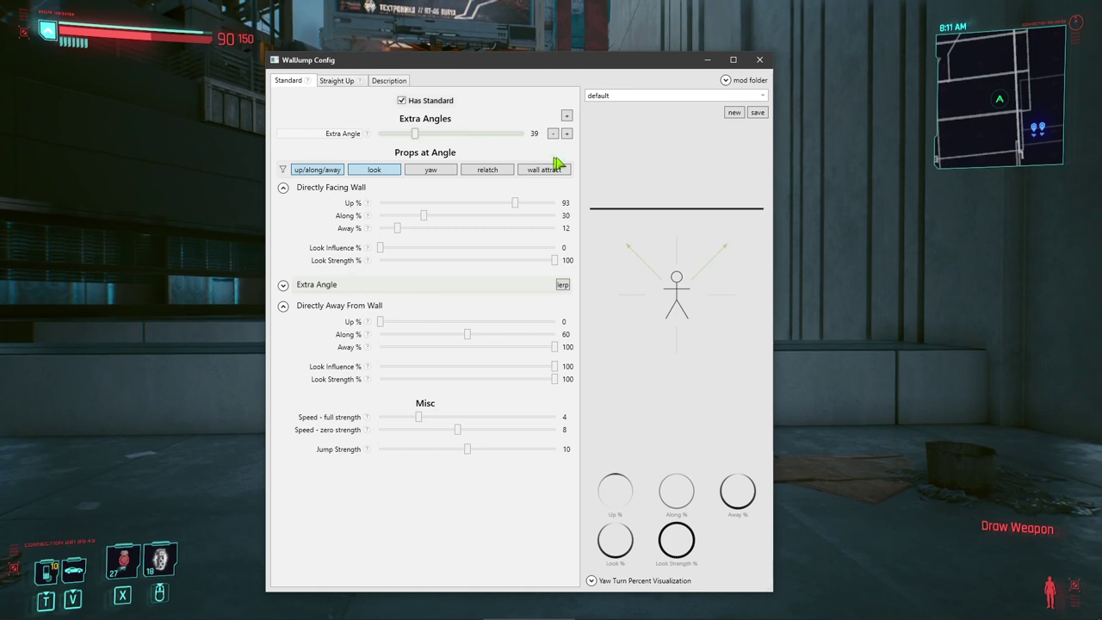
{"action": "left_click_drag", "start_coordinate": [415, 134], "coordinate": [566, 150]}
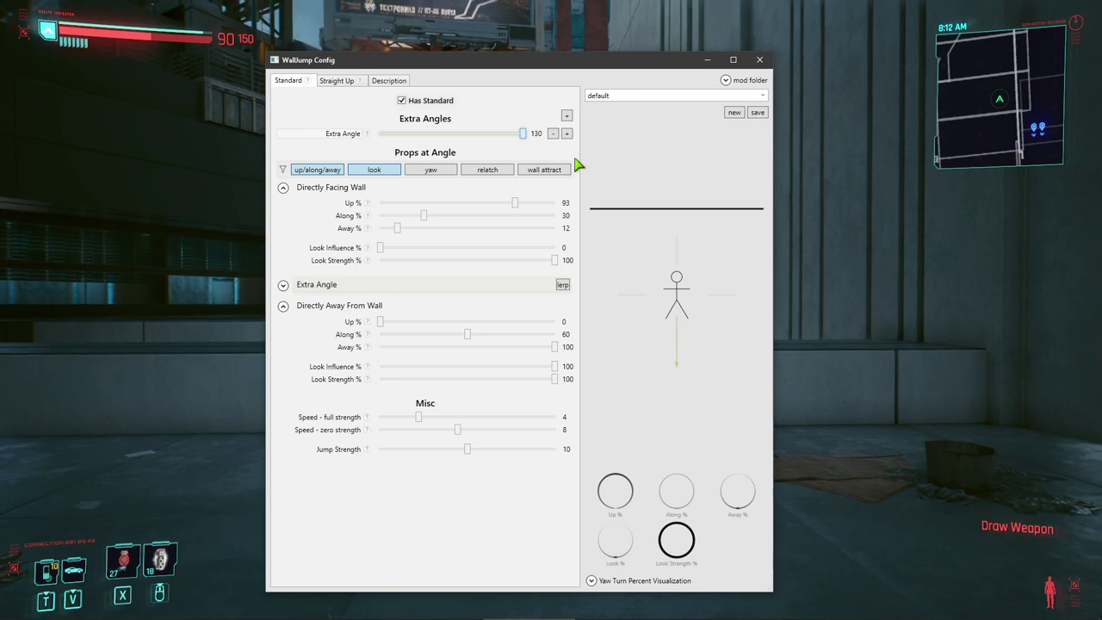
{"action": "left_click_drag", "start_coordinate": [523, 134], "coordinate": [421, 141]}
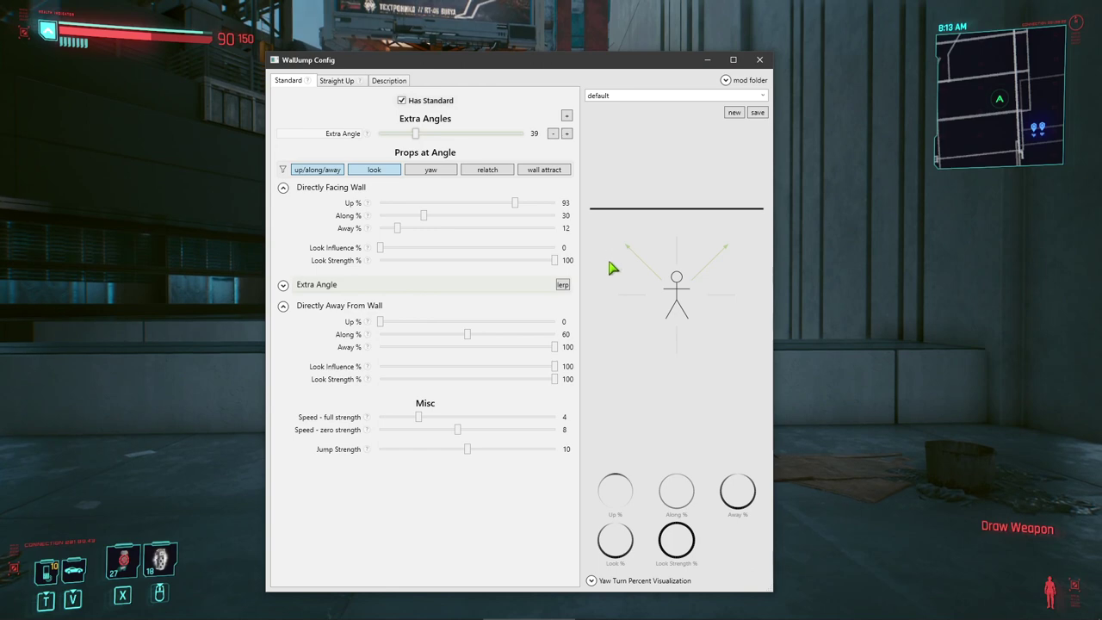
Expand the Extra Angle properties and fill them with lerp values interpolated from the neighbouring angles, keeping the angle at 39.
{"action": "left_click", "coordinate": [475, 286]}
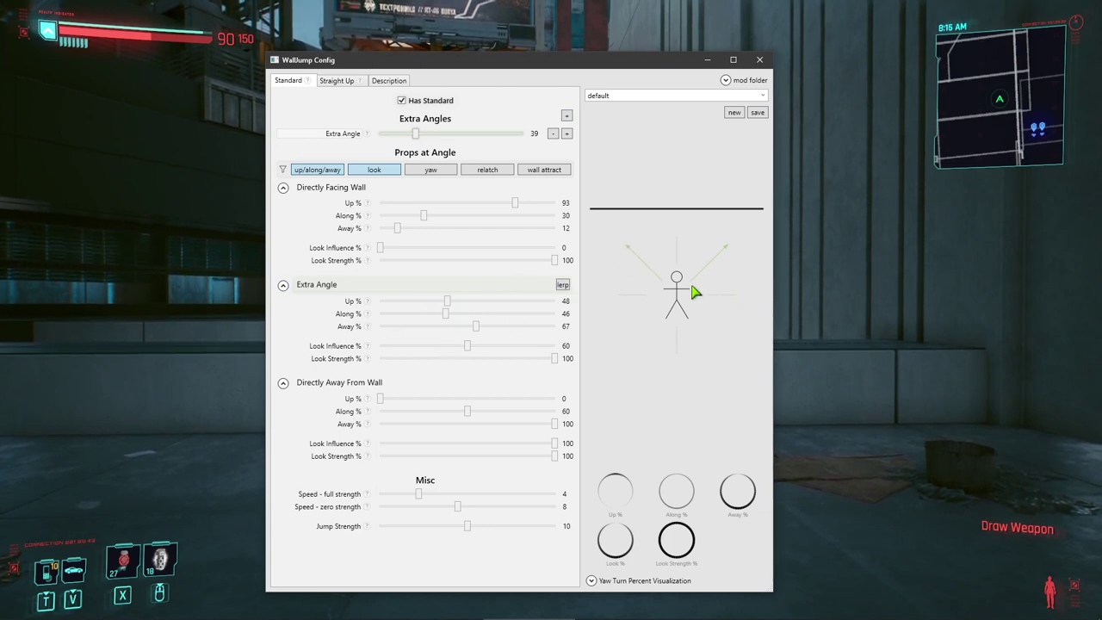
{"action": "left_click", "coordinate": [566, 286]}
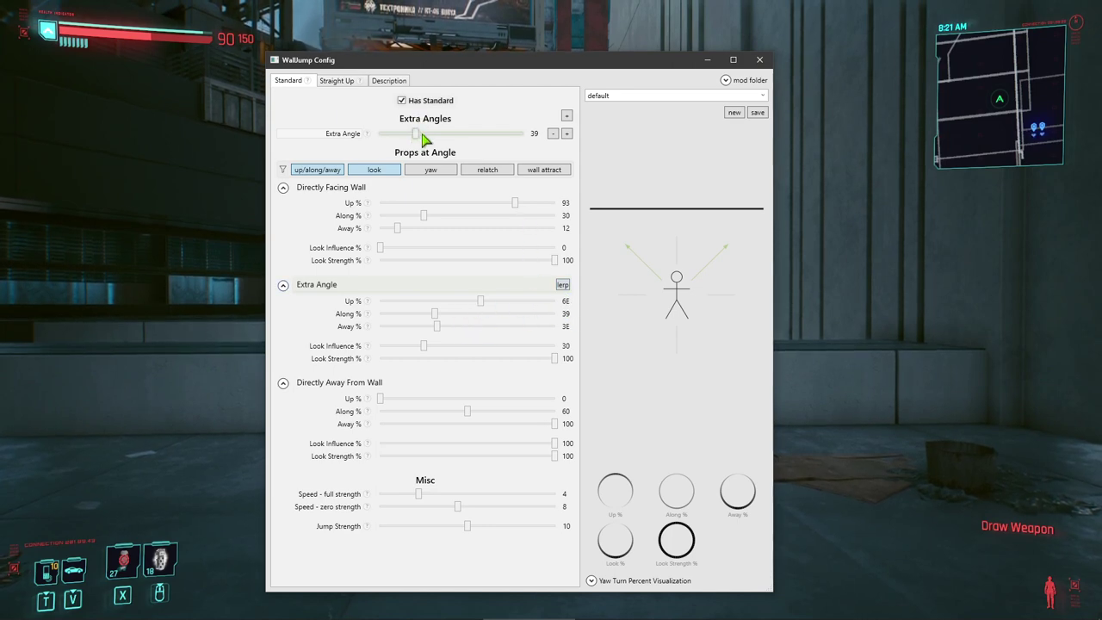
{"action": "mouse_move", "coordinate": [418, 139]}
{"action": "left_mouse_down"}
{"action": "mouse_move", "coordinate": [398, 137]}
{"action": "mouse_move", "coordinate": [508, 144]}
{"action": "mouse_move", "coordinate": [383, 145]}
{"action": "mouse_move", "coordinate": [458, 150]}
{"action": "mouse_move", "coordinate": [418, 145]}
{"action": "left_mouse_up"}
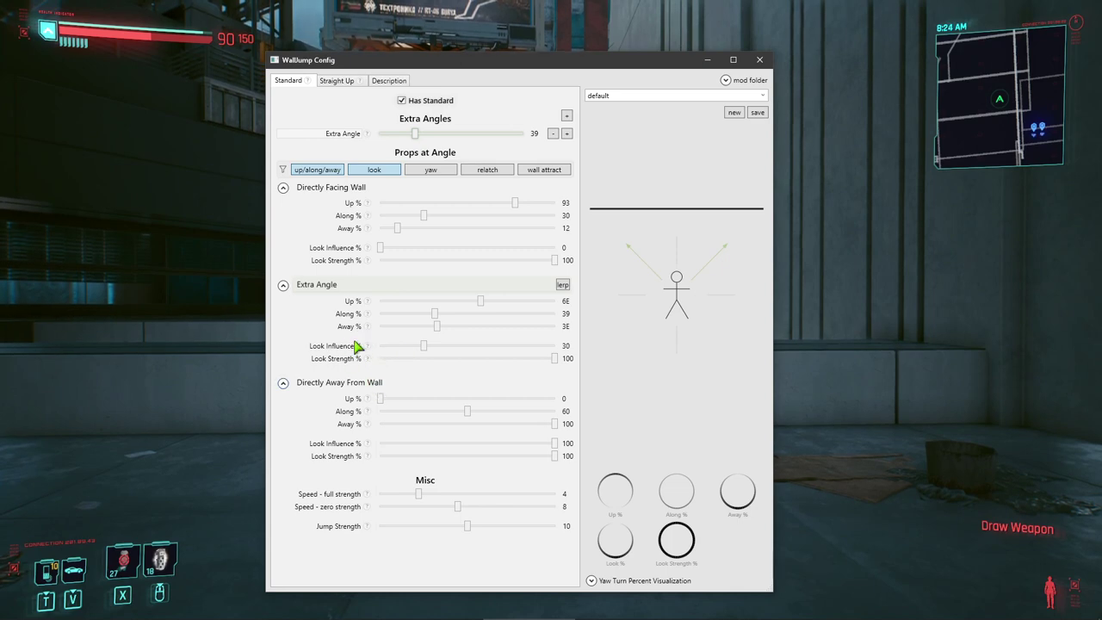
Set the Extra Angle's Look Influence % to 14, Up % to 93 and Away % to 8, and Directly Facing Wall's Away % to 6.
{"action": "left_click_drag", "start_coordinate": [425, 347], "coordinate": [402, 352]}
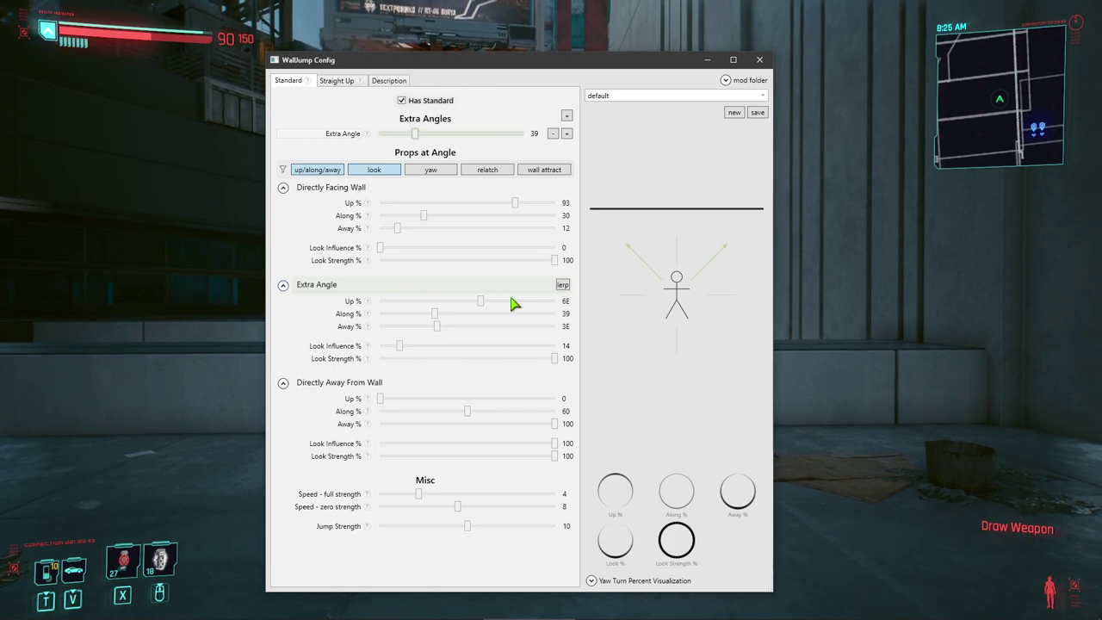
{"action": "left_click_drag", "start_coordinate": [482, 303], "coordinate": [518, 320]}
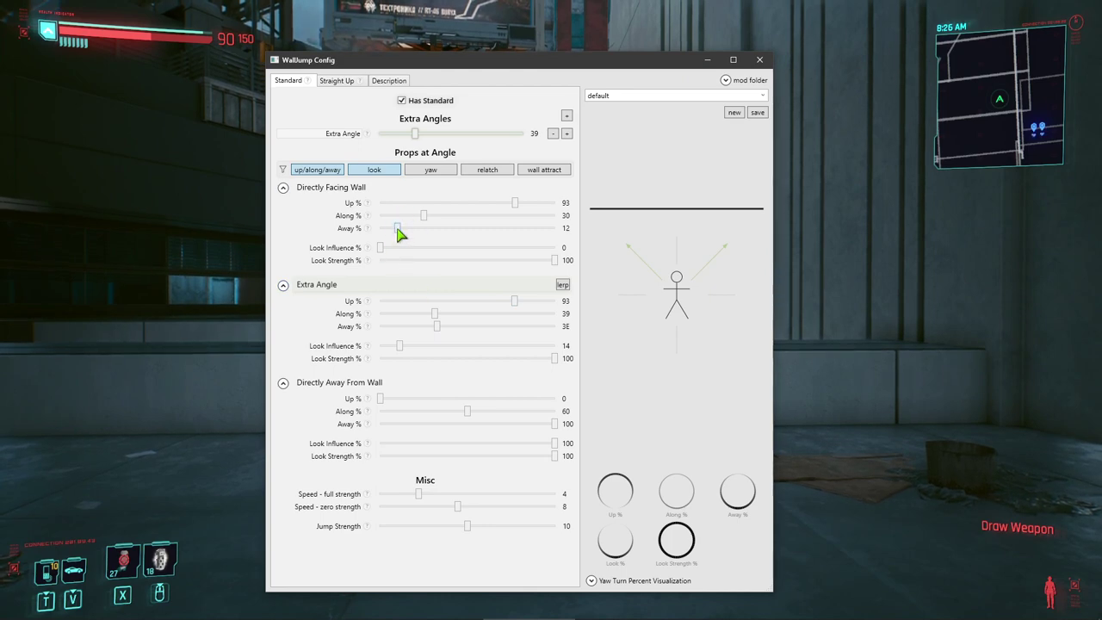
{"action": "left_click_drag", "start_coordinate": [398, 232], "coordinate": [388, 231]}
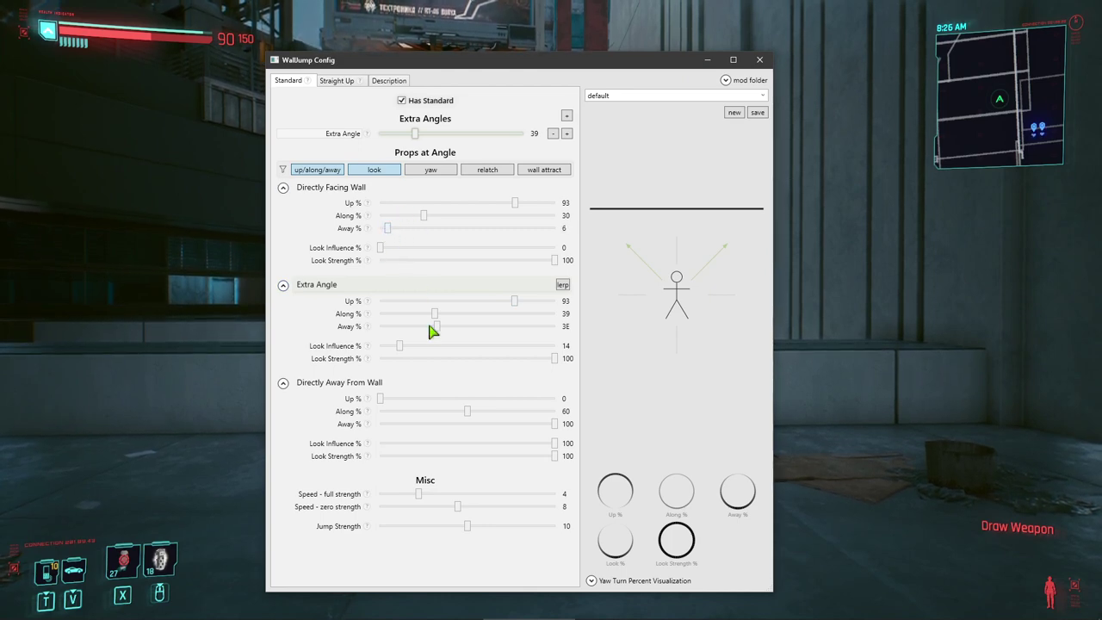
{"action": "left_click_drag", "start_coordinate": [430, 326], "coordinate": [390, 328]}
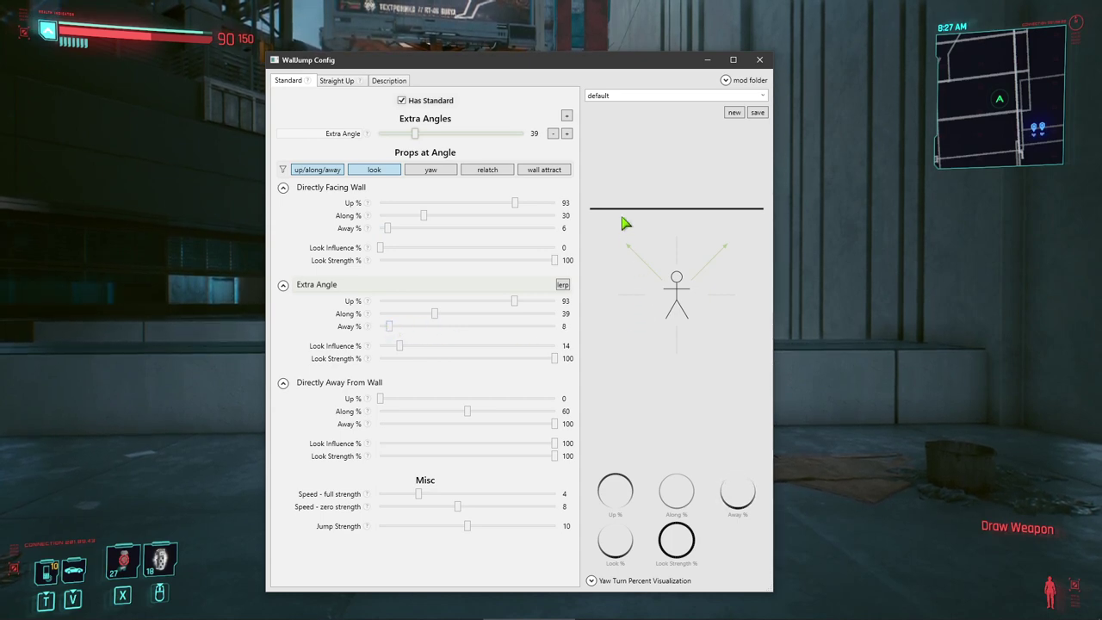
Set the extra angle to 2E, lerp its properties, adjust Look Influence % to X, Away % to 7 and Up % to 98, and save the default preset.
{"action": "left_click_drag", "start_coordinate": [415, 134], "coordinate": [407, 136]}
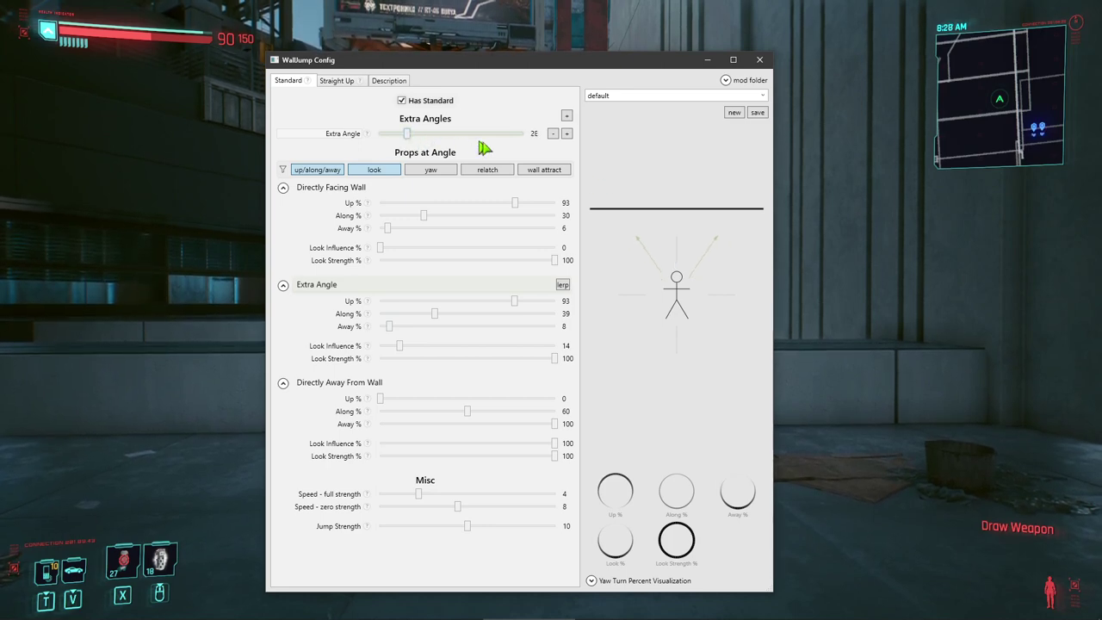
{"action": "left_click", "coordinate": [563, 284]}
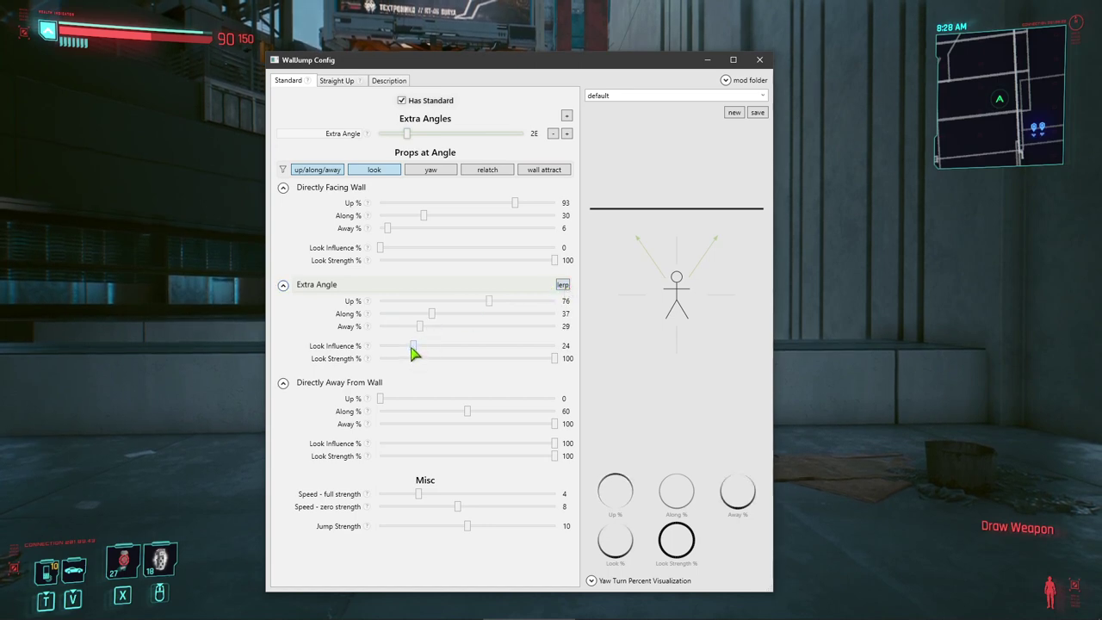
{"action": "left_click_drag", "start_coordinate": [416, 351], "coordinate": [390, 331]}
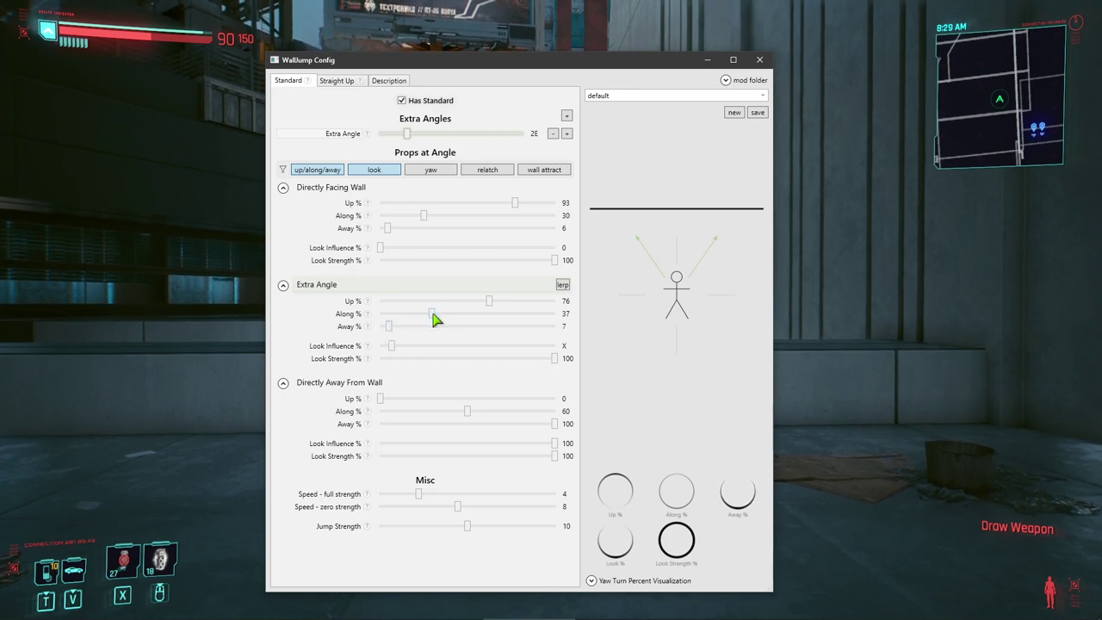
{"action": "left_click_drag", "start_coordinate": [495, 301], "coordinate": [521, 308]}
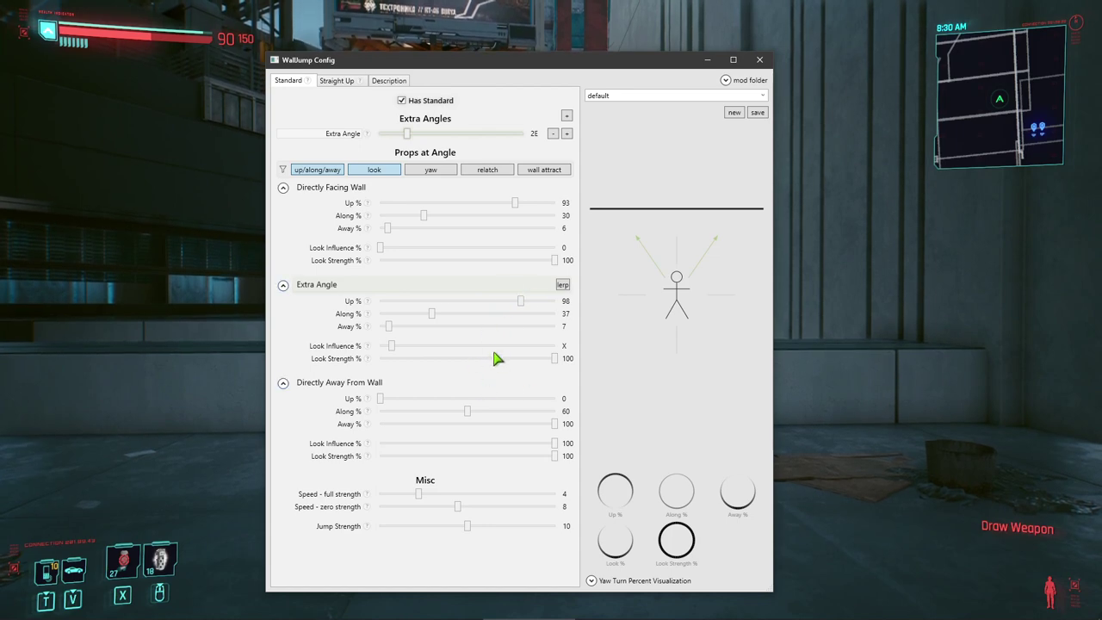
{"action": "left_click", "coordinate": [758, 114]}
Switch to Cyberpunk 2077, then open and close the Cyber Engine Tweaks overlay with the wall hang configuration.
{"action": "left_click", "coordinate": [786, 131]}
{"action": "key", "text": "grave"}
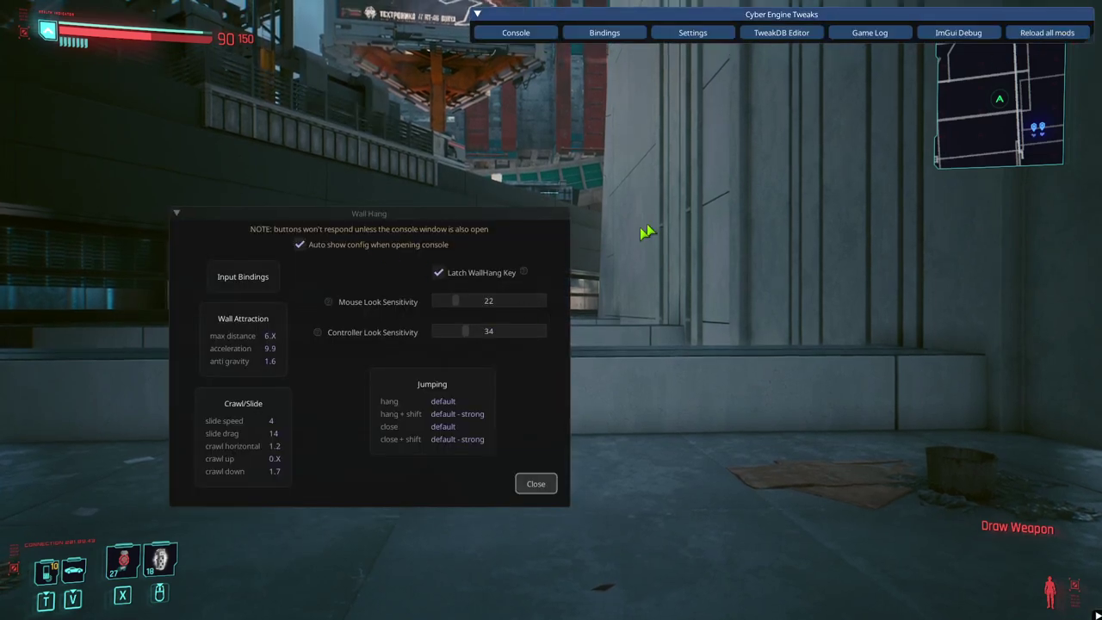
{"action": "key", "text": "grave"}
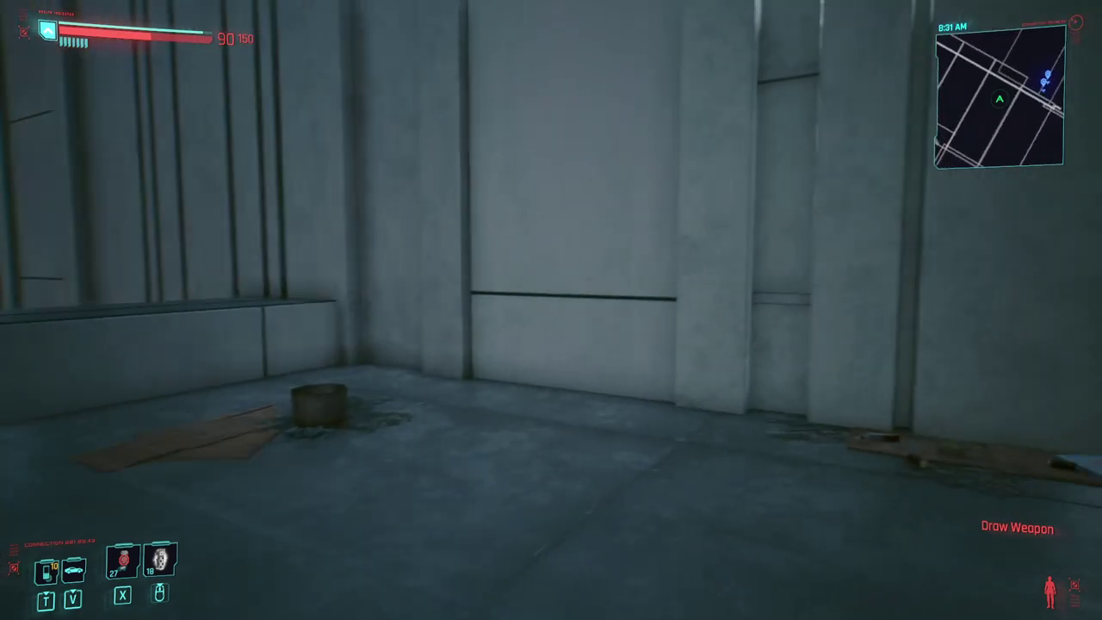
Test the saved preset with repeated wall jumps against the rooftop wall, facing it directly and at an angle.
{"action": "key", "text": "w"}
{"action": "key", "text": "s"}
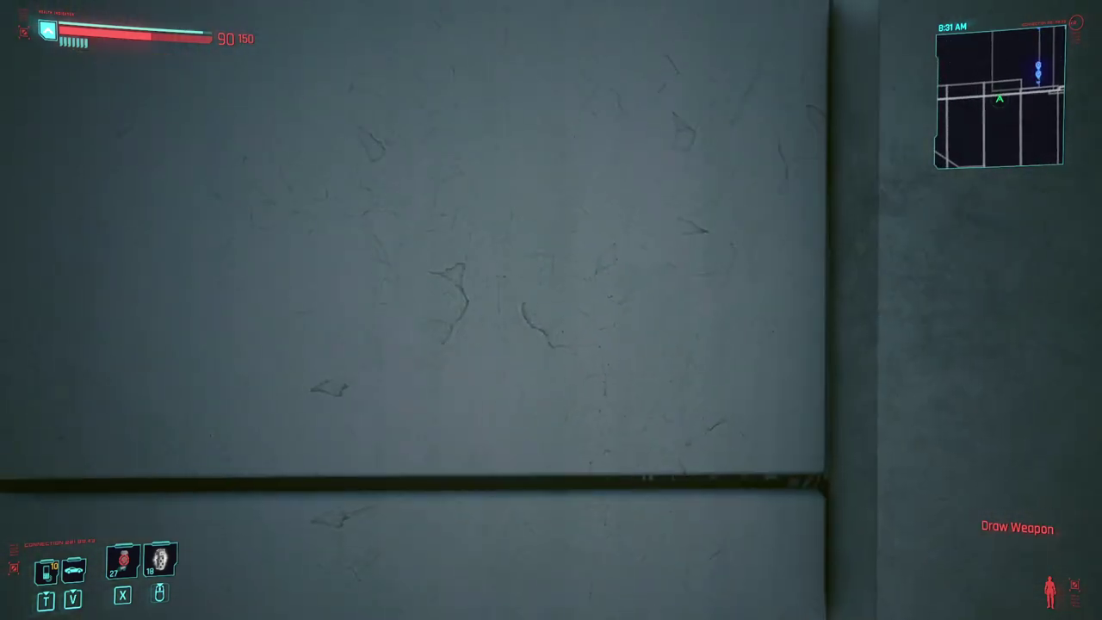
{"action": "key", "text": "space"}
{"action": "key", "text": "w"}
{"action": "key", "text": "space"}
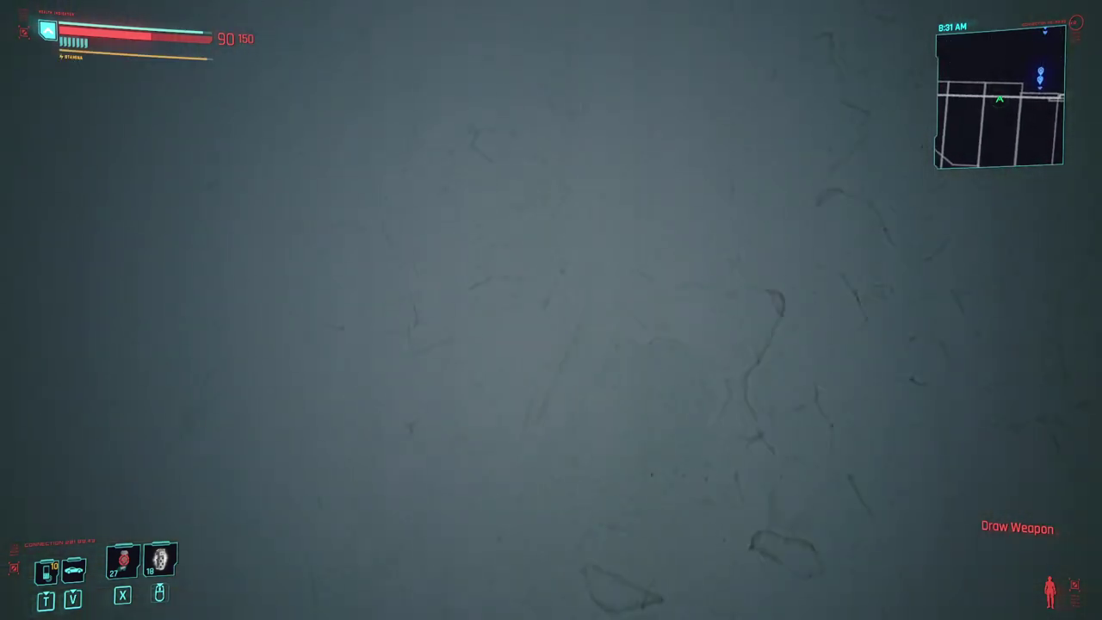
{"action": "key", "text": "space"}
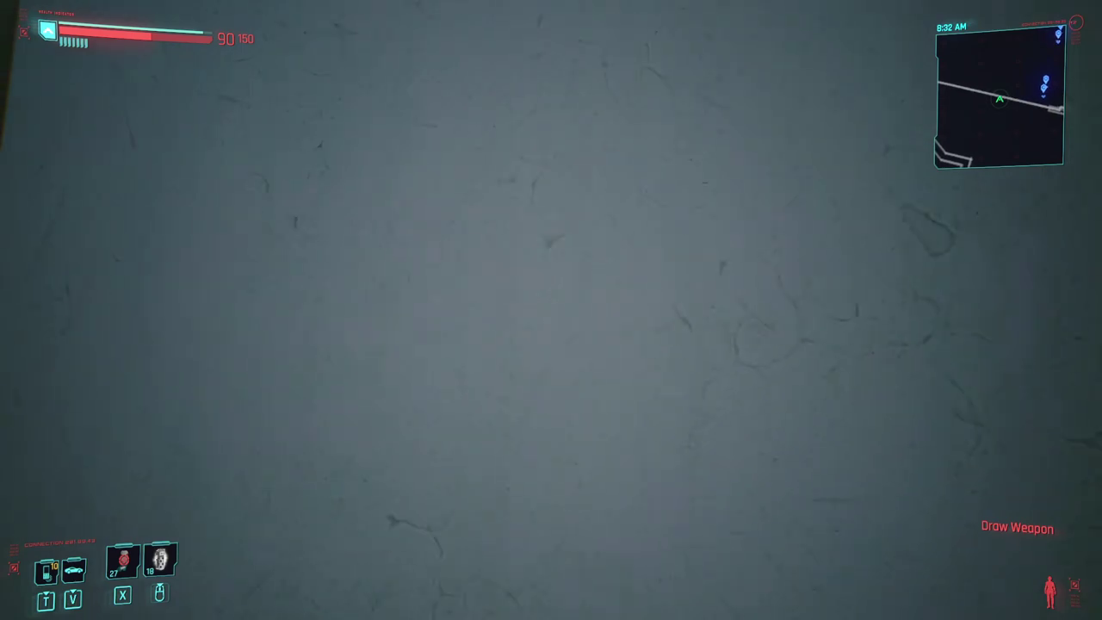
{"action": "key", "text": "w"}
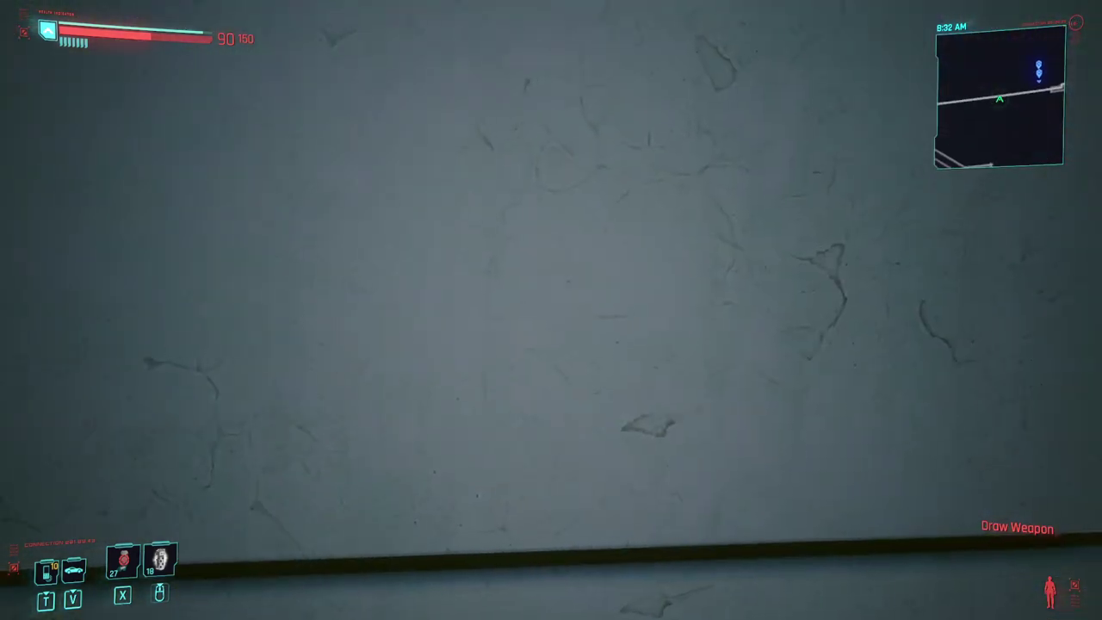
{"action": "key", "text": "space"}
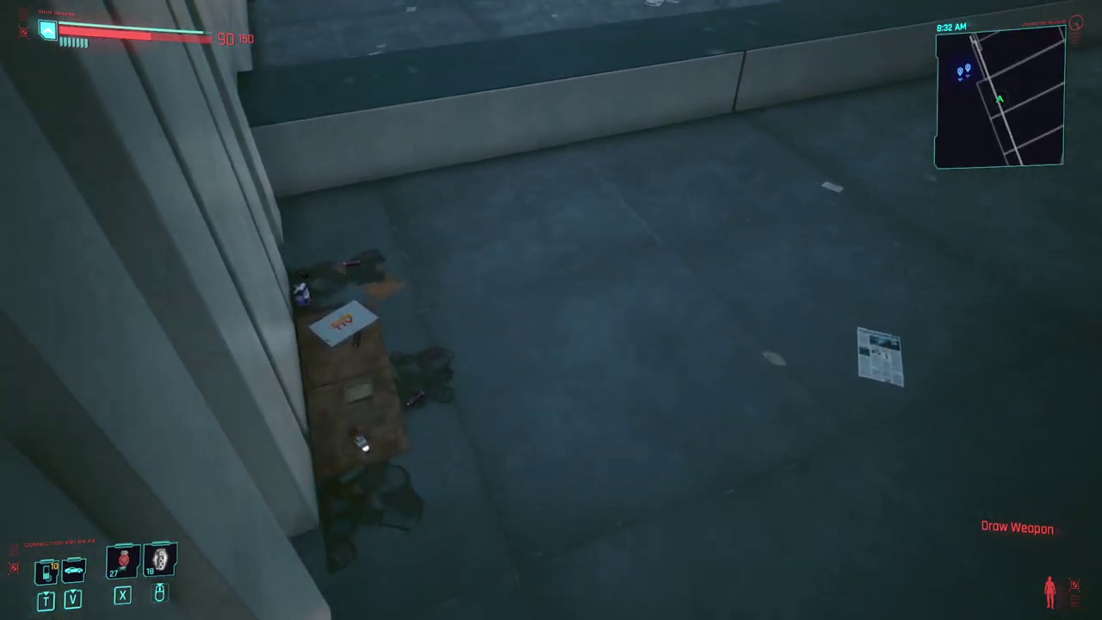
{"action": "key", "text": "w"}
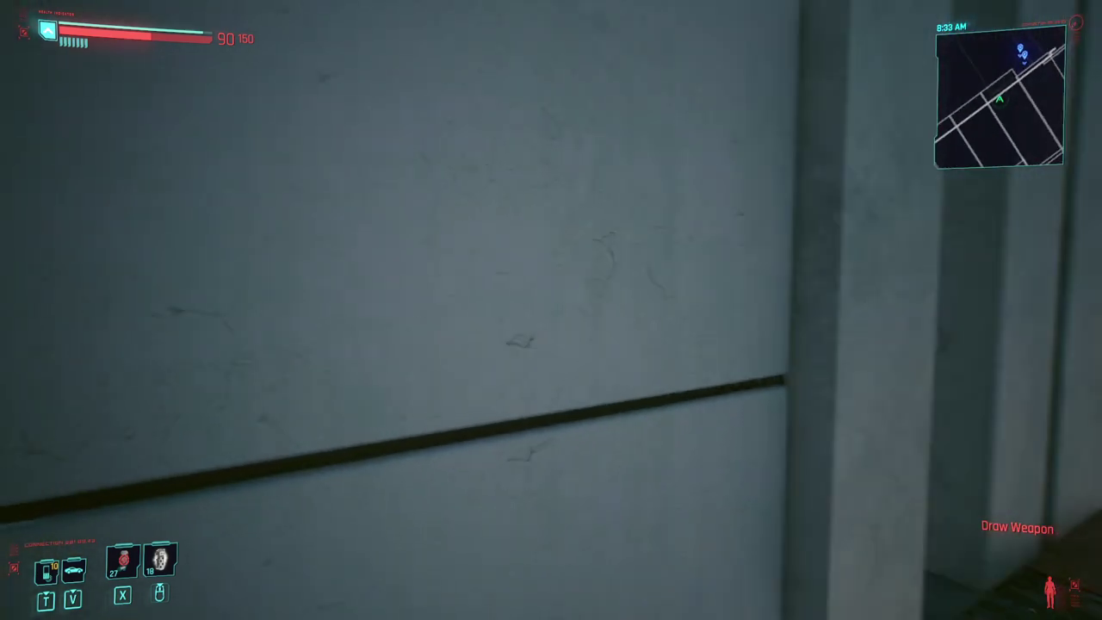
Switch between WallJump Config and the game to compare the extra angle's direction with the character's view along the wall.
{"action": "key", "text": "alt+Tab"}
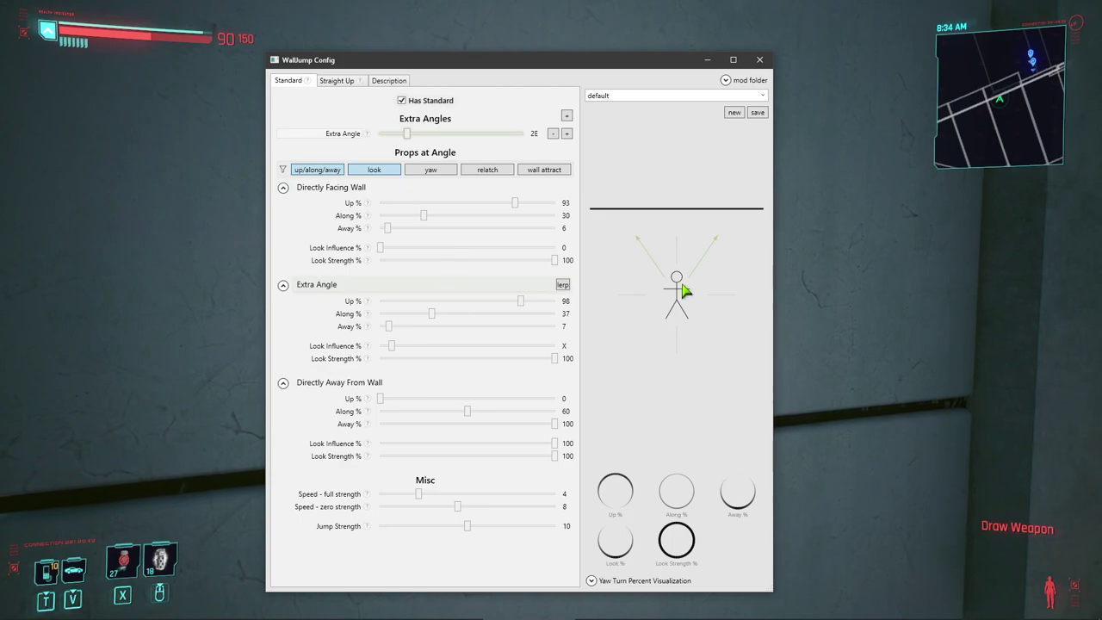
{"action": "key", "text": "alt+Tab"}
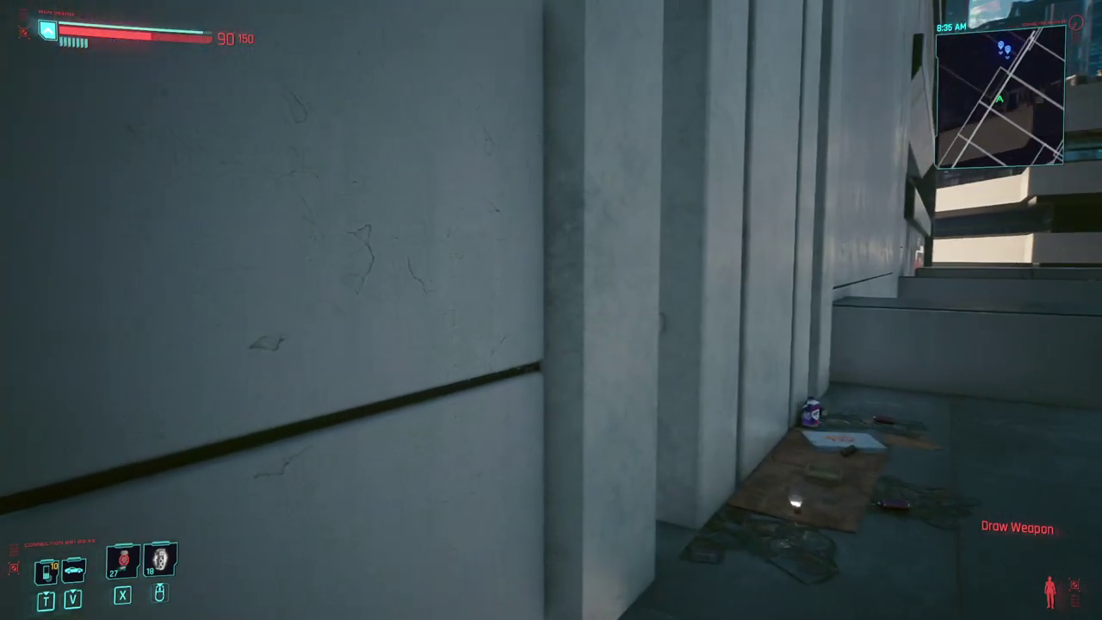
{"action": "key", "text": "alt+Tab"}
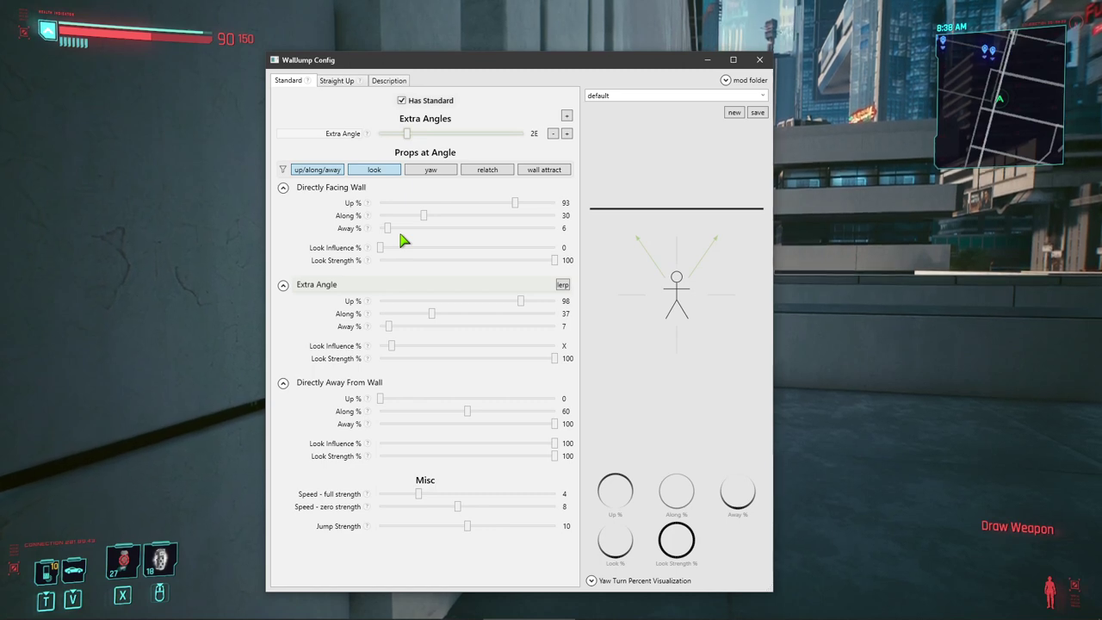
Switch to the game, test a jump beside the concrete wall, and return to WallJump Config.
{"action": "key", "text": "alt+Tab"}
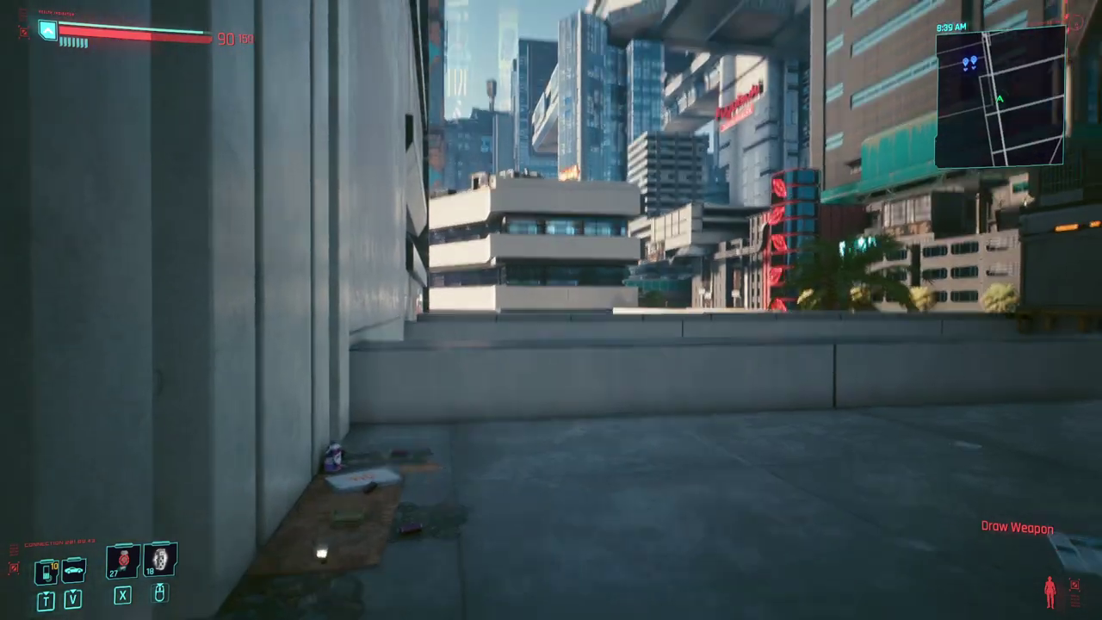
{"action": "key", "text": "space"}
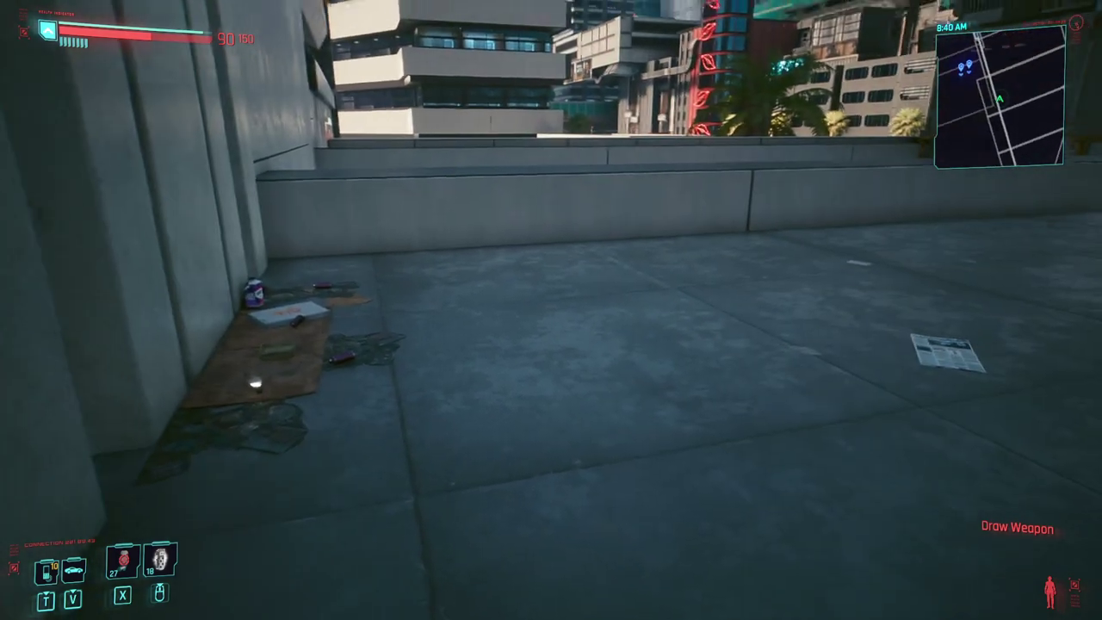
{"action": "key", "text": "alt+Tab"}
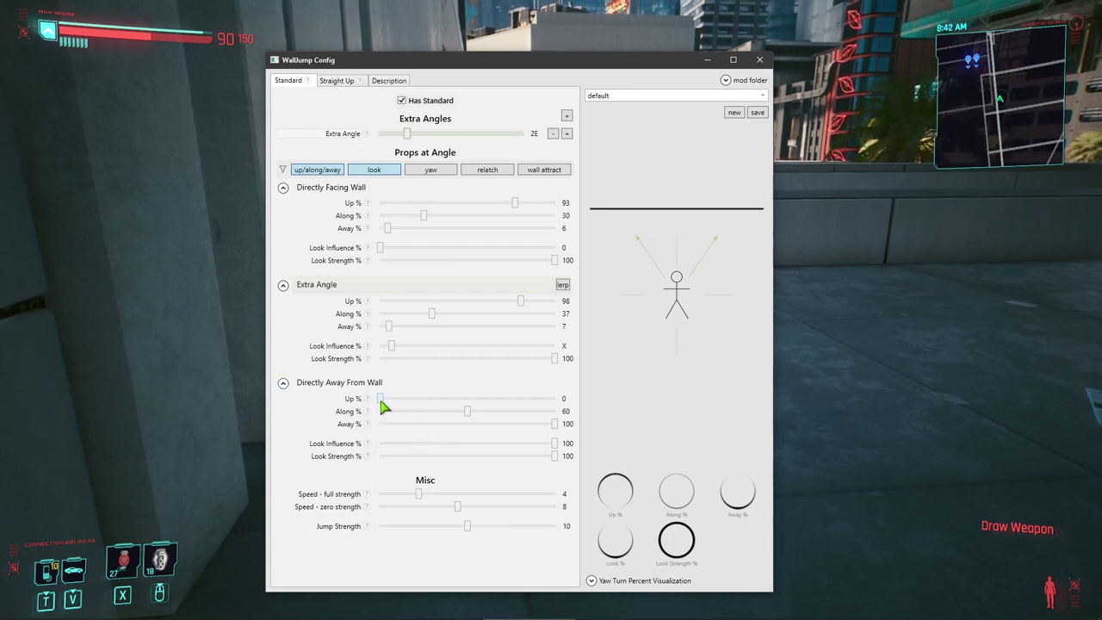
Set the Directly Away From Wall Up % to 19 and create a new wall jump configuration named yaw demo.
{"action": "left_click_drag", "start_coordinate": [382, 401], "coordinate": [411, 410]}
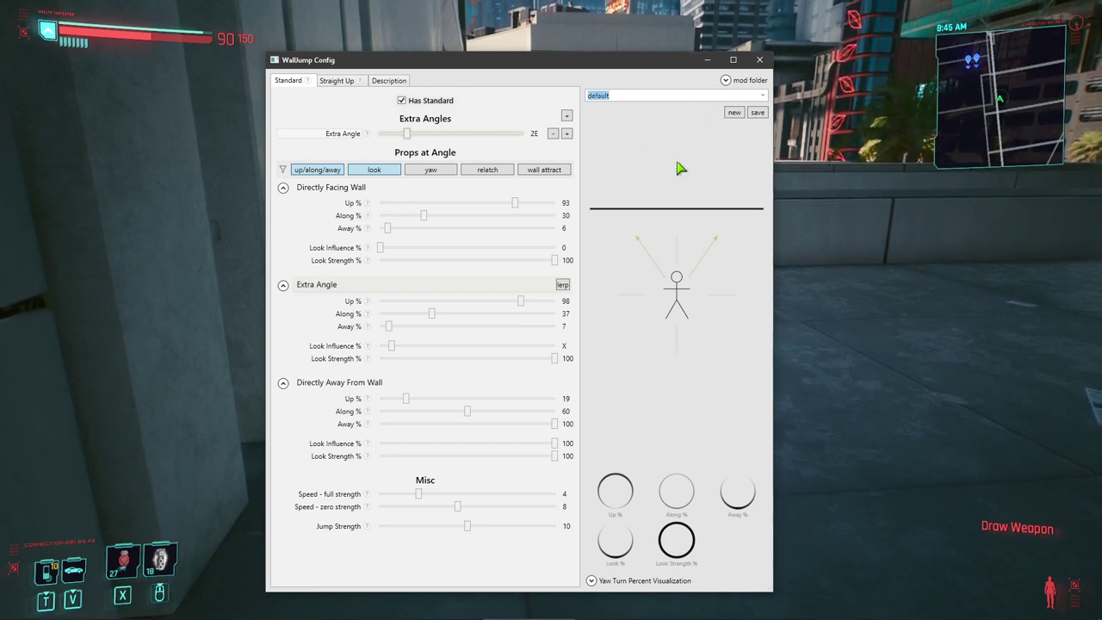
{"action": "type", "text": "d"}
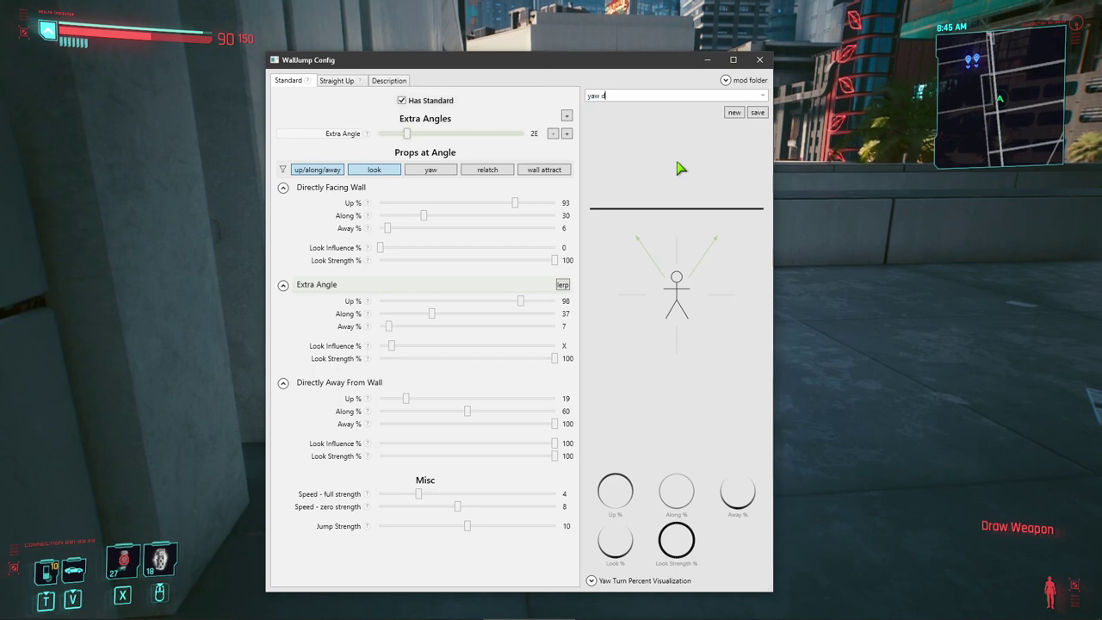
{"action": "type", "text": "emo"}
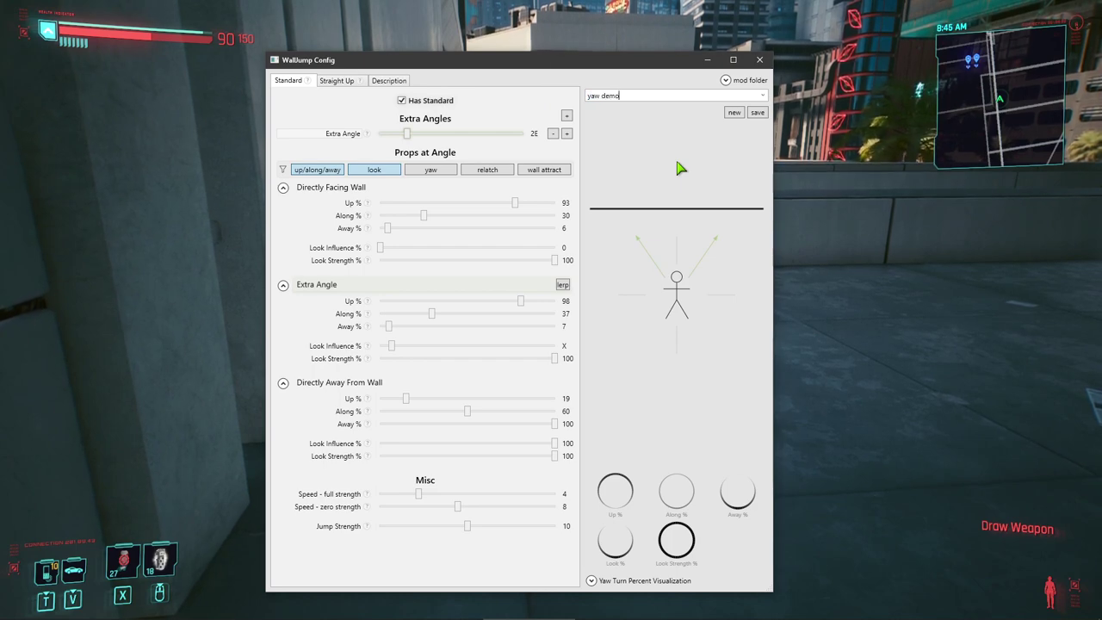
{"action": "left_click", "coordinate": [734, 113]}
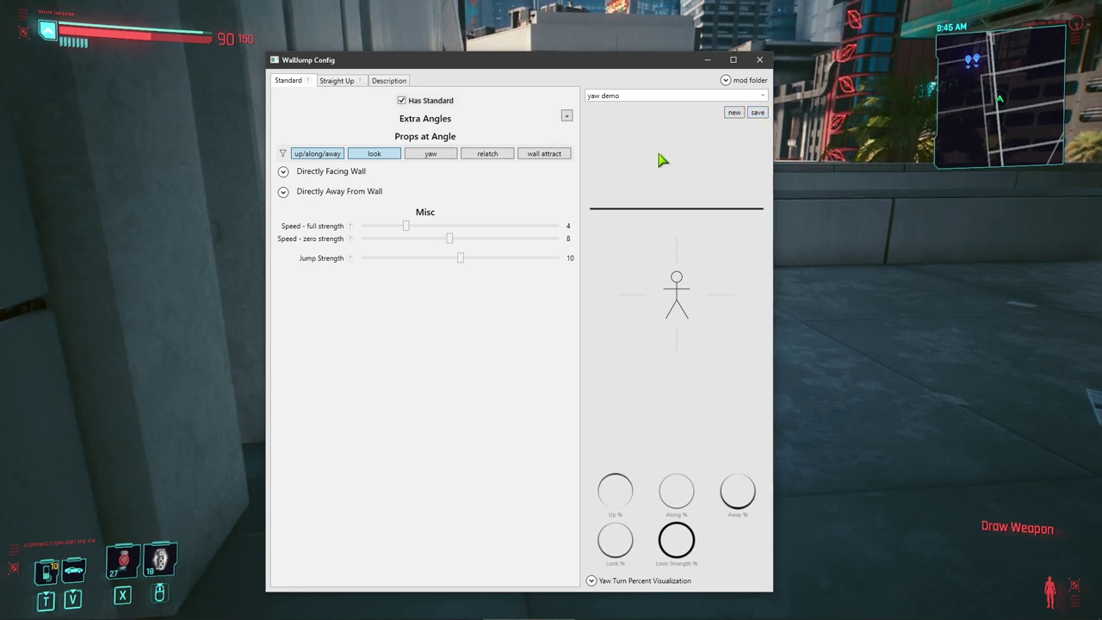
Switch to the game and reload all mods through the Cyber Engine Tweaks overlay.
{"action": "key", "text": "alt+Tab"}
{"action": "key", "text": "grave"}
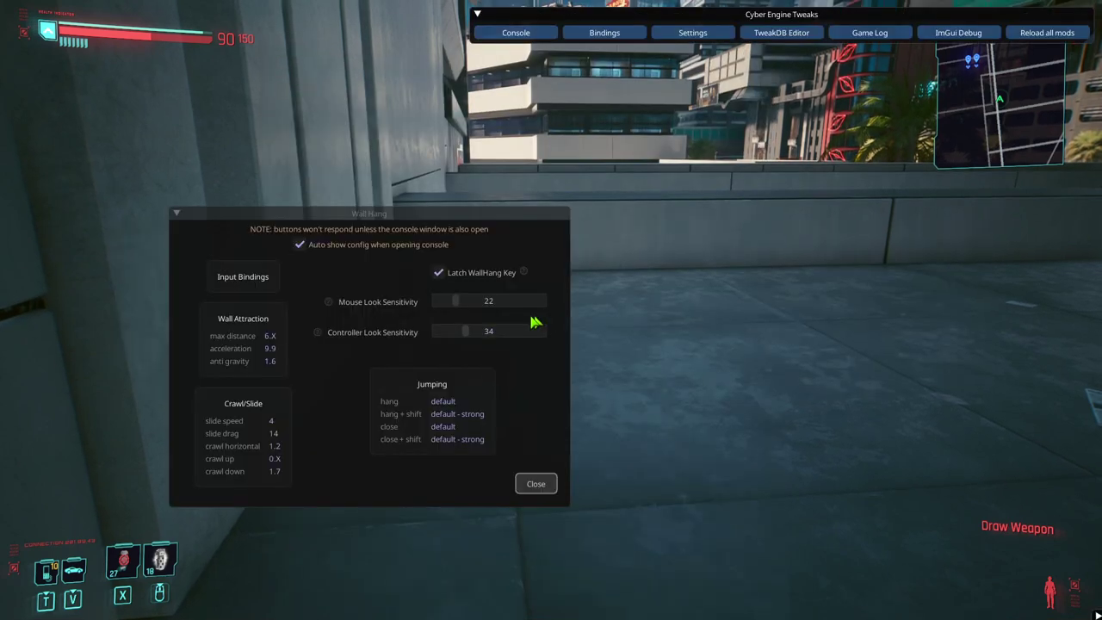
{"action": "left_click", "coordinate": [1035, 39]}
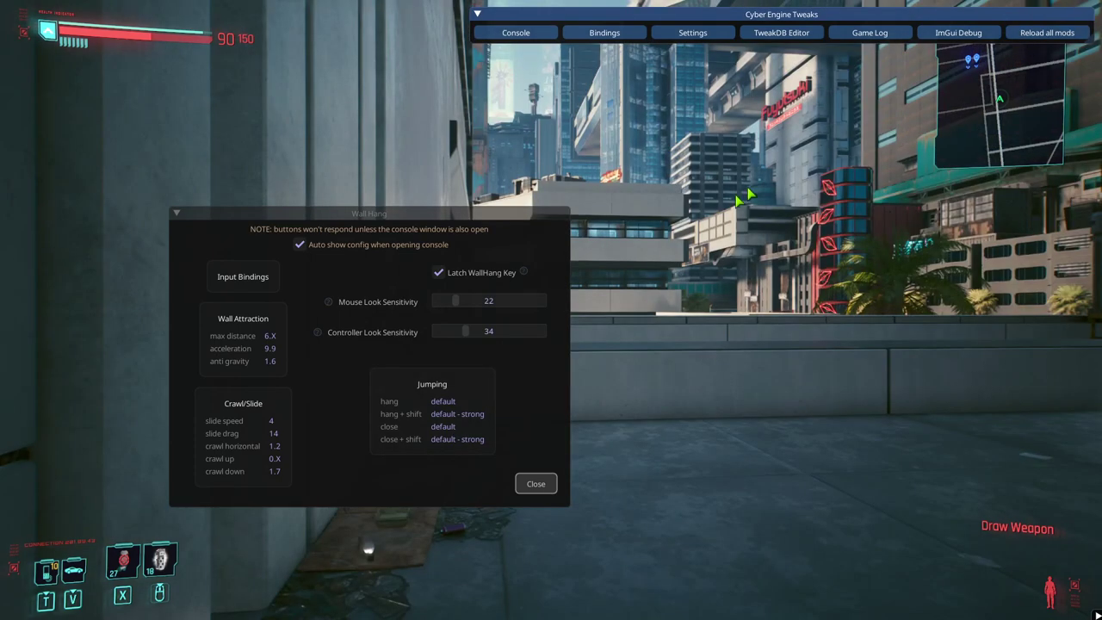
Assign the yaw demo configuration to jumping while hanging on a wall and jumping when close to a wall, and close the Wall Hang settings.
{"action": "left_click", "coordinate": [426, 404]}
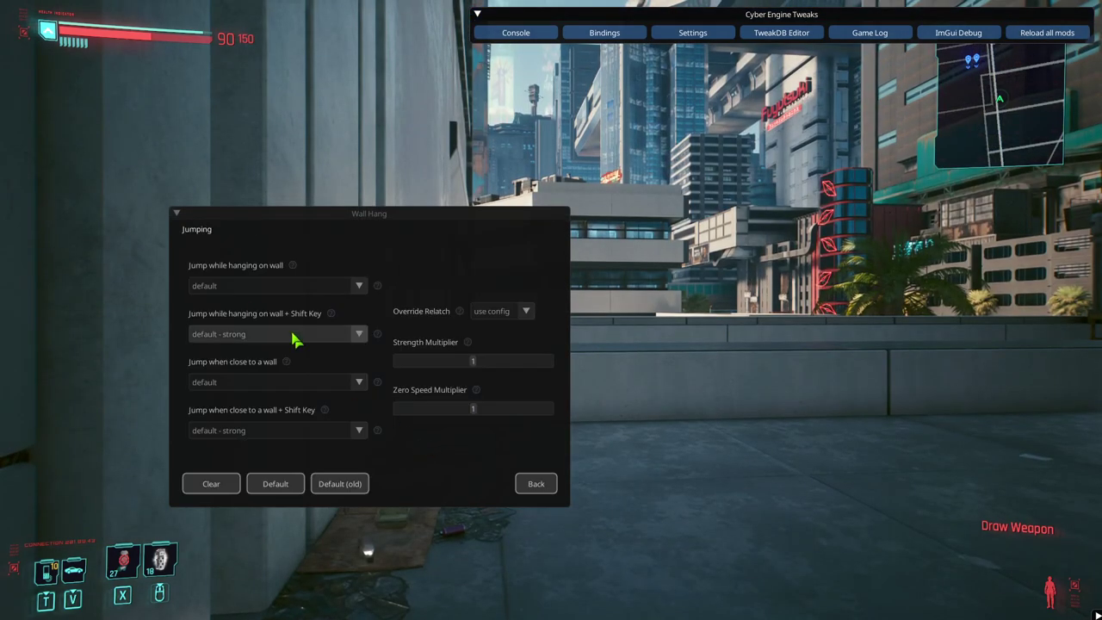
{"action": "left_click", "coordinate": [340, 288]}
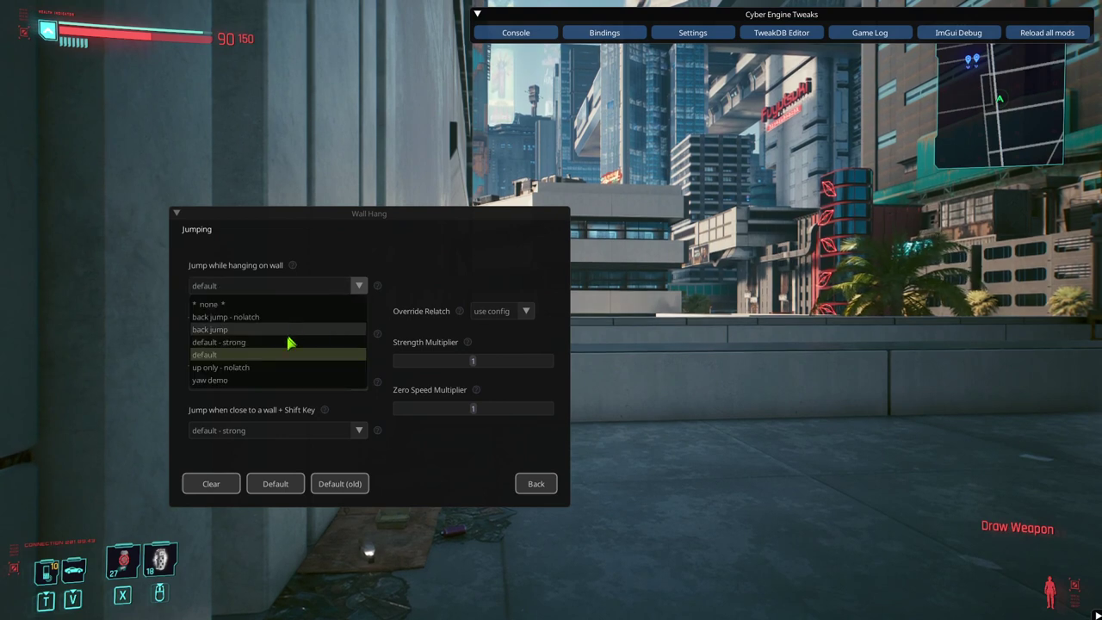
{"action": "left_click", "coordinate": [275, 382]}
{"action": "left_click", "coordinate": [336, 386]}
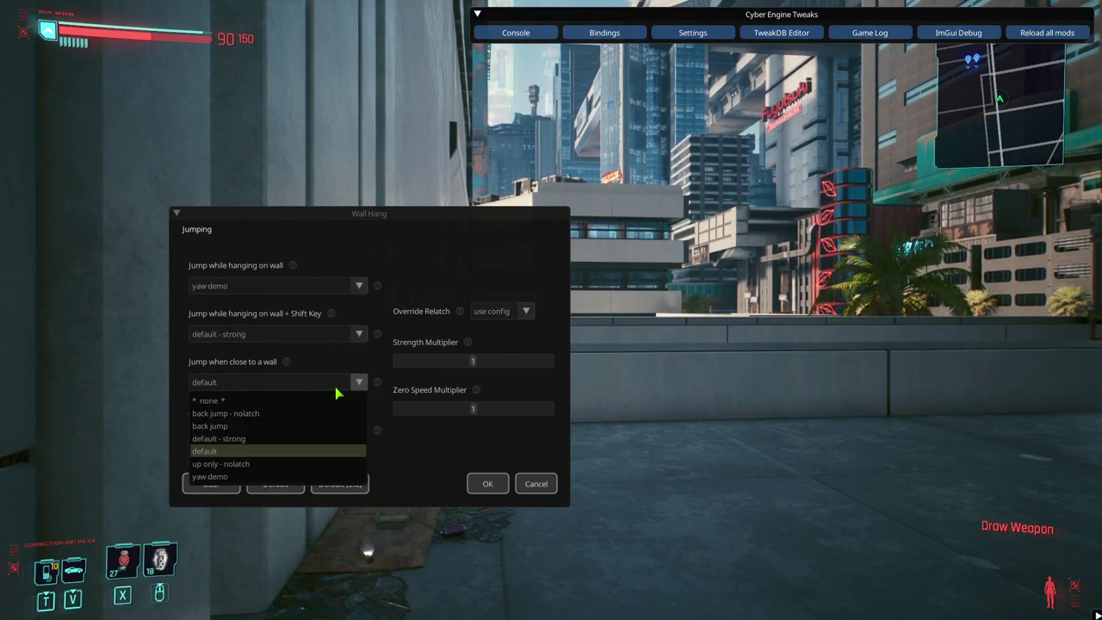
{"action": "left_click", "coordinate": [293, 475]}
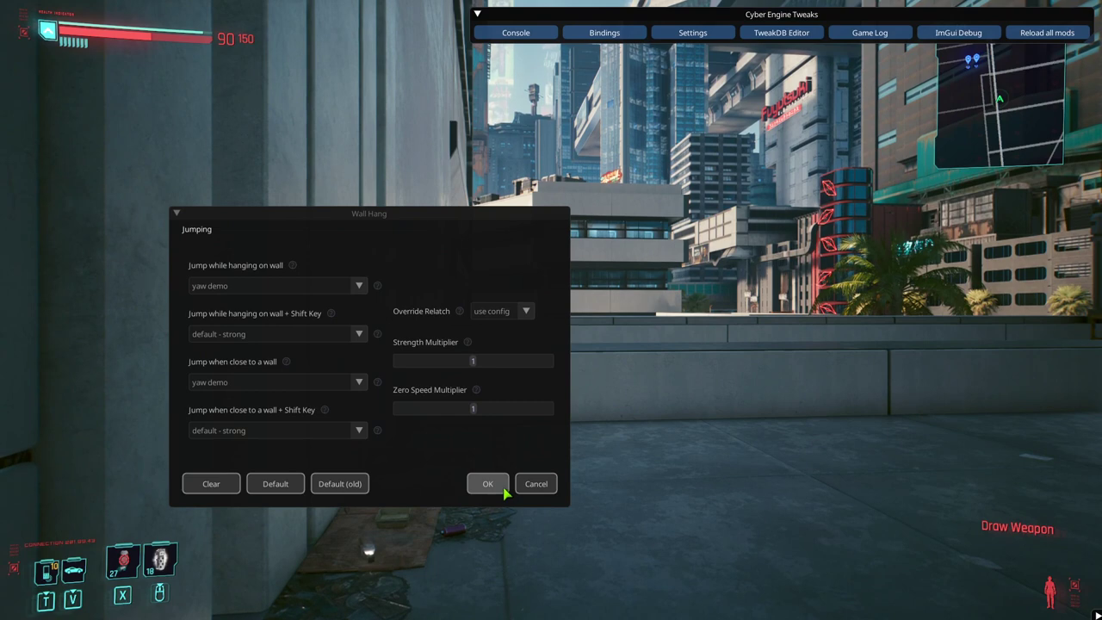
{"action": "left_click", "coordinate": [502, 489]}
{"action": "left_click", "coordinate": [529, 483]}
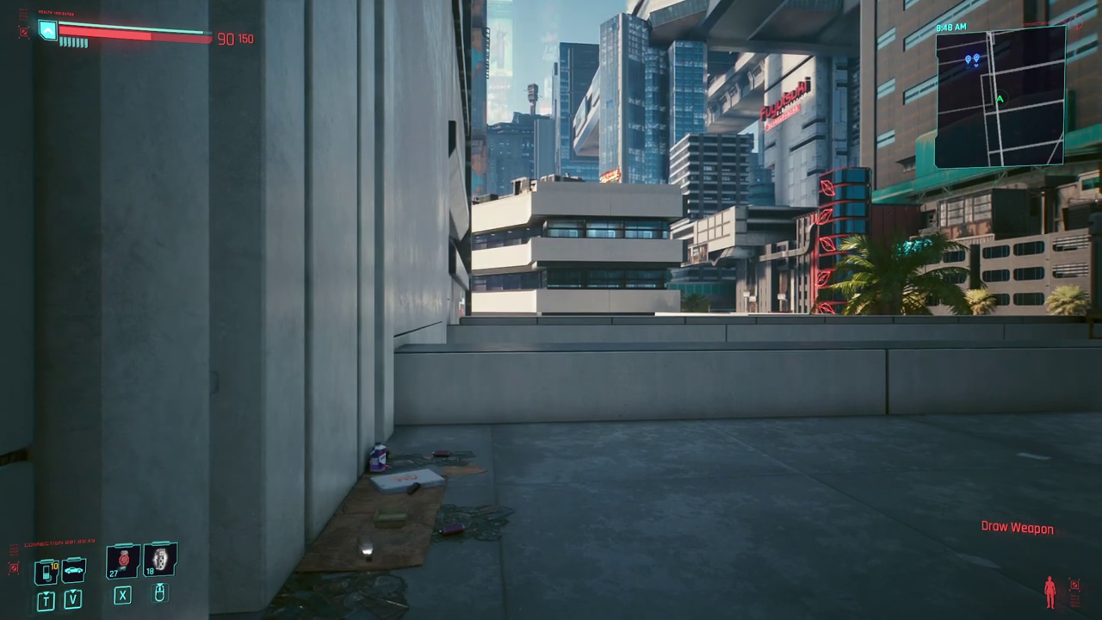
Switch to WallJump Config and expand the Directly Facing Wall and Directly Away From Wall properties of yaw demo.
{"action": "key", "text": "alt+Tab"}
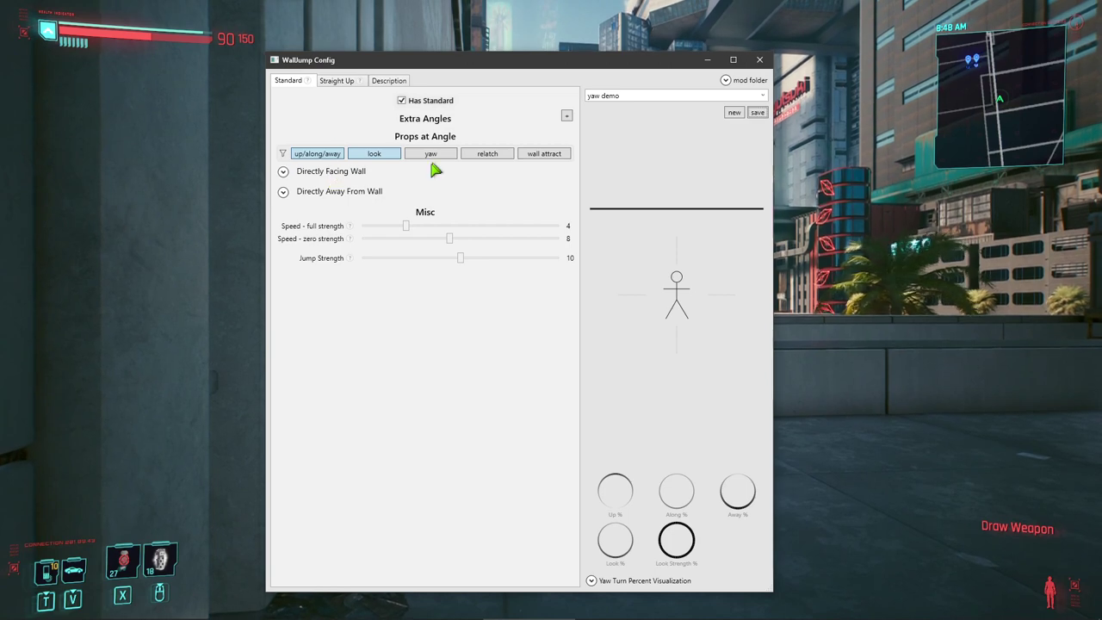
{"action": "left_click", "coordinate": [340, 174]}
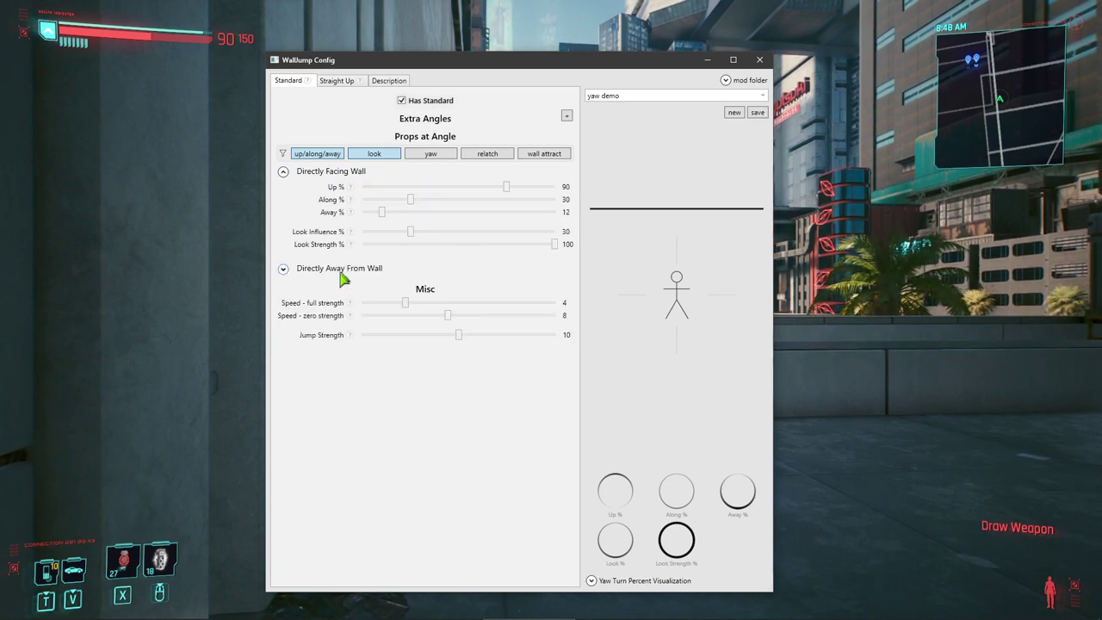
{"action": "left_click", "coordinate": [340, 272]}
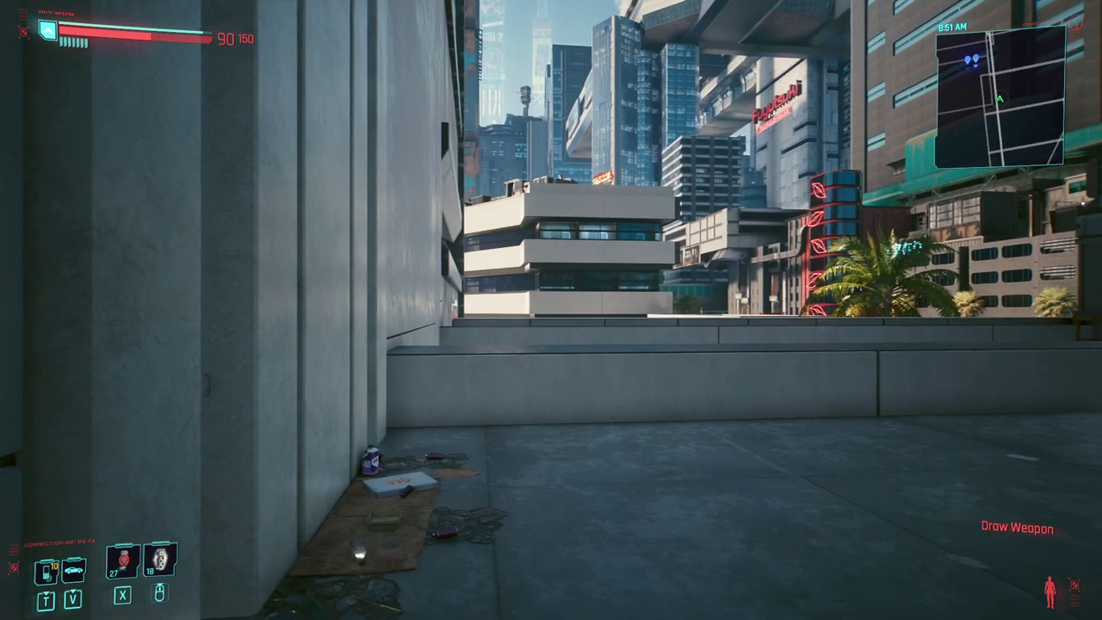
Apply the Default (old) preset to the Wall Hang mod's jumping configurations and close the settings.
{"action": "key", "text": "grave"}
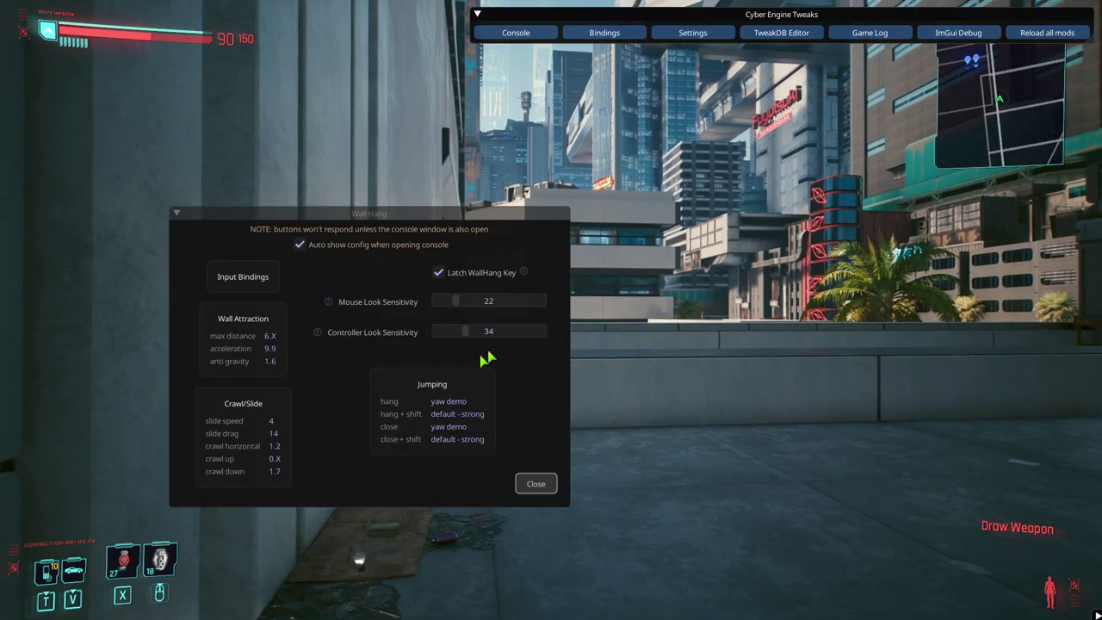
{"action": "left_click", "coordinate": [445, 433]}
{"action": "left_click", "coordinate": [347, 485]}
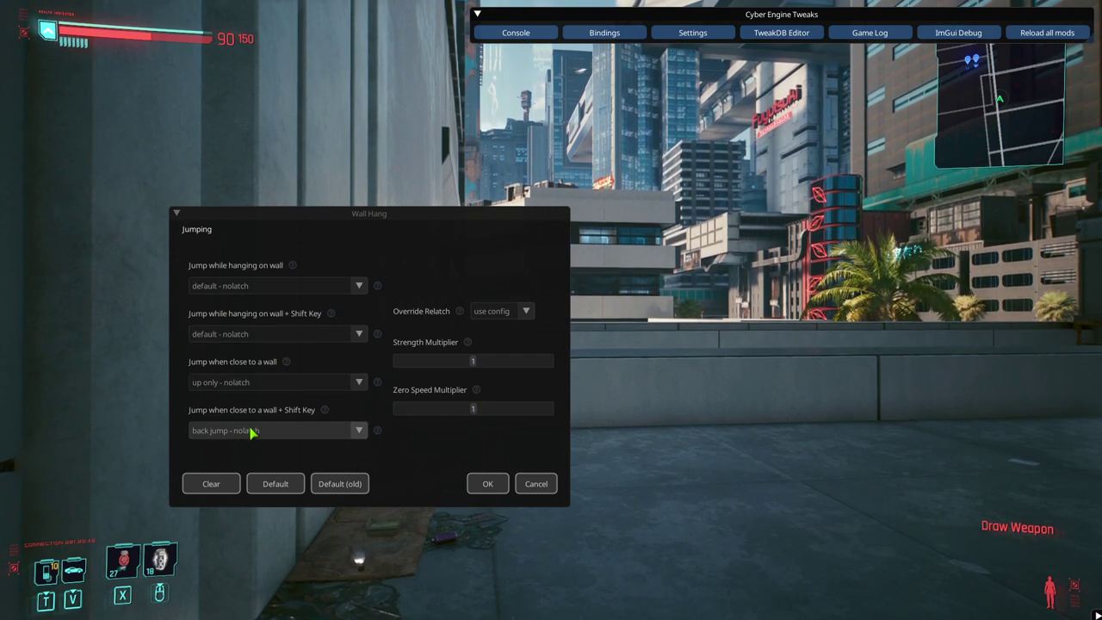
{"action": "left_click", "coordinate": [488, 485]}
{"action": "left_click", "coordinate": [532, 485]}
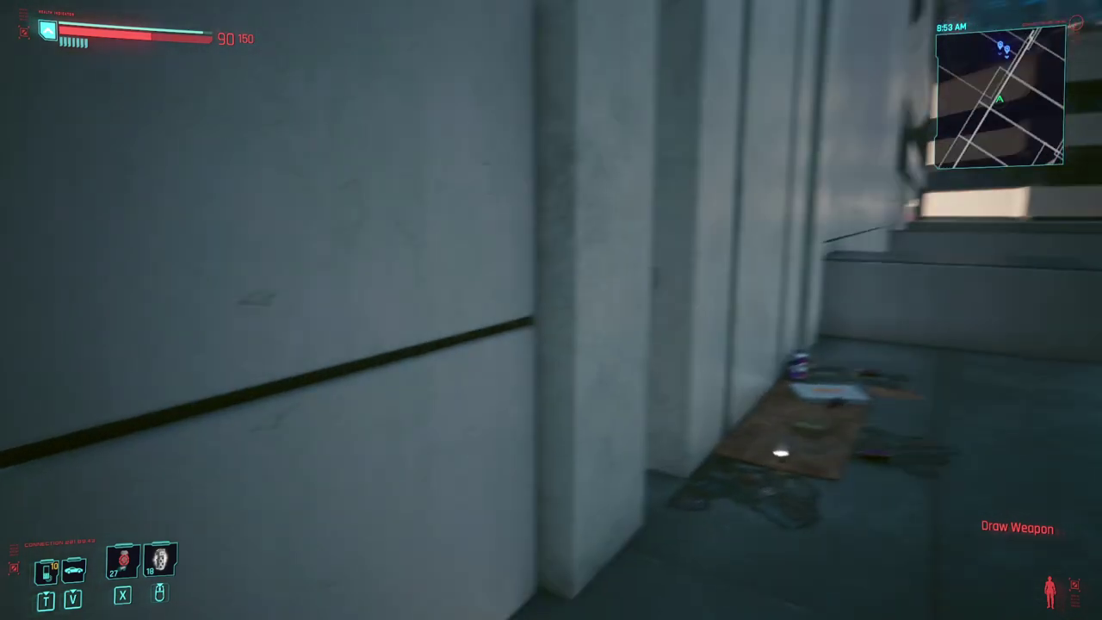
Test the wall jump in the game by moving up to the concrete wall and jumping off it.
{"action": "key", "text": "w"}
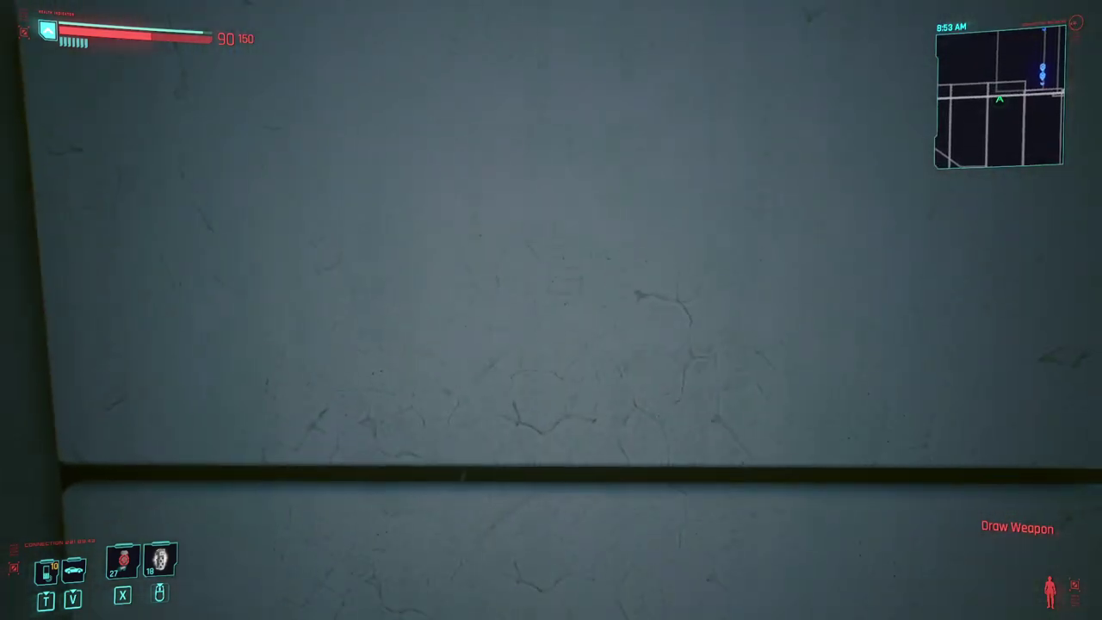
{"action": "key", "text": "space"}
{"action": "key", "text": "w"}
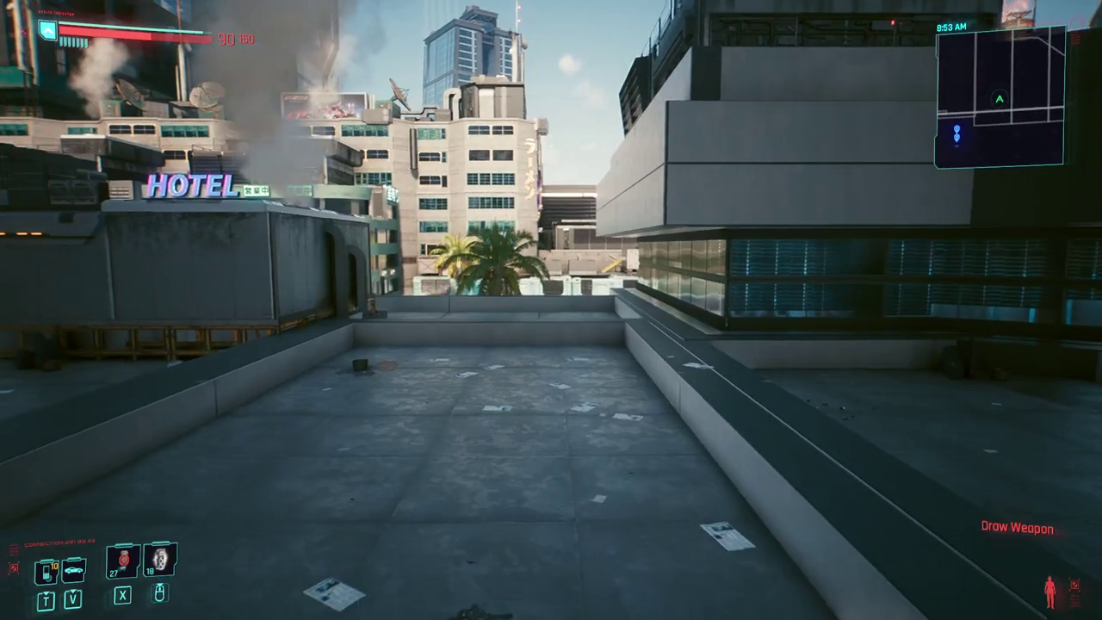
{"action": "key", "text": "w"}
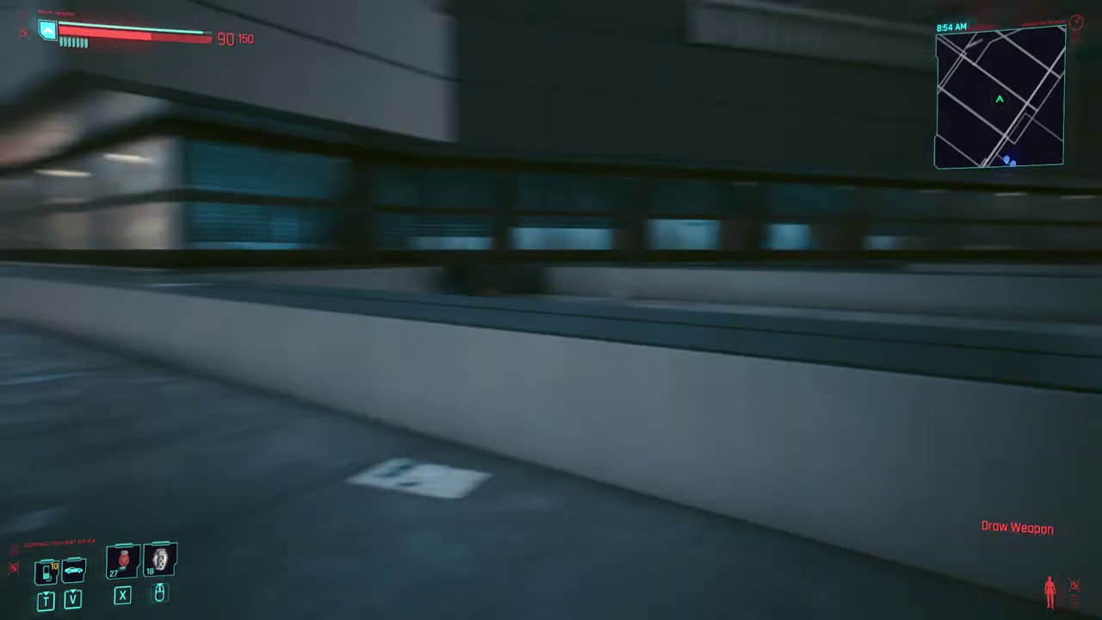
Switch to WallJump Config, load the back jump configuration, and filter its properties to show only yaw.
{"action": "key", "text": "alt+Tab"}
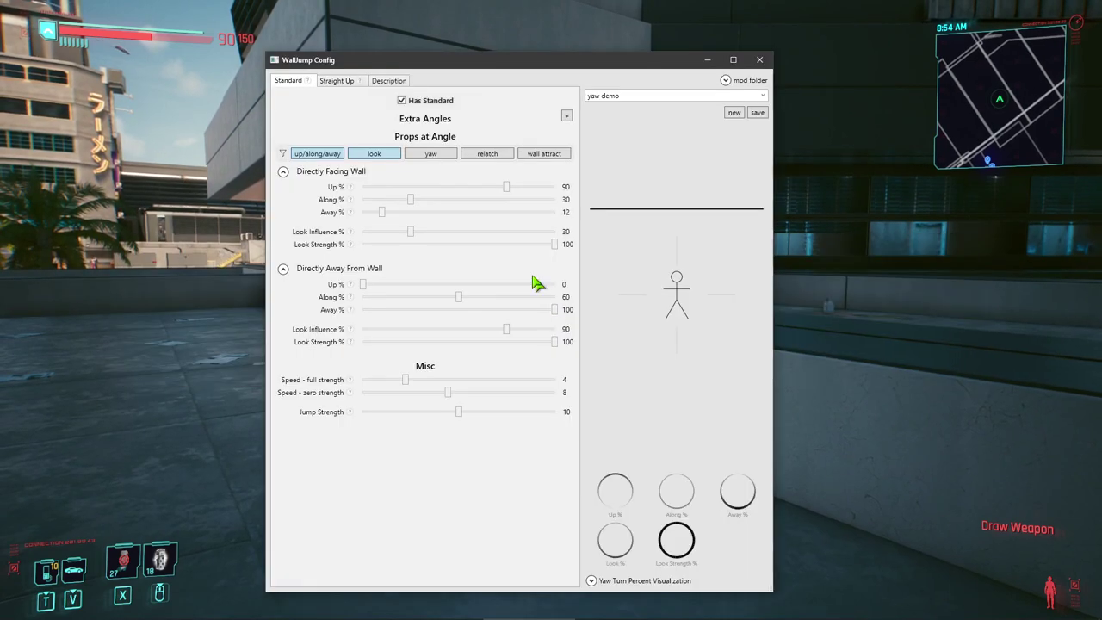
{"action": "left_click", "coordinate": [763, 95]}
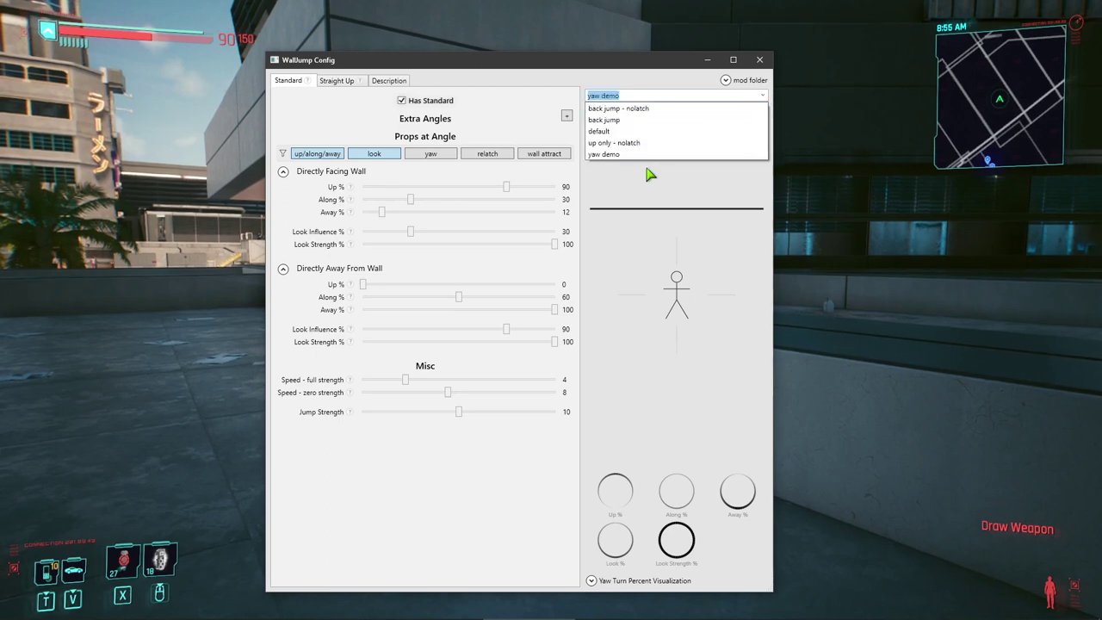
{"action": "left_click", "coordinate": [626, 121]}
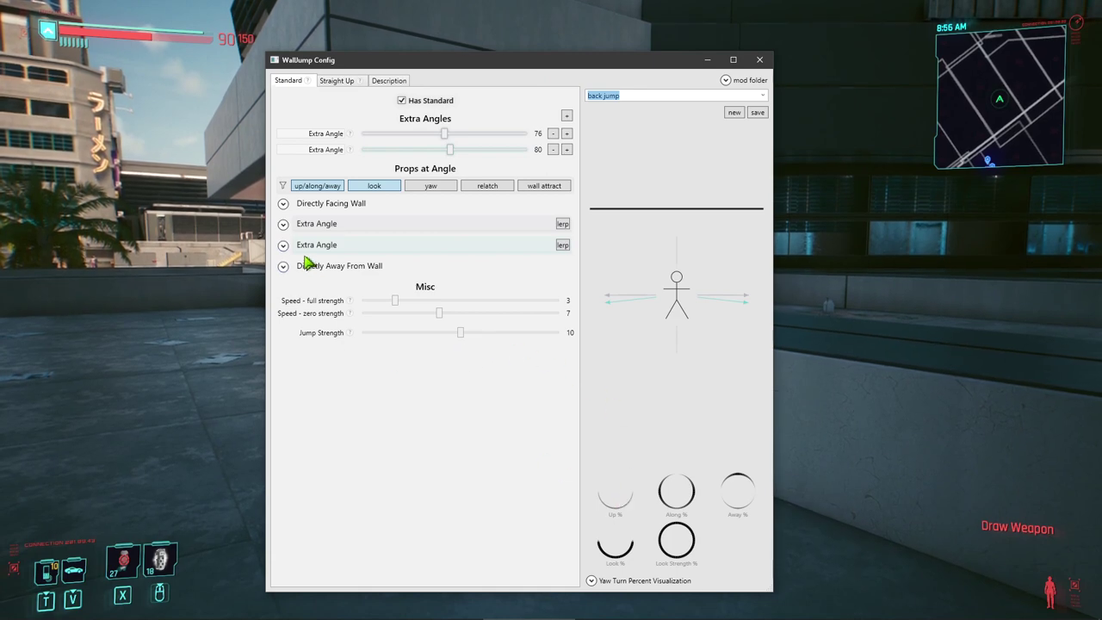
{"action": "left_click", "coordinate": [428, 186]}
{"action": "left_click", "coordinate": [369, 186]}
{"action": "left_click", "coordinate": [336, 187]}
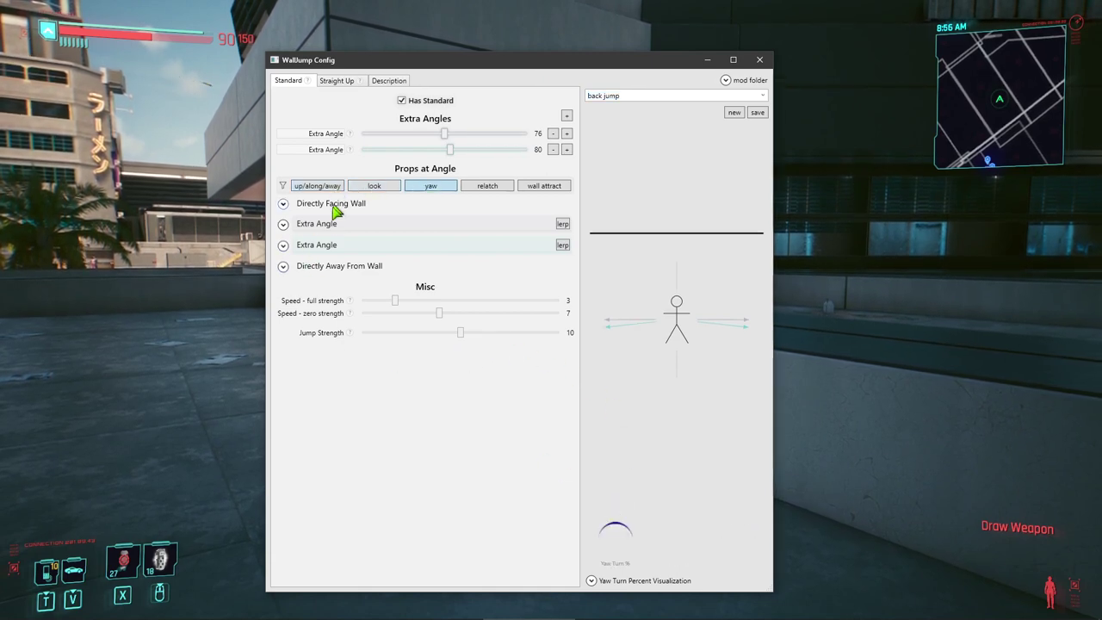
Expand the Yaw Turn % settings for all four angles and the Yaw Turn Percent Visualization to examine them.
{"action": "left_click", "coordinate": [330, 271]}
{"action": "left_click", "coordinate": [338, 248]}
{"action": "left_click", "coordinate": [343, 229]}
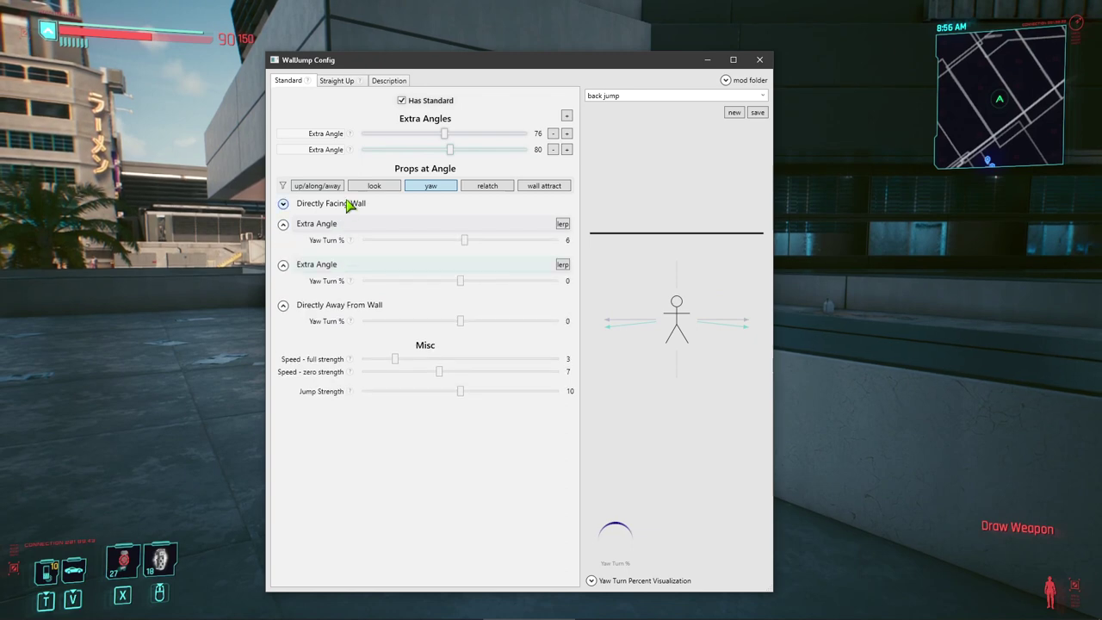
{"action": "left_click", "coordinate": [353, 205]}
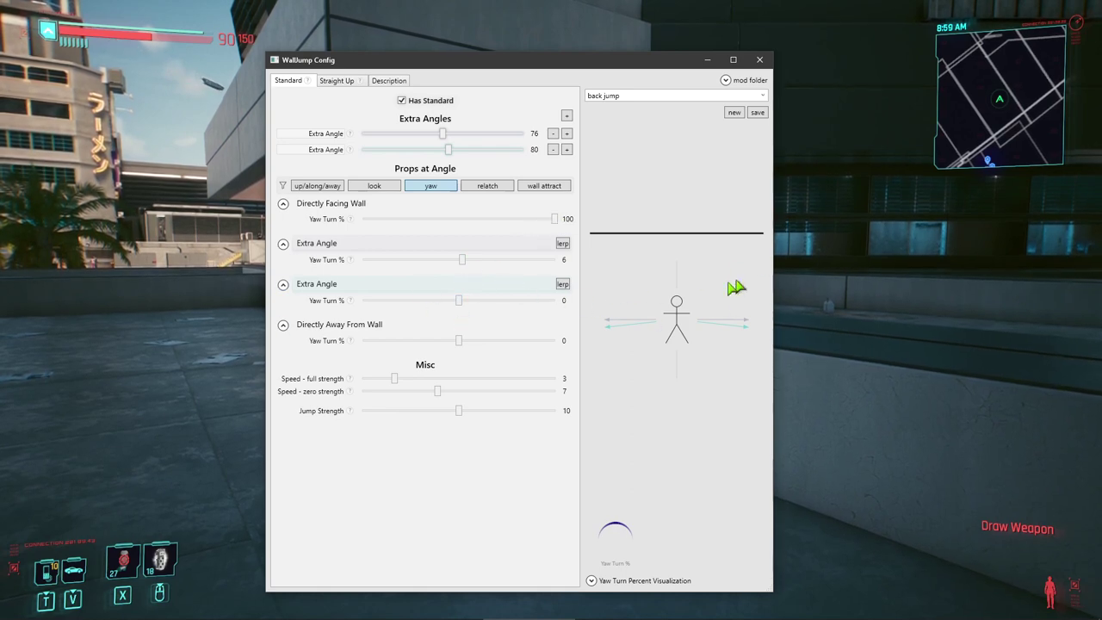
{"action": "left_click", "coordinate": [616, 583]}
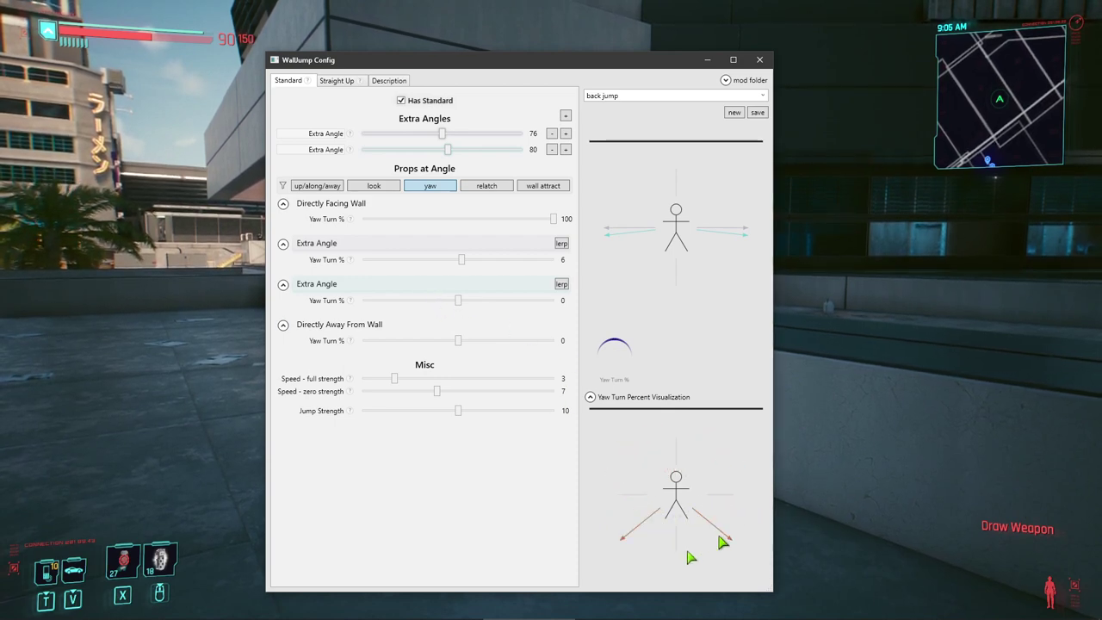
Switch to the game and test jumping off the concrete wall both while facing it and while moving along it.
{"action": "key", "text": "alt+Tab"}
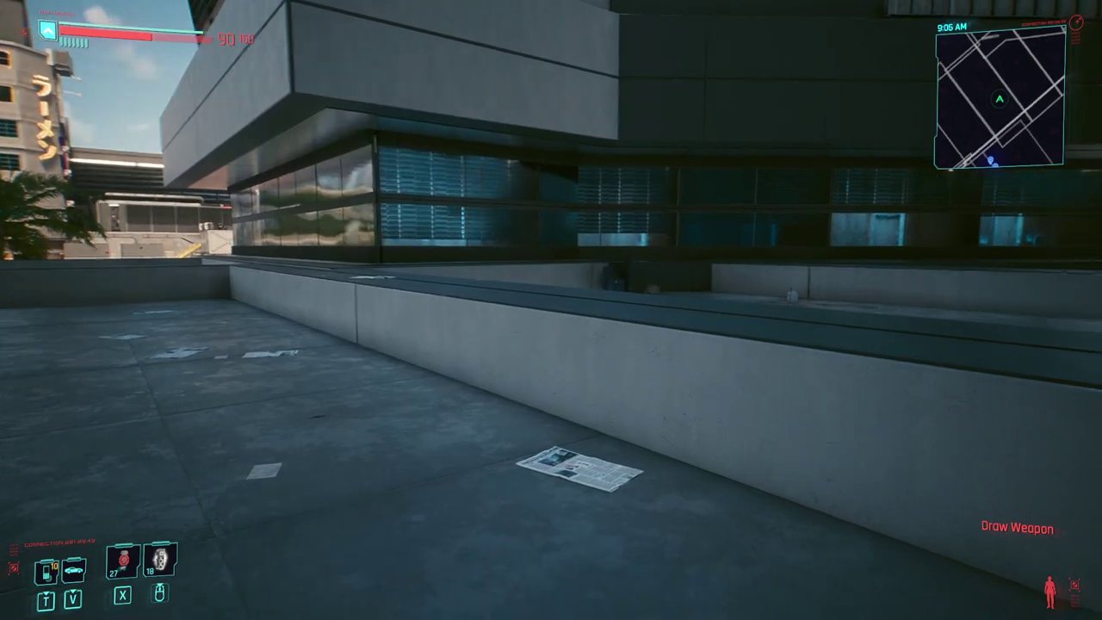
{"action": "key", "text": "w"}
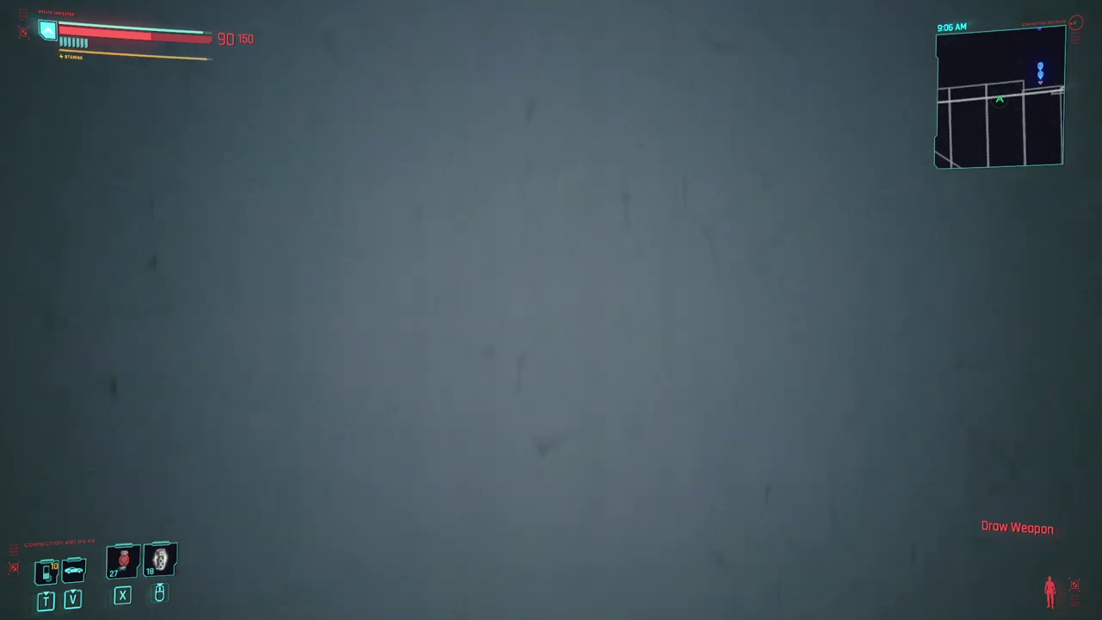
{"action": "key", "text": "space"}
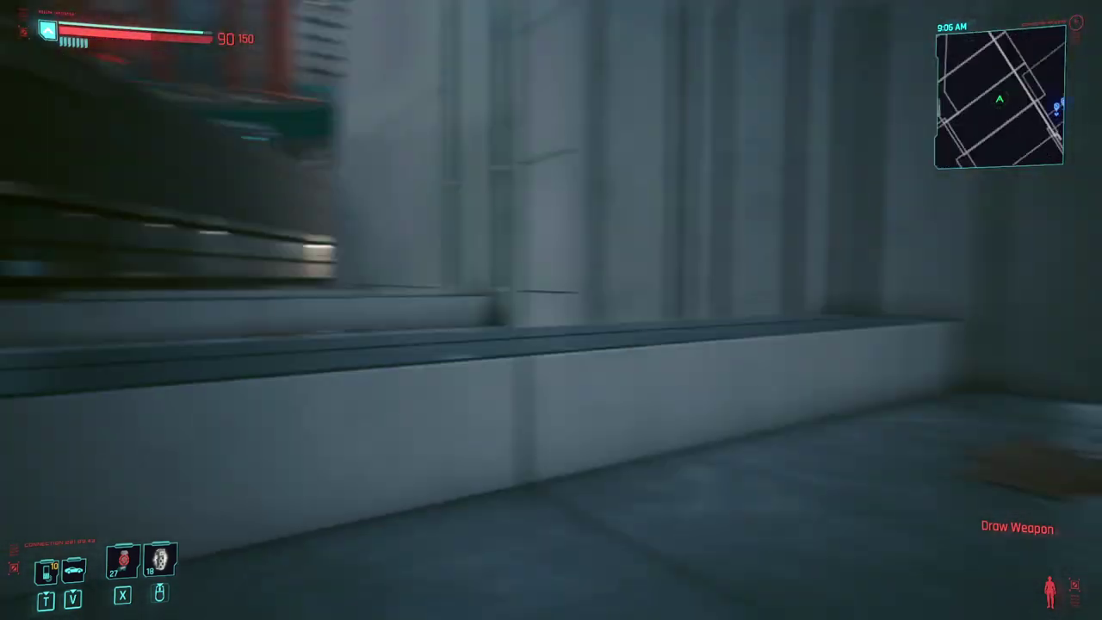
{"action": "key", "text": "w"}
{"action": "key", "text": "w"}
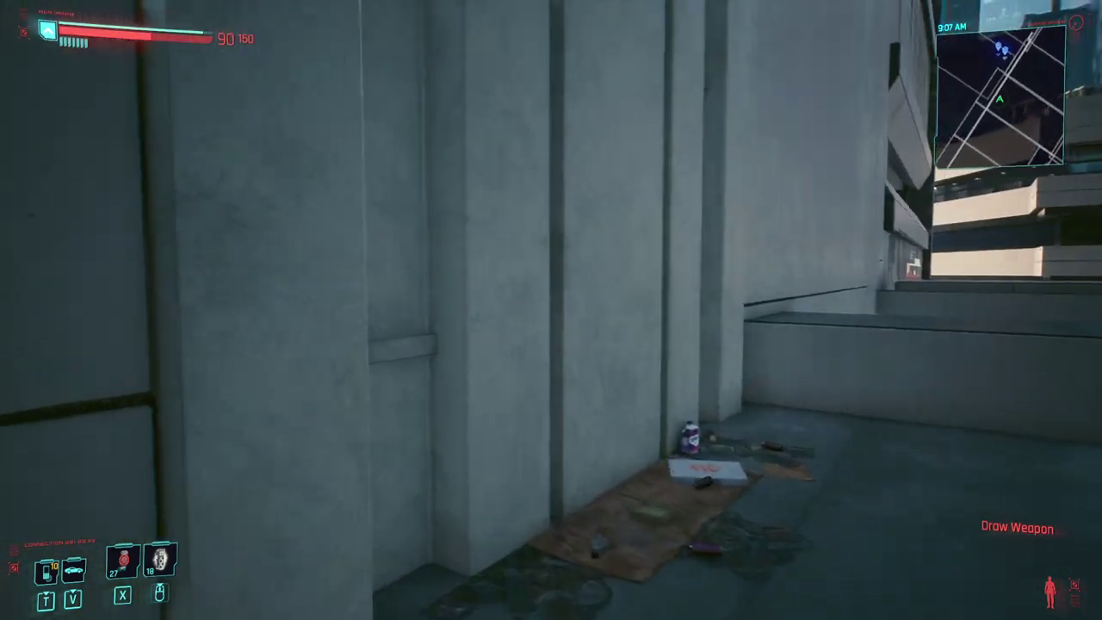
{"action": "key", "text": "space"}
{"action": "key", "text": "d"}
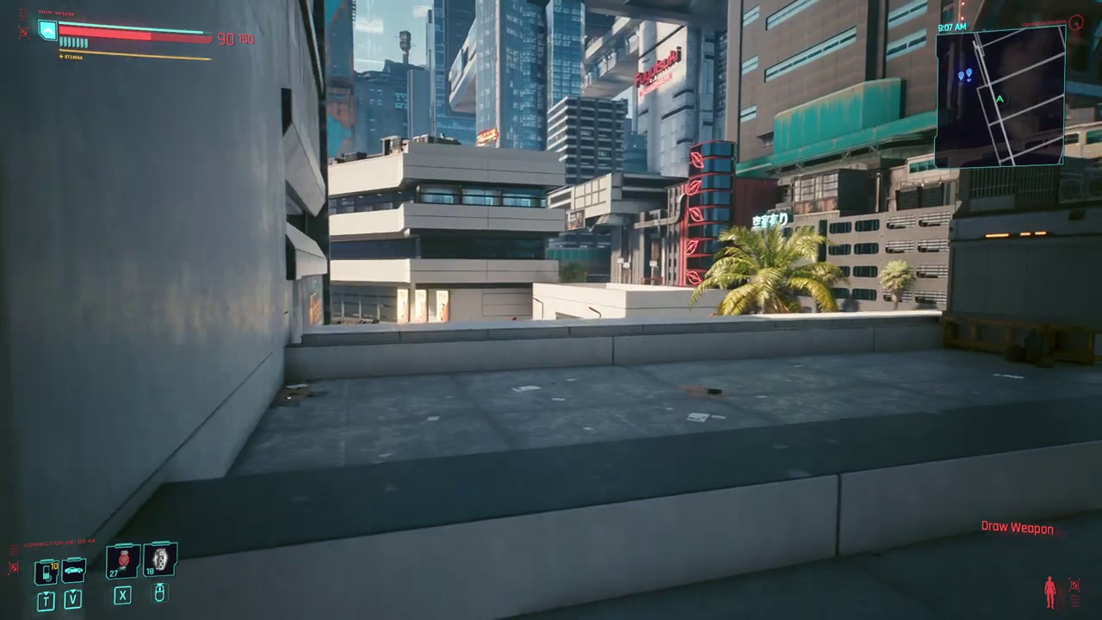
Repeat the rooftop wall jump test, running alongside the concrete wall with it on the character's left.
{"action": "key", "text": "w"}
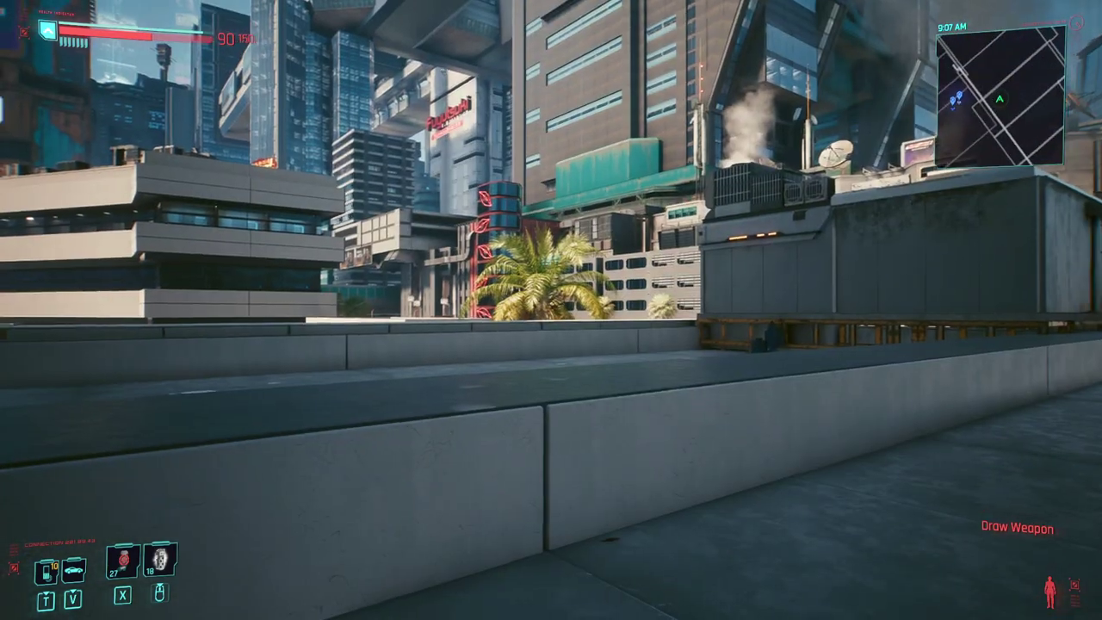
{"action": "key", "text": "s"}
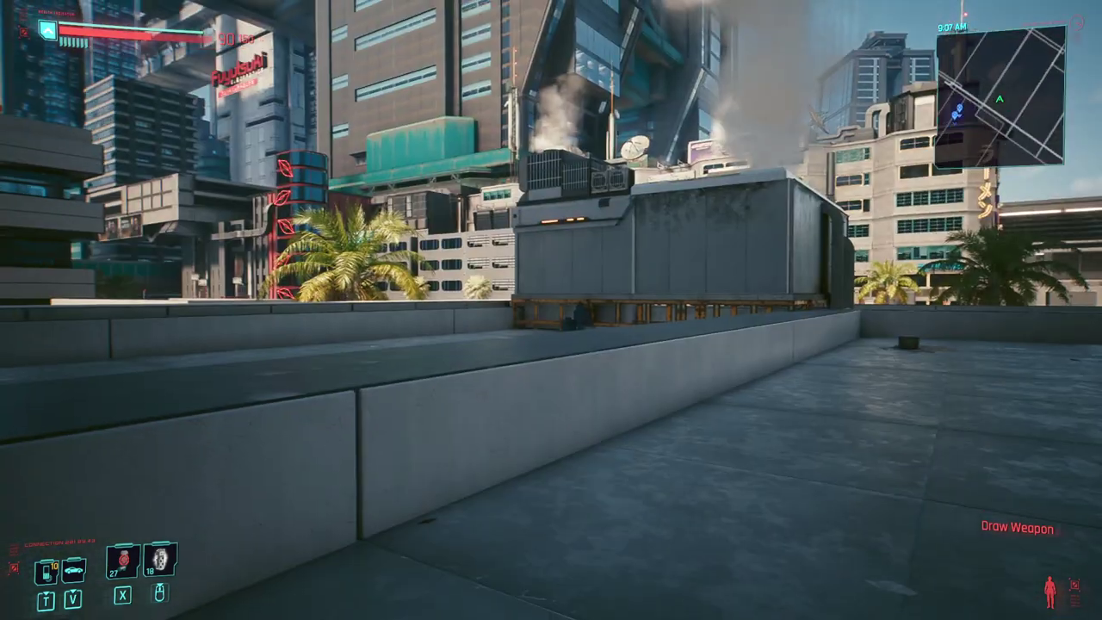
{"action": "key", "text": "a"}
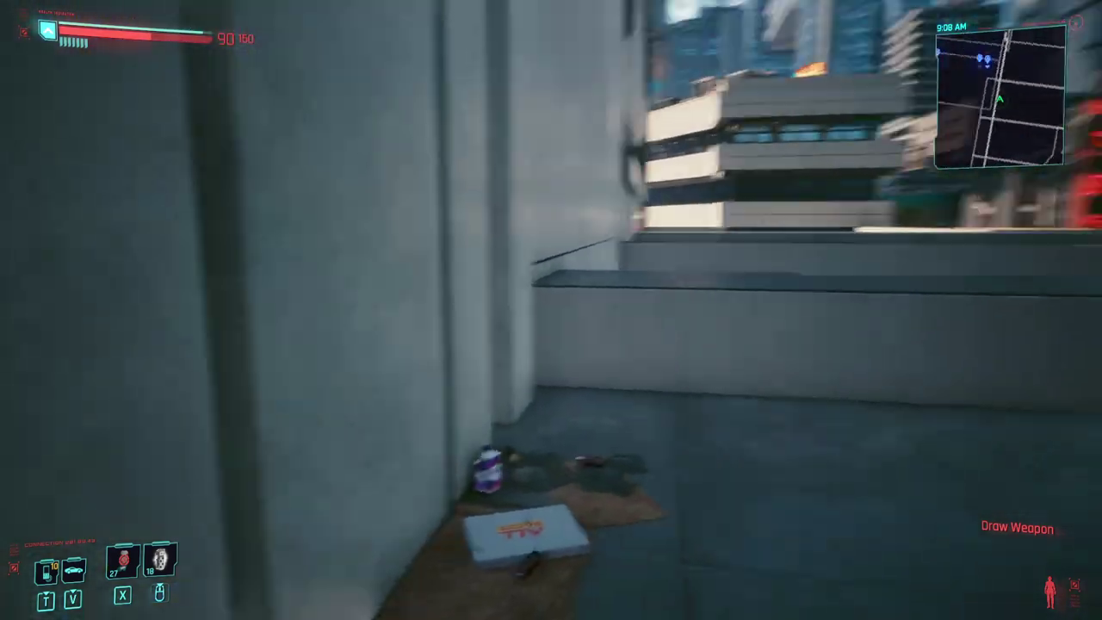
{"action": "key", "text": "space"}
{"action": "key", "text": "w"}
{"action": "key", "text": "space"}
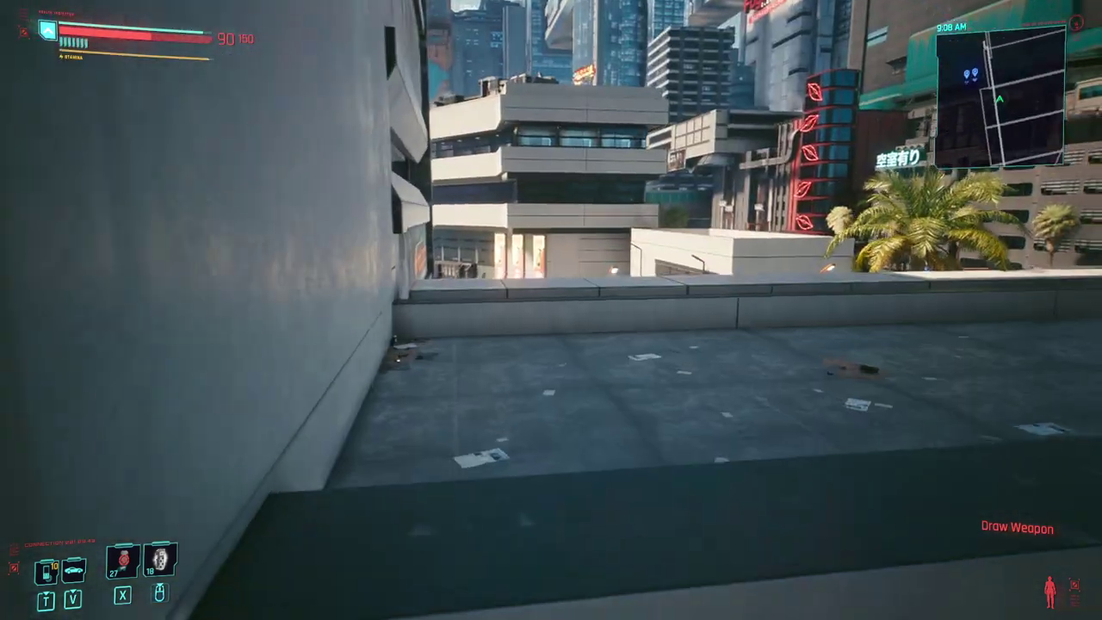
{"action": "key", "text": "s"}
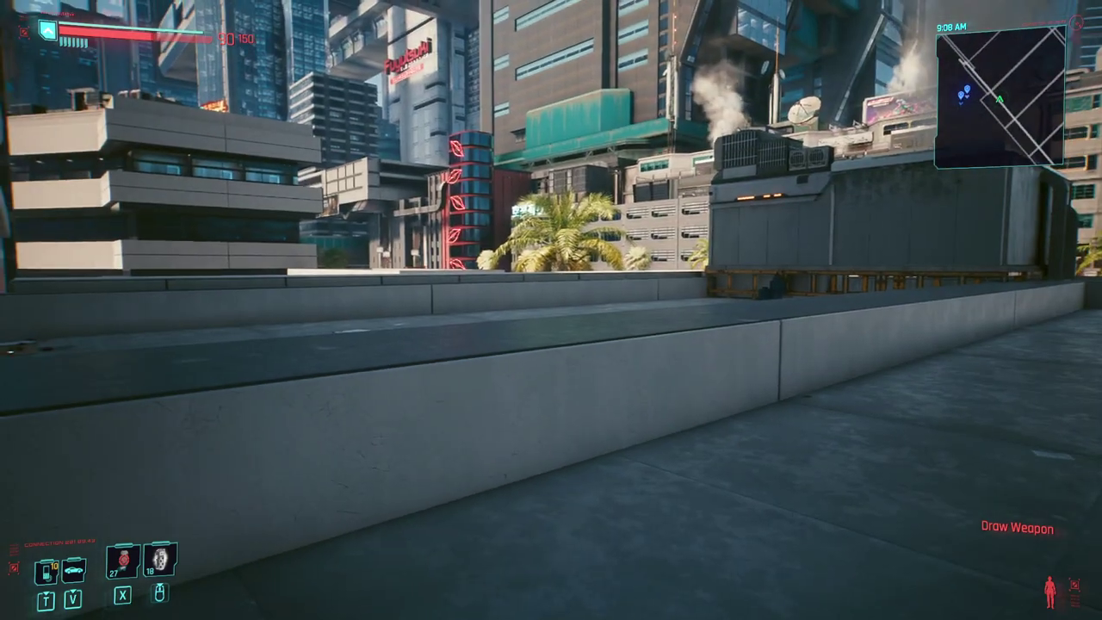
Test more wall jumps from the rooftop ledge, approaching from the opposite direction with the wall on the character's right.
{"action": "key", "text": "w"}
{"action": "key", "text": "space"}
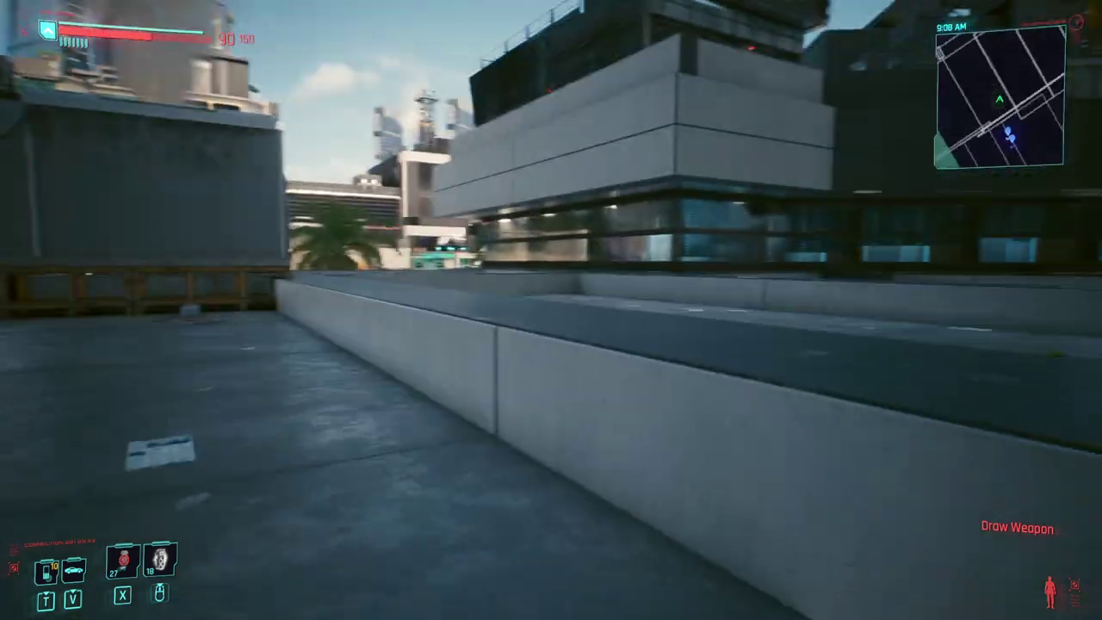
{"action": "key", "text": "w"}
{"action": "key", "text": "space"}
{"action": "key", "text": "w"}
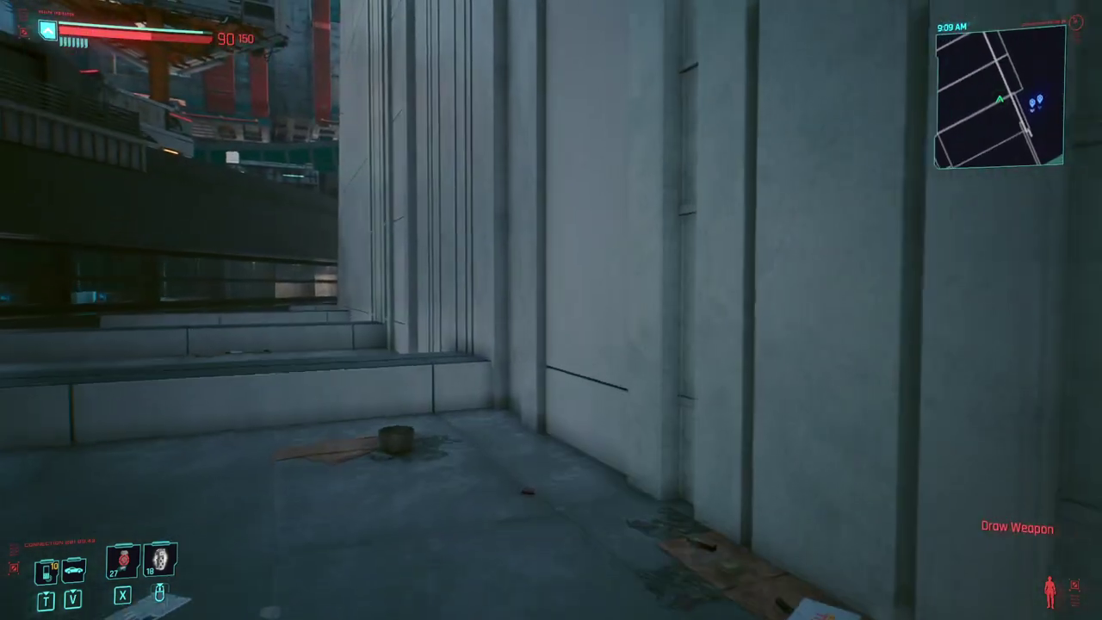
{"action": "key", "text": "w"}
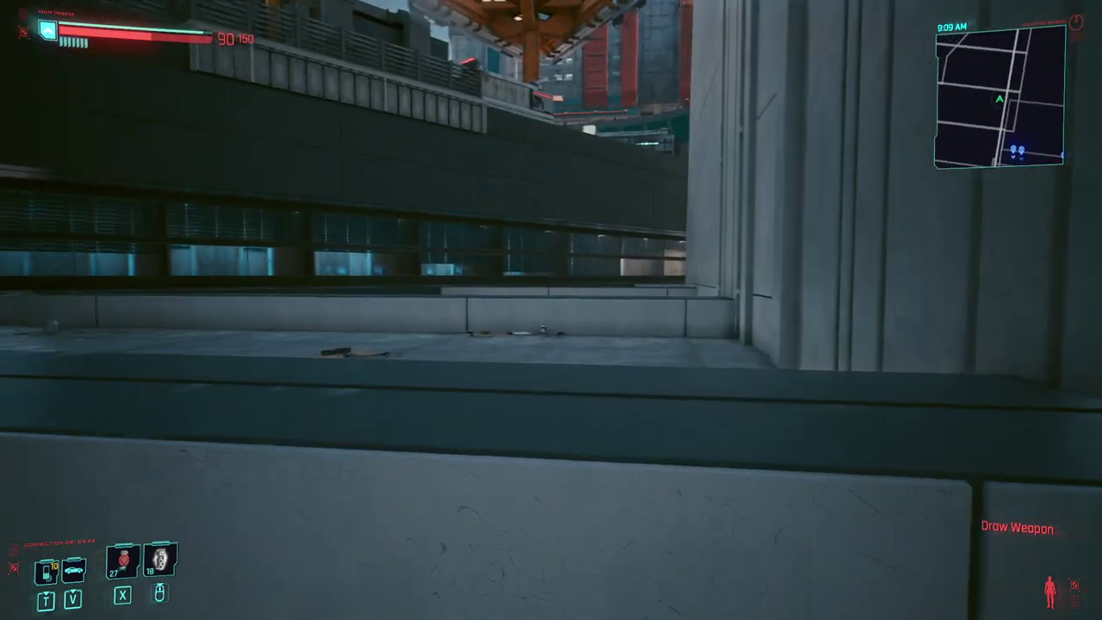
Switch to WallJump Config and set the back jump Yaw Turn % to 55 for the first extra angle and 17 for the second.
{"action": "key", "text": "alt+Tab"}
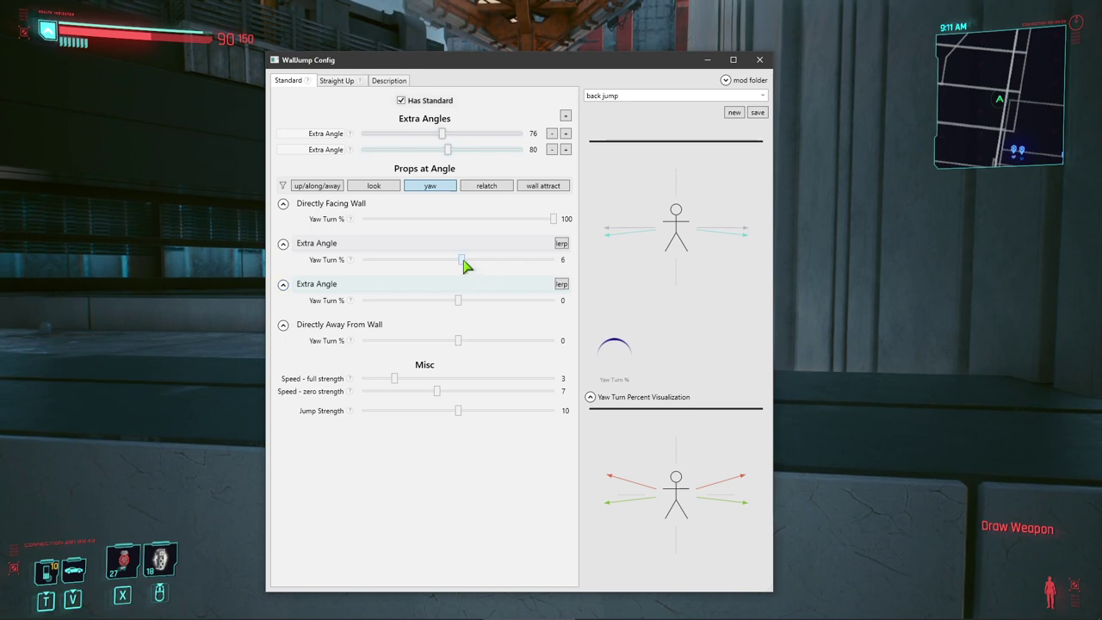
{"action": "left_click_drag", "start_coordinate": [462, 261], "coordinate": [503, 262]}
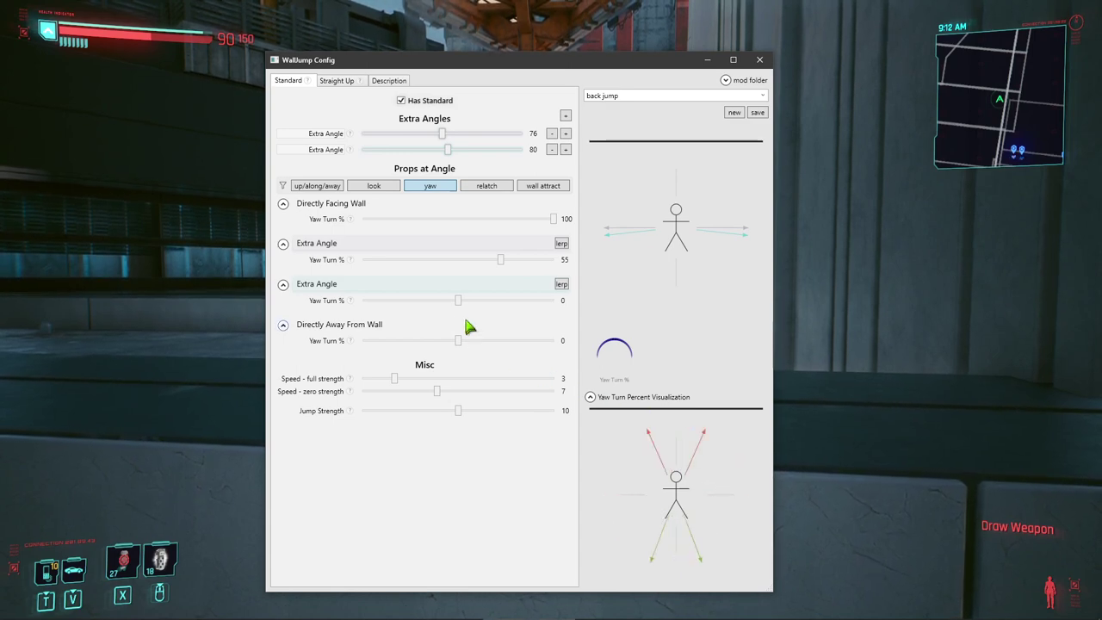
{"action": "left_click_drag", "start_coordinate": [457, 303], "coordinate": [473, 305]}
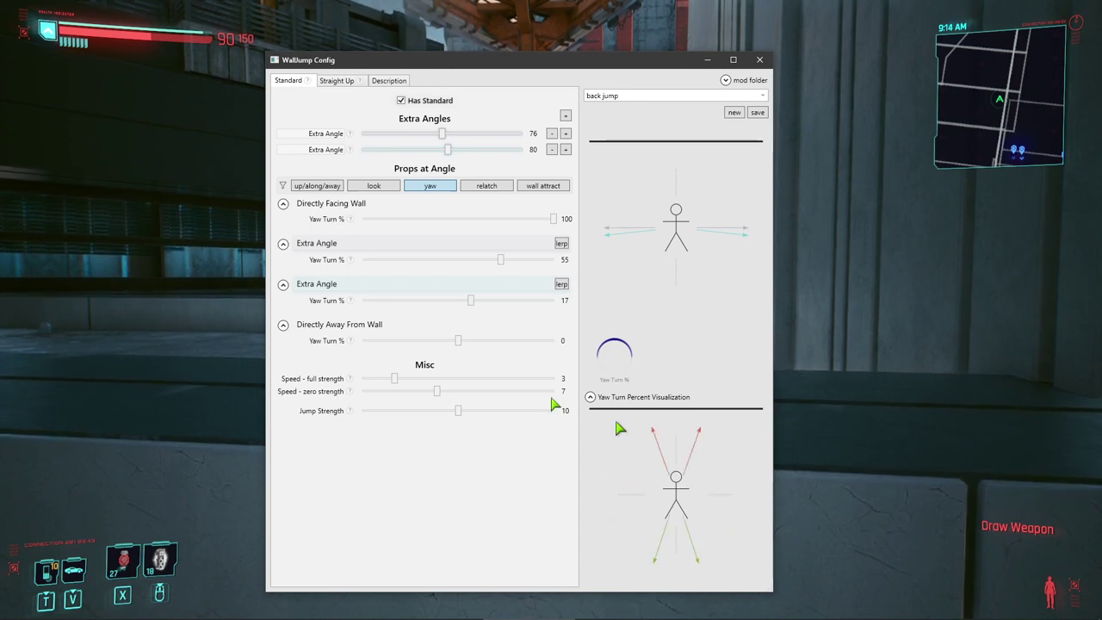
Try Directly Away From Wall yaw turns of 1E, 29, 100 and 75, with the second extra angle at 38 and 54.
{"action": "left_click_drag", "start_coordinate": [468, 343], "coordinate": [474, 342]}
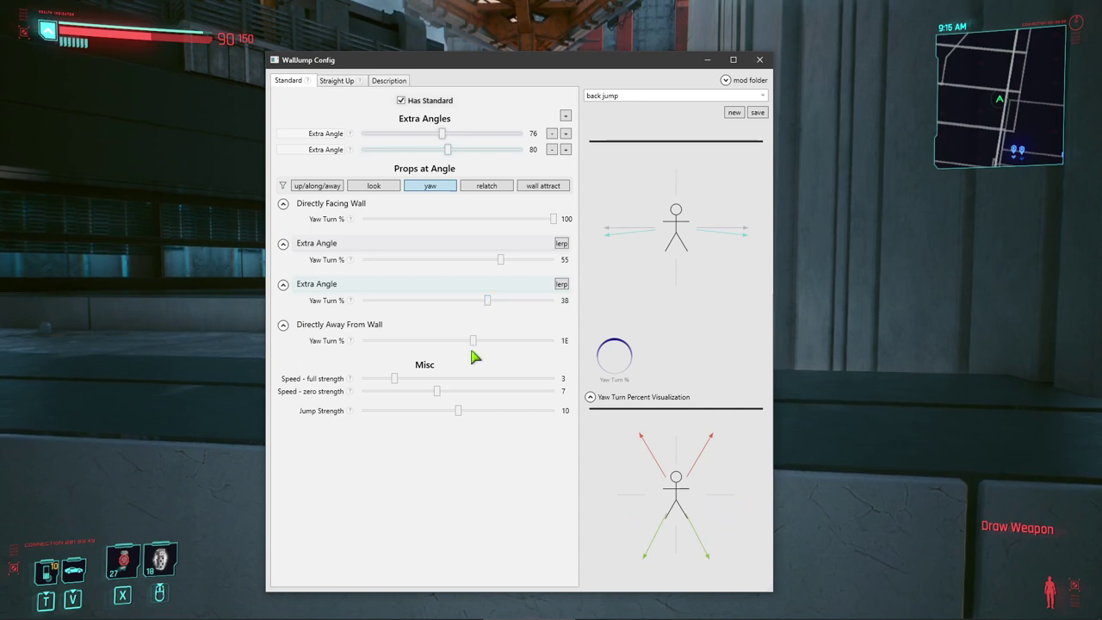
{"action": "left_click_drag", "start_coordinate": [473, 341], "coordinate": [477, 341]}
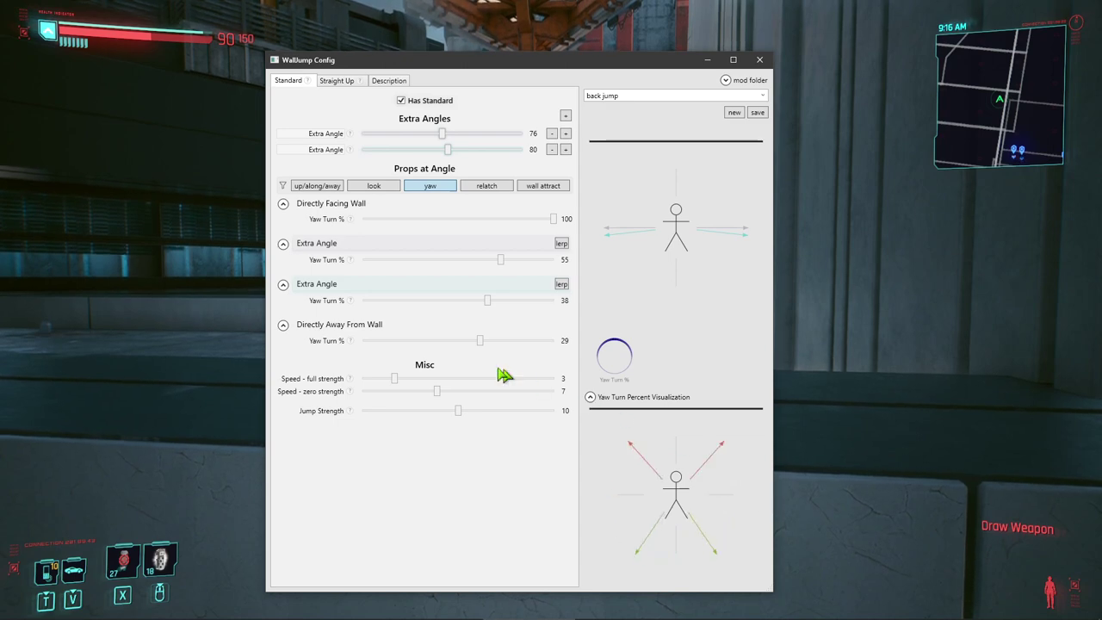
{"action": "left_click_drag", "start_coordinate": [508, 344], "coordinate": [556, 344]}
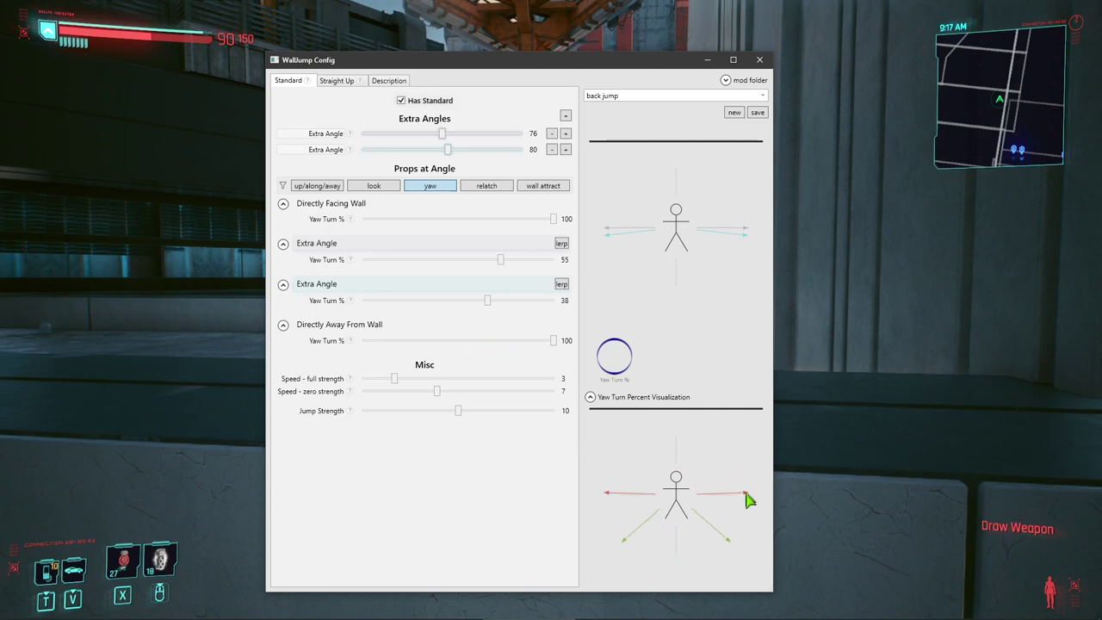
{"action": "left_click_drag", "start_coordinate": [488, 301], "coordinate": [498, 300]}
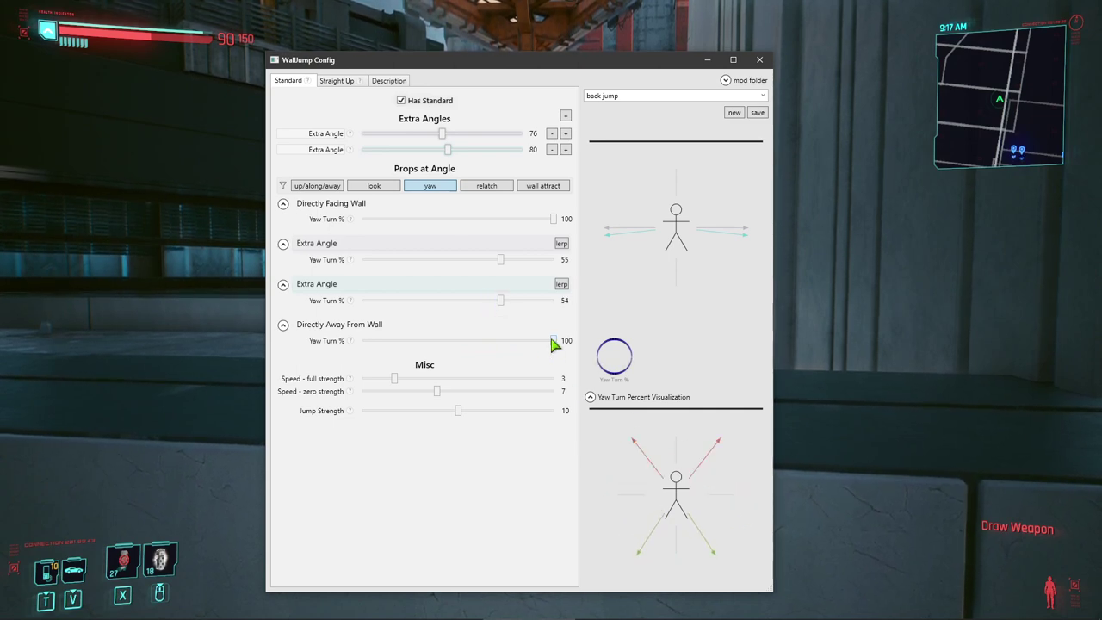
{"action": "left_click_drag", "start_coordinate": [525, 344], "coordinate": [517, 345]}
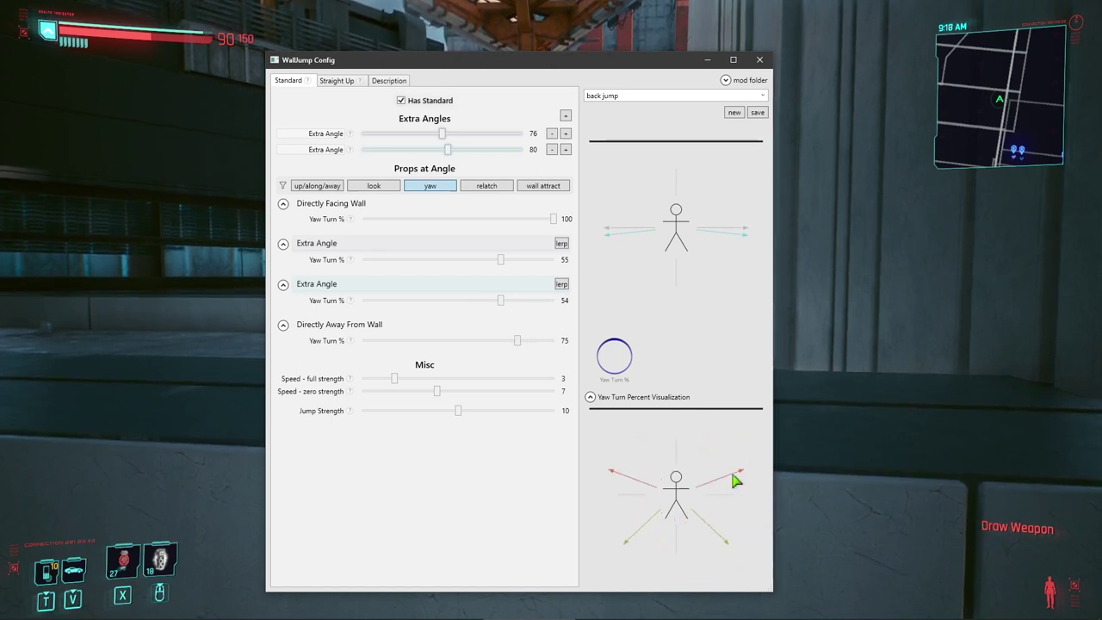
Set Yaw Turn % to 0 for Directly Away From Wall, 4X and 37 for the extra angles, and save the back jump configuration.
{"action": "left_click_drag", "start_coordinate": [509, 343], "coordinate": [480, 342]}
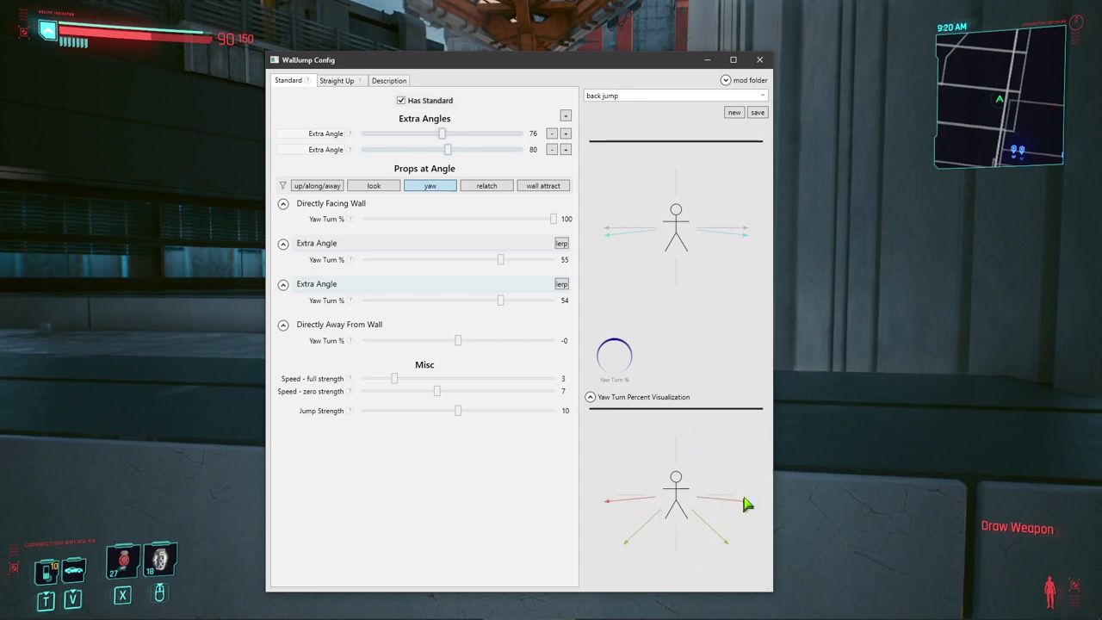
{"action": "left_click_drag", "start_coordinate": [502, 301], "coordinate": [499, 303]}
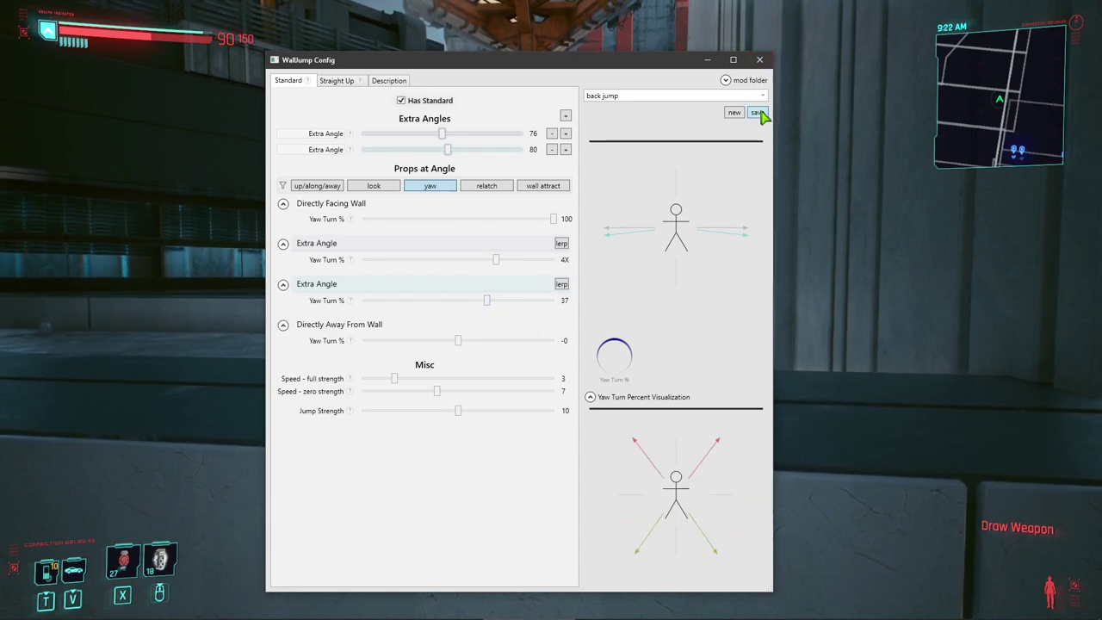
Switch to the game and reload all mods in Cyber Engine Tweaks.
{"action": "key", "text": "alt+Tab"}
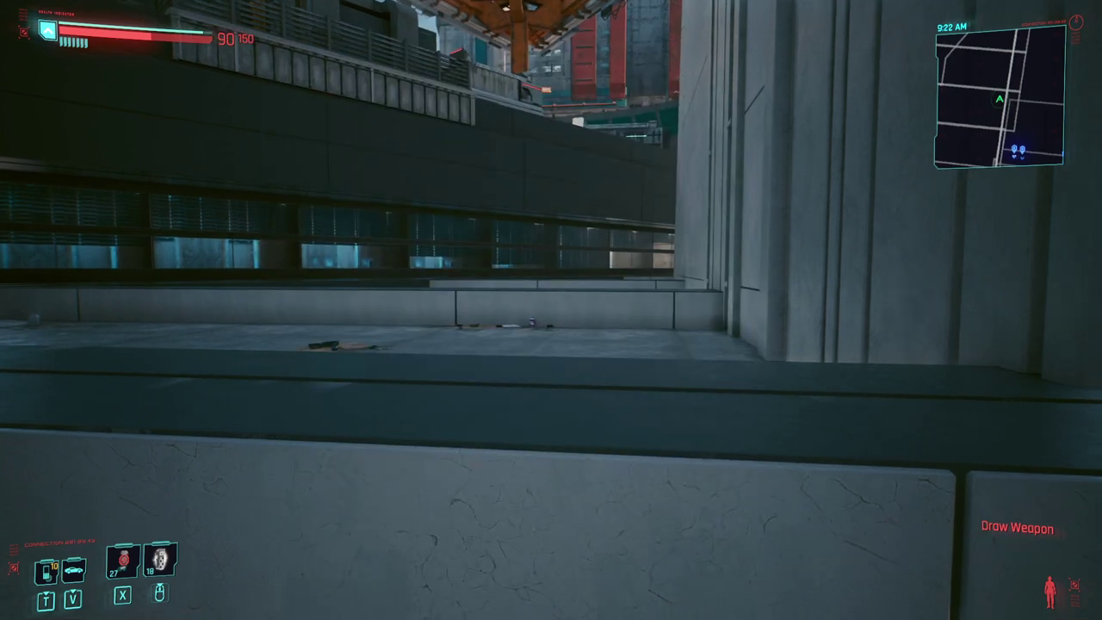
{"action": "key", "text": "grave"}
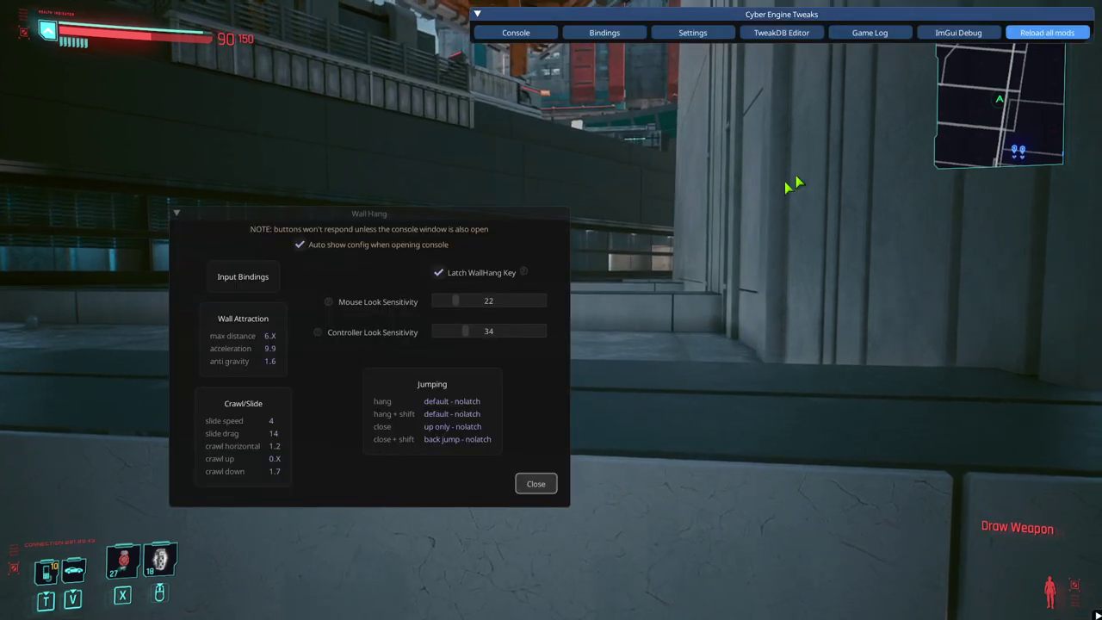
{"action": "key", "text": "grave"}
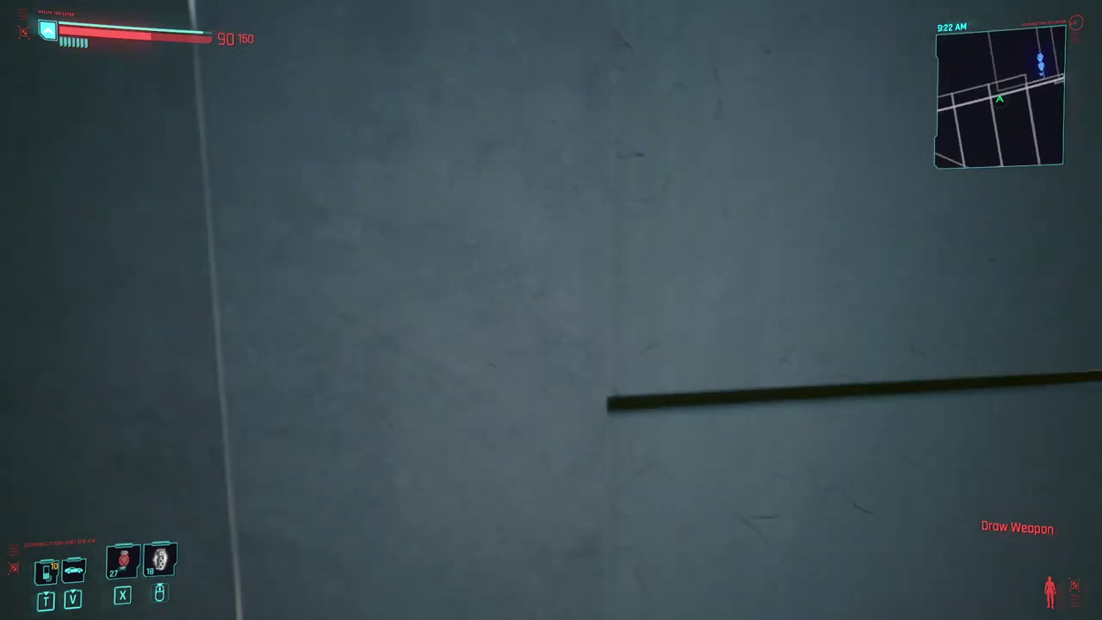
Test the reloaded back jump settings by jumping off the concrete wall both head-on and while moving along it.
{"action": "key", "text": "space"}
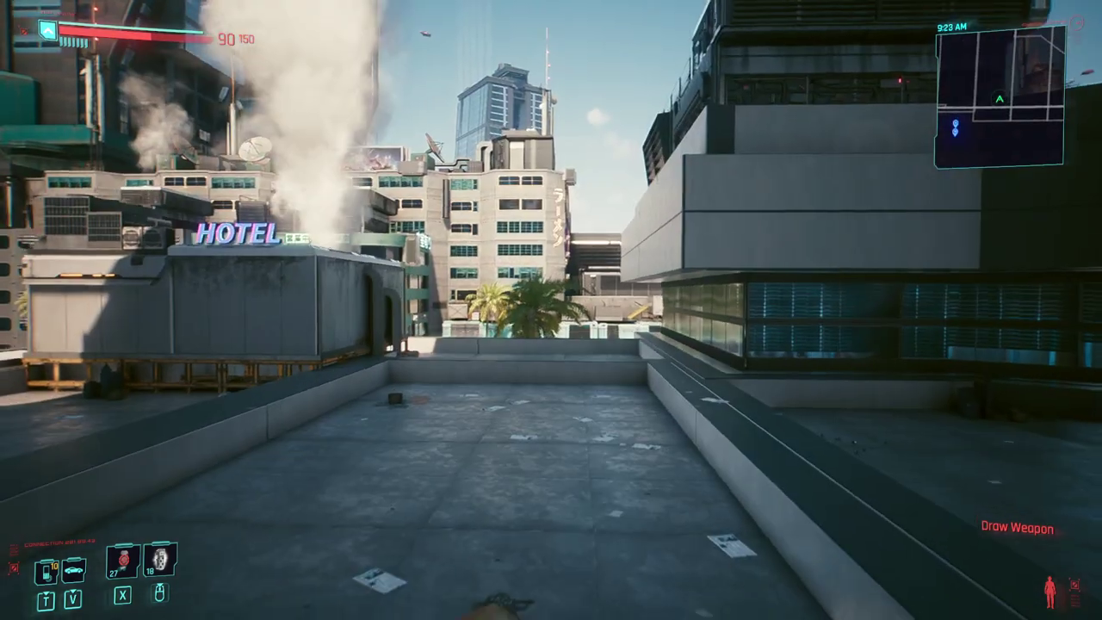
{"action": "key", "text": "w"}
{"action": "key", "text": "w"}
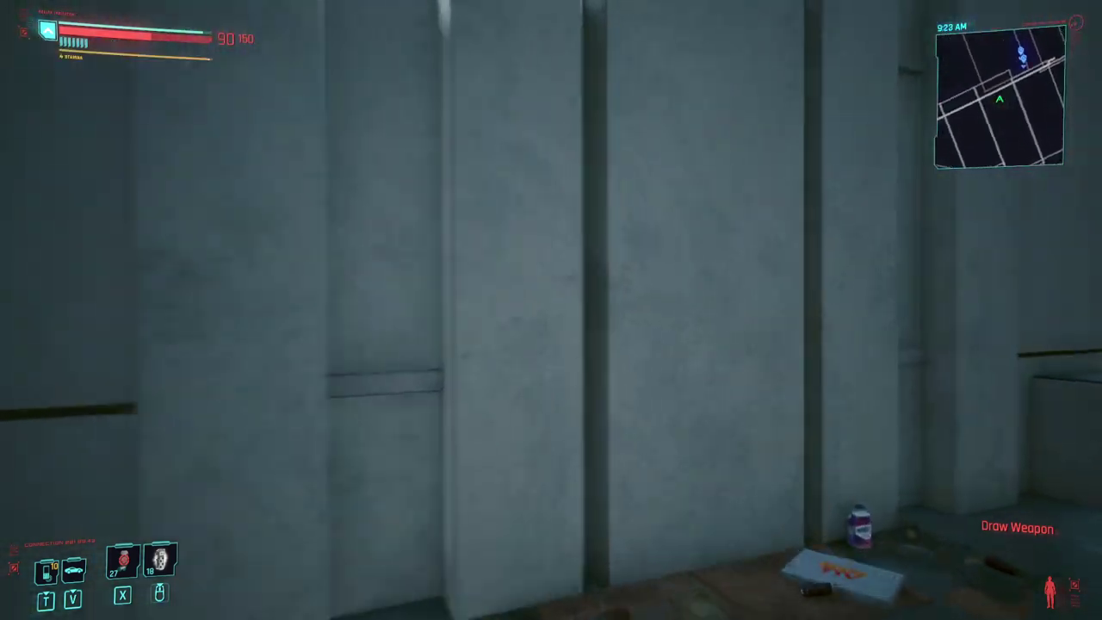
{"action": "key", "text": "w"}
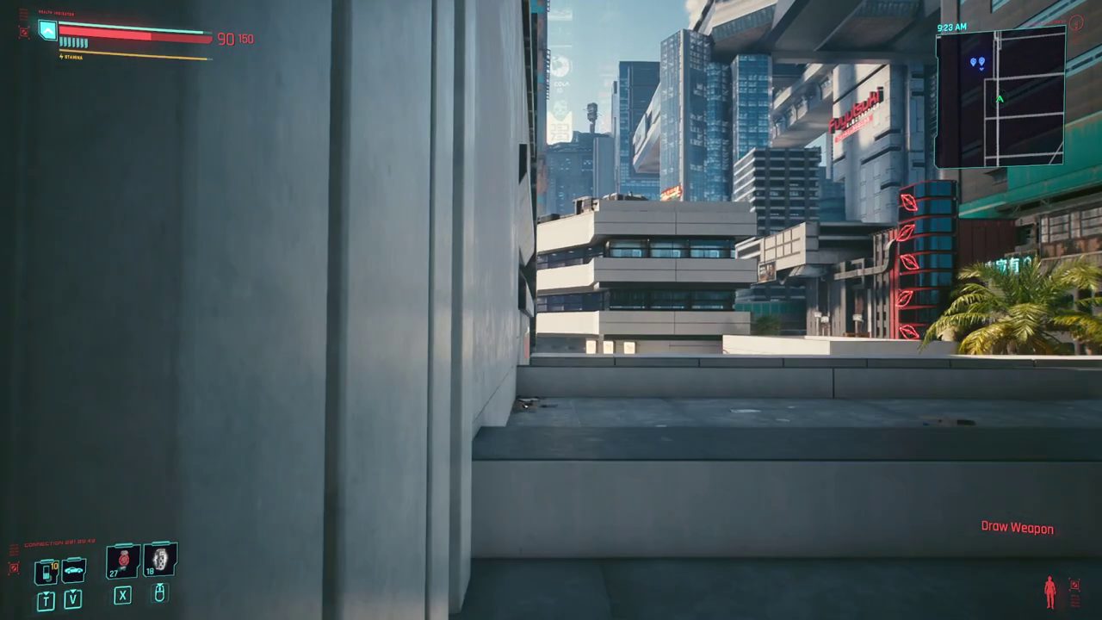
{"action": "key", "text": "w"}
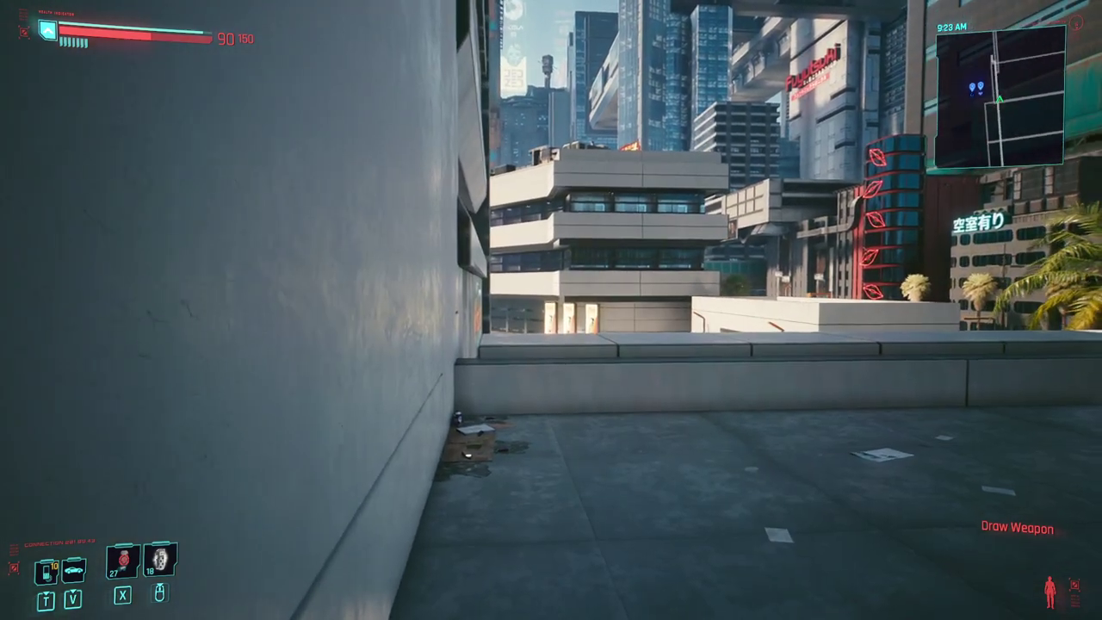
Check the Yaw Turn Percent Visualization in WallJump Config, and return to the game to test jumping while parallel to the wall.
{"action": "key", "text": "grave"}
{"action": "key", "text": "alt+Tab"}
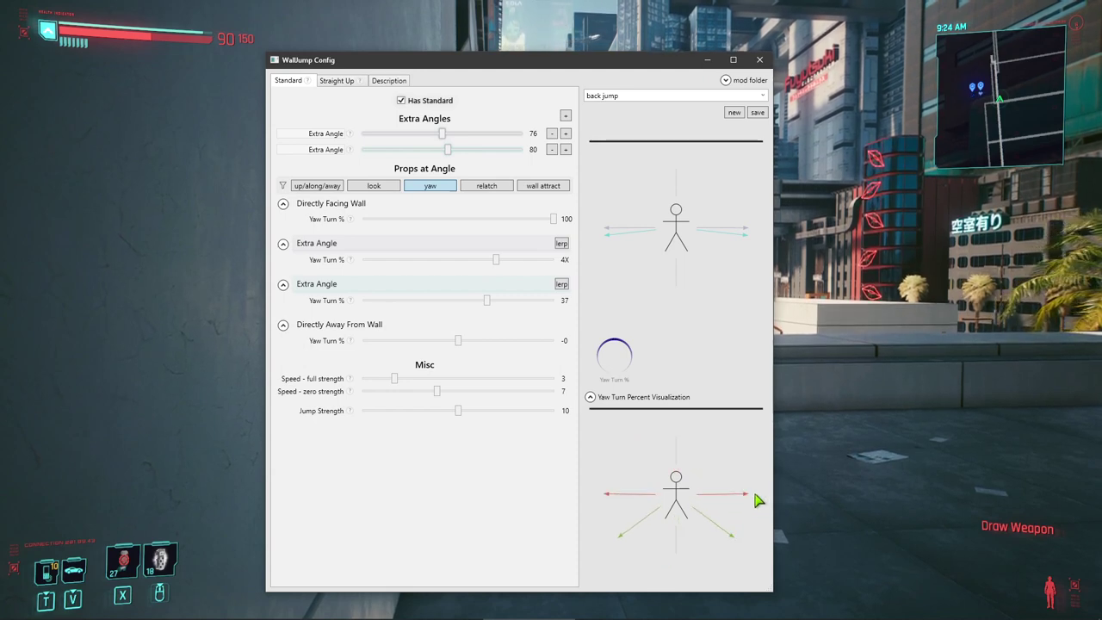
{"action": "key", "text": "alt+Tab"}
{"action": "key", "text": "w"}
{"action": "key", "text": "space"}
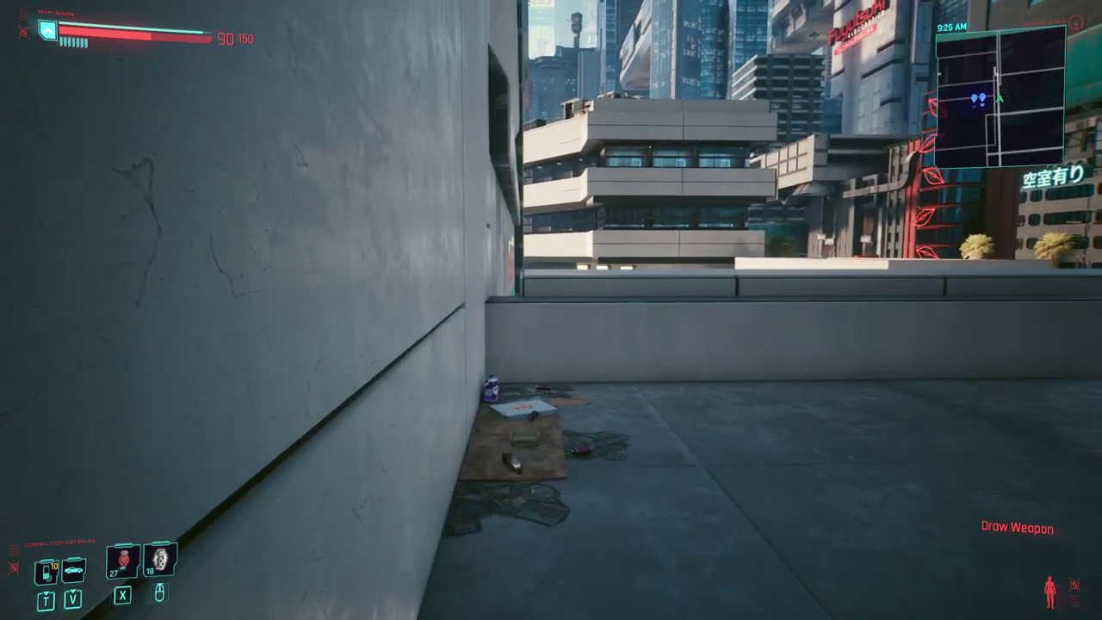
{"action": "key", "text": "space"}
{"action": "key", "text": "w"}
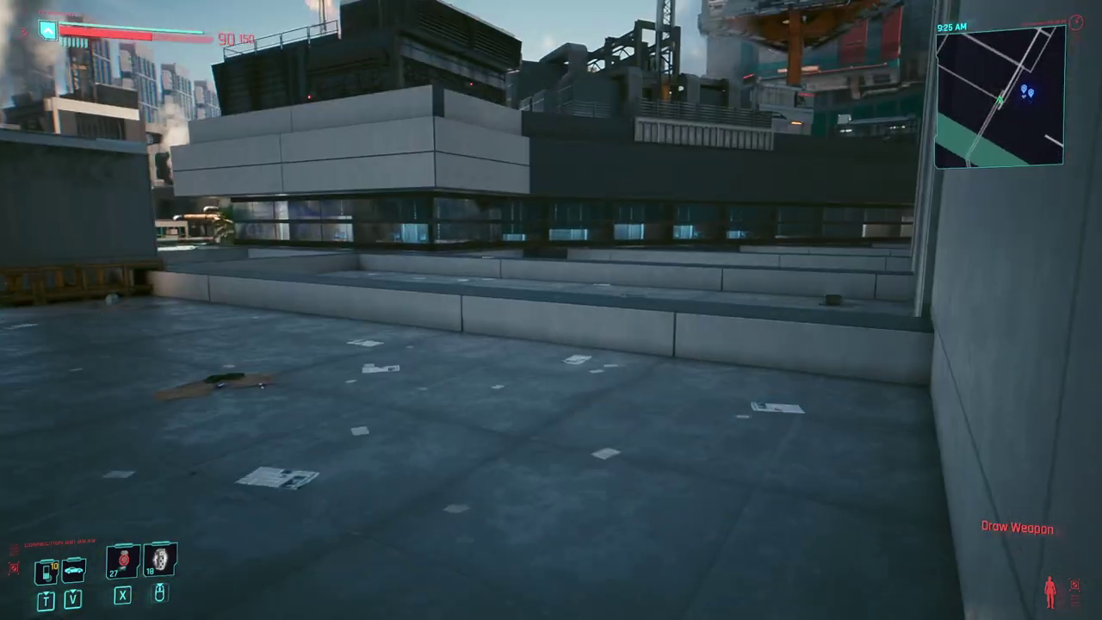
Switch to WallJump Config and show the look properties alongside yaw for every angle.
{"action": "key", "text": "alt+Tab"}
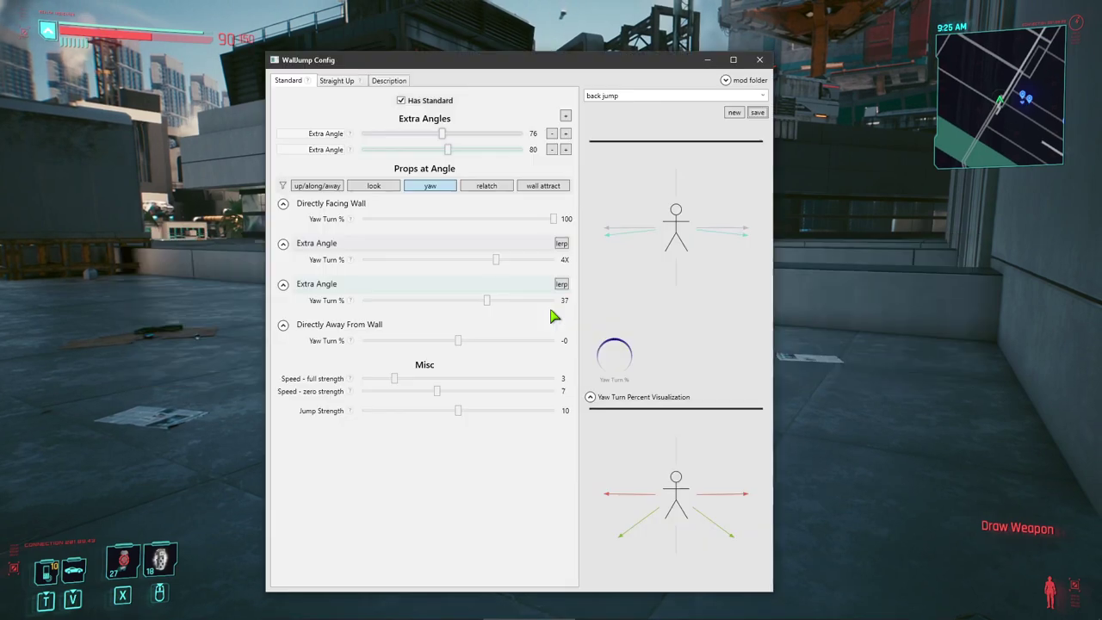
{"action": "left_click", "coordinate": [377, 188]}
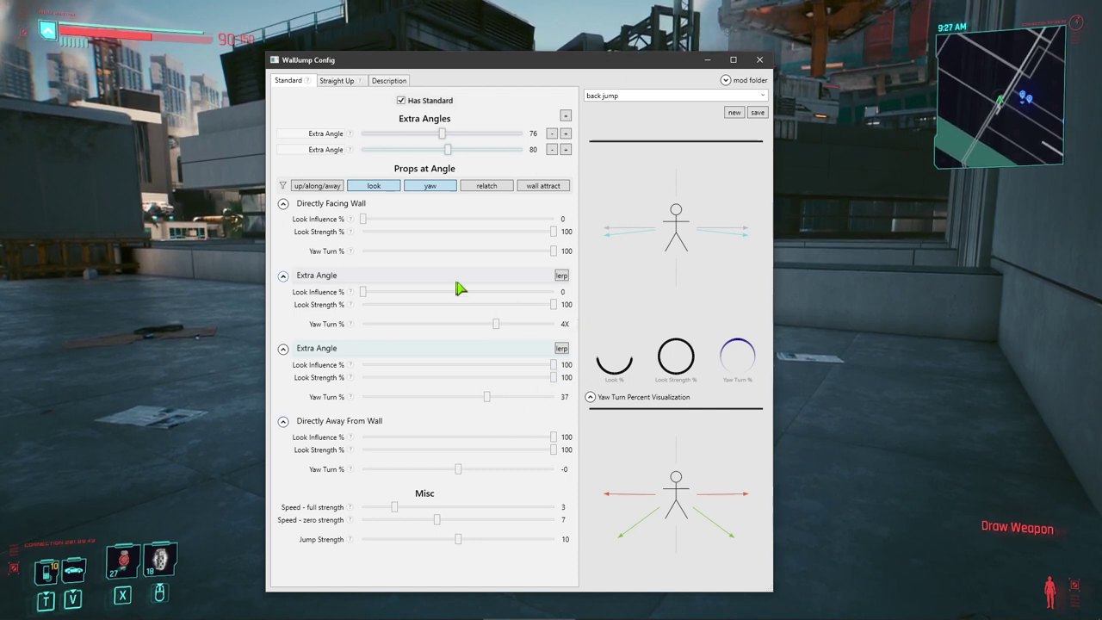
Return to the game and test repeated wall jumps across the rooftop ledges, approaching the concrete wall from different angles.
{"action": "key", "text": "alt+Tab"}
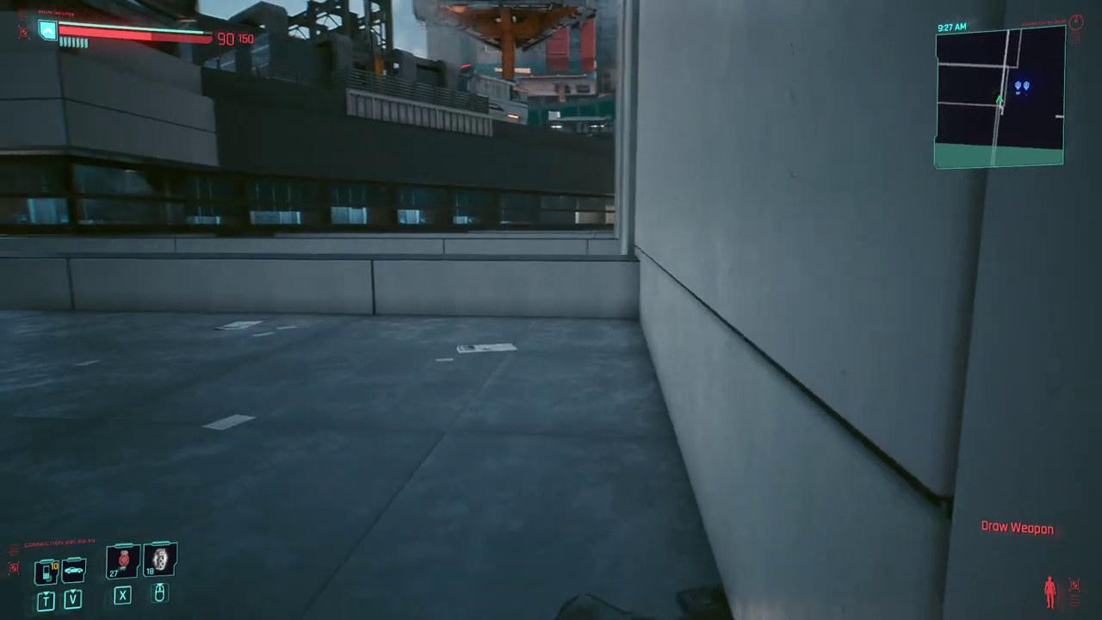
{"action": "key", "text": "w"}
{"action": "key", "text": "space"}
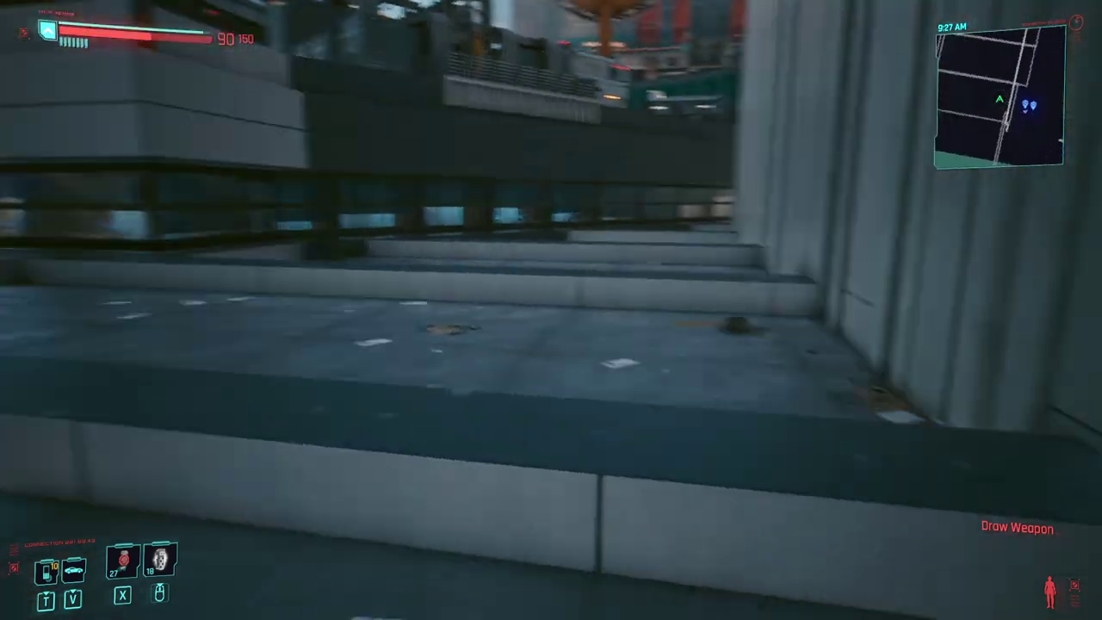
{"action": "key", "text": "w"}
{"action": "key", "text": "space"}
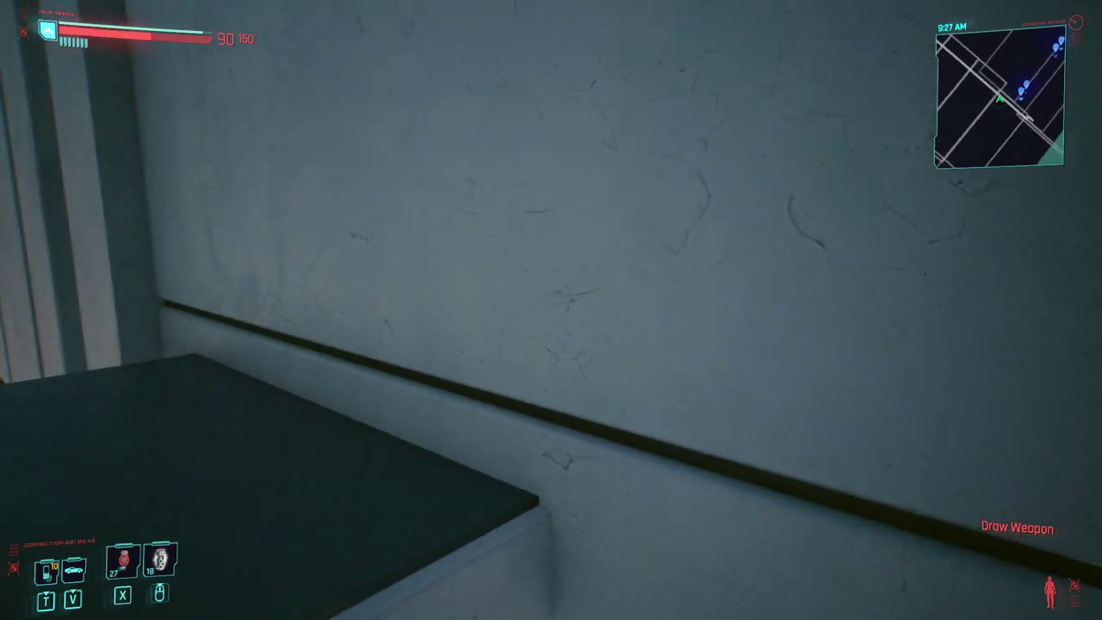
{"action": "key", "text": "space"}
{"action": "key", "text": "w"}
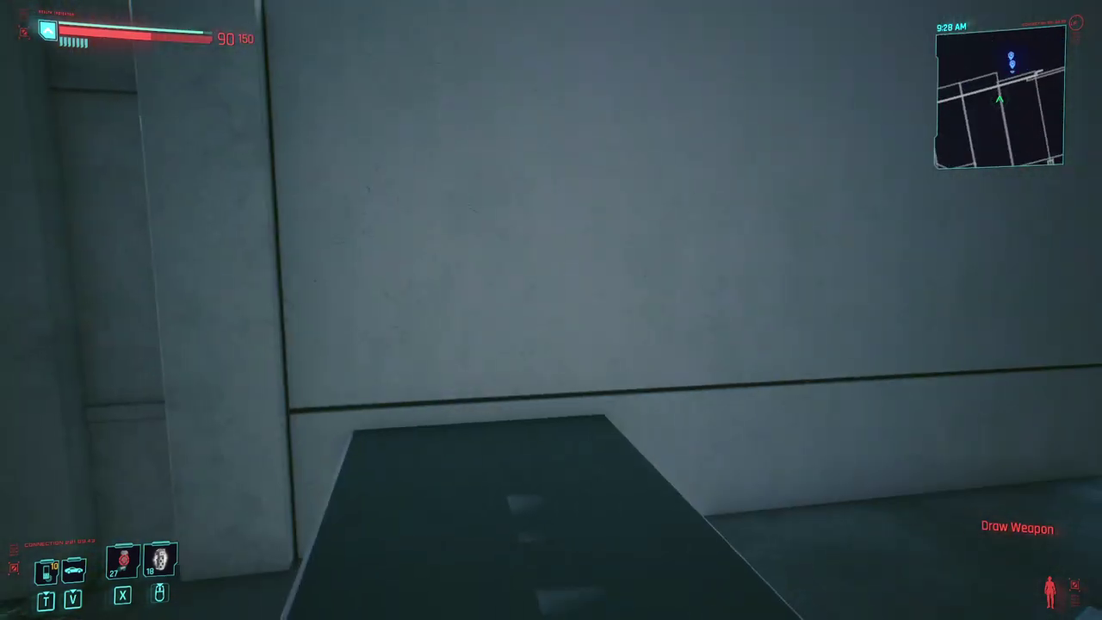
{"action": "key", "text": "space"}
{"action": "key", "text": "space"}
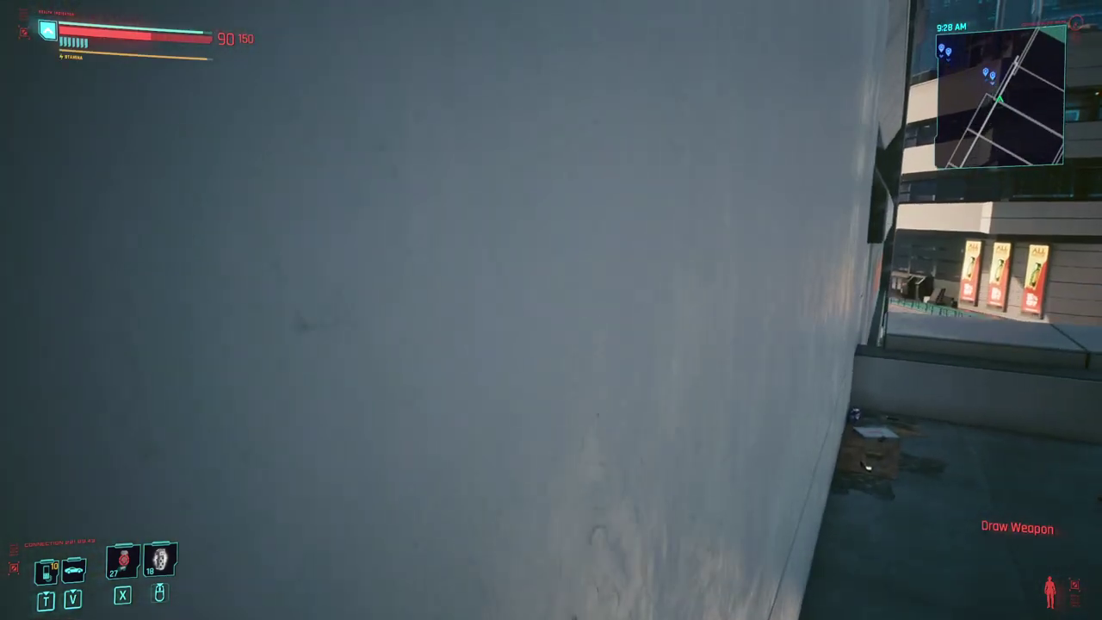
Check the back jump look and yaw values in WallJump Config, and return to the game to reload all mods.
{"action": "key", "text": "d"}
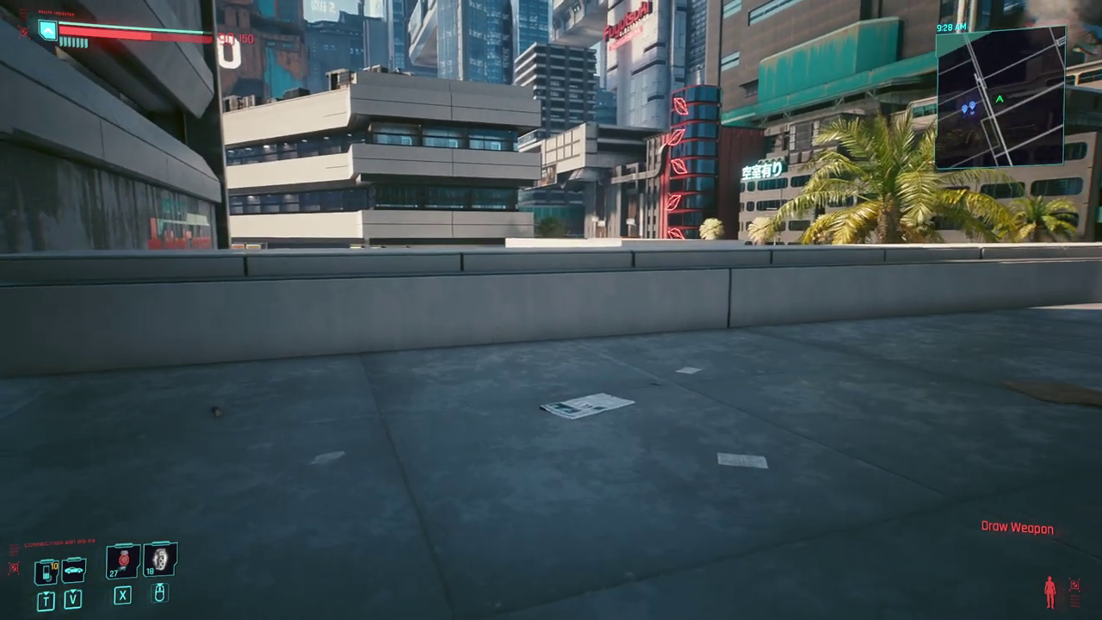
{"action": "key", "text": "alt+Tab"}
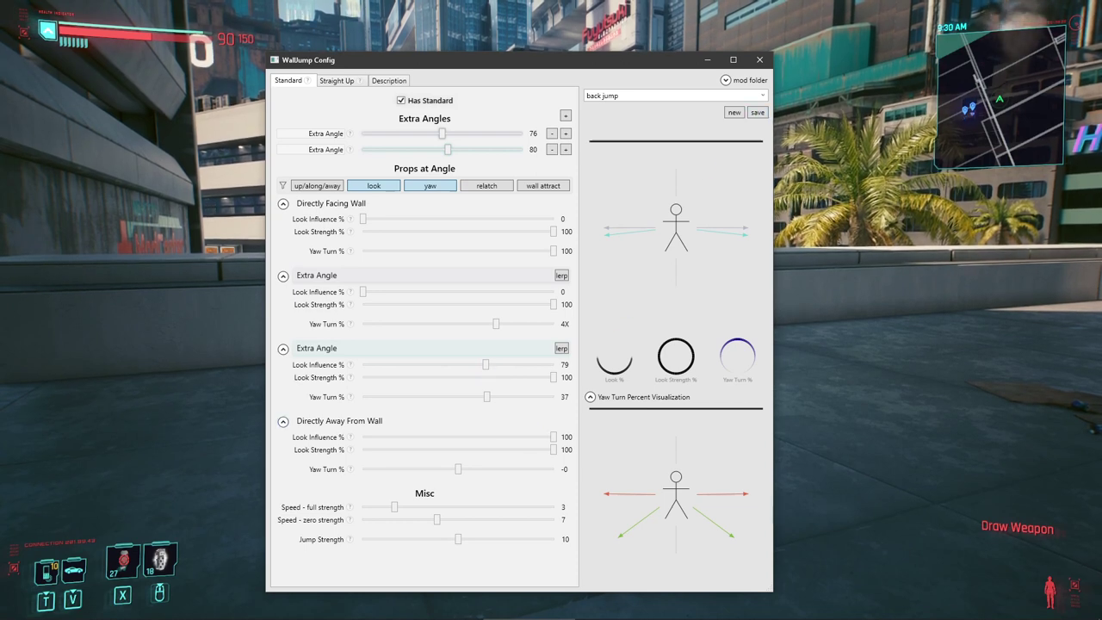
{"action": "key", "text": "alt+Tab"}
{"action": "key", "text": "grave"}
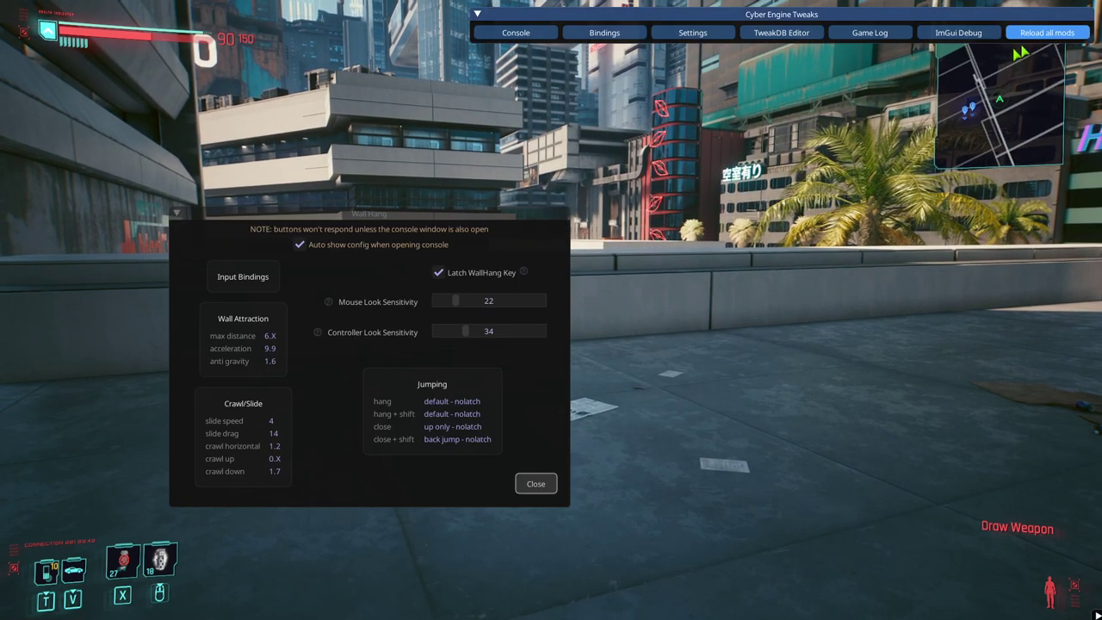
{"action": "key", "text": "grave"}
Test the back jump by running along the rooftop's concrete wall and jumping with the wall on either side.
{"action": "key", "text": "w"}
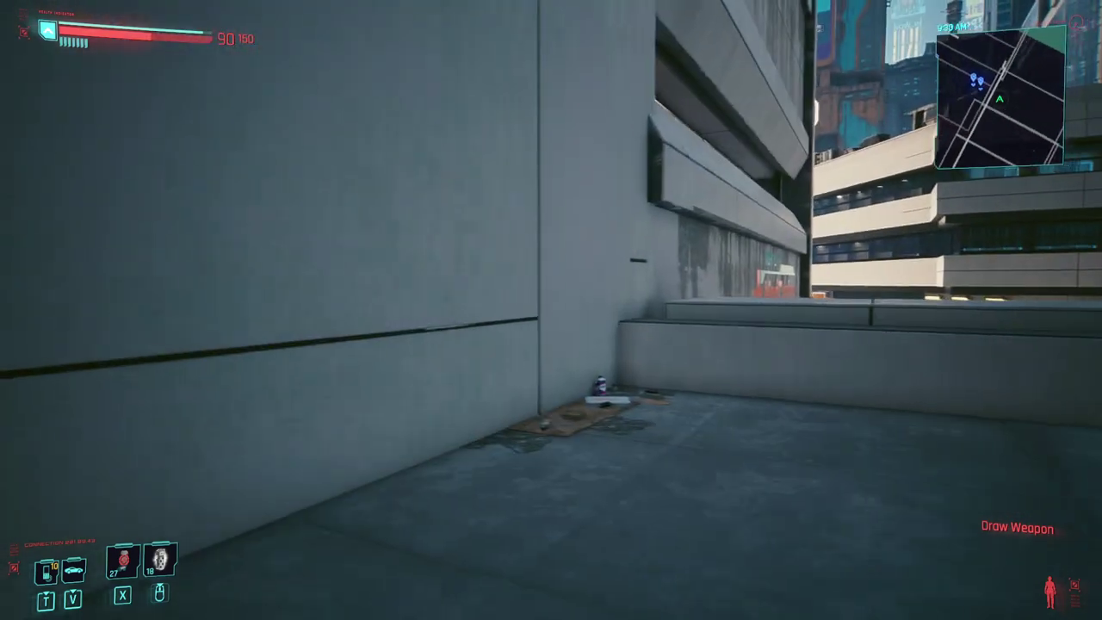
{"action": "key", "text": "s"}
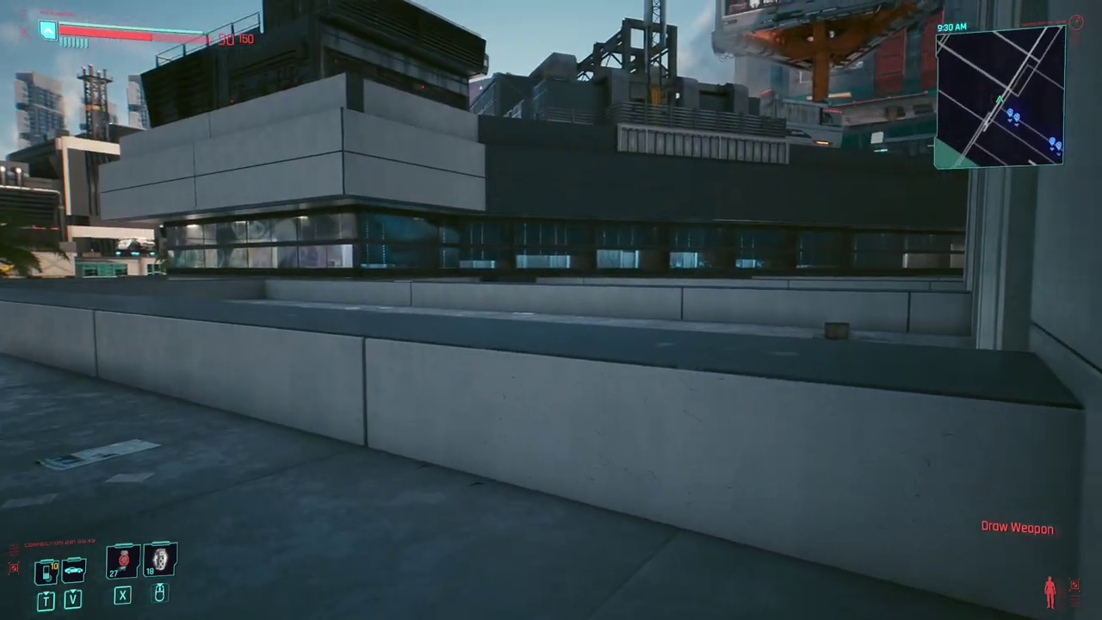
{"action": "key", "text": "w"}
{"action": "key", "text": "w"}
{"action": "key", "text": "space"}
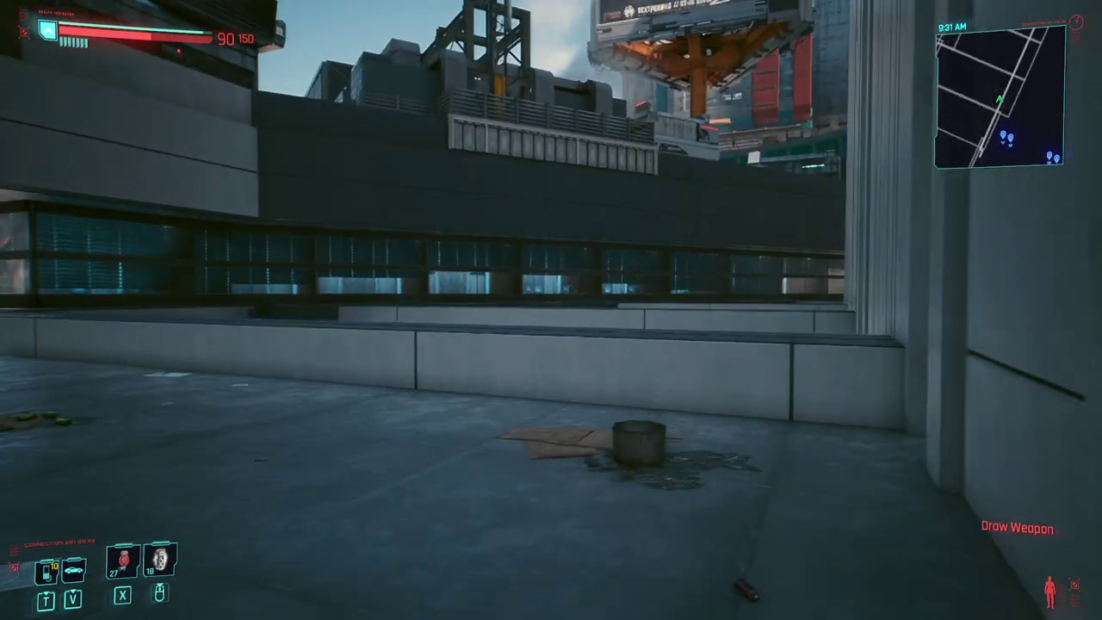
{"action": "key", "text": "d"}
{"action": "key", "text": "space"}
{"action": "key", "text": "w"}
{"action": "key", "text": "space"}
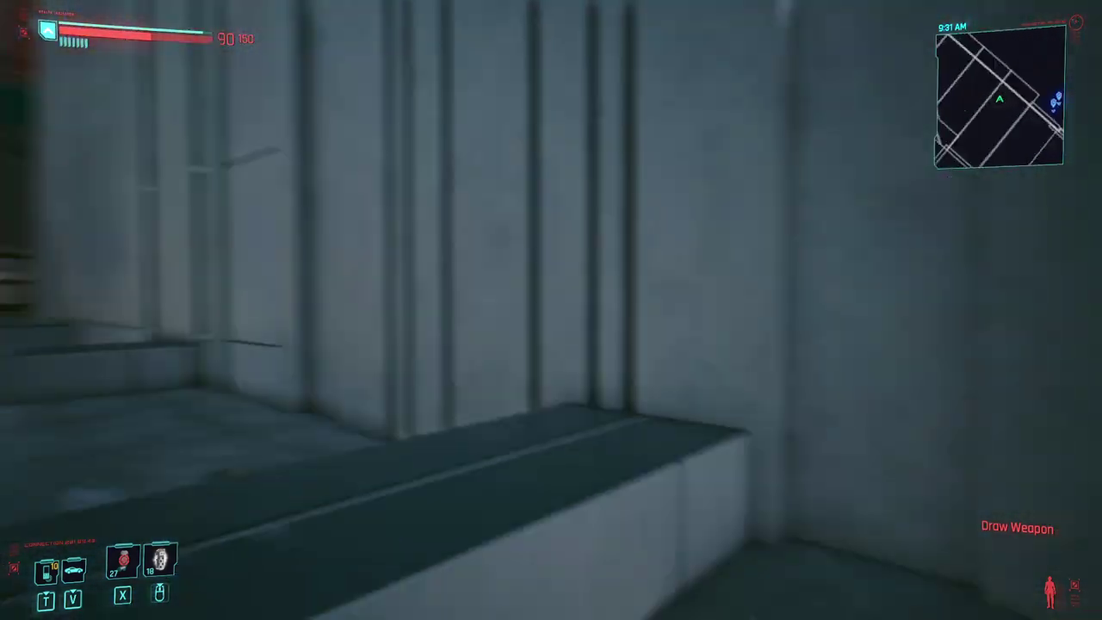
Test further wall jumps against the ribbed concrete pillars, approaching them head-on and turning back across the rooftop.
{"action": "key", "text": "d"}
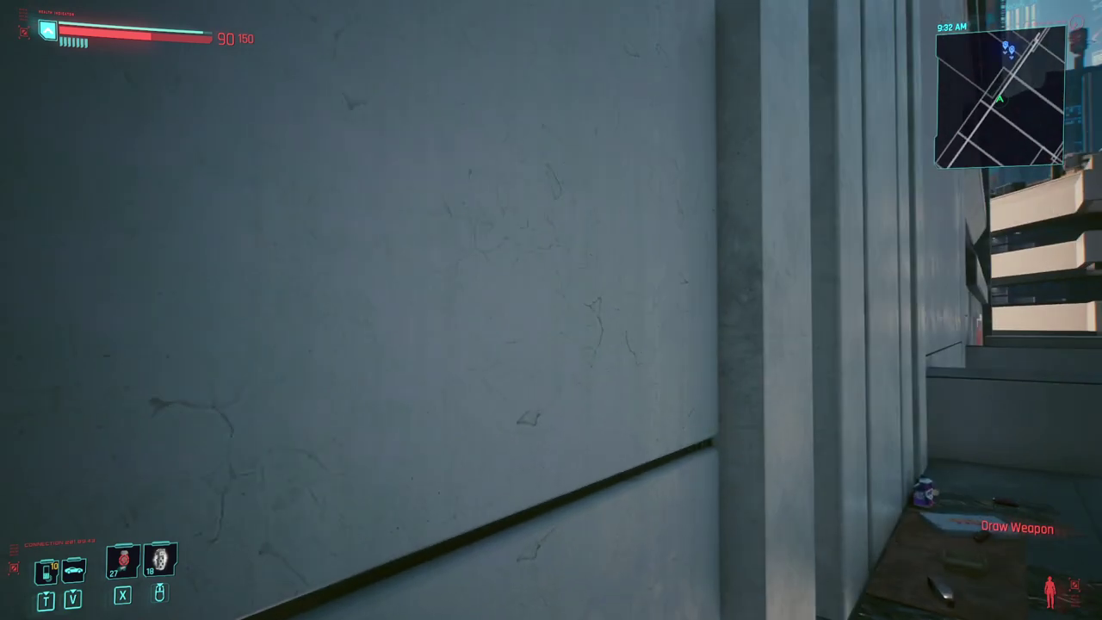
{"action": "key", "text": "w"}
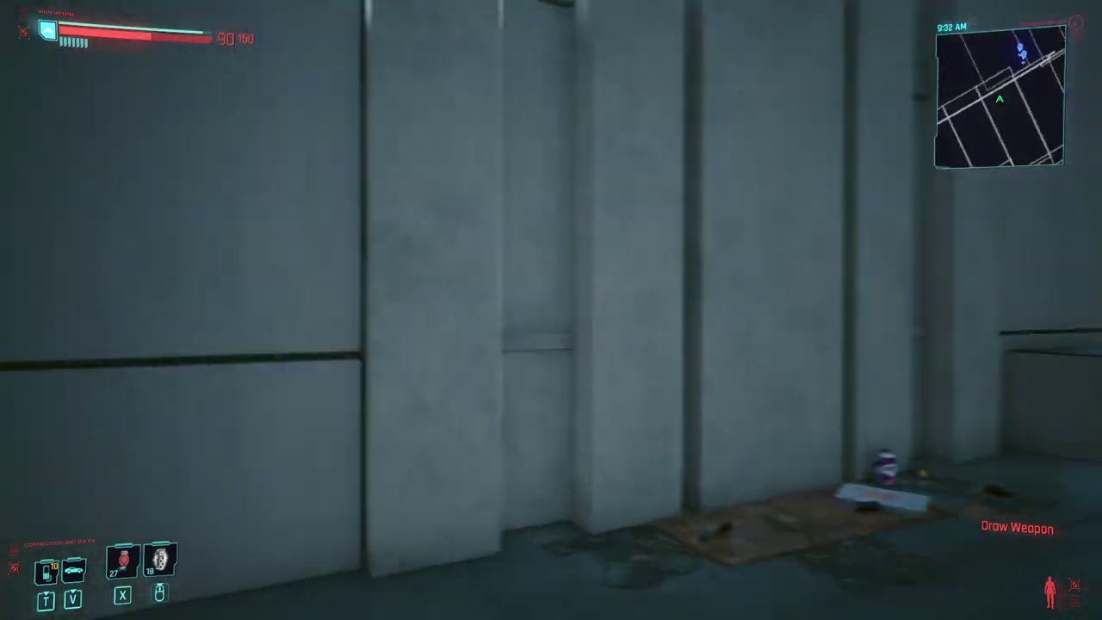
{"action": "key", "text": "space"}
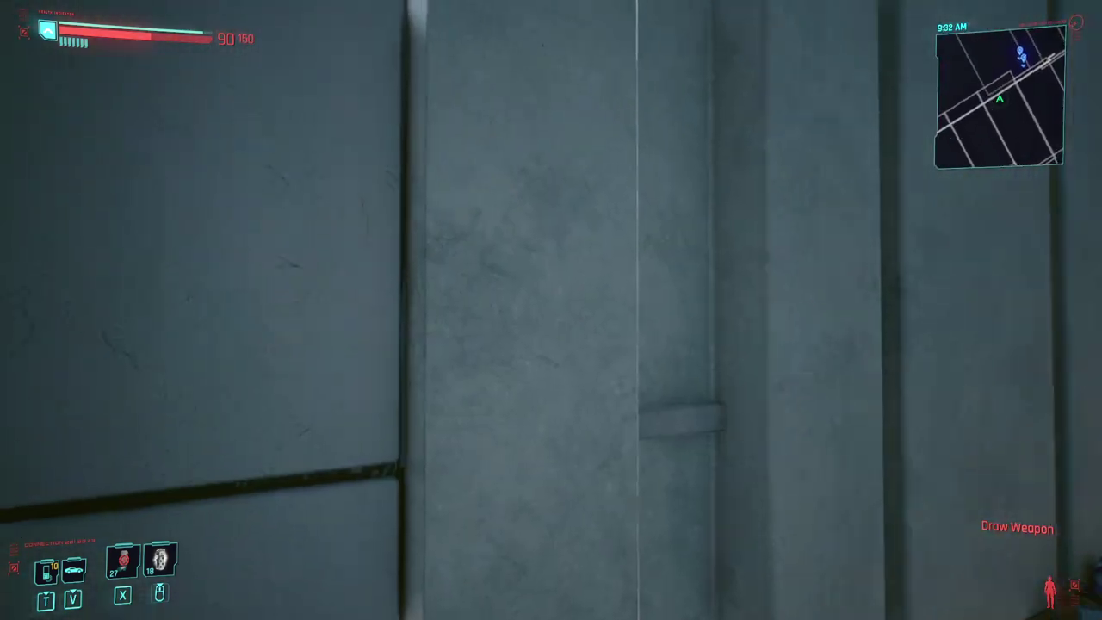
{"action": "key", "text": "w"}
{"action": "key", "text": "s"}
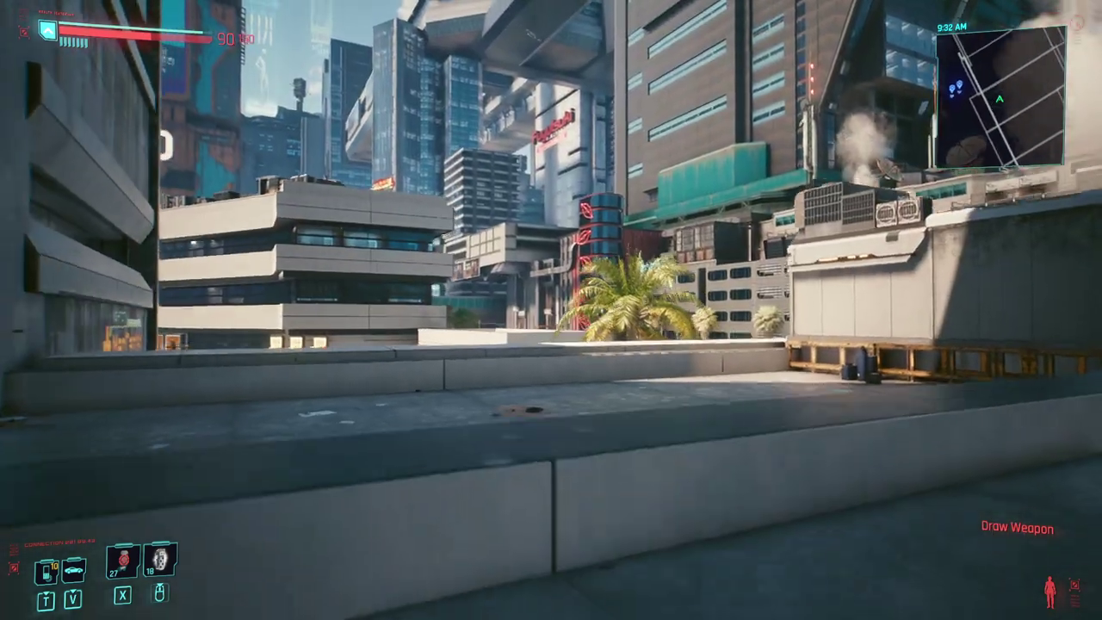
{"action": "key", "text": "w"}
{"action": "key", "text": "space"}
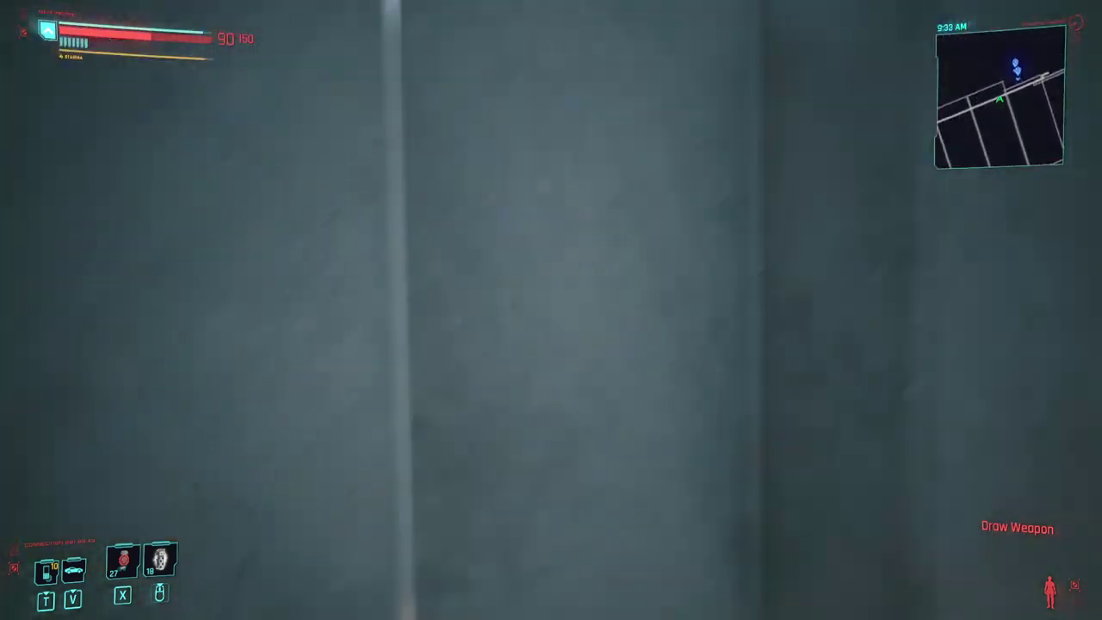
{"action": "key", "text": "w"}
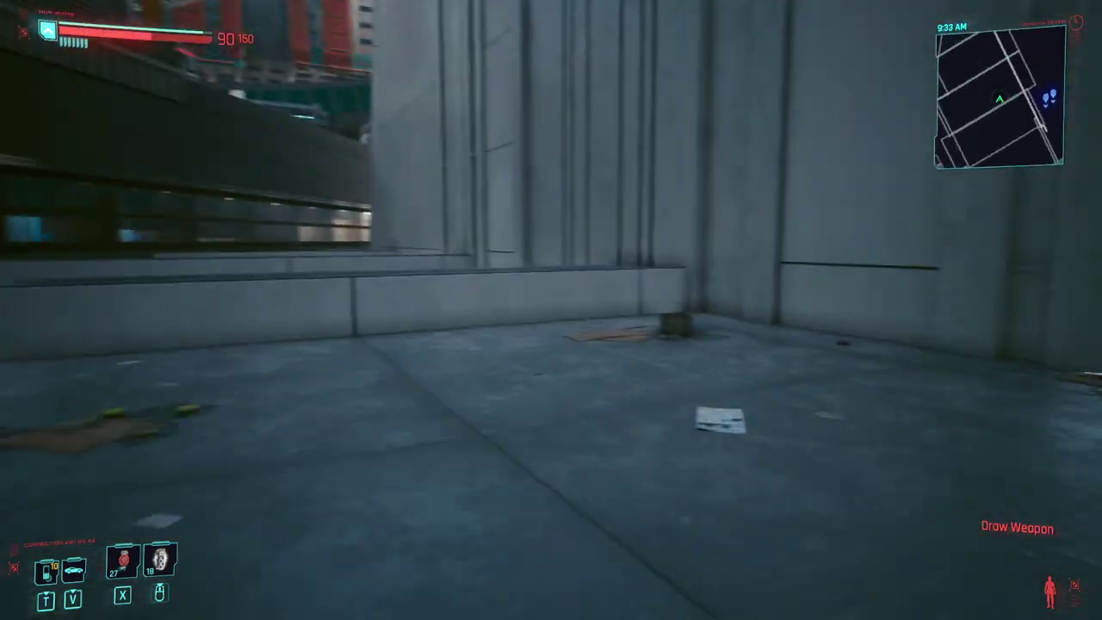
{"action": "key", "text": "w"}
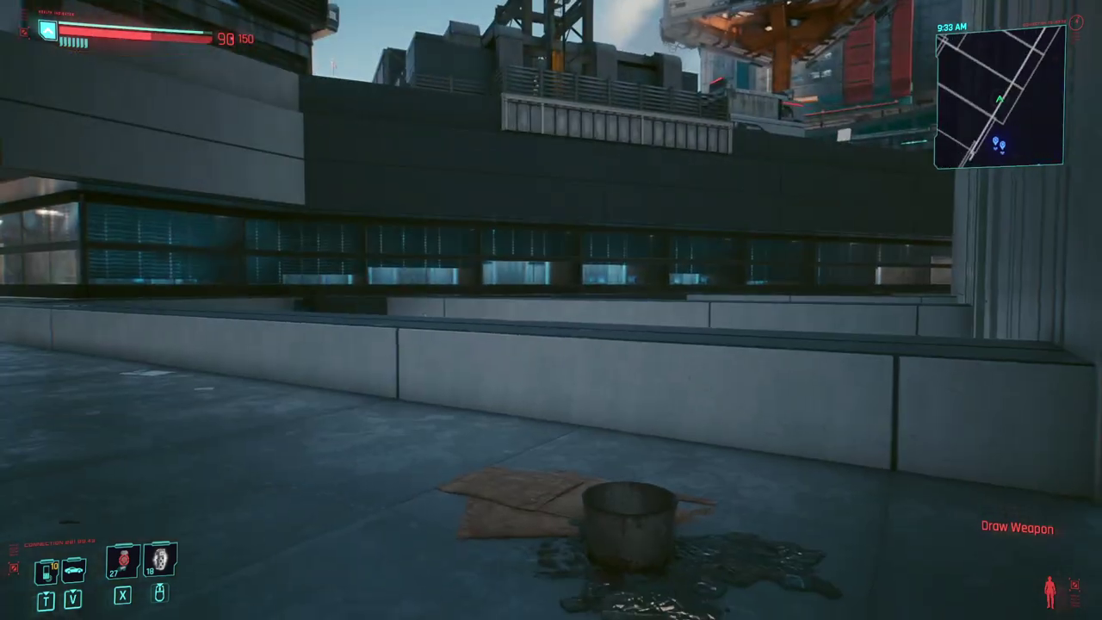
{"action": "key", "text": "w"}
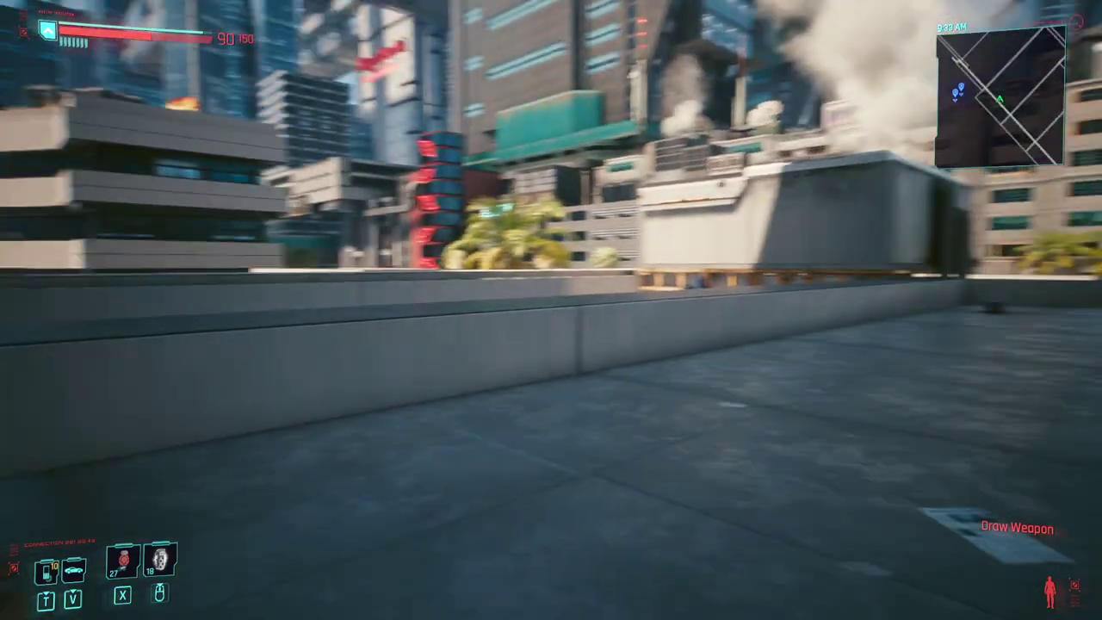
Switch to WallJump Config, load the yaw demo configuration and expand its Directly Facing Wall and Directly Away From Wall properties.
{"action": "key", "text": "alt+Tab"}
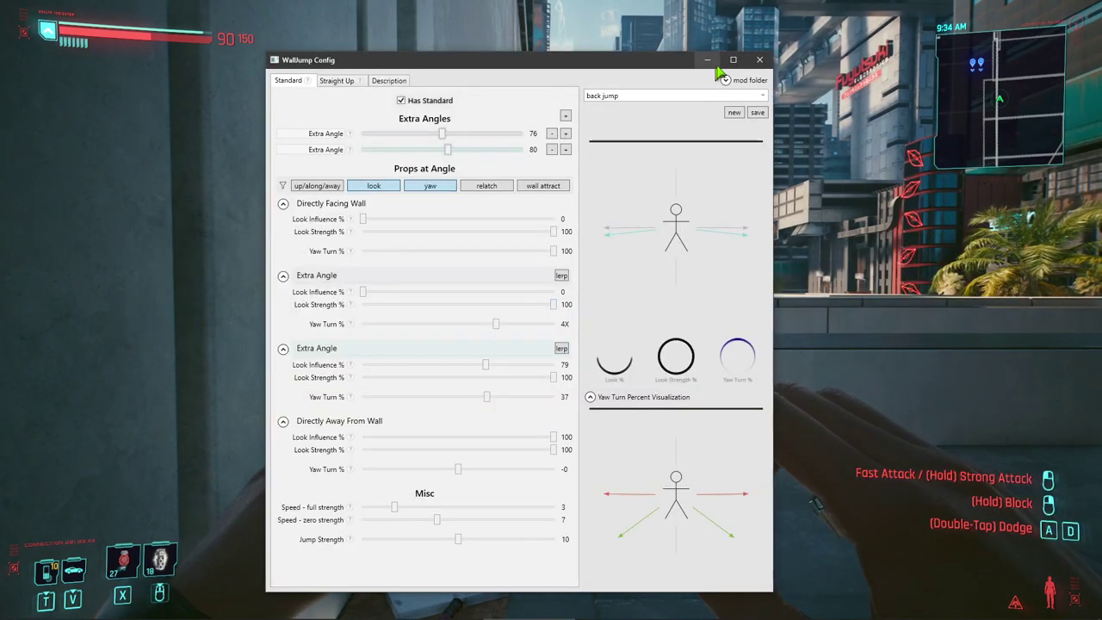
{"action": "left_click", "coordinate": [762, 96]}
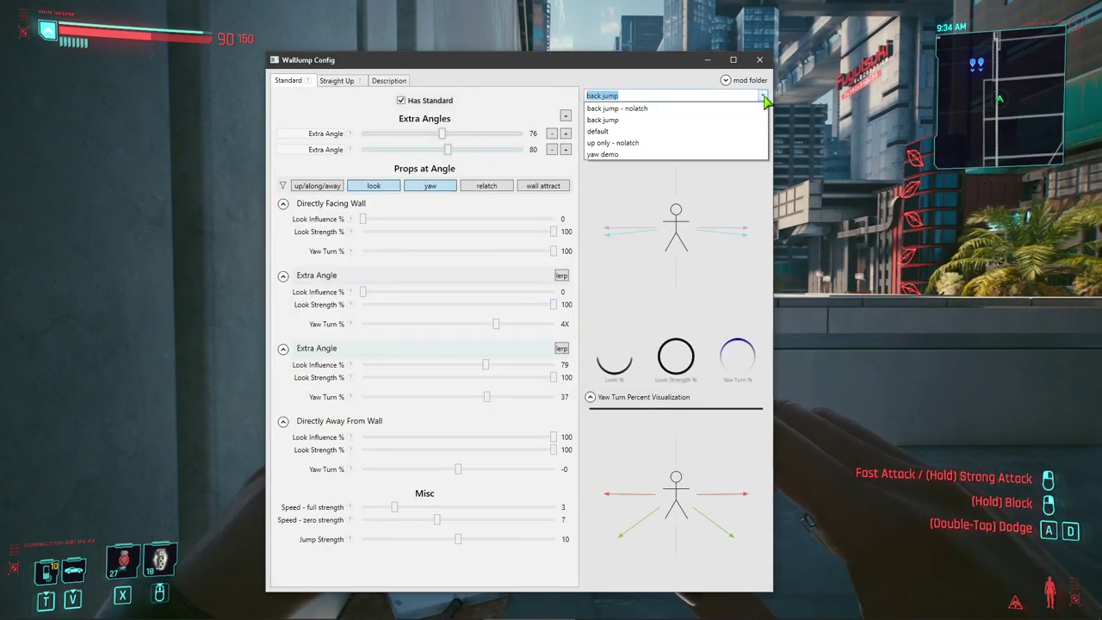
{"action": "left_click", "coordinate": [613, 154]}
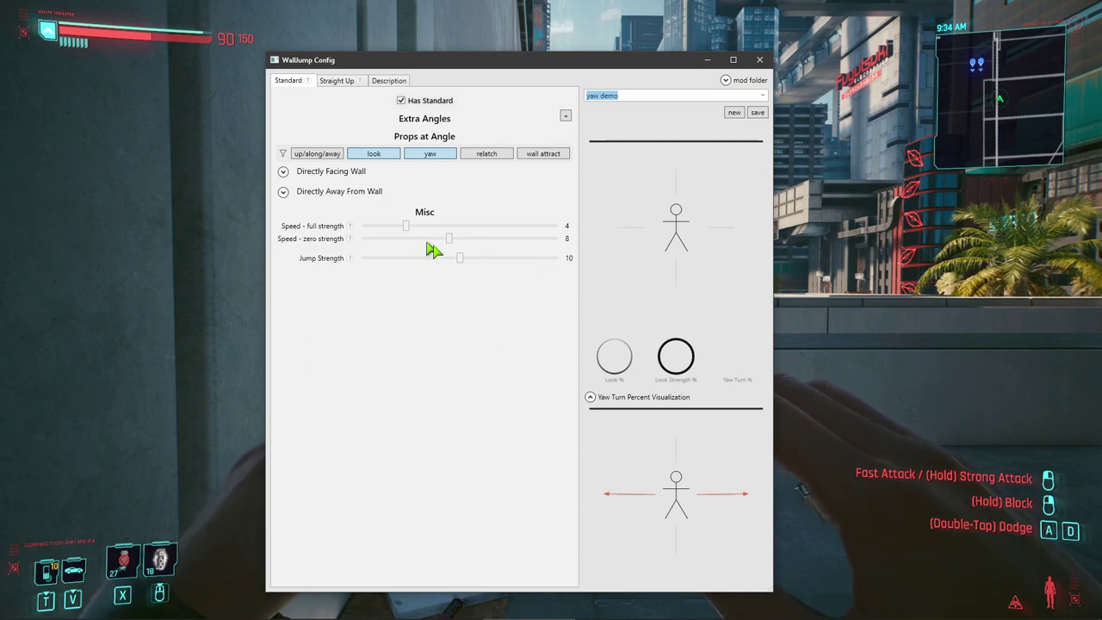
{"action": "left_click", "coordinate": [307, 192]}
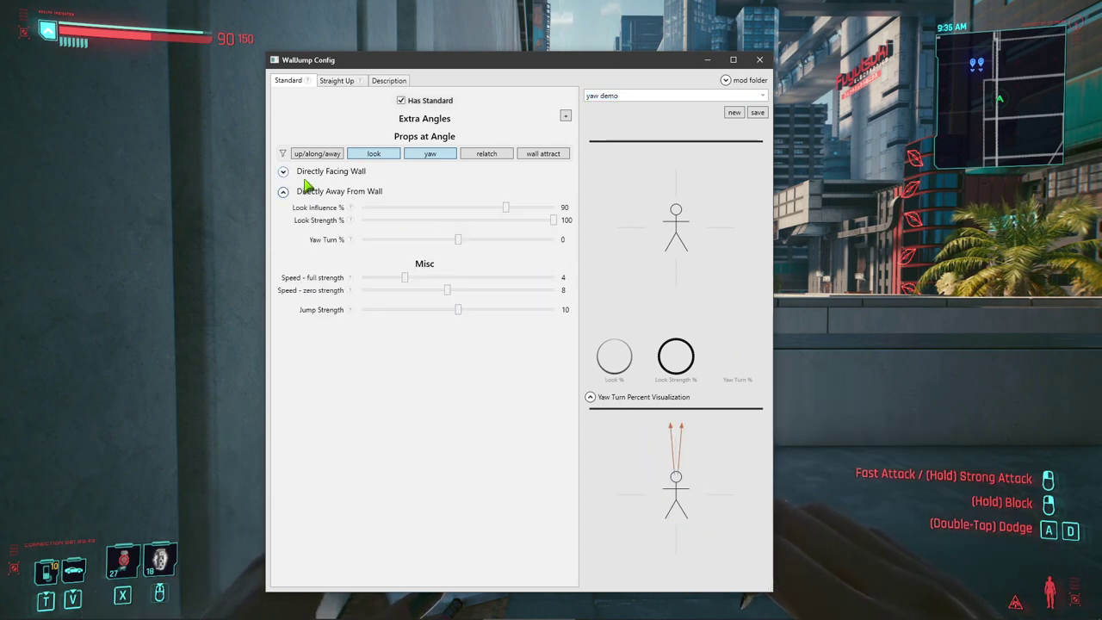
{"action": "left_click", "coordinate": [311, 171]}
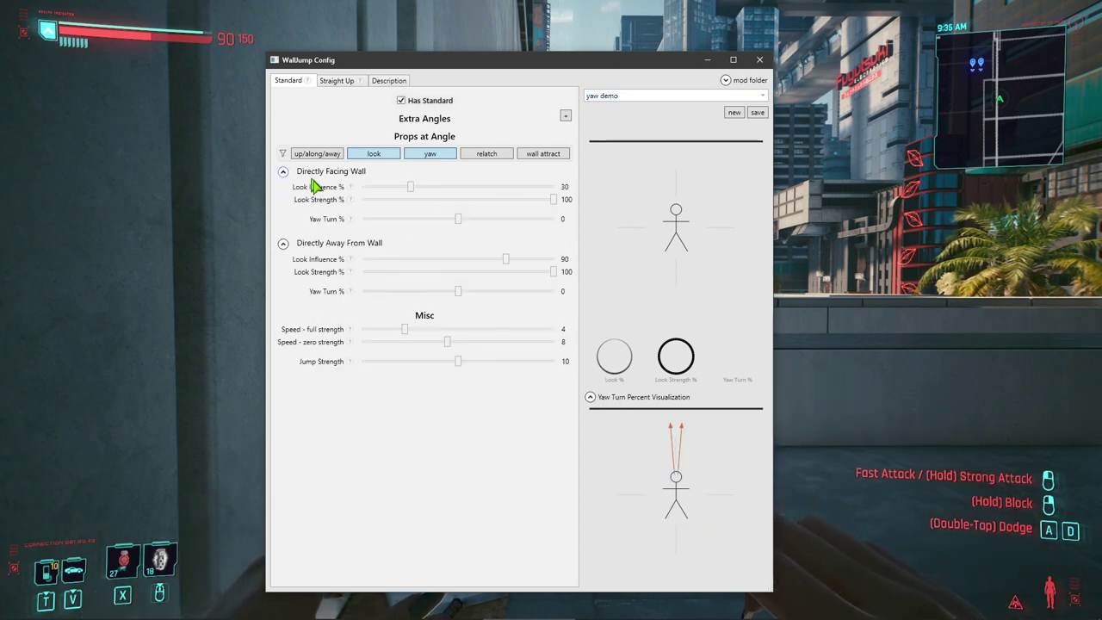
Add two extra angles to yaw demo, setting the first to 65 and the second to 85.
{"action": "left_click", "coordinate": [561, 115]}
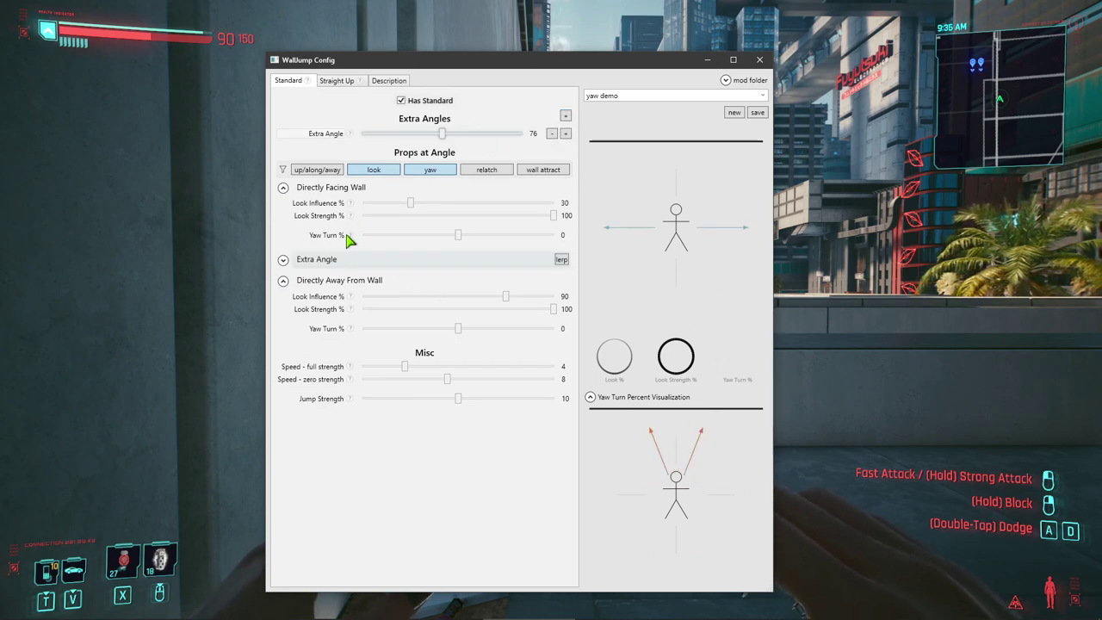
{"action": "left_click", "coordinate": [458, 259]}
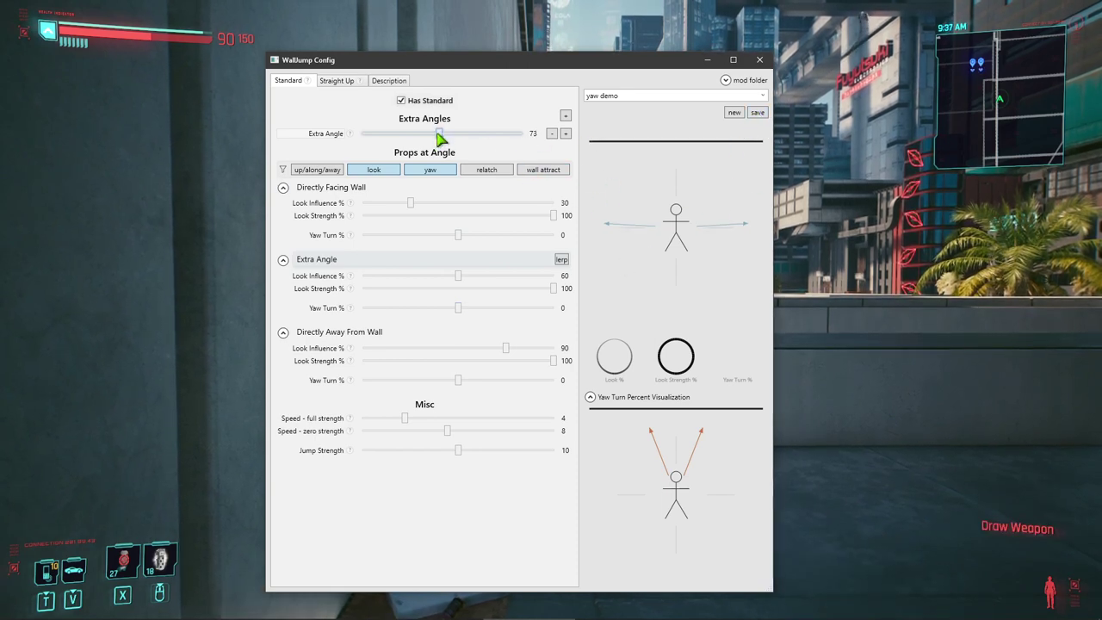
{"action": "left_click_drag", "start_coordinate": [439, 138], "coordinate": [431, 136]}
{"action": "left_click", "coordinate": [565, 134]}
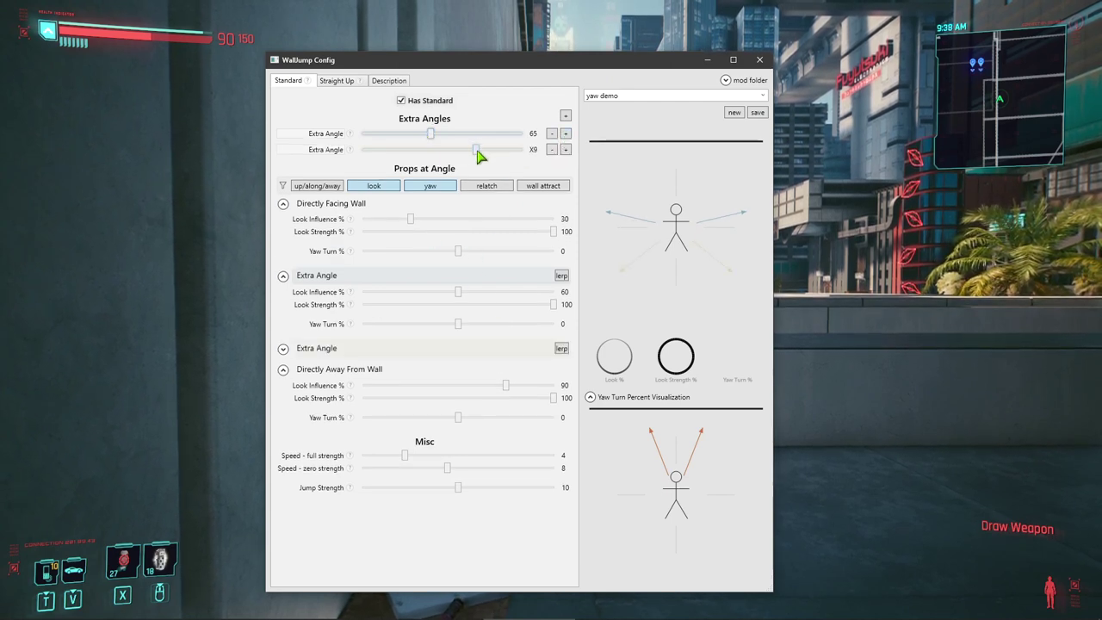
{"action": "left_click_drag", "start_coordinate": [476, 150], "coordinate": [464, 154]}
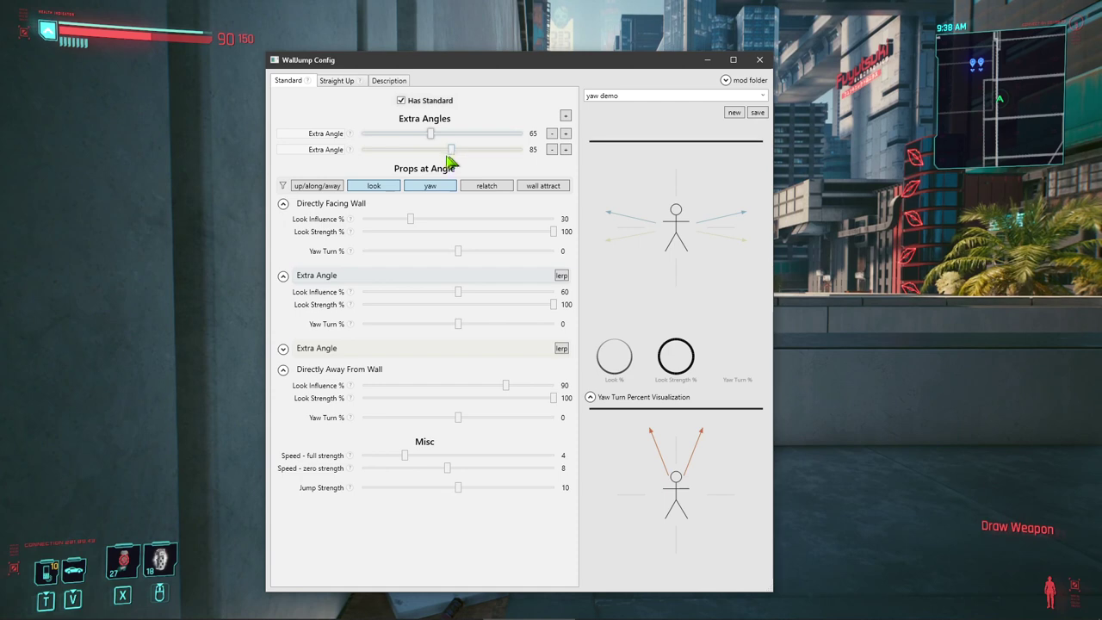
Set Yaw Turn % to 49 at the 65 extra angle and -61 at the 85 one, and save yaw demo with look properties hidden.
{"action": "left_click", "coordinate": [452, 351]}
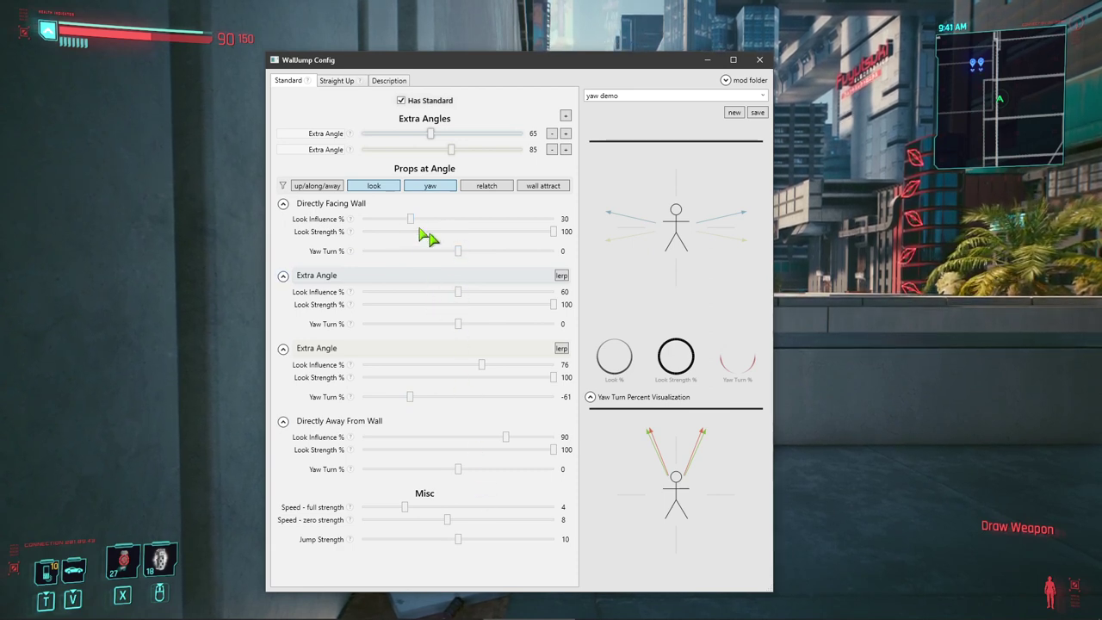
{"action": "left_click", "coordinate": [388, 189]}
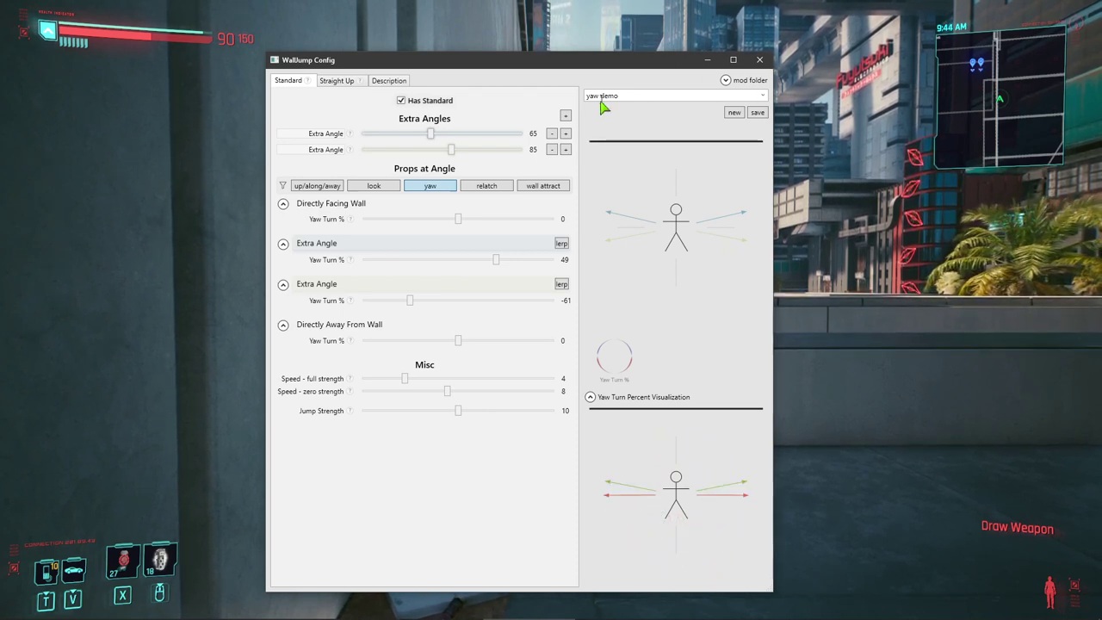
{"action": "left_click", "coordinate": [759, 112]}
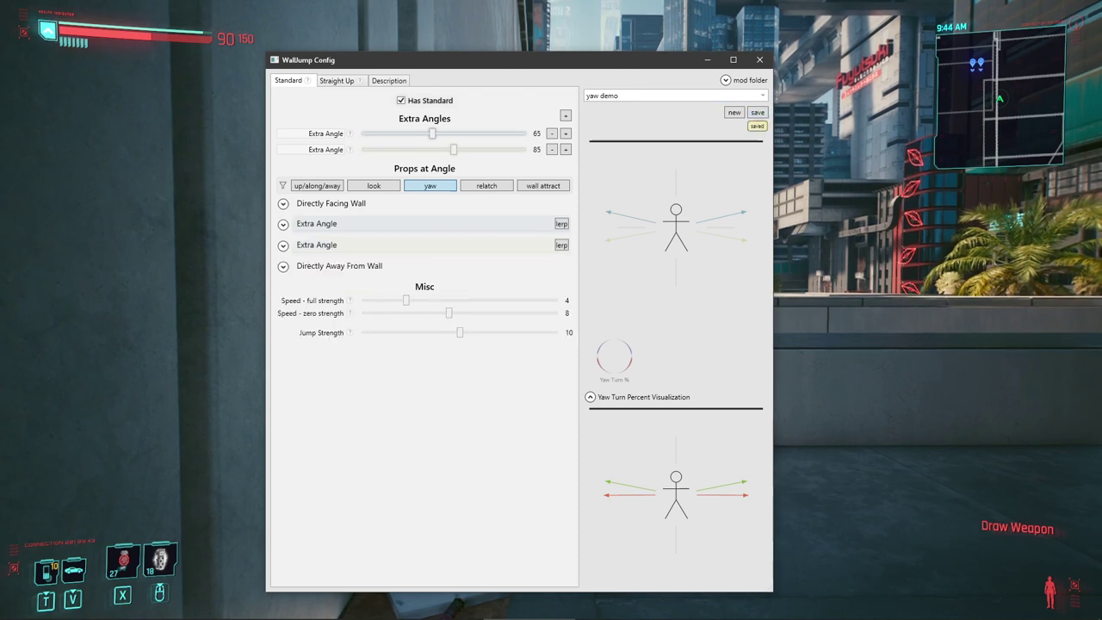
Return to the game, reload all mods, and assign yaw demo to both jumping while hanging on a wall and jumping when close to one.
{"action": "key", "text": "alt+Tab"}
{"action": "key", "text": "grave"}
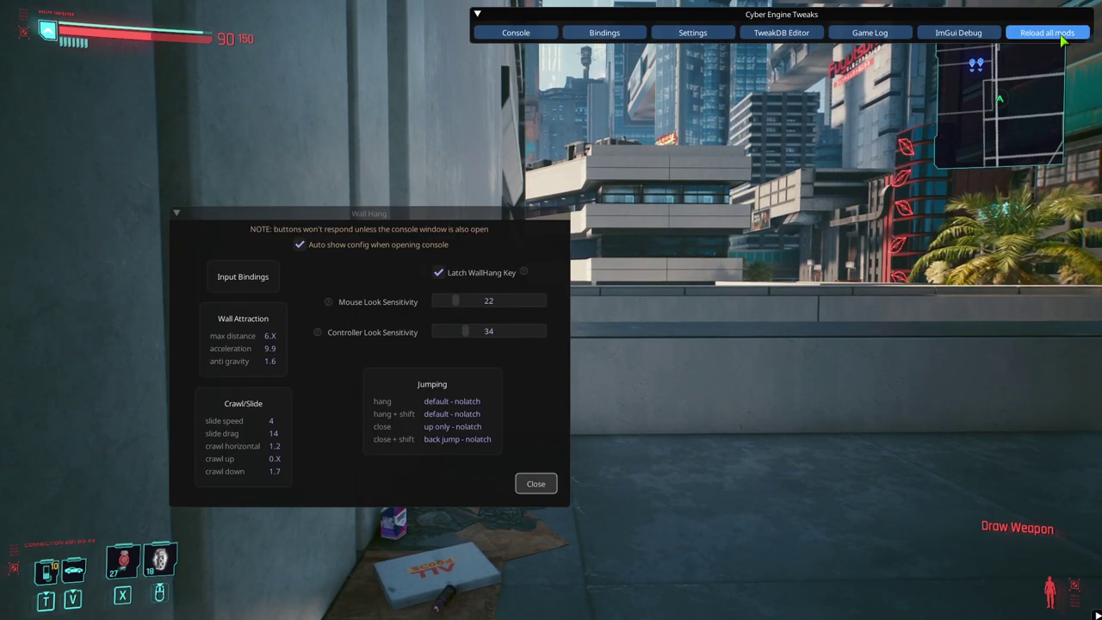
{"action": "left_click", "coordinate": [376, 407]}
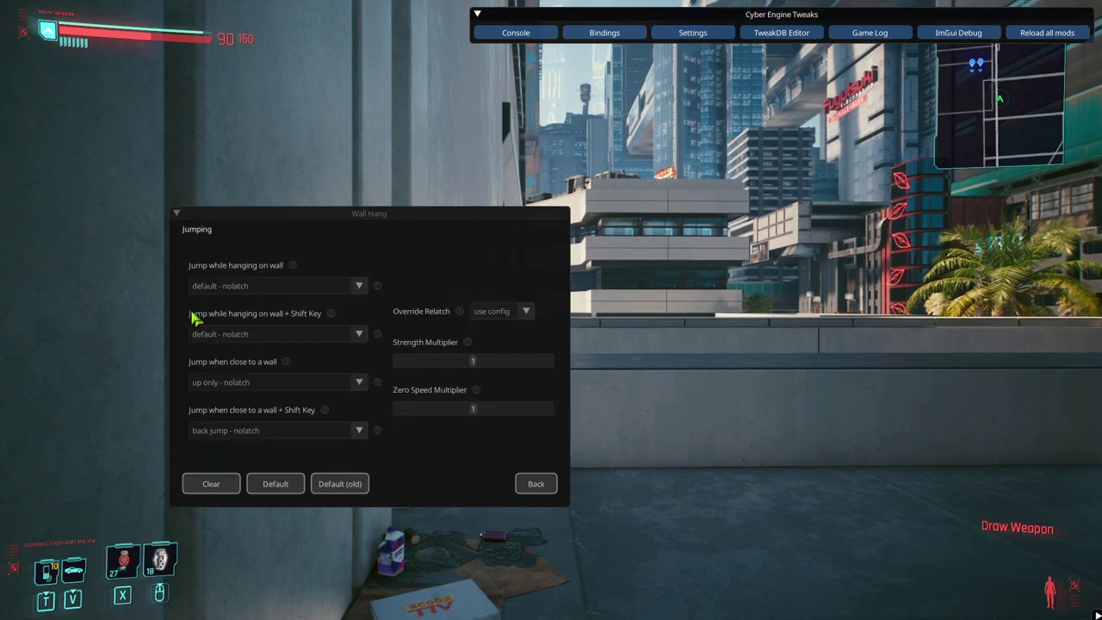
{"action": "left_click", "coordinate": [261, 286]}
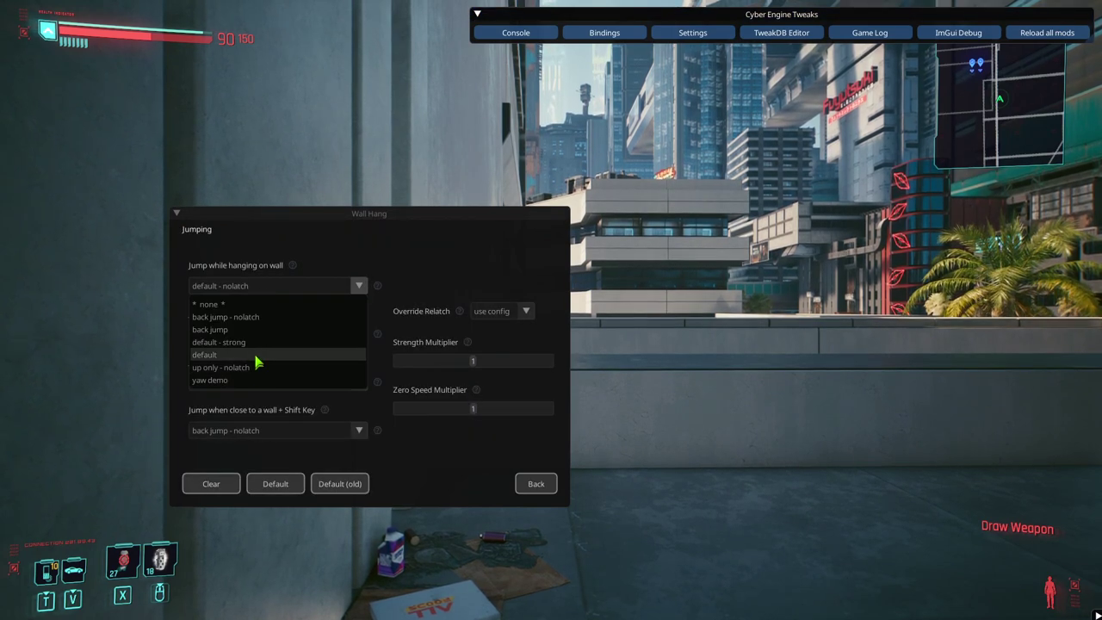
{"action": "left_click", "coordinate": [262, 382]}
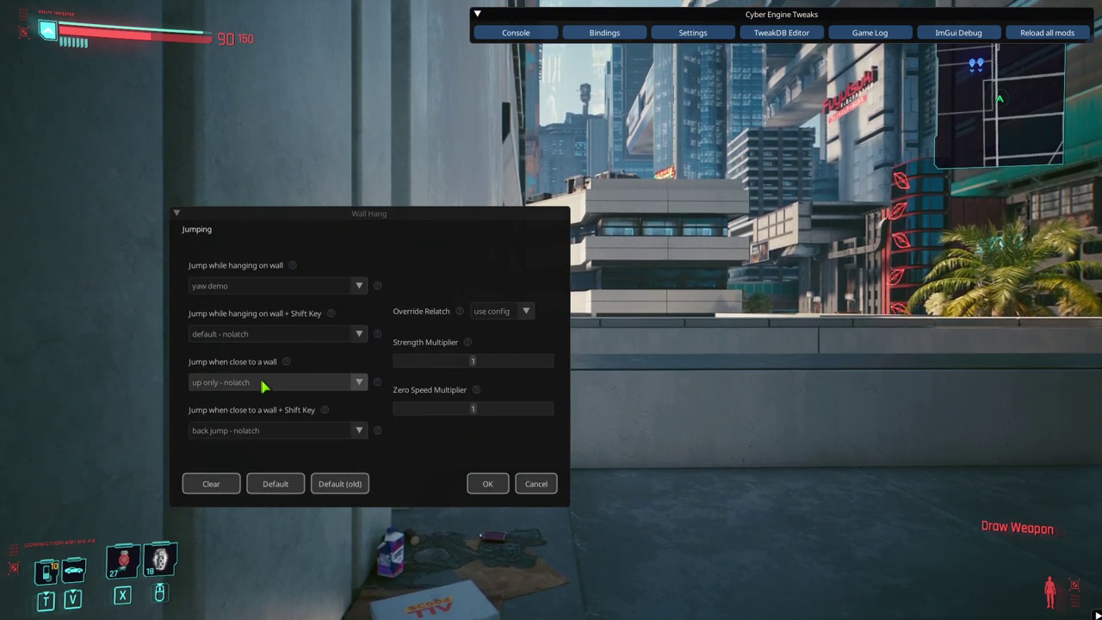
{"action": "left_click", "coordinate": [321, 381]}
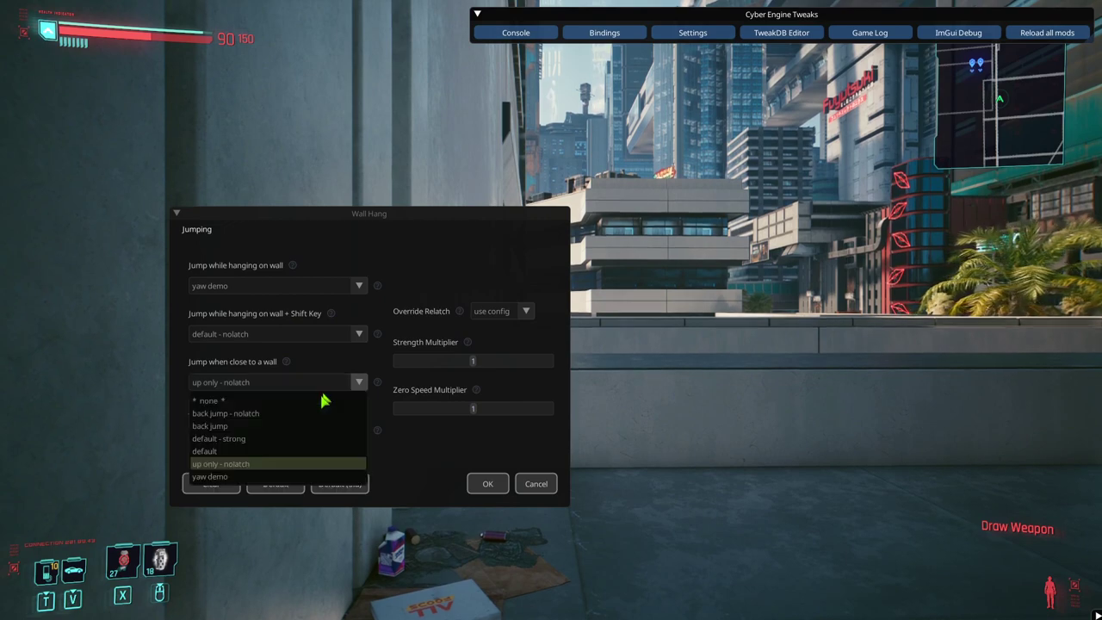
{"action": "left_click", "coordinate": [280, 472]}
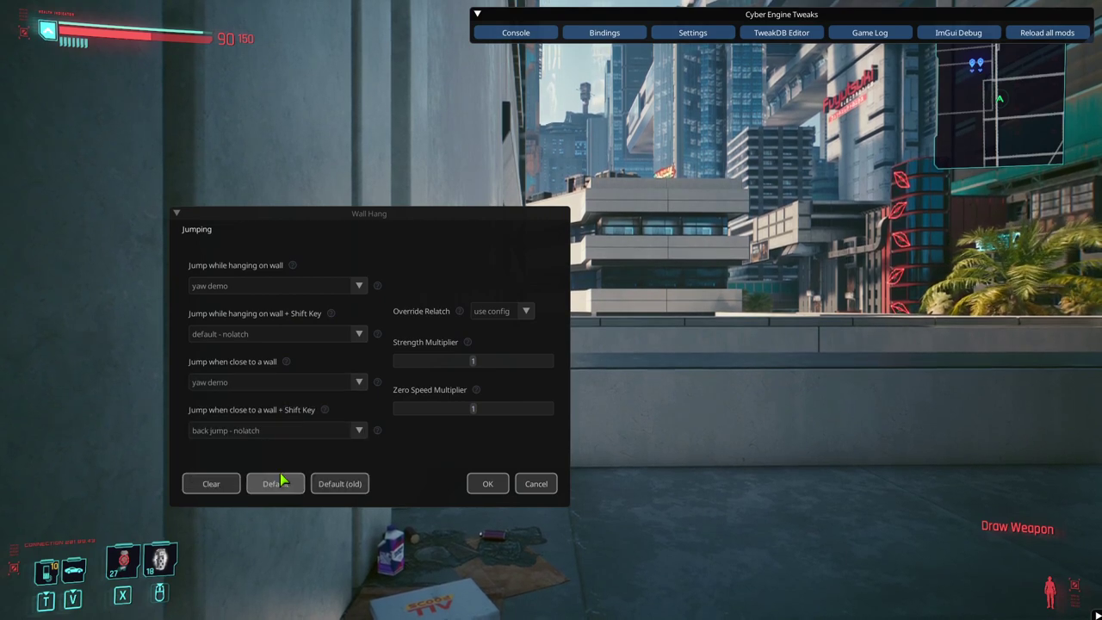
{"action": "left_click", "coordinate": [488, 484]}
{"action": "key", "text": "grave"}
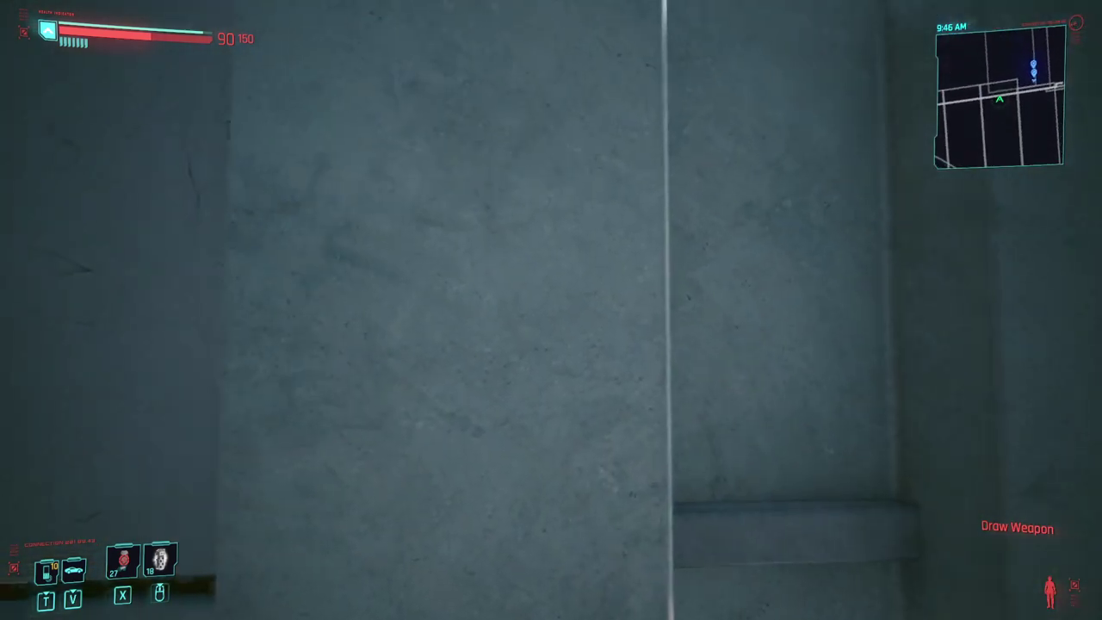
Test the yaw demo wall jumps along the rooftop walls, approaching them from different facing angles.
{"action": "key", "text": "space"}
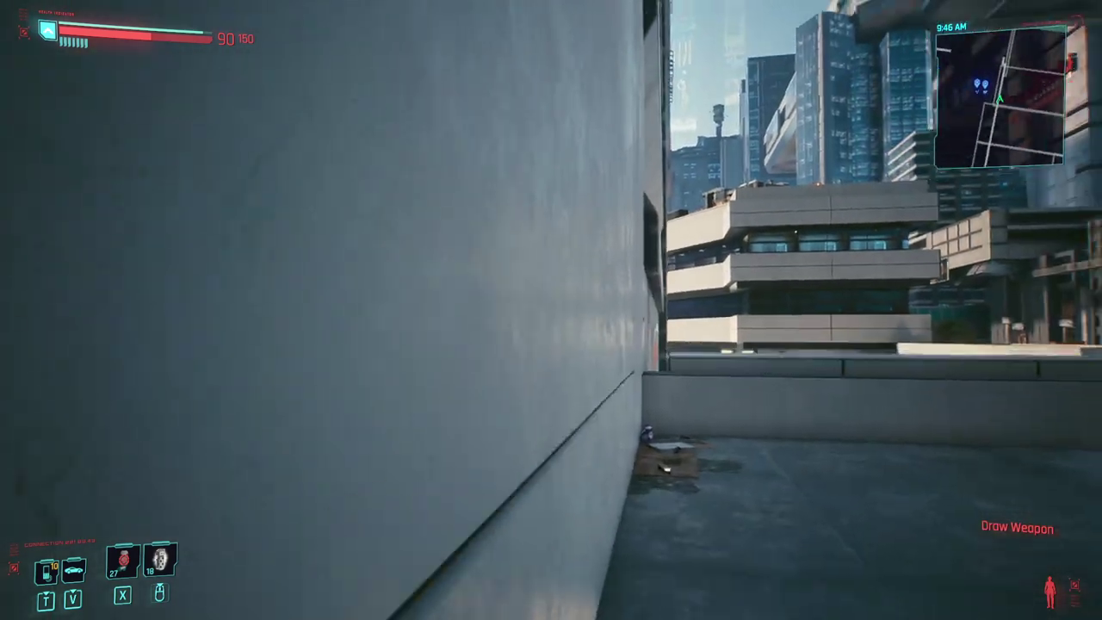
{"action": "key", "text": "space"}
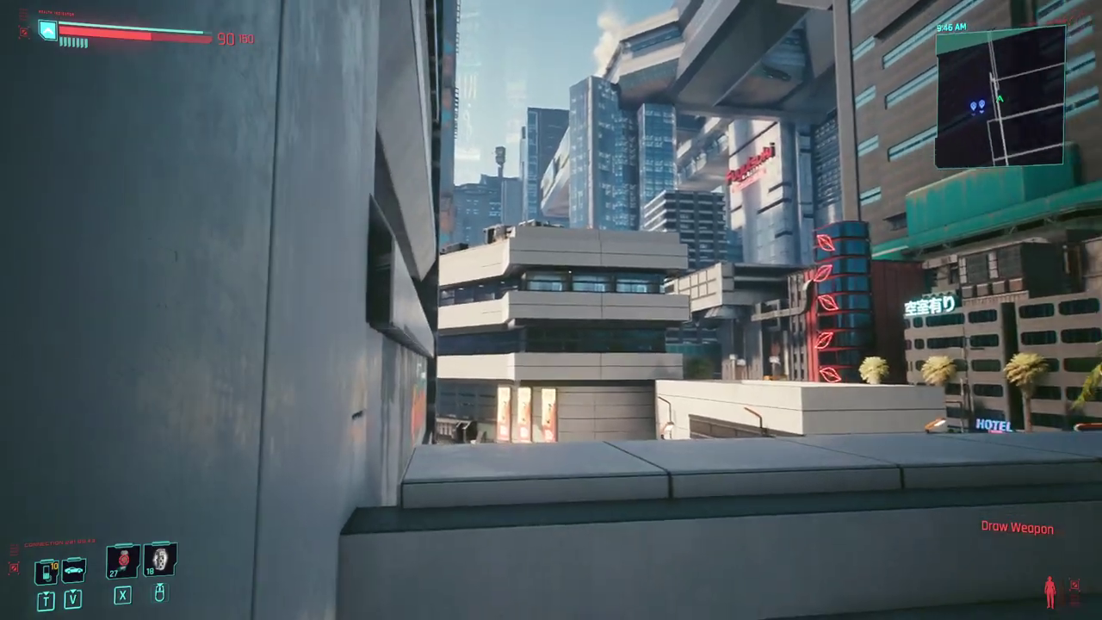
{"action": "key", "text": "space"}
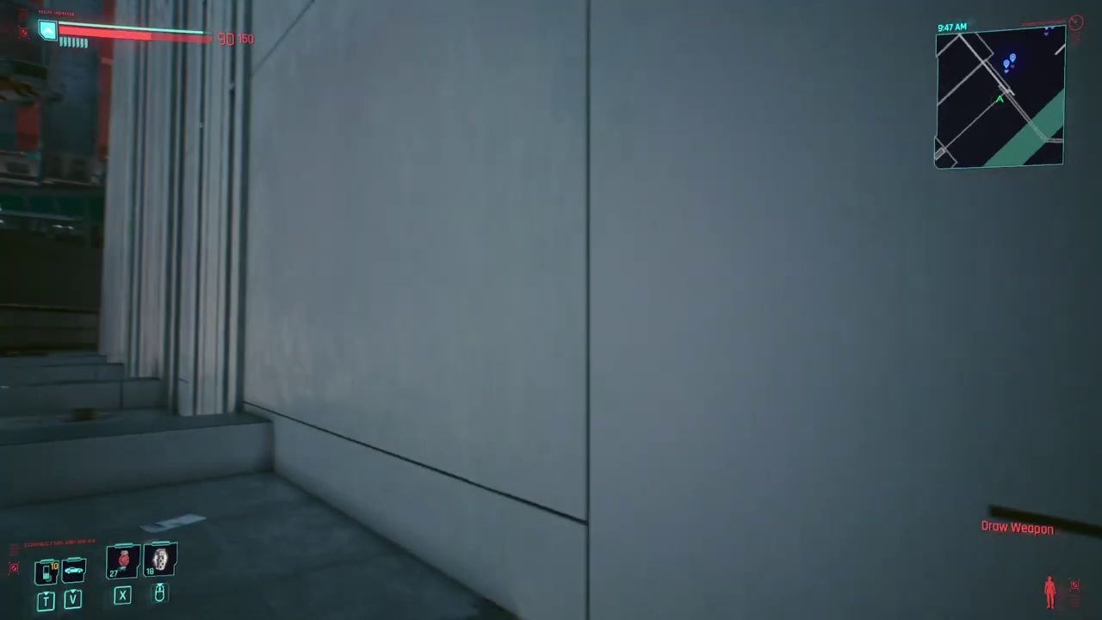
{"action": "key", "text": "w"}
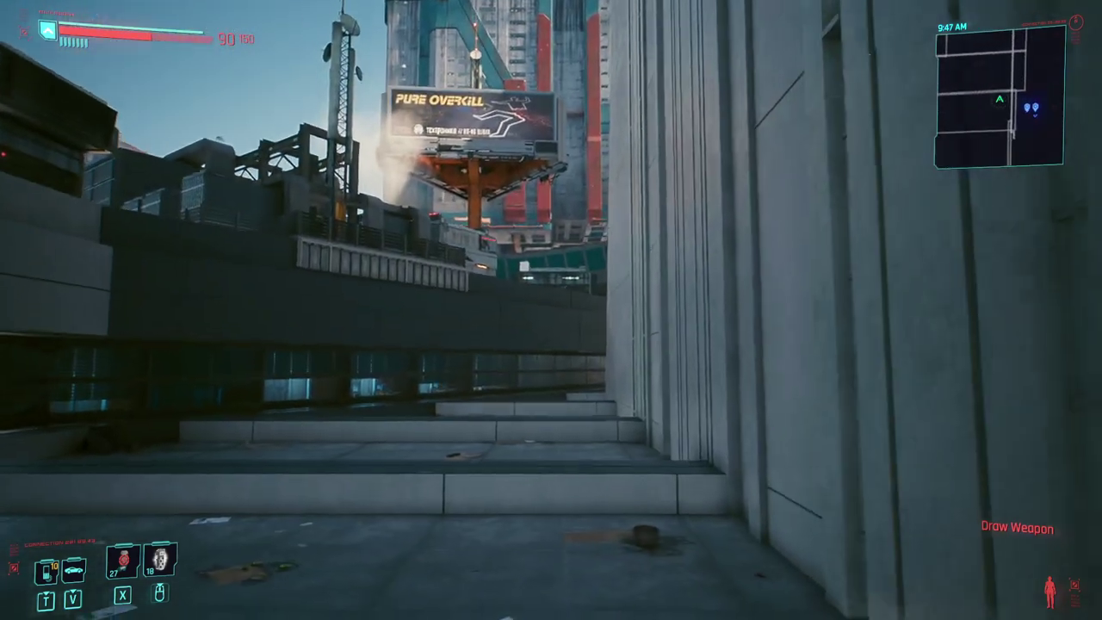
{"action": "key", "text": "w"}
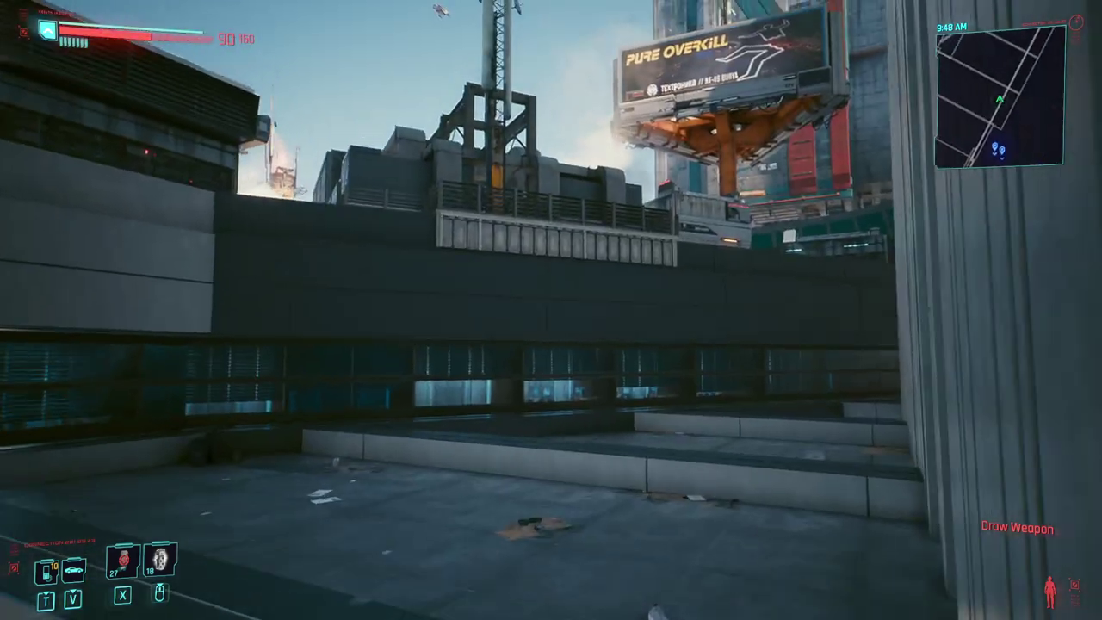
{"action": "key", "text": "w"}
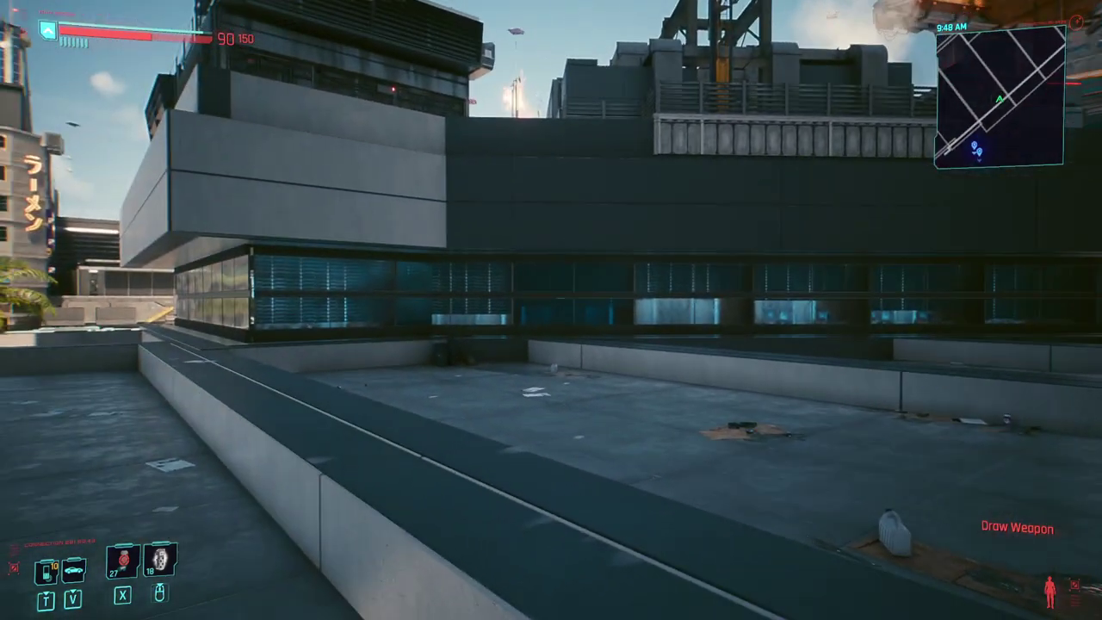
{"action": "key", "text": "w"}
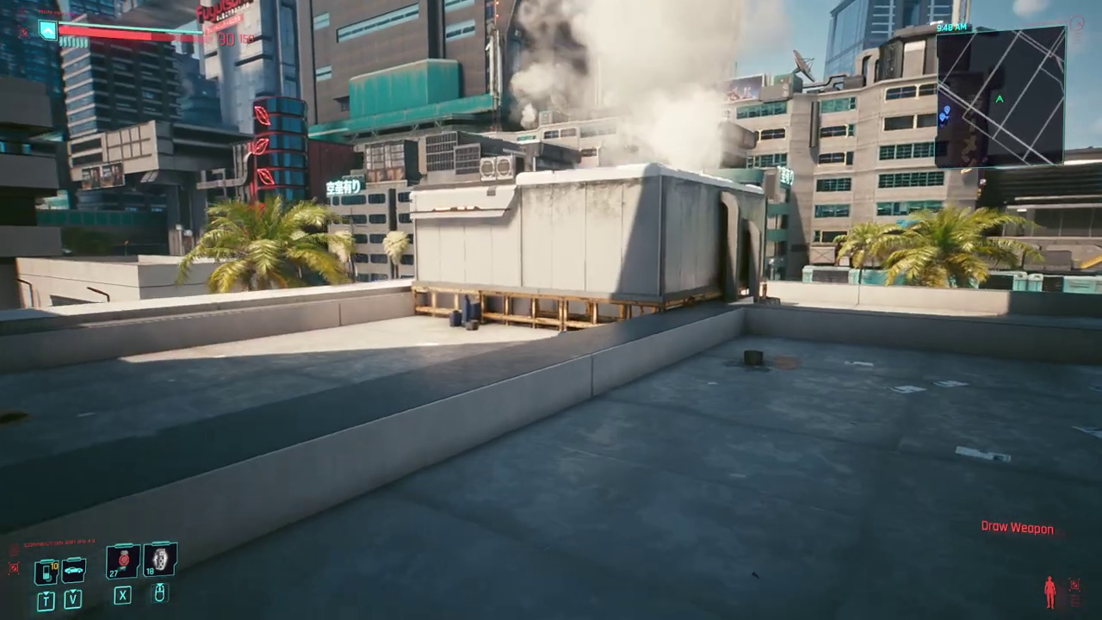
{"action": "key", "text": "w"}
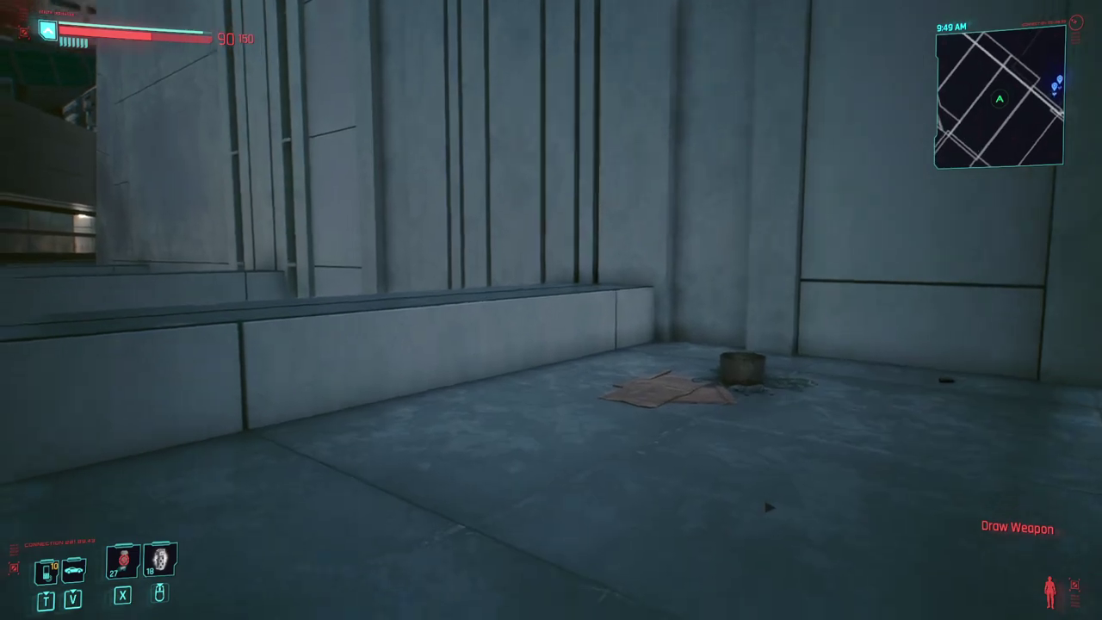
{"action": "key", "text": "w"}
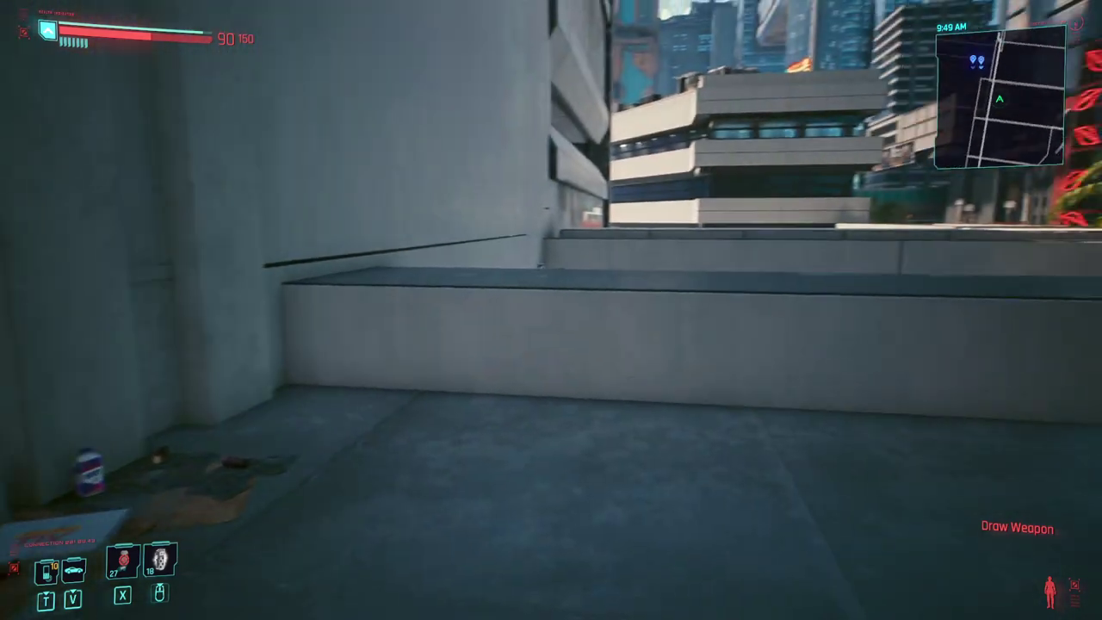
{"action": "key", "text": "w"}
Switch to WallJump Config and remove both extra angles from yaw demo.
{"action": "key", "text": "grave"}
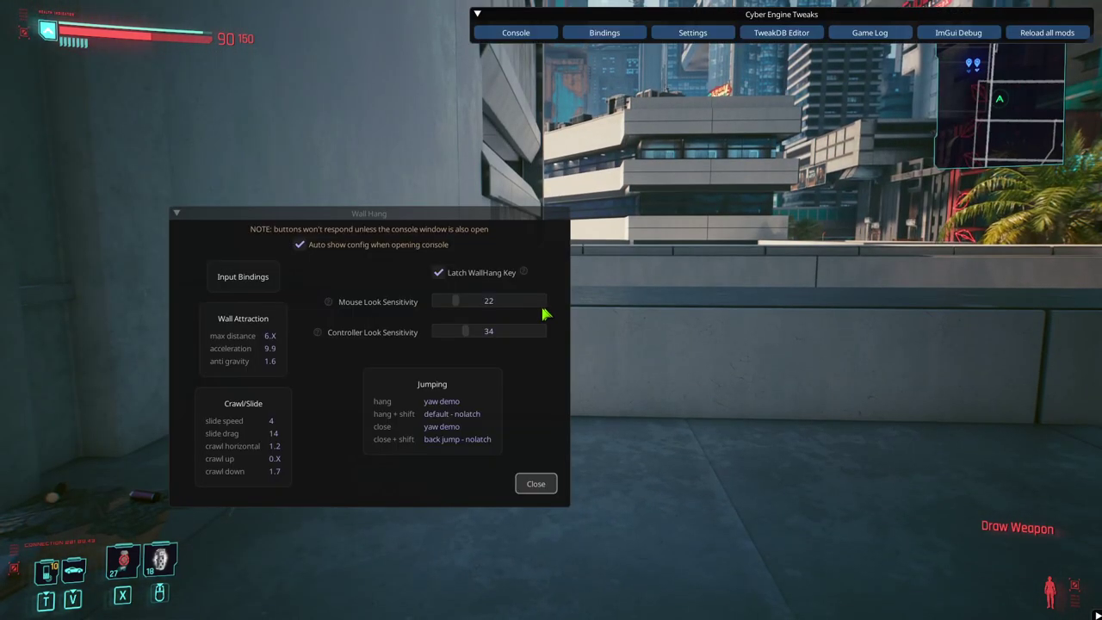
{"action": "key", "text": "alt+Tab"}
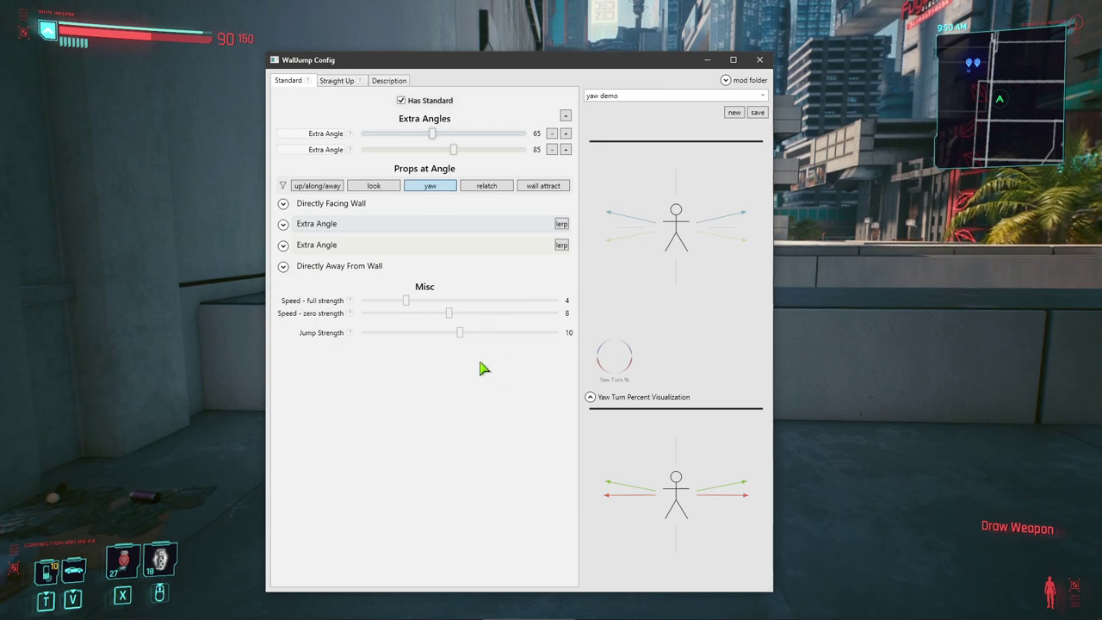
{"action": "key", "text": "alt+Tab"}
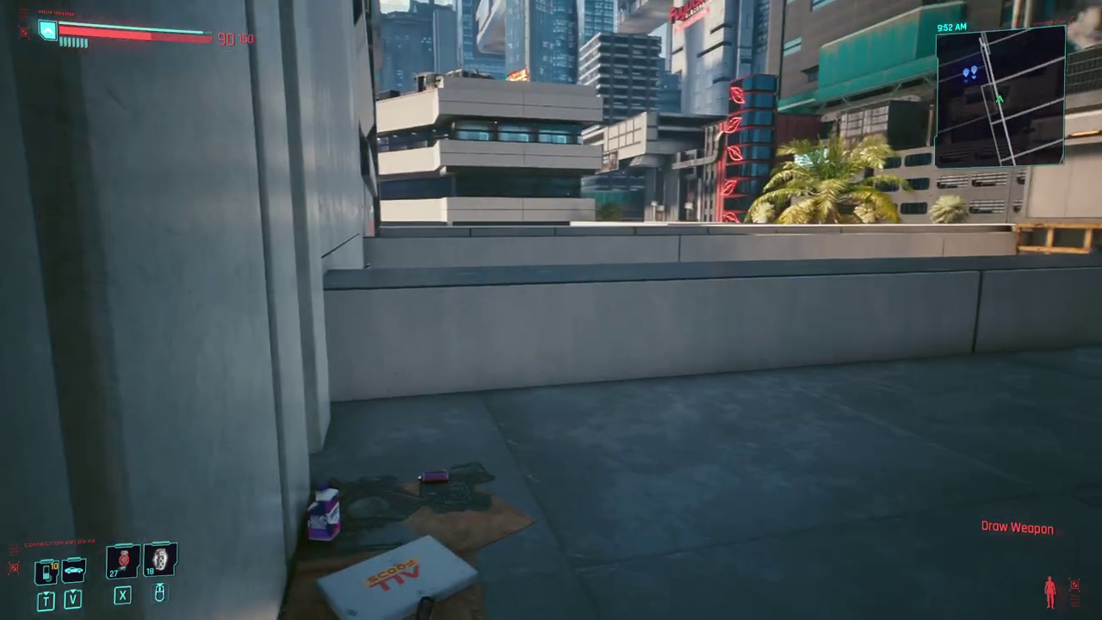
{"action": "key", "text": "alt+Tab"}
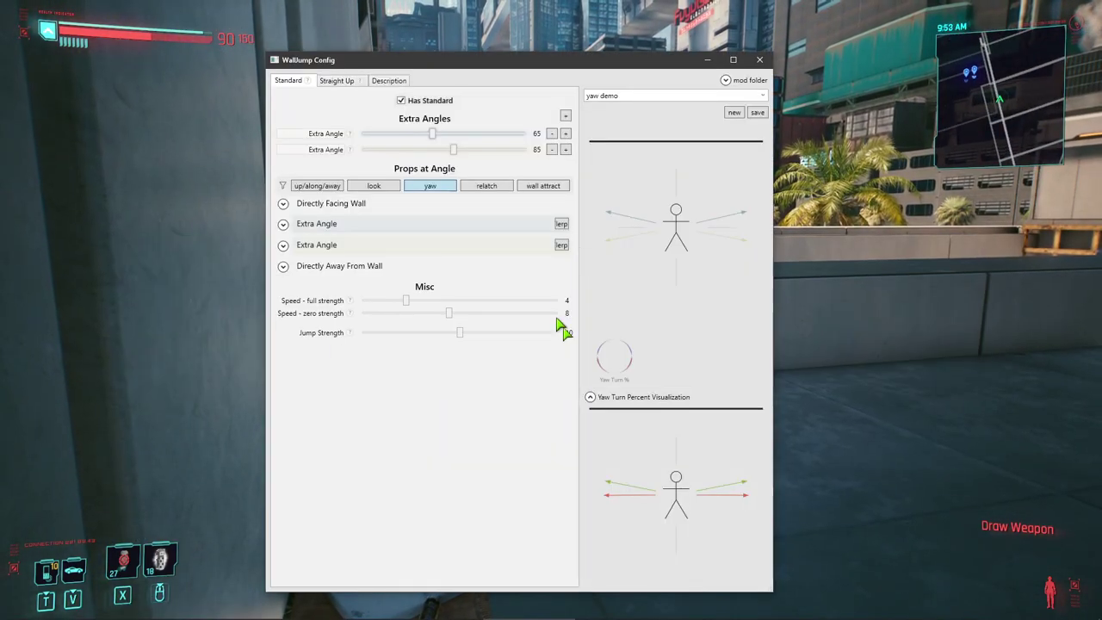
{"action": "left_click", "coordinate": [552, 134]}
{"action": "left_click", "coordinate": [552, 133]}
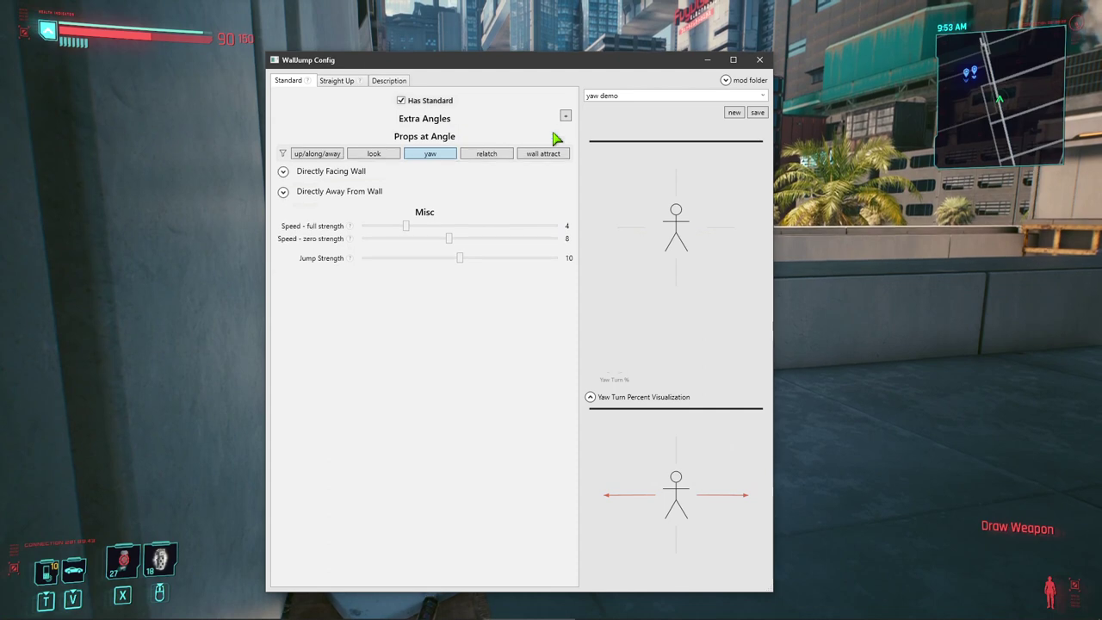
Add one extra angle at 76 and set Yaw Turn % for Directly Away From Wall to 100.
{"action": "left_click", "coordinate": [565, 115]}
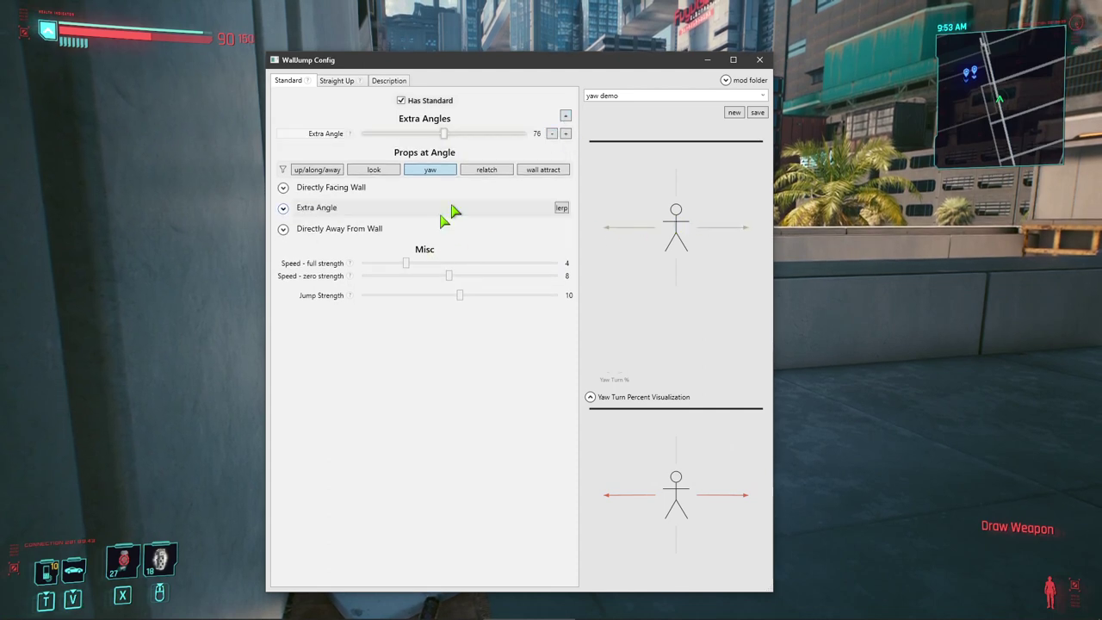
{"action": "left_click", "coordinate": [412, 232]}
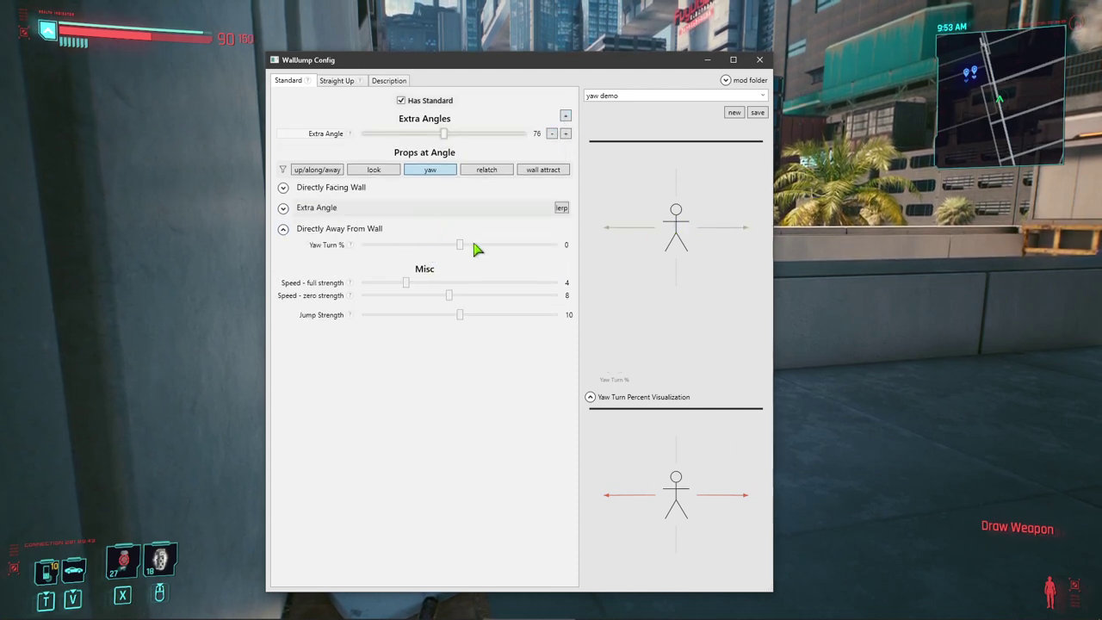
{"action": "left_click_drag", "start_coordinate": [457, 245], "coordinate": [555, 244]}
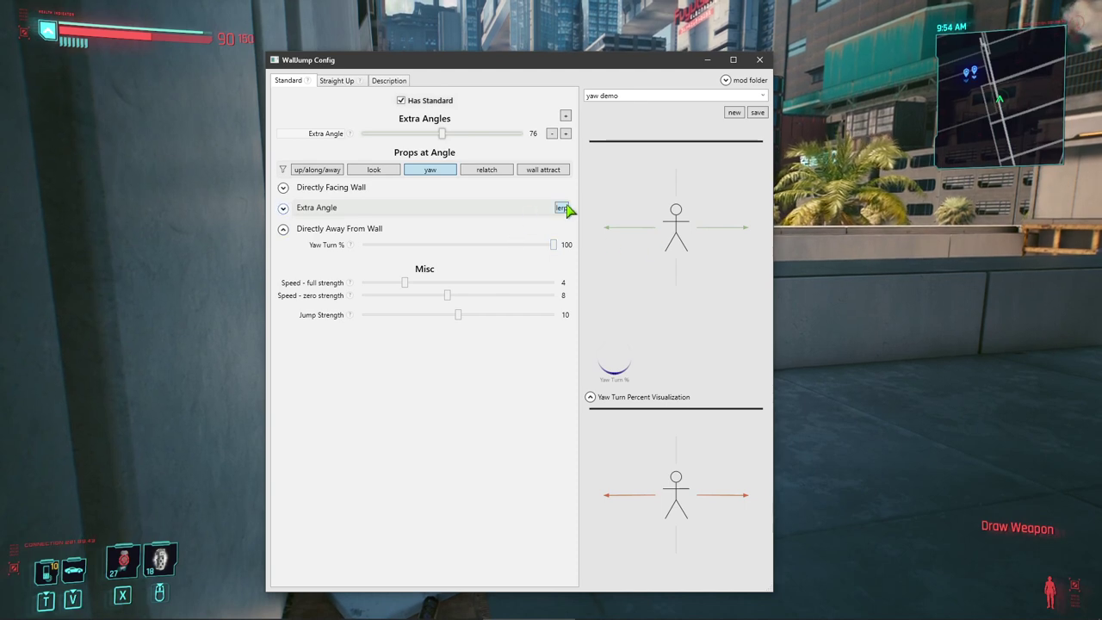
Try Yaw Turn % at 32 and at a slightly negative value for the extra angle, comparing the turn visualization.
{"action": "left_click", "coordinate": [530, 209]}
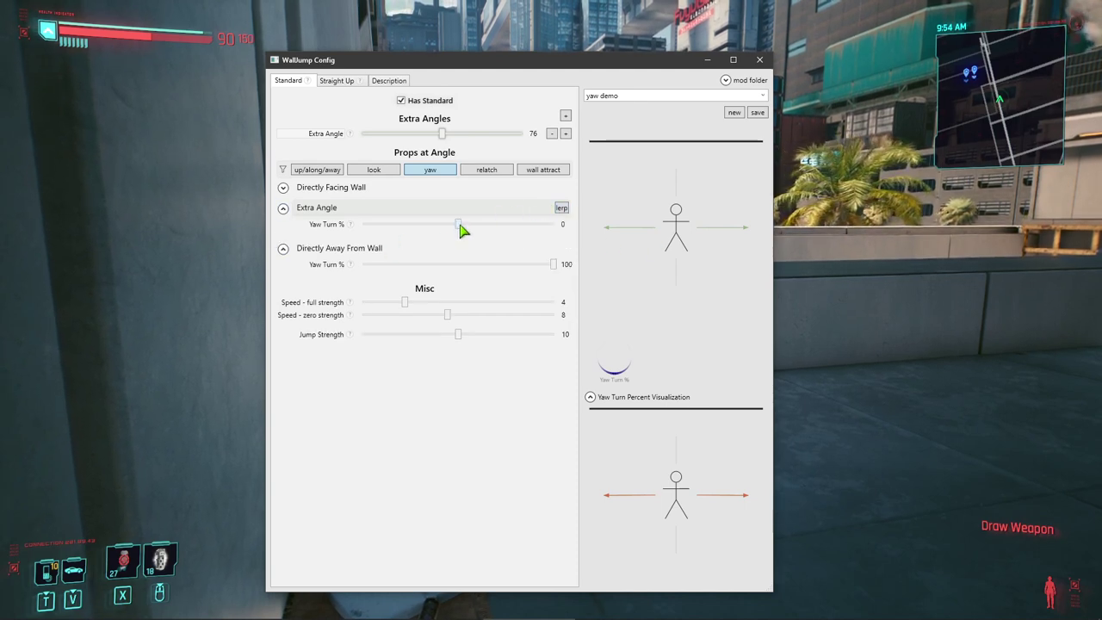
{"action": "left_click_drag", "start_coordinate": [460, 229], "coordinate": [486, 227]}
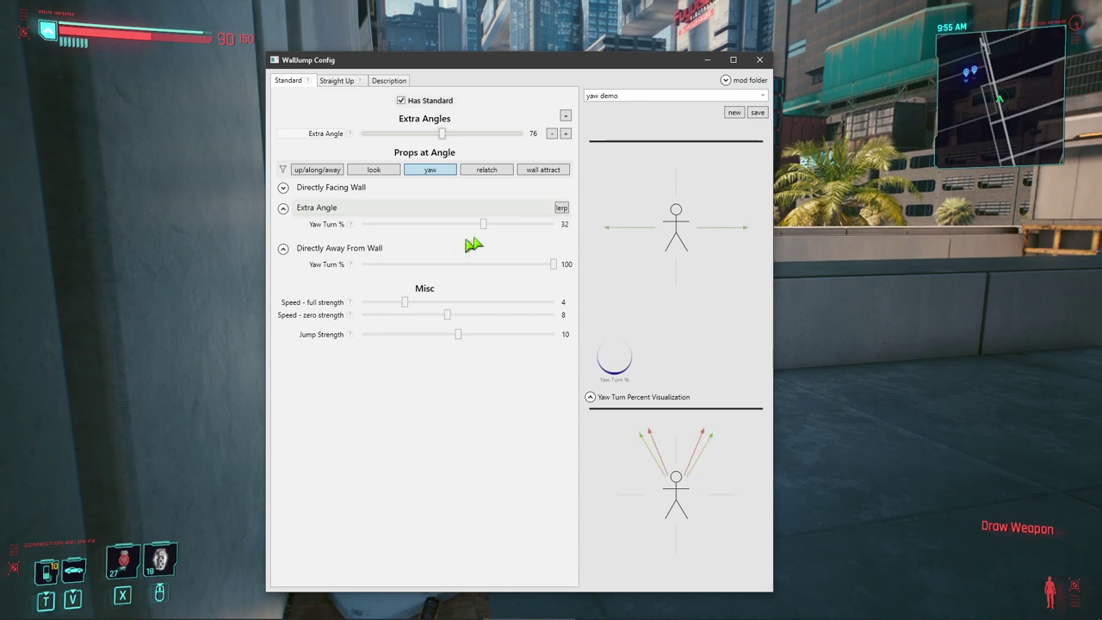
{"action": "left_click_drag", "start_coordinate": [484, 226], "coordinate": [451, 227]}
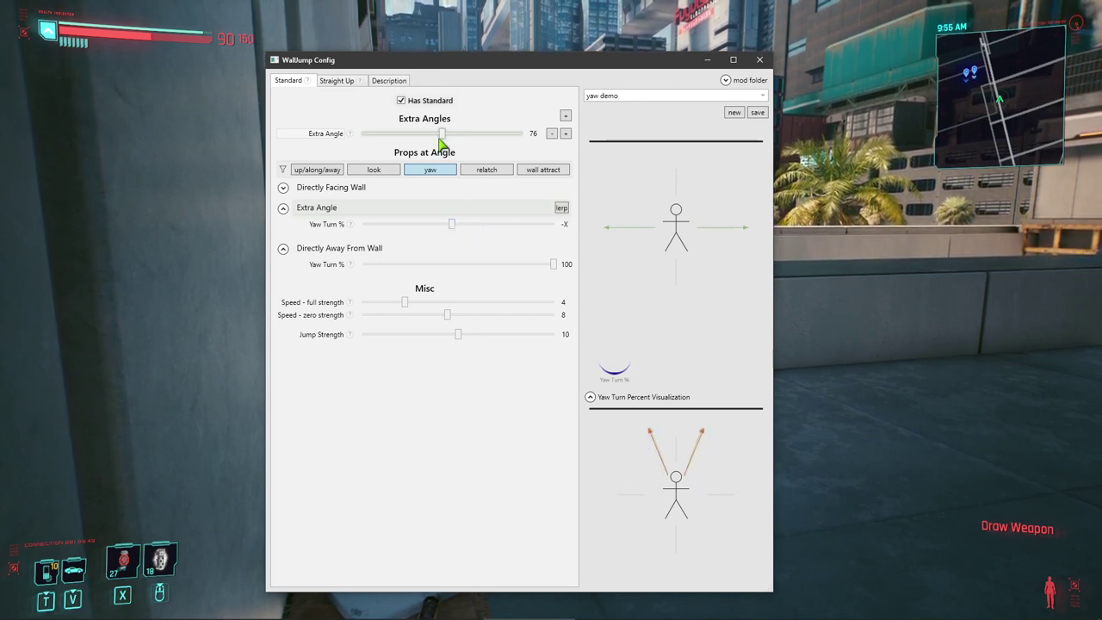
Add a second extra angle so the pair sits at 76 and 79, and set Yaw Turn % at 76 to 0.
{"action": "left_click", "coordinate": [565, 117]}
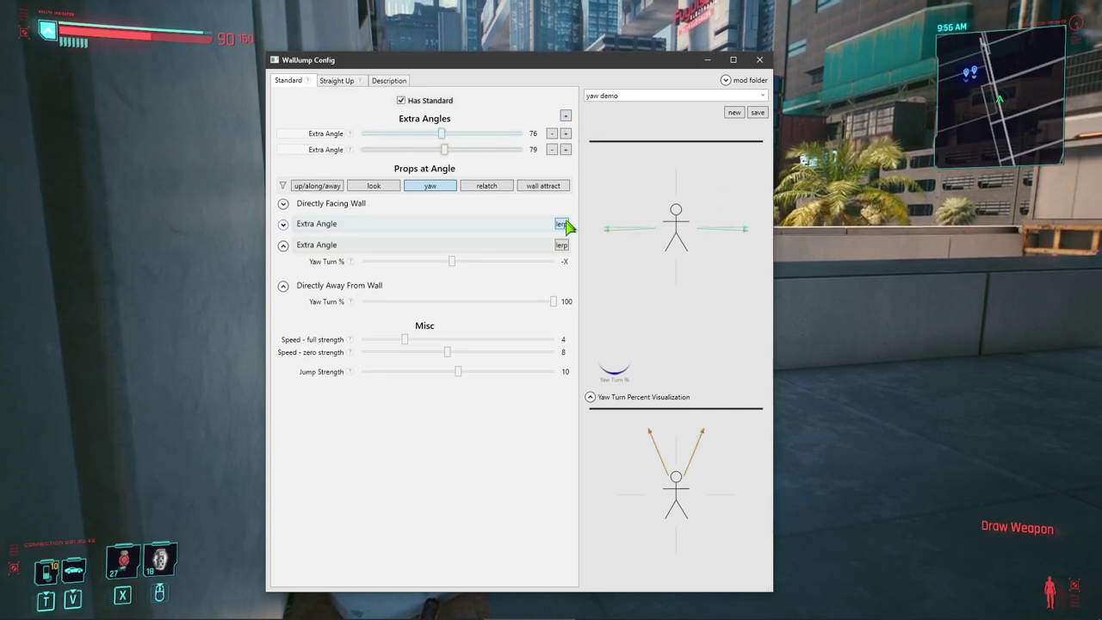
{"action": "left_click", "coordinate": [493, 227]}
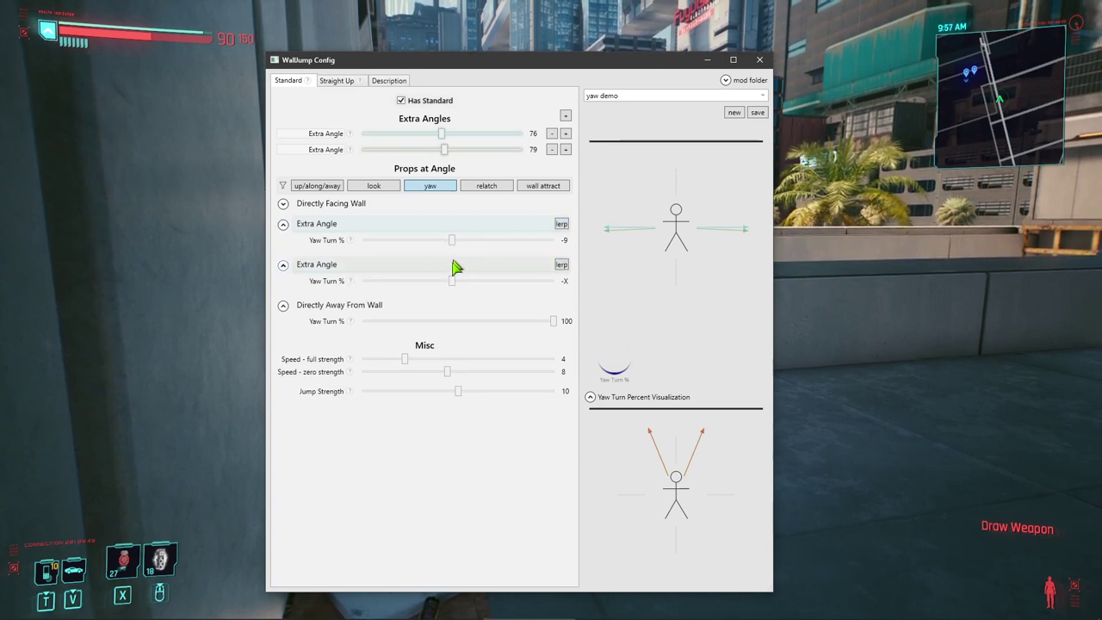
{"action": "left_click_drag", "start_coordinate": [449, 244], "coordinate": [454, 245]}
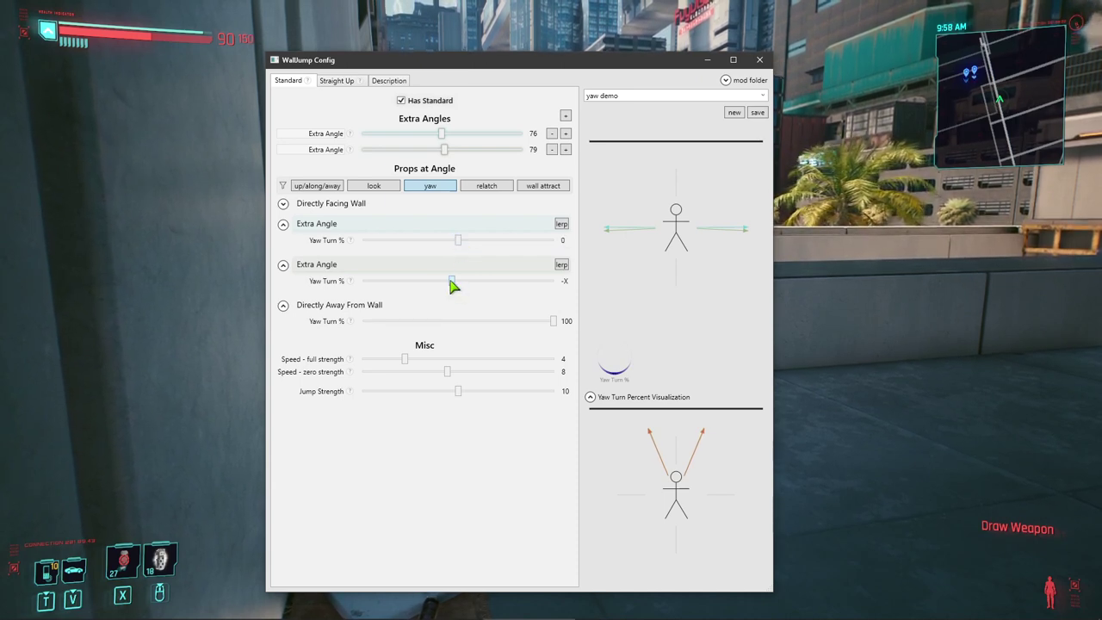
Set Yaw Turn % at the 79 extra angle to 38 and save yaw demo.
{"action": "left_click_drag", "start_coordinate": [464, 284], "coordinate": [515, 282]}
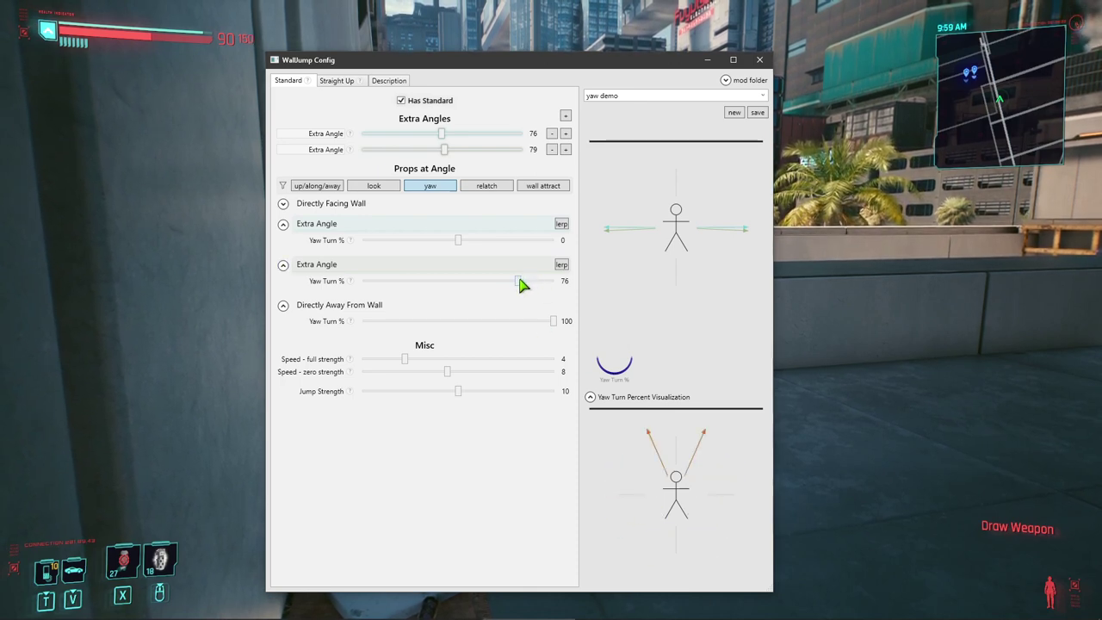
{"action": "left_click_drag", "start_coordinate": [520, 282], "coordinate": [474, 283]}
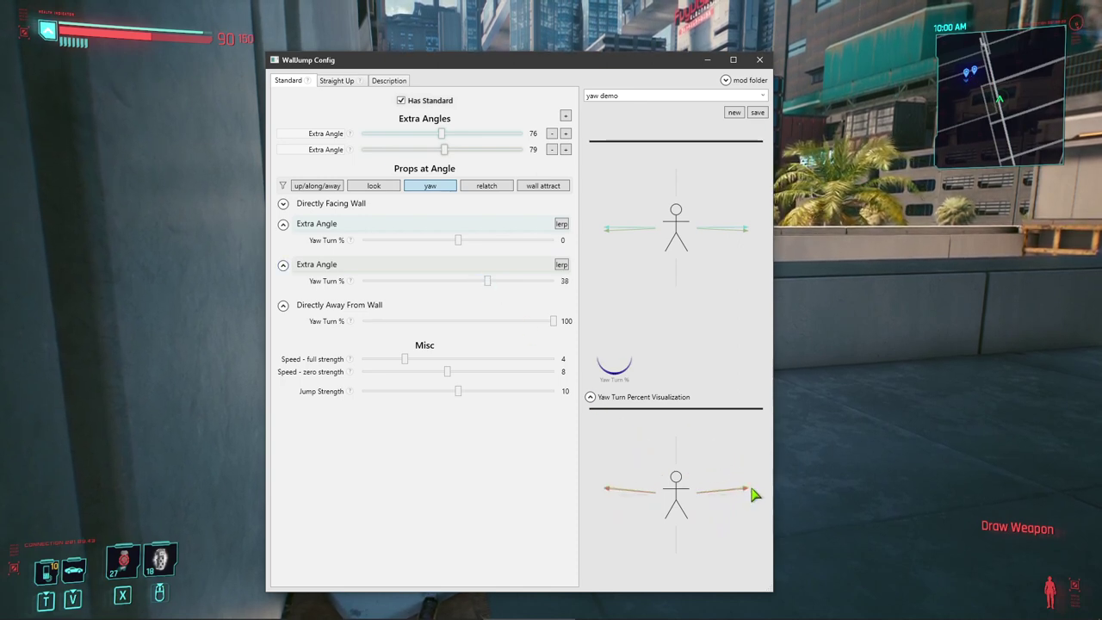
{"action": "left_click", "coordinate": [758, 113]}
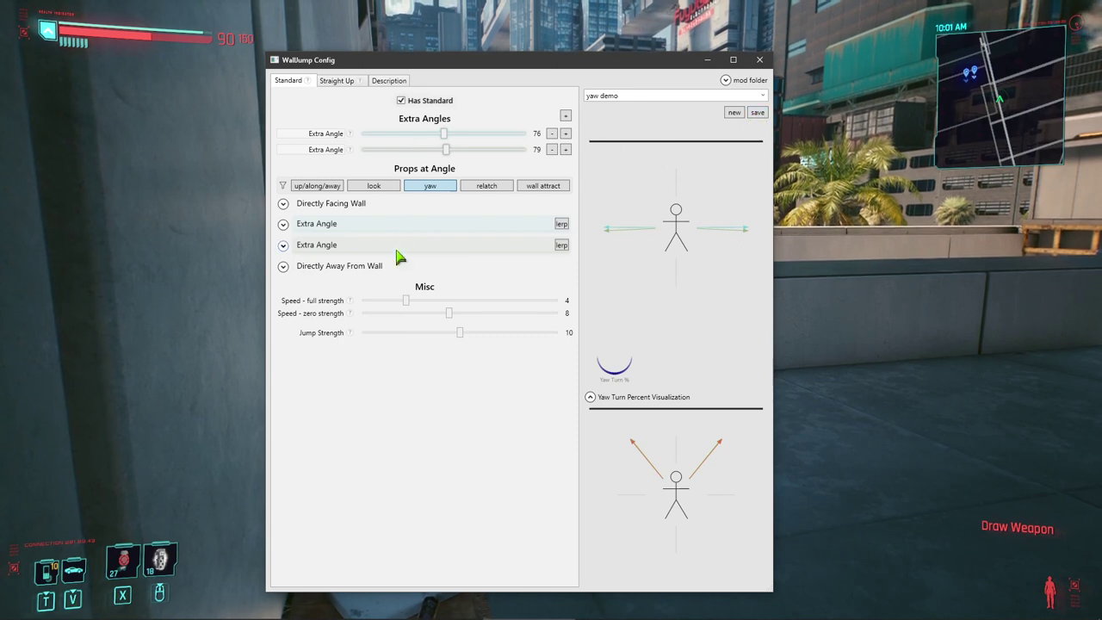
Return to the game and reload all mods to apply the saved yaw demo configuration.
{"action": "left_click", "coordinate": [818, 271]}
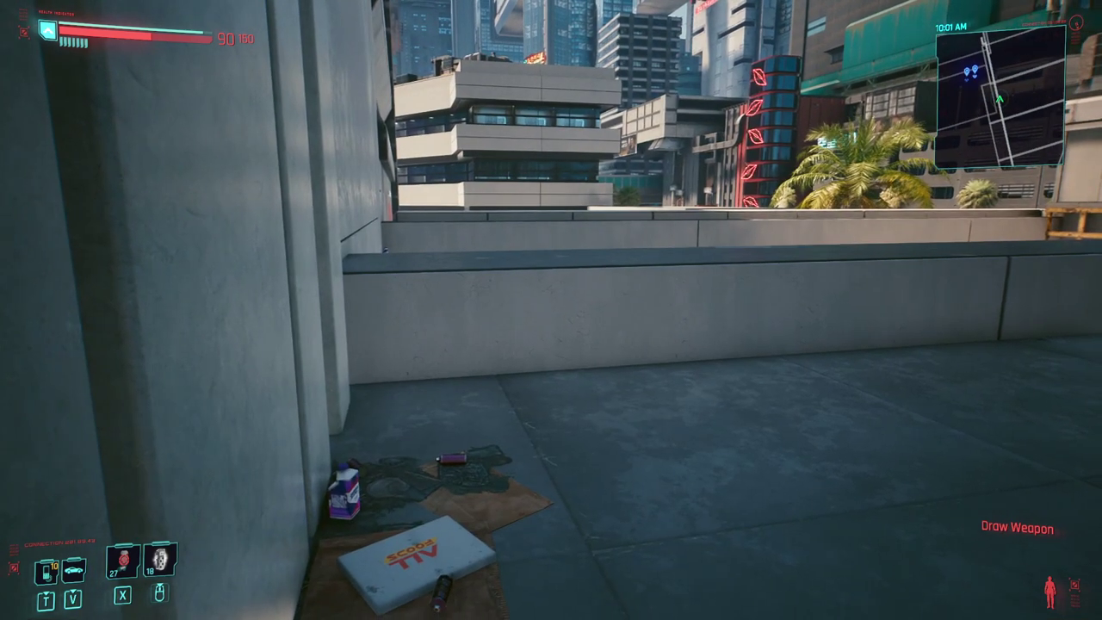
{"action": "key", "text": "grave"}
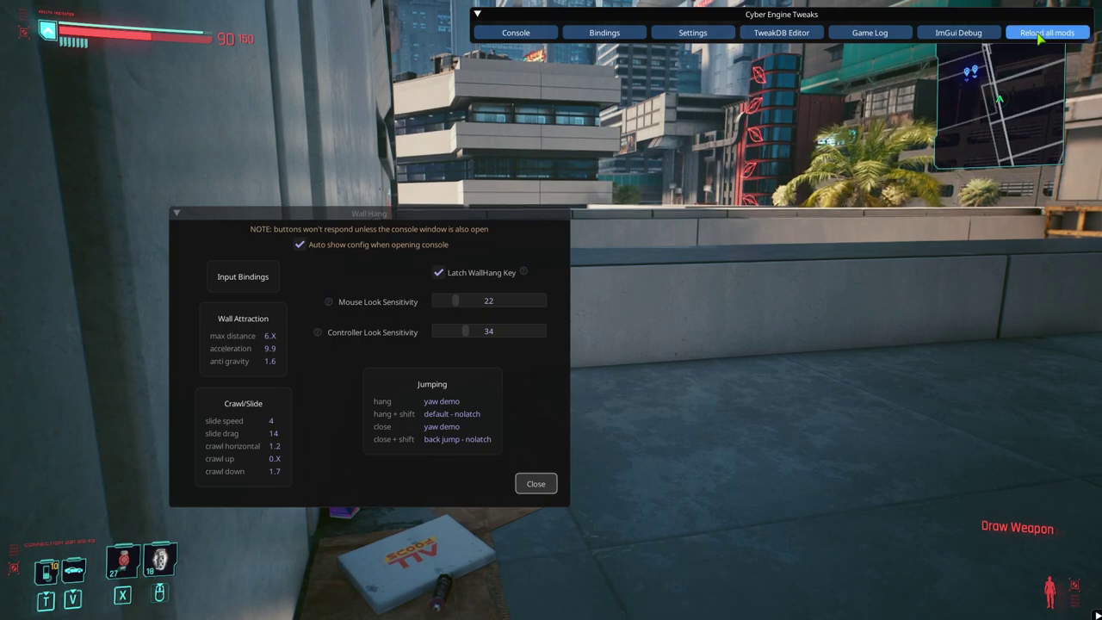
{"action": "key", "text": "grave"}
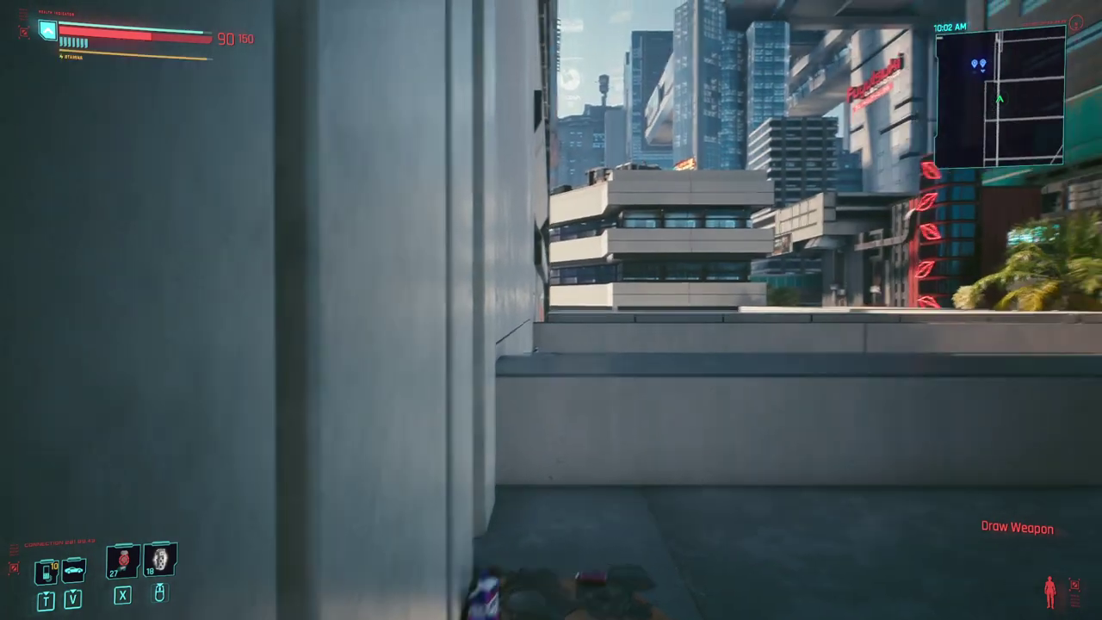
Test the revised yaw demo by jumping off the rooftop wall while facing along it and away from it.
{"action": "key", "text": "space"}
{"action": "key", "text": "s"}
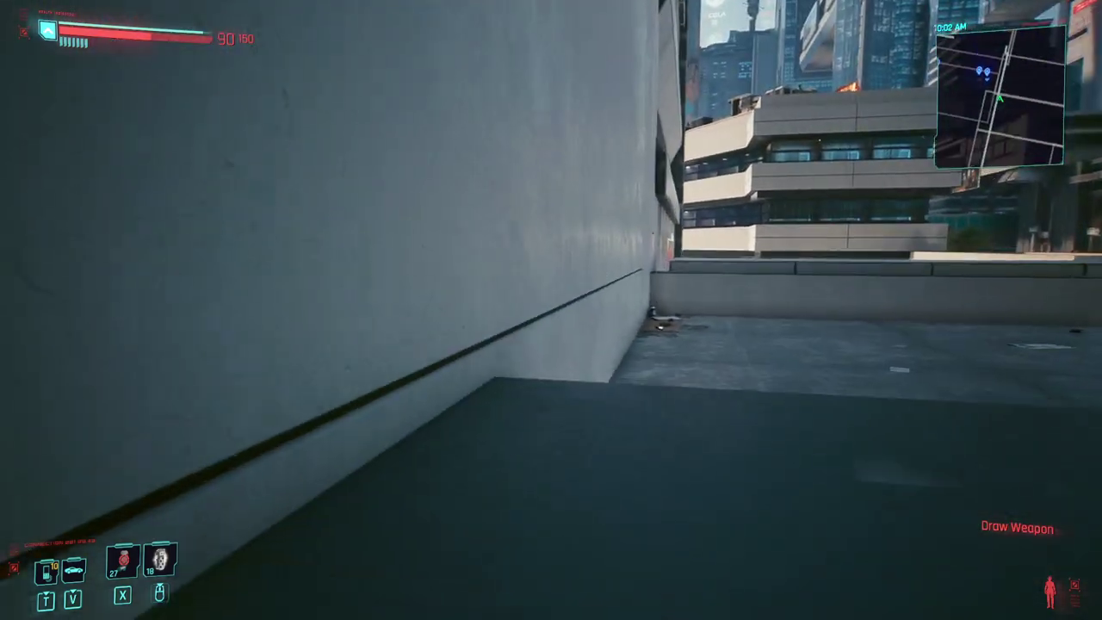
{"action": "key", "text": "space"}
{"action": "key", "text": "w"}
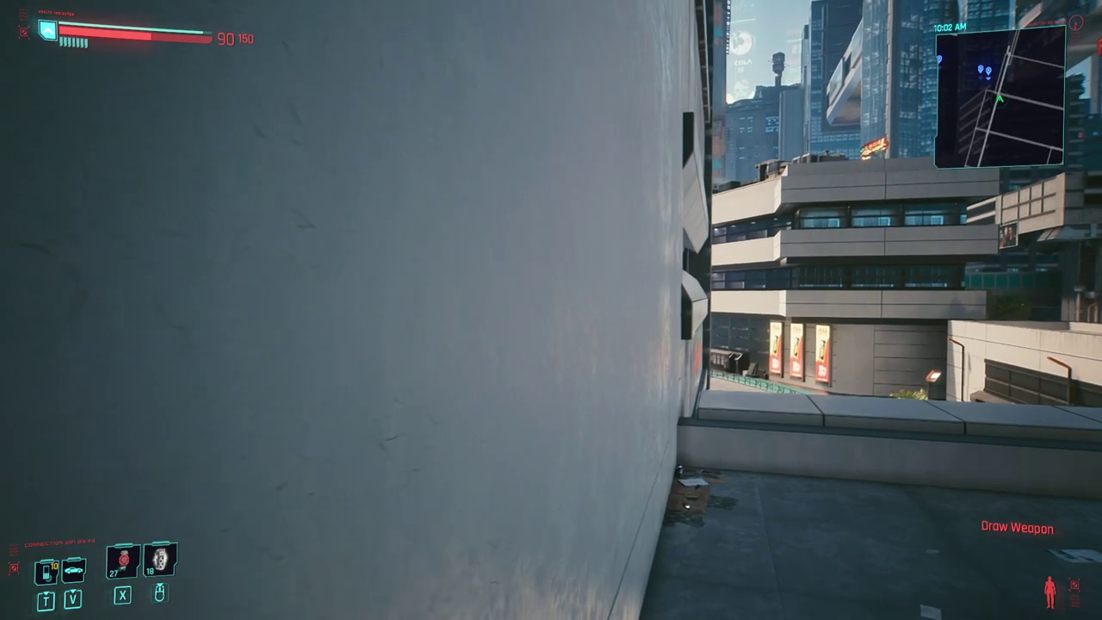
{"action": "key", "text": "w"}
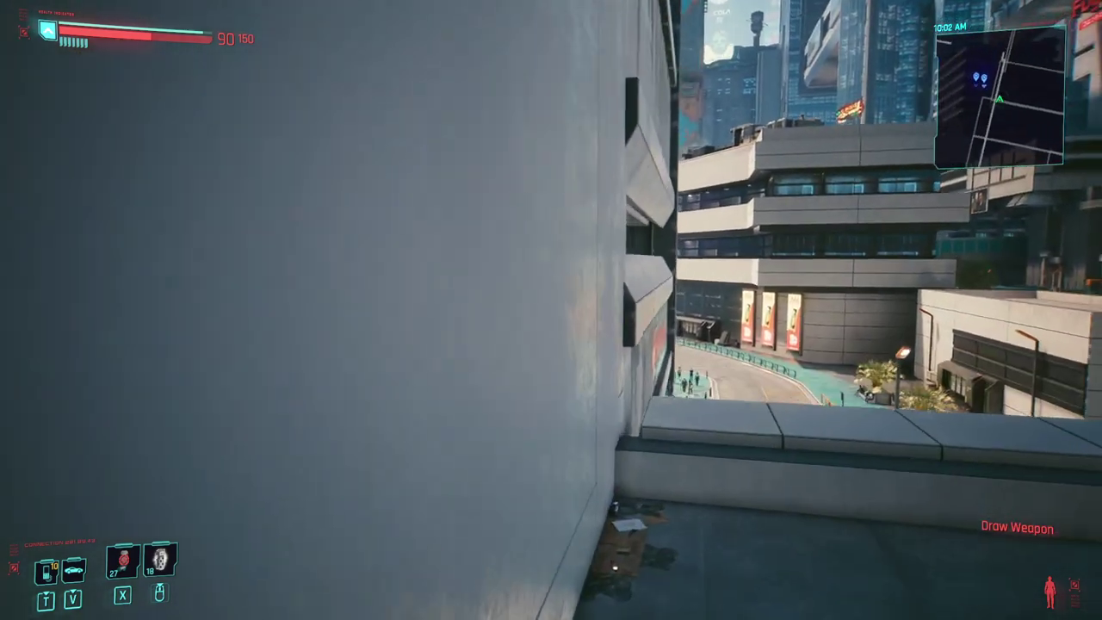
{"action": "key", "text": "space"}
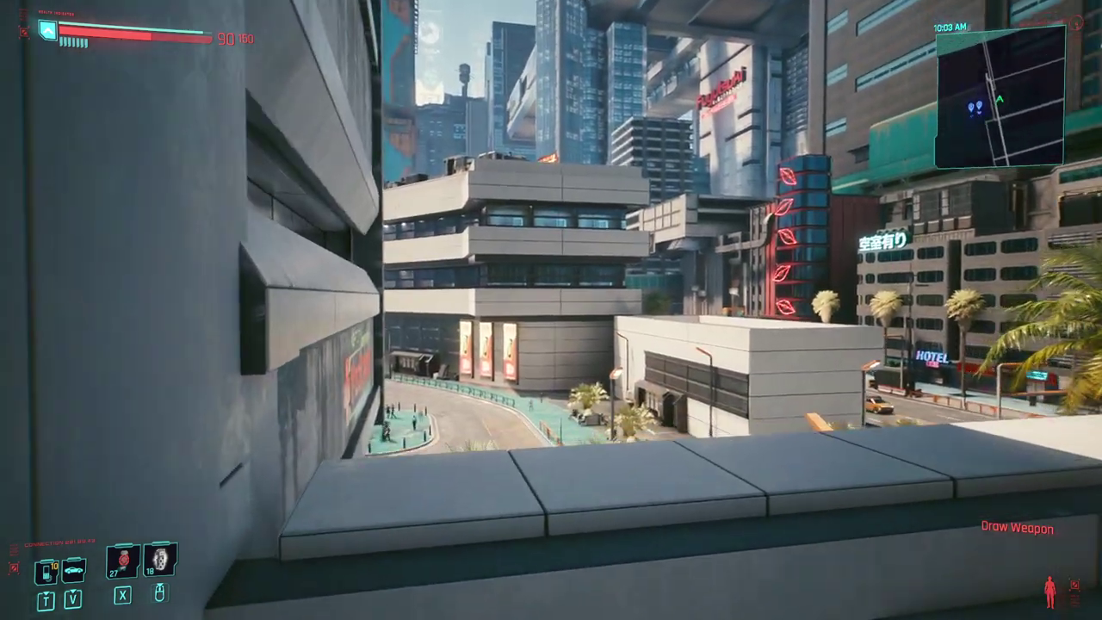
{"action": "key", "text": "w"}
{"action": "key", "text": "space"}
{"action": "key", "text": "w"}
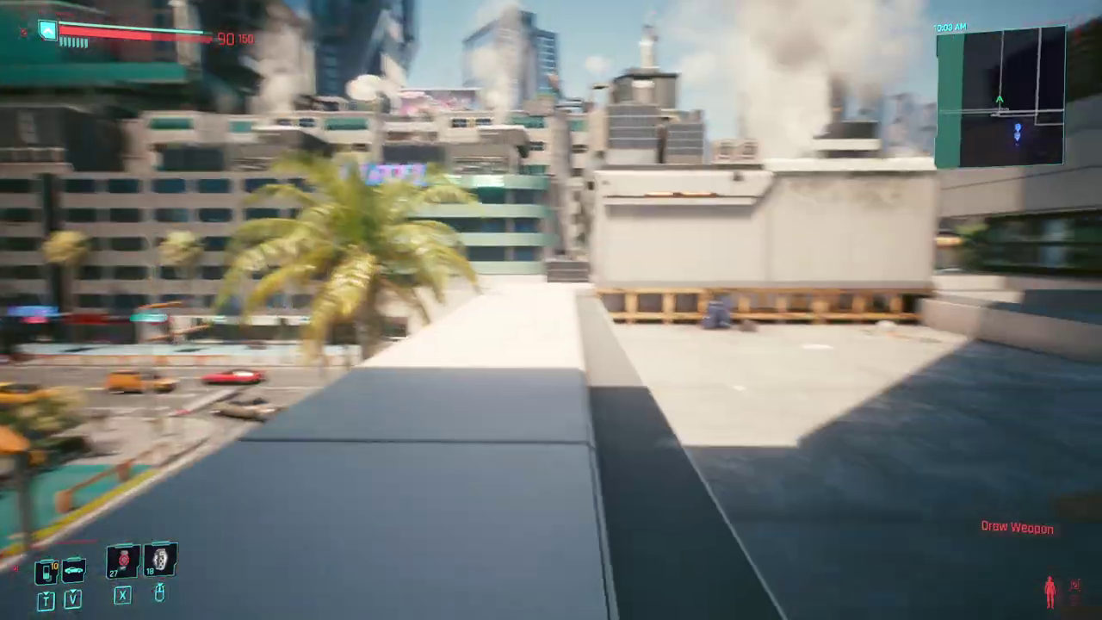
{"action": "key", "text": "w"}
{"action": "key", "text": "space"}
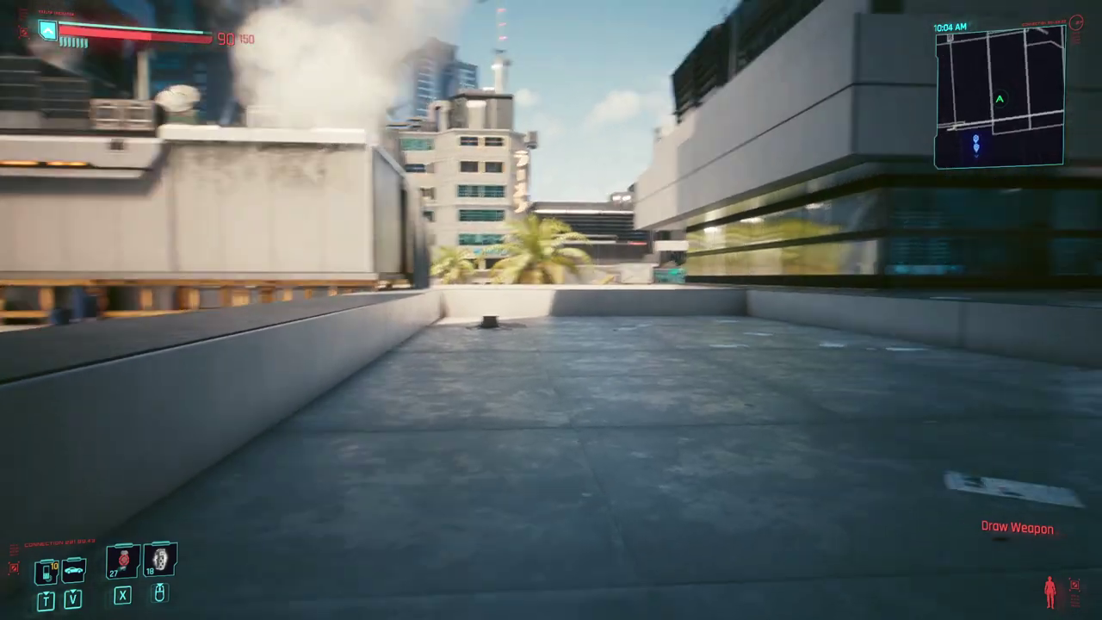
Switch to WallJump Config, show the look properties alongside yaw, and expand all four angle sections of yaw demo.
{"action": "key", "text": "grave"}
{"action": "key", "text": "grave"}
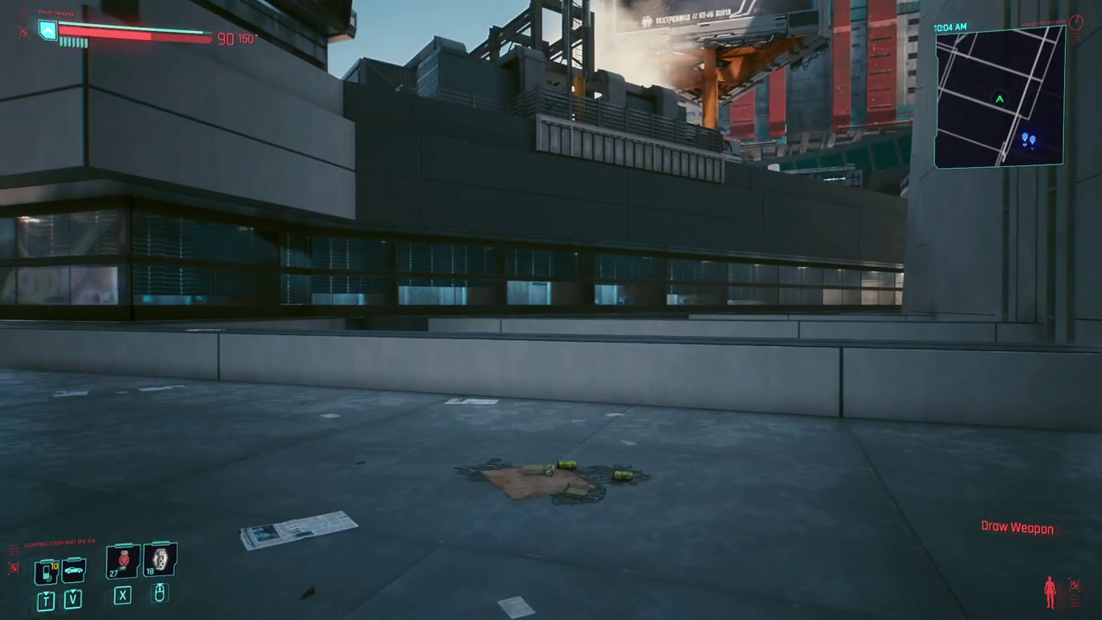
{"action": "key", "text": "alt+Tab"}
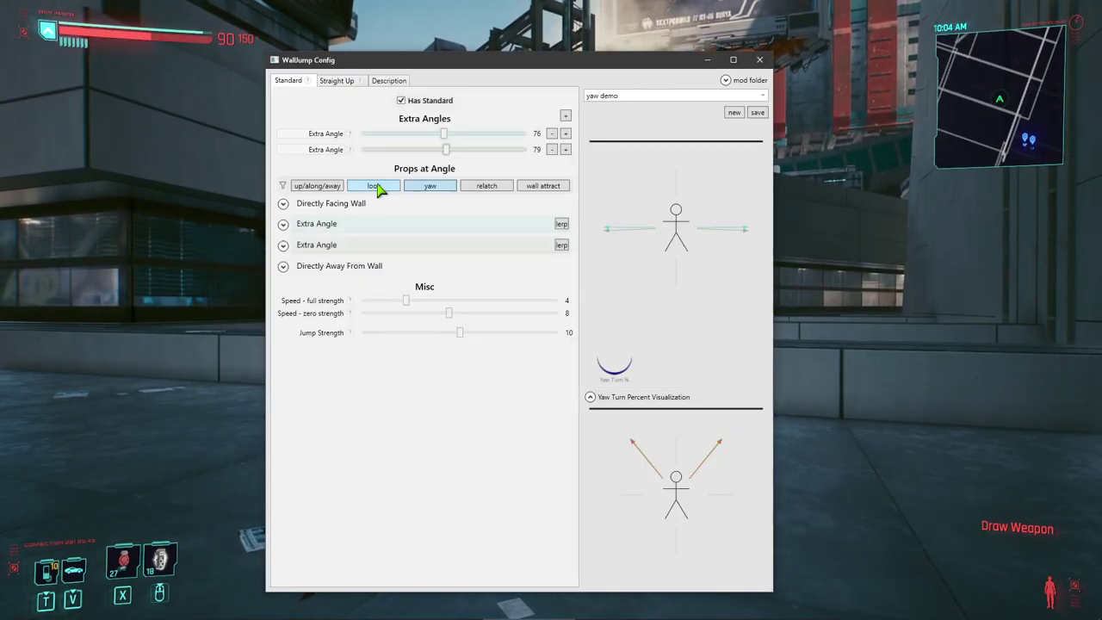
{"action": "left_click", "coordinate": [379, 189]}
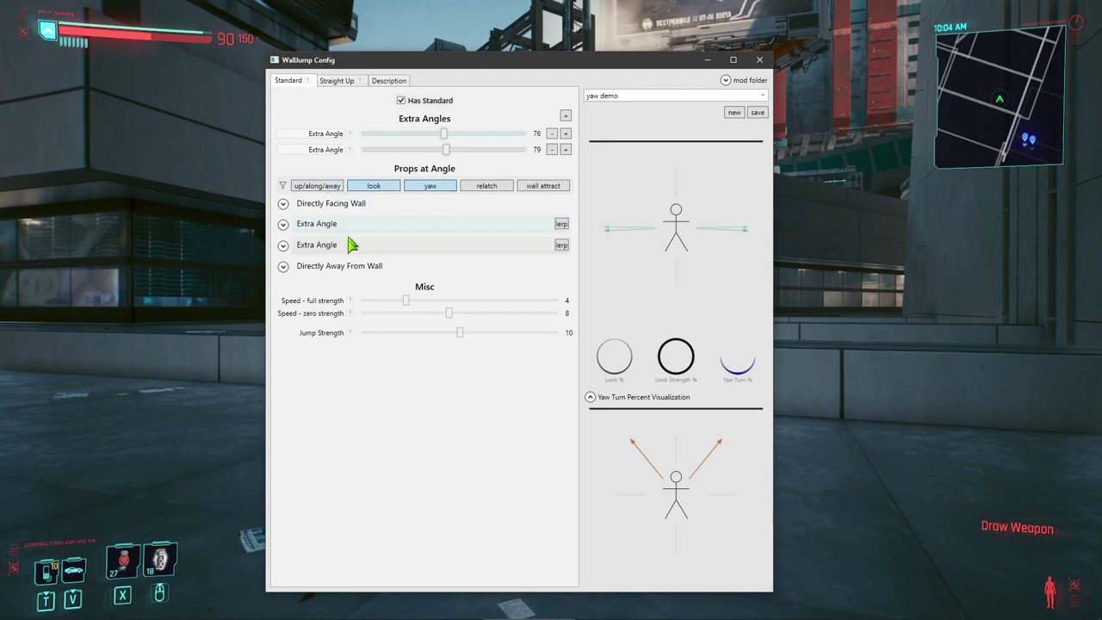
{"action": "left_click", "coordinate": [343, 269]}
{"action": "left_click", "coordinate": [357, 245]}
{"action": "left_click", "coordinate": [355, 223]}
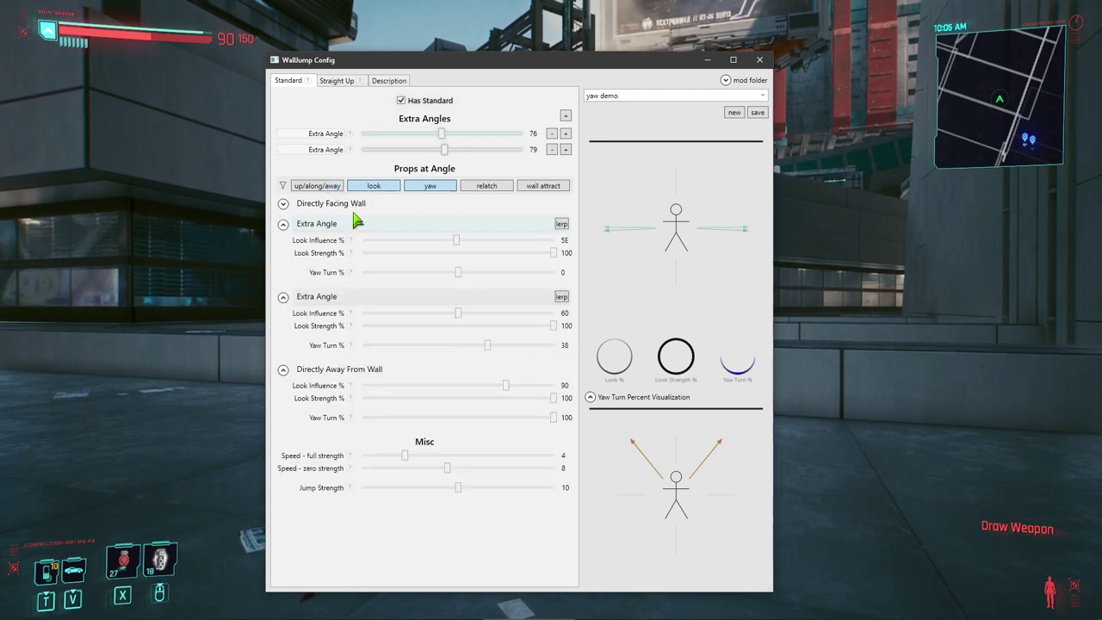
{"action": "left_click", "coordinate": [356, 204]}
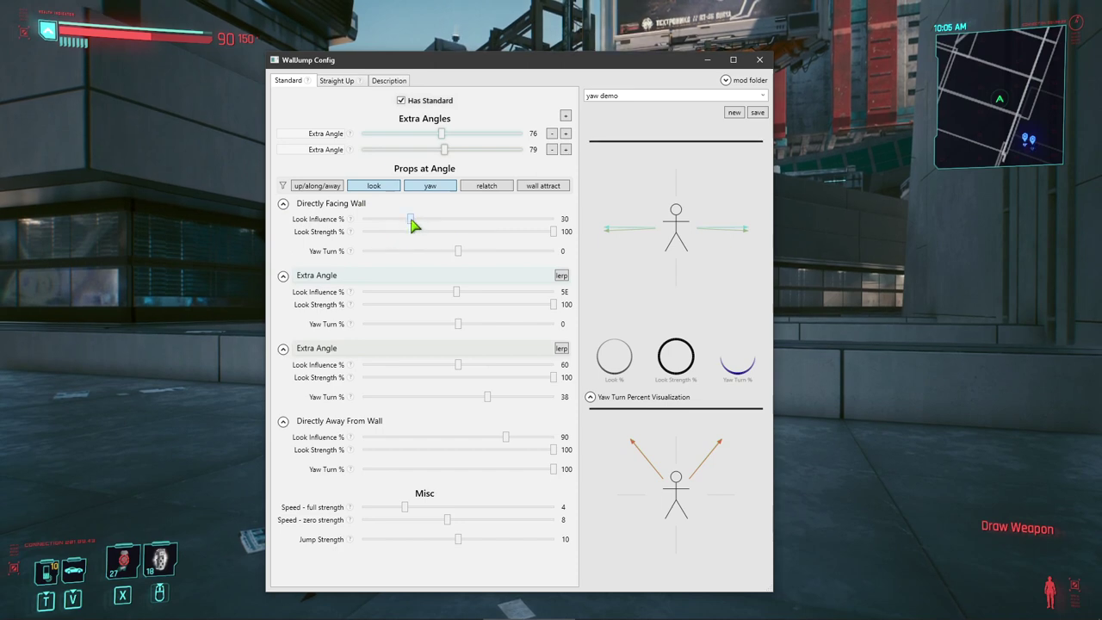
Set Look Influence % to 0 at all four angles, save yaw demo, and include the up/along/away properties in the display.
{"action": "left_click_drag", "start_coordinate": [411, 219], "coordinate": [323, 221]}
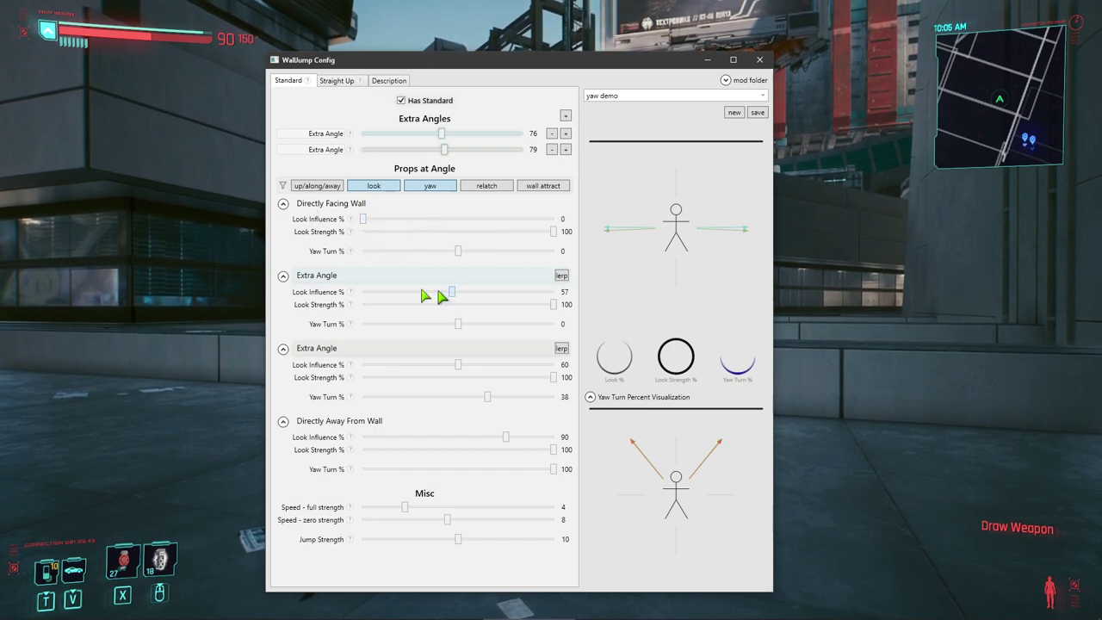
{"action": "left_click_drag", "start_coordinate": [439, 292], "coordinate": [332, 293]}
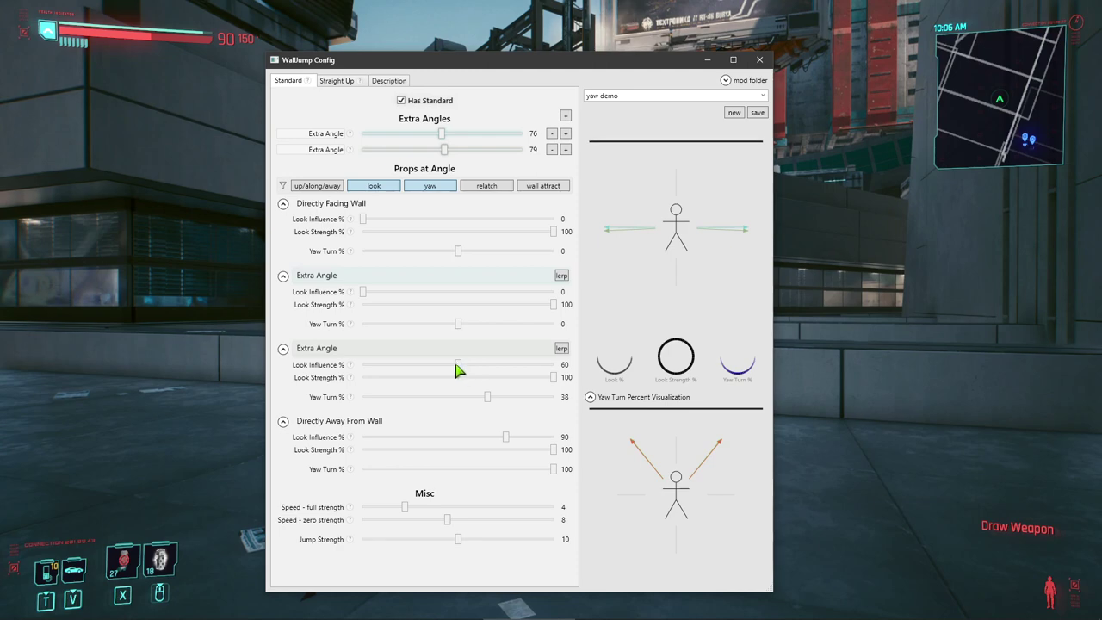
{"action": "left_click_drag", "start_coordinate": [458, 365], "coordinate": [338, 367]}
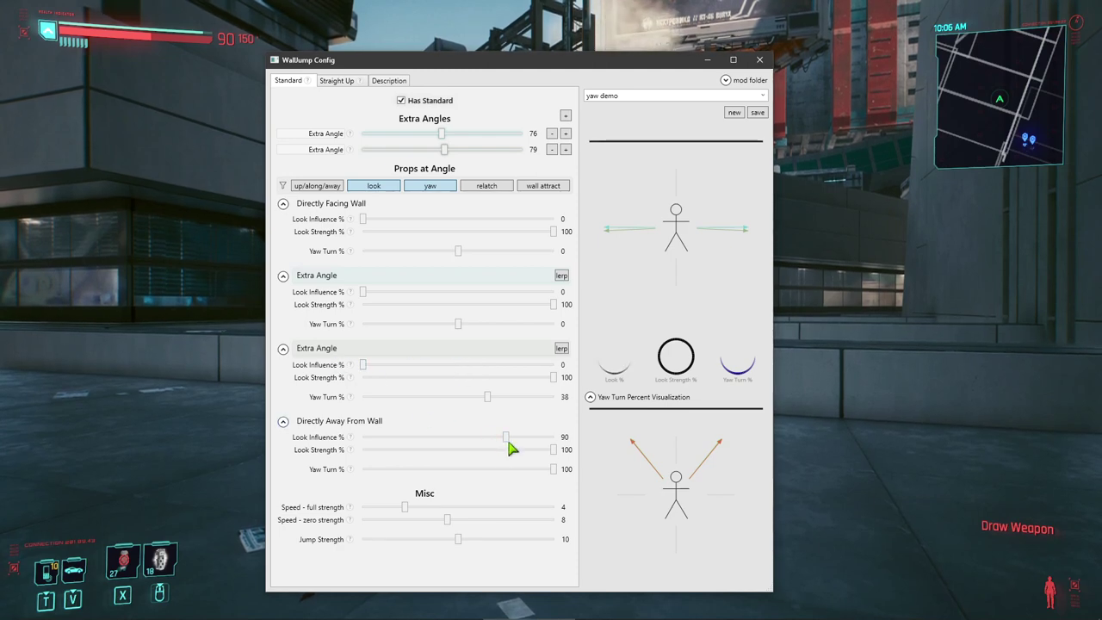
{"action": "left_click_drag", "start_coordinate": [507, 438], "coordinate": [333, 436]}
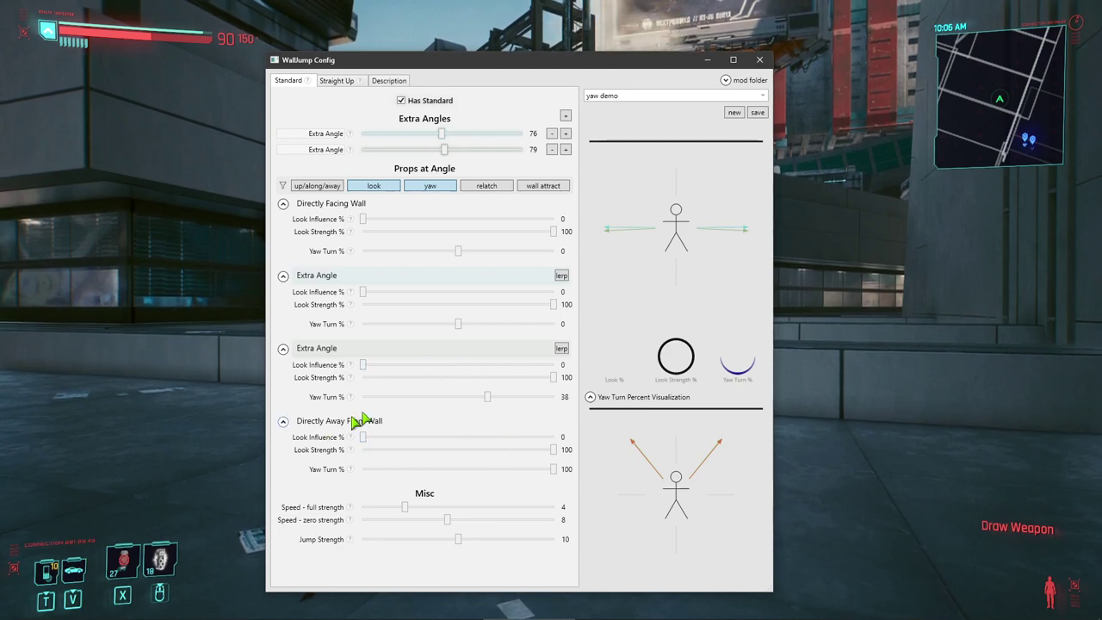
{"action": "left_click", "coordinate": [757, 113]}
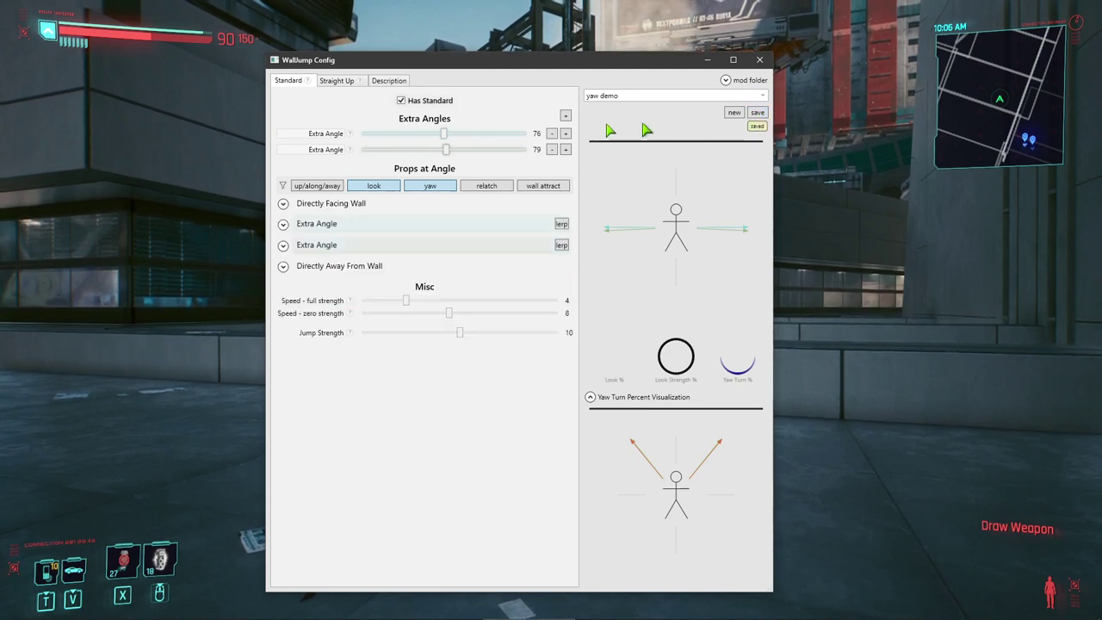
{"action": "left_click", "coordinate": [316, 186]}
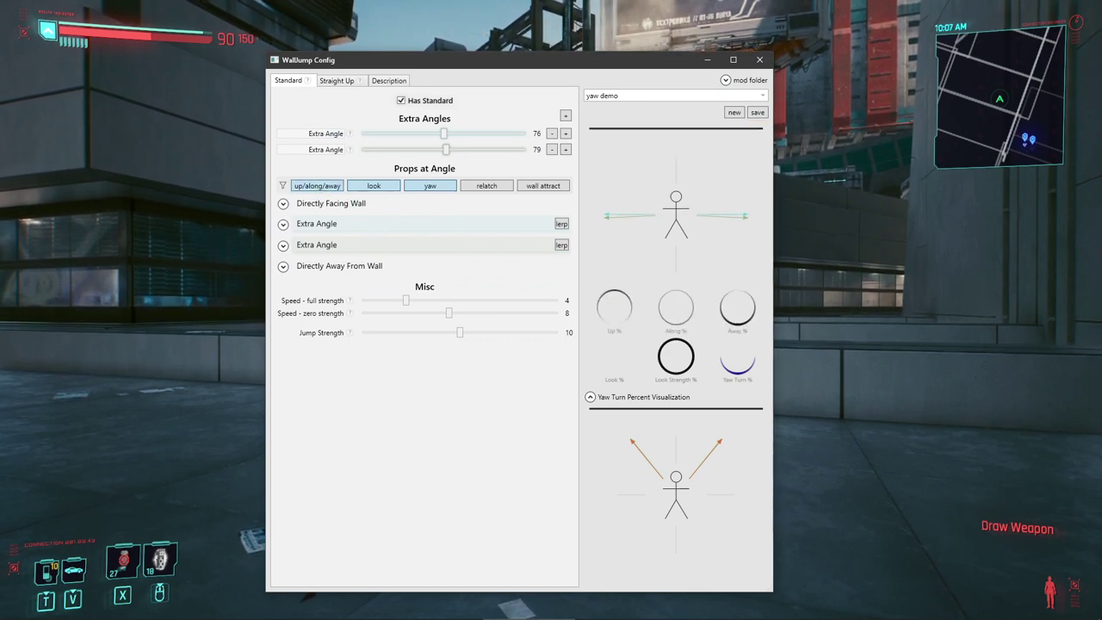
Return to the game and reload all mods to apply the yaw demo configuration without look influence.
{"action": "key", "text": "alt+Tab"}
{"action": "key", "text": "grave"}
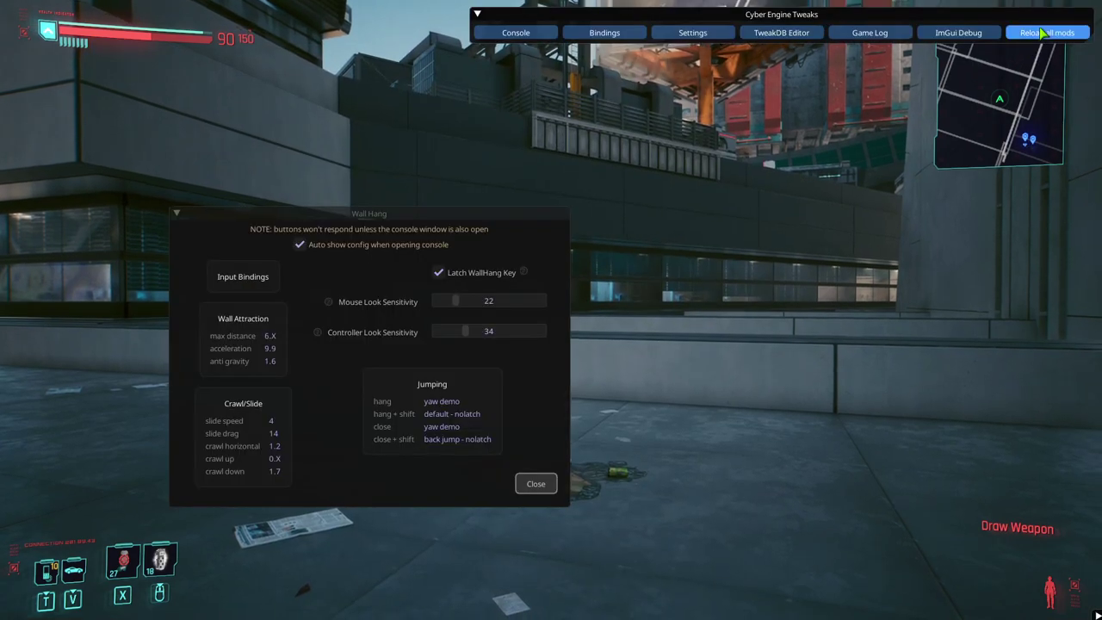
{"action": "key", "text": "grave"}
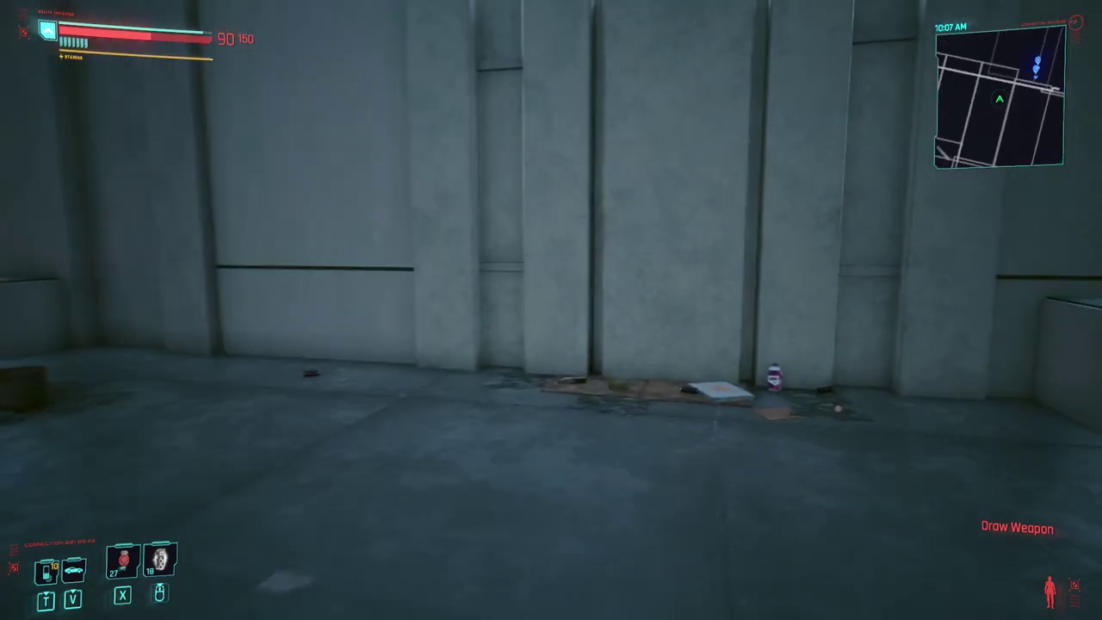
Test yaw demo without look influence by jumping repeatedly off the ribbed rooftop wall while facing along it.
{"action": "key", "text": "w"}
{"action": "key", "text": "space"}
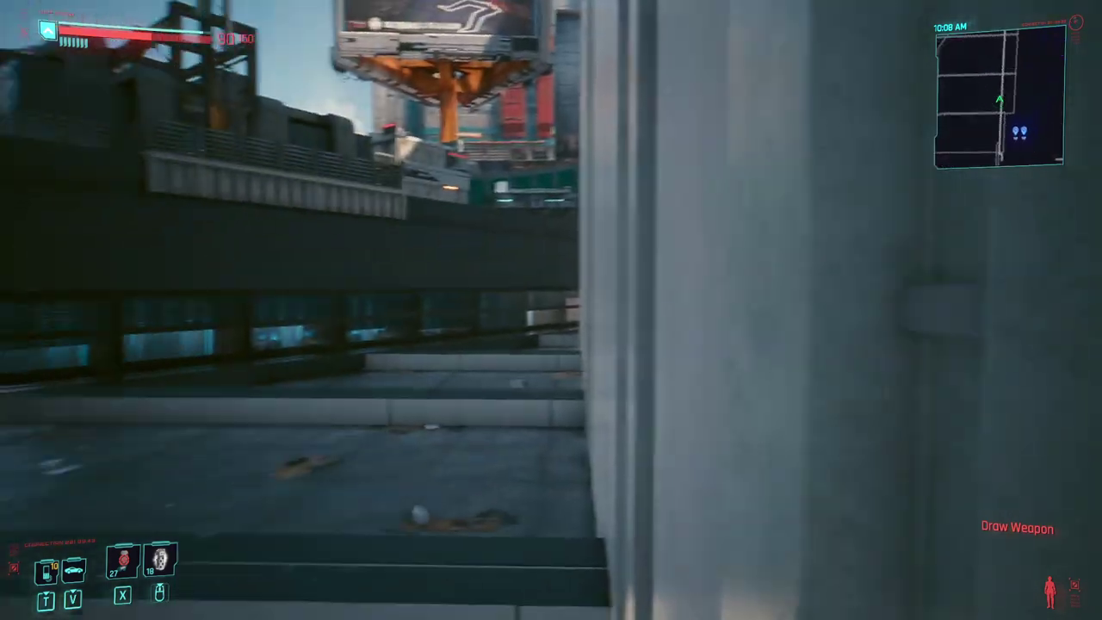
{"action": "key", "text": "w"}
{"action": "key", "text": "space"}
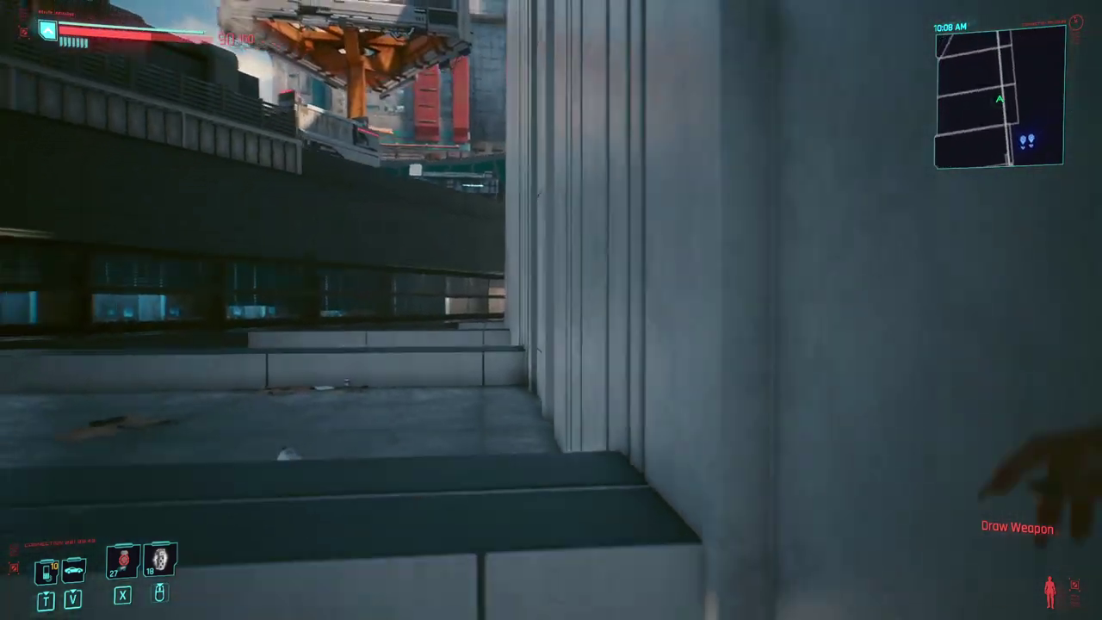
{"action": "key", "text": "space"}
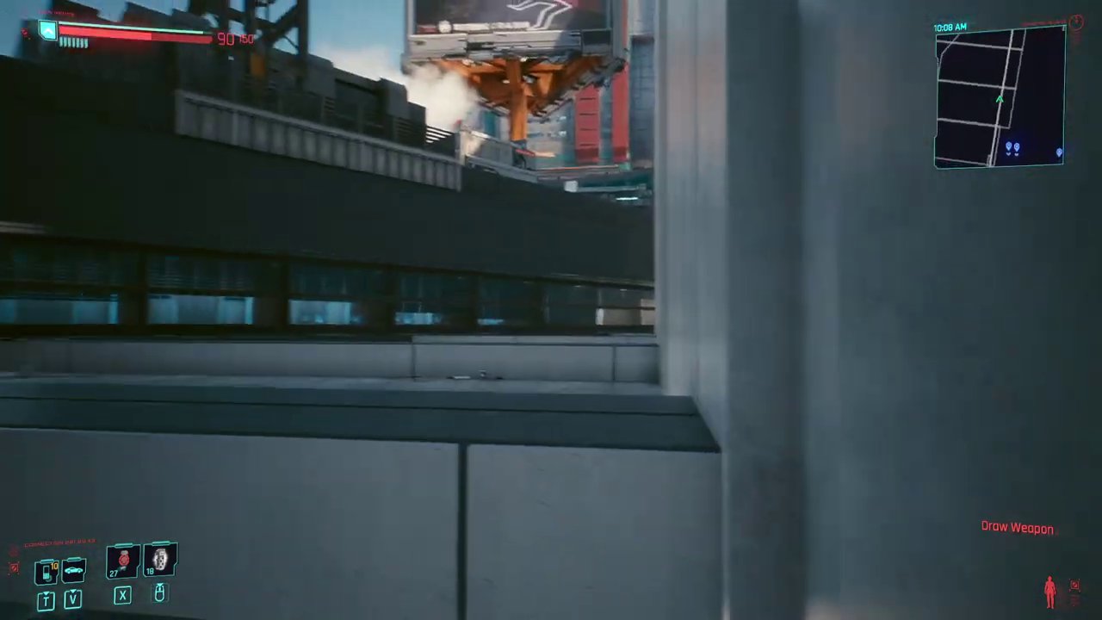
{"action": "key", "text": "space"}
{"action": "key", "text": "space"}
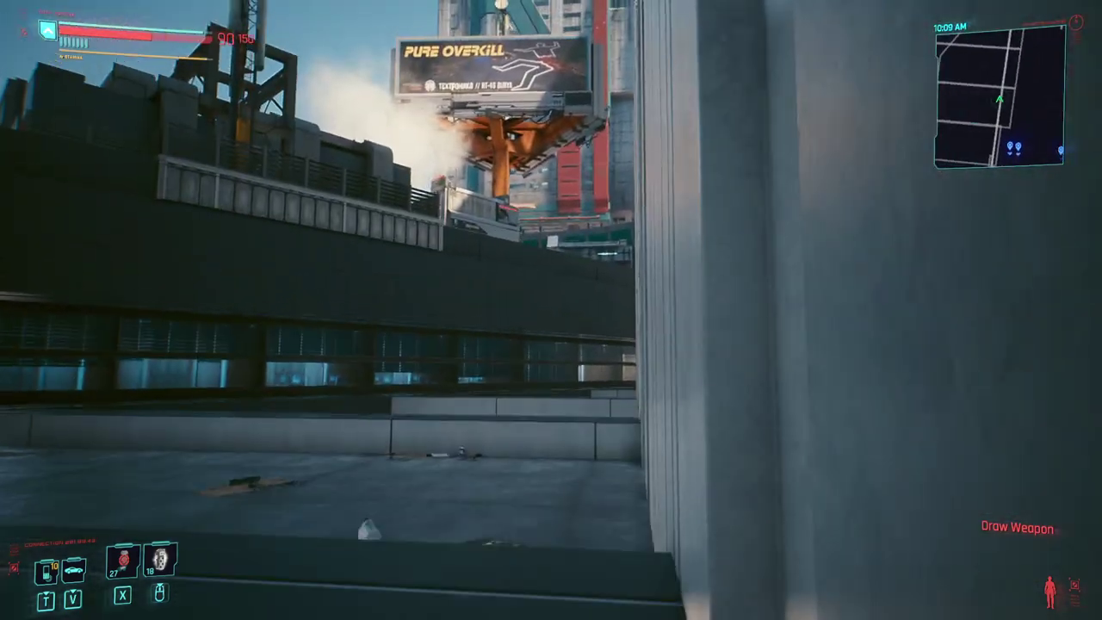
{"action": "key", "text": "w"}
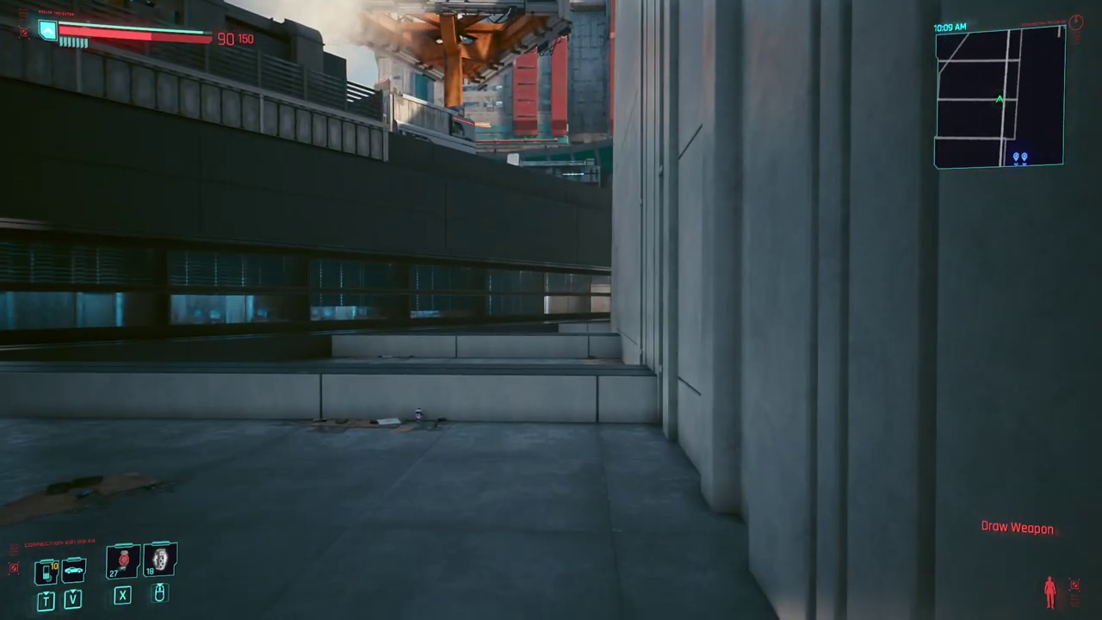
Switch to WallJump Config, load the default configuration, and show its relatch properties.
{"action": "key", "text": "alt+Tab"}
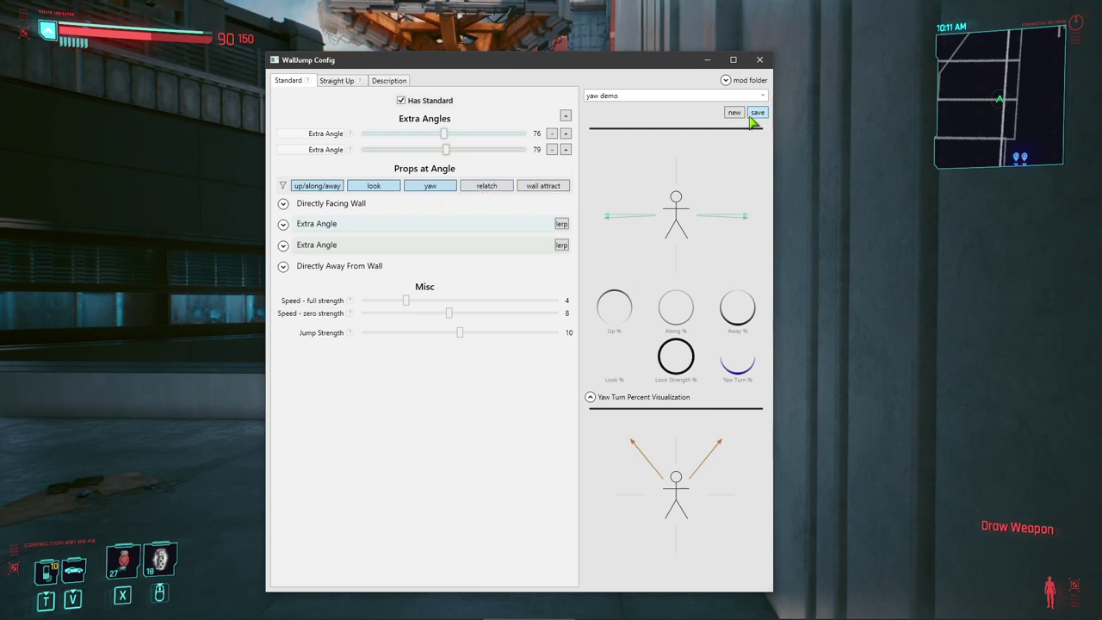
{"action": "left_click", "coordinate": [707, 97]}
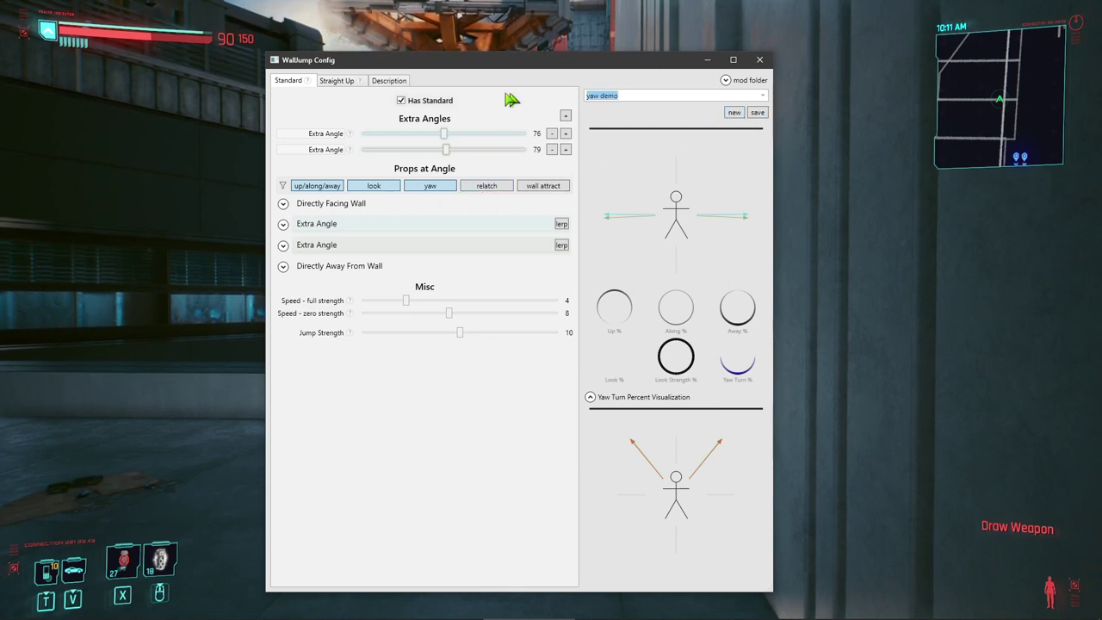
{"action": "left_click", "coordinate": [763, 97]}
{"action": "left_click", "coordinate": [608, 135]}
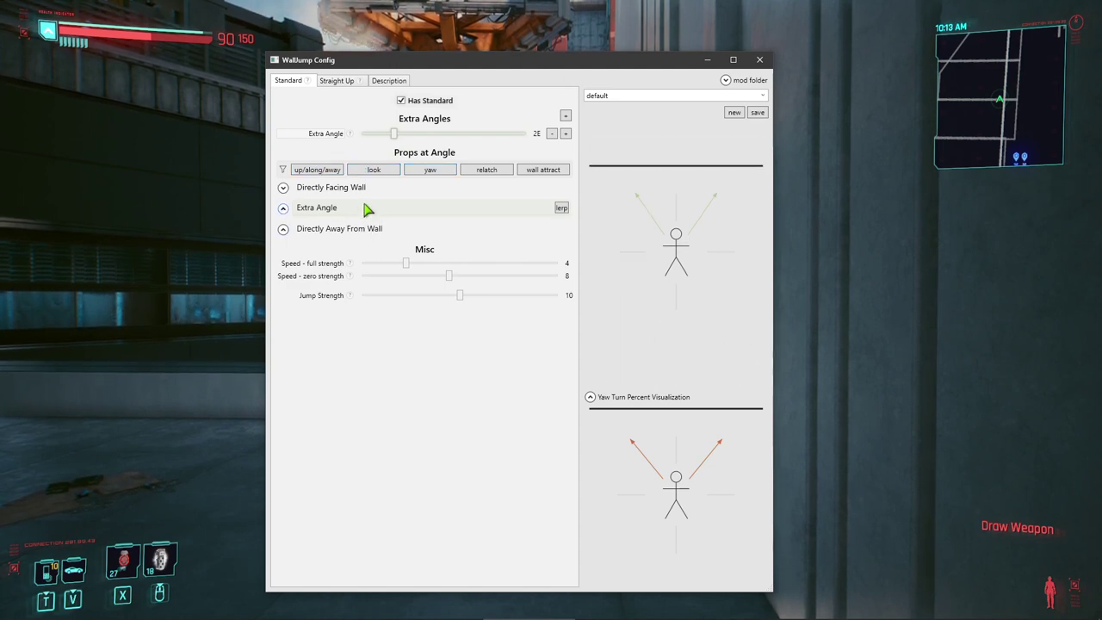
{"action": "left_click", "coordinate": [487, 170]}
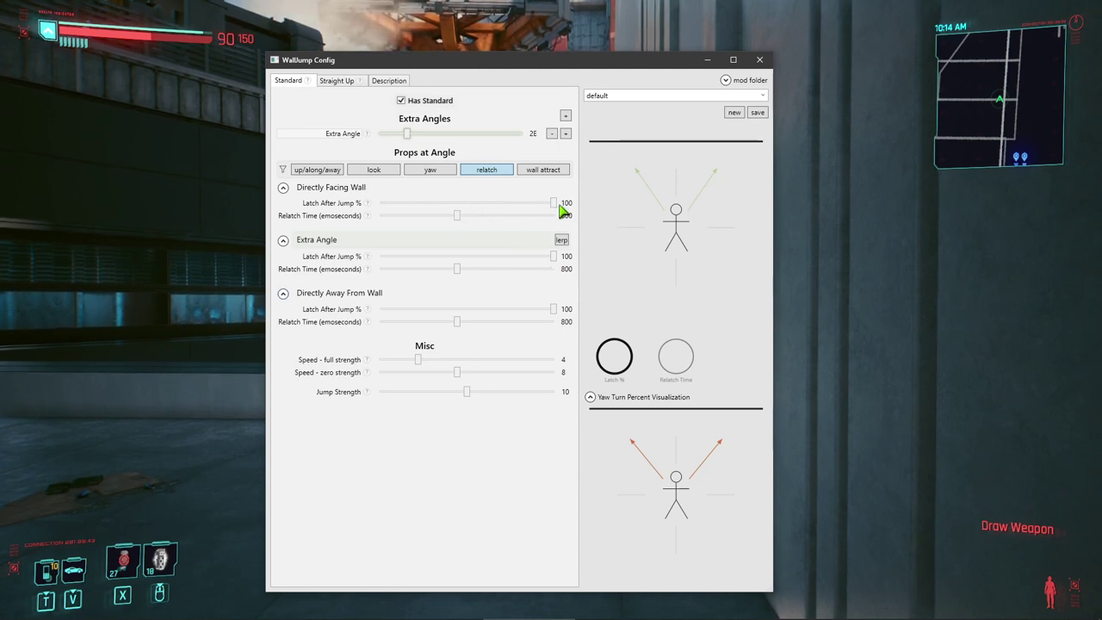
Set Latch After Jump % to 0 directly facing the wall and 57 at the extra angle, and save default.
{"action": "left_click_drag", "start_coordinate": [555, 205], "coordinate": [351, 213]}
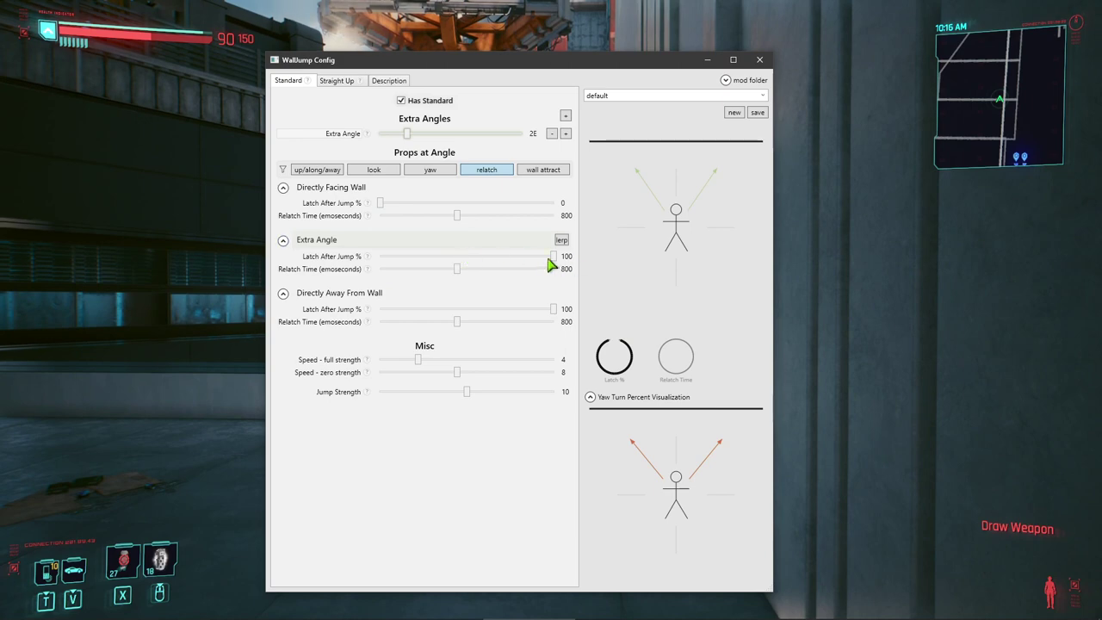
{"action": "left_click_drag", "start_coordinate": [532, 259], "coordinate": [458, 253]}
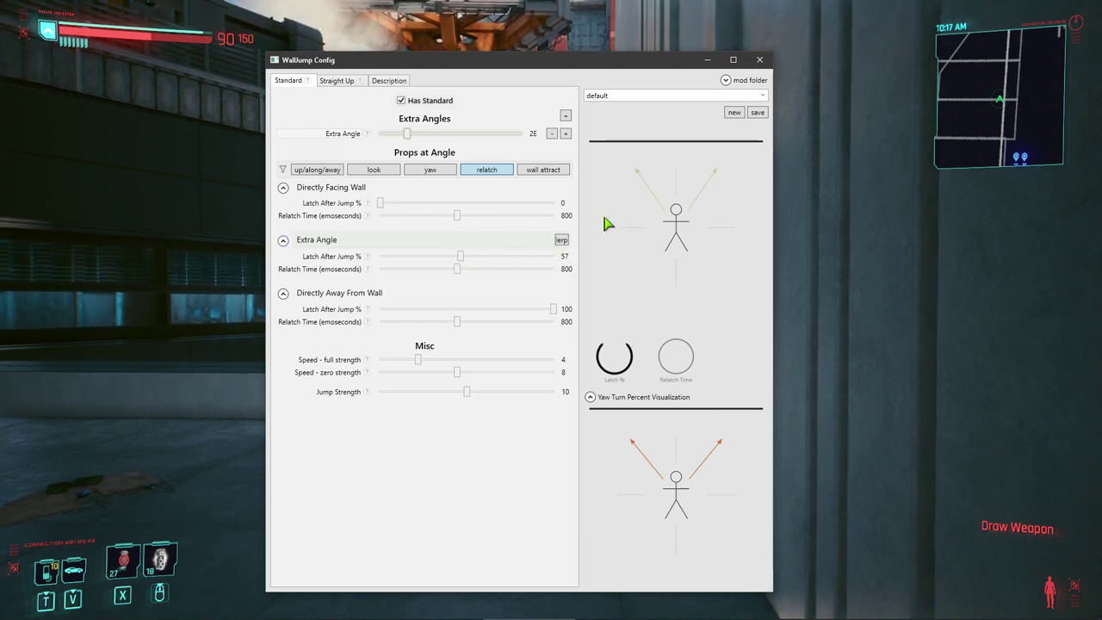
{"action": "left_click", "coordinate": [757, 113]}
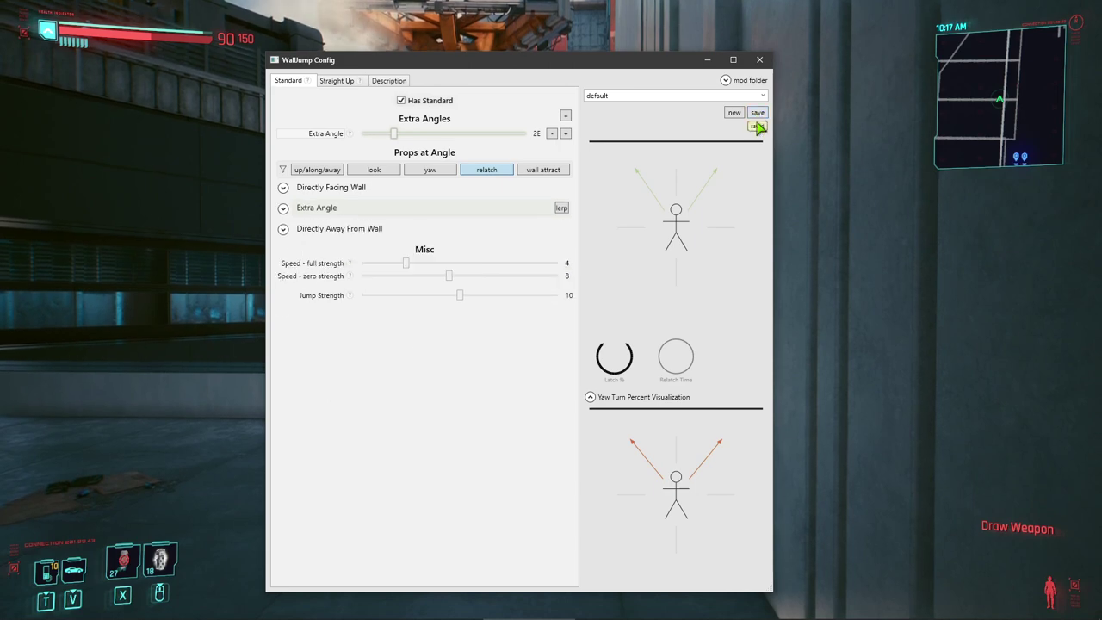
Reload all mods in the game and assign default to both jumping while hanging on a wall and jumping when close to a wall.
{"action": "key", "text": "alt+Tab"}
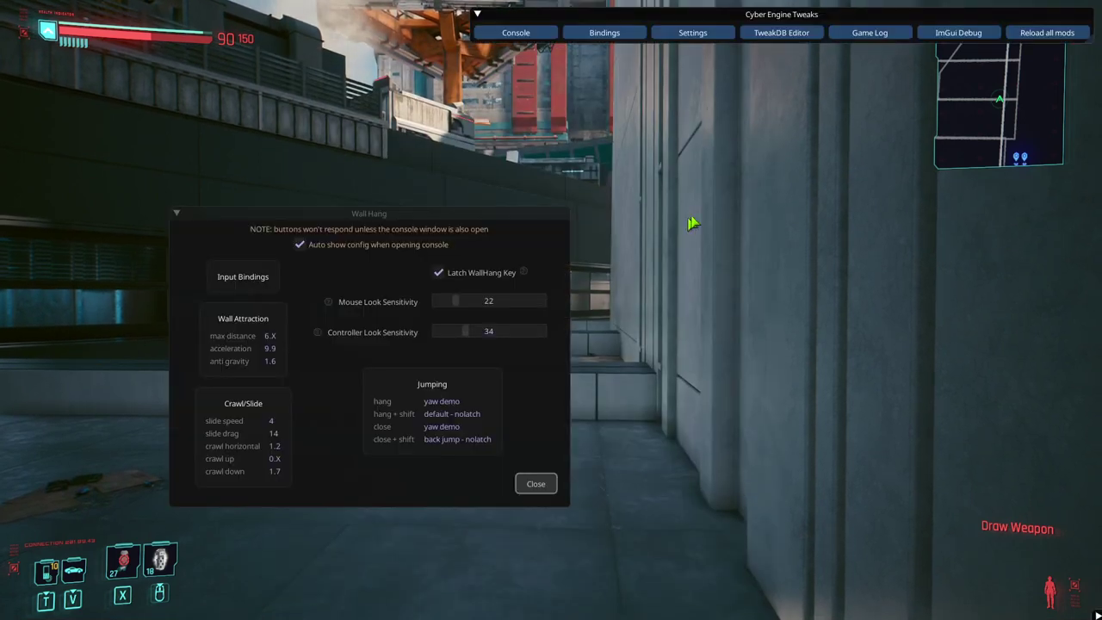
{"action": "left_click", "coordinate": [1058, 37]}
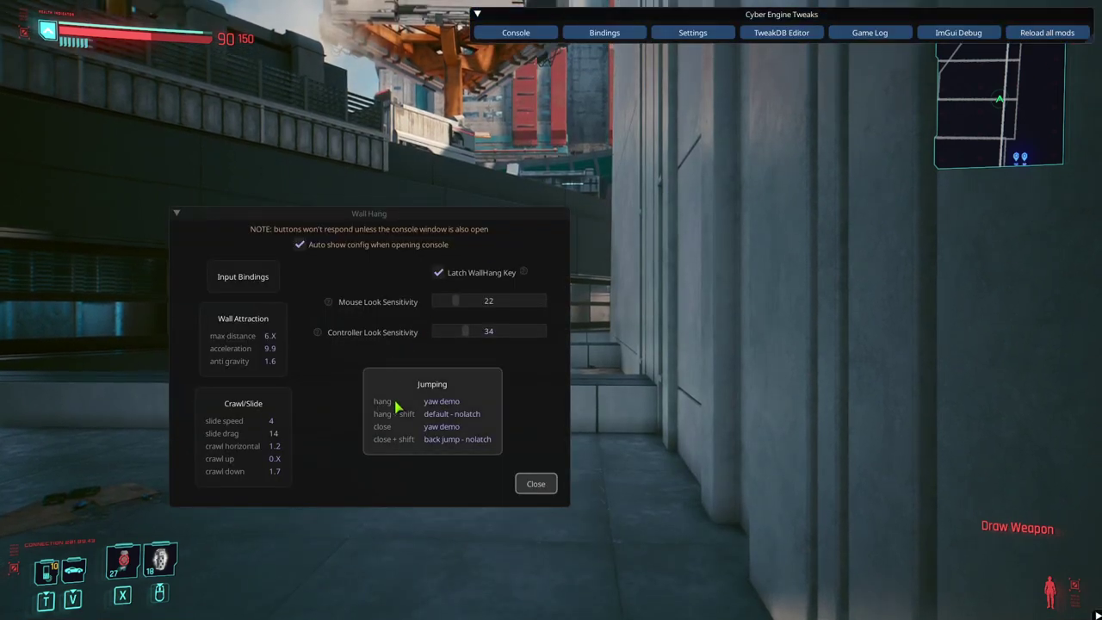
{"action": "left_click", "coordinate": [394, 400]}
{"action": "left_click", "coordinate": [260, 289]}
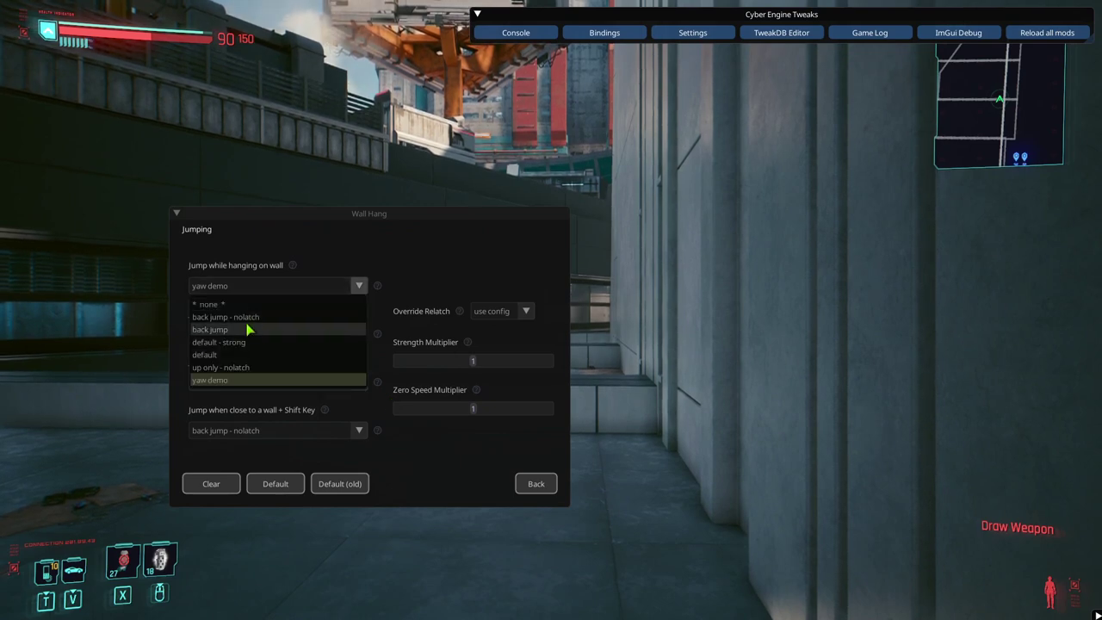
{"action": "left_click", "coordinate": [247, 354]}
{"action": "left_click", "coordinate": [267, 388]}
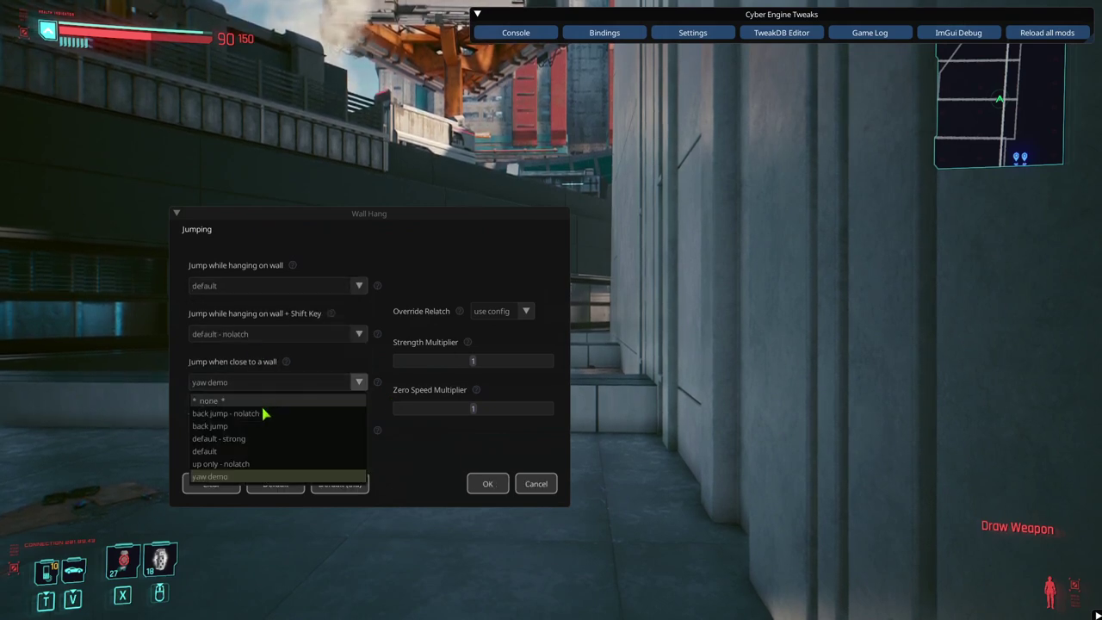
{"action": "left_click", "coordinate": [256, 453]}
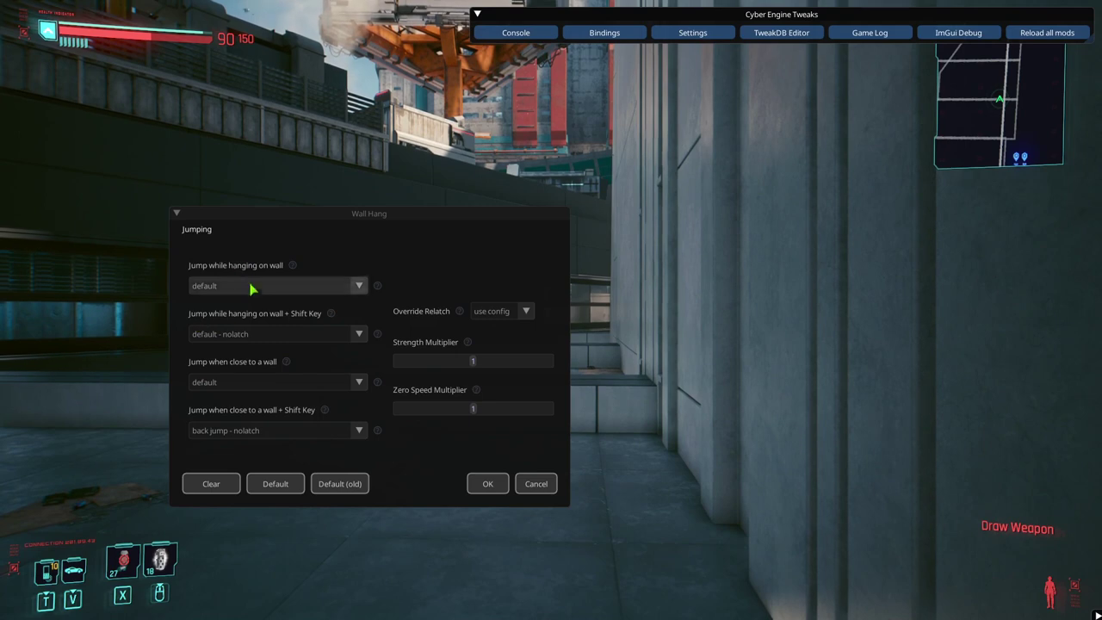
{"action": "left_click", "coordinate": [488, 485]}
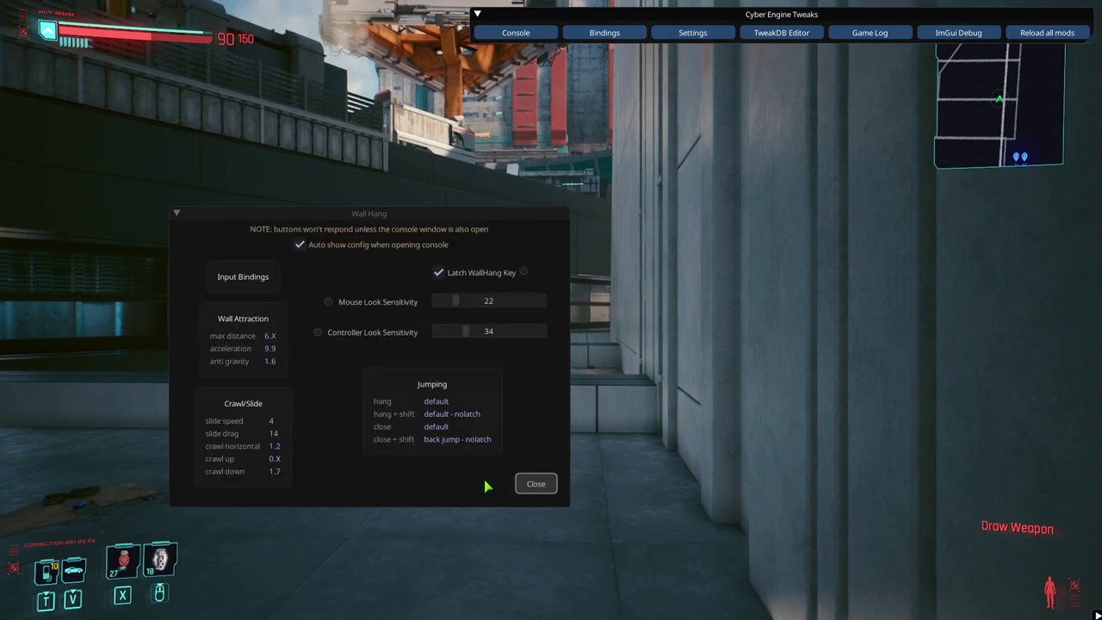
{"action": "key", "text": "grave"}
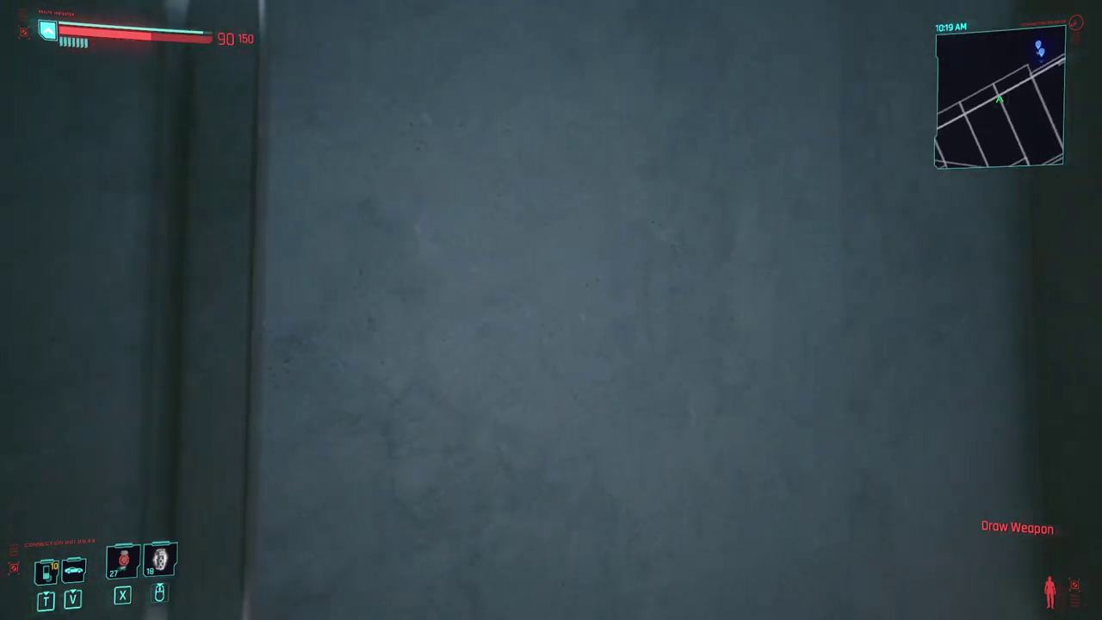
Test the default configuration's relatch behaviour by jumping off the wall while facing it directly and at angles along it.
{"action": "key", "text": "space"}
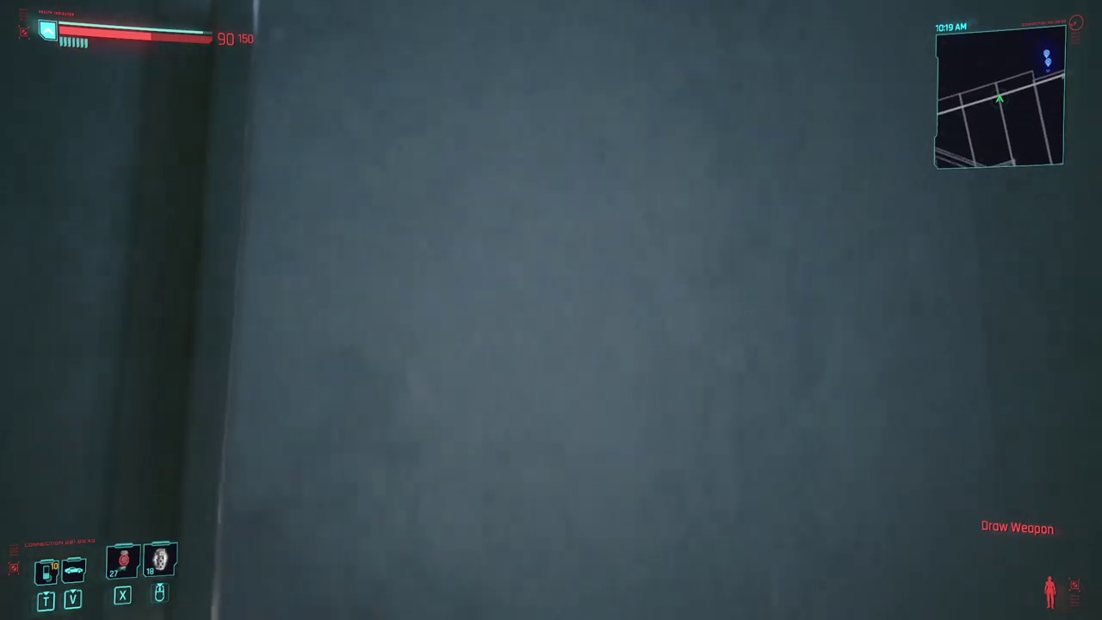
{"action": "key", "text": "space"}
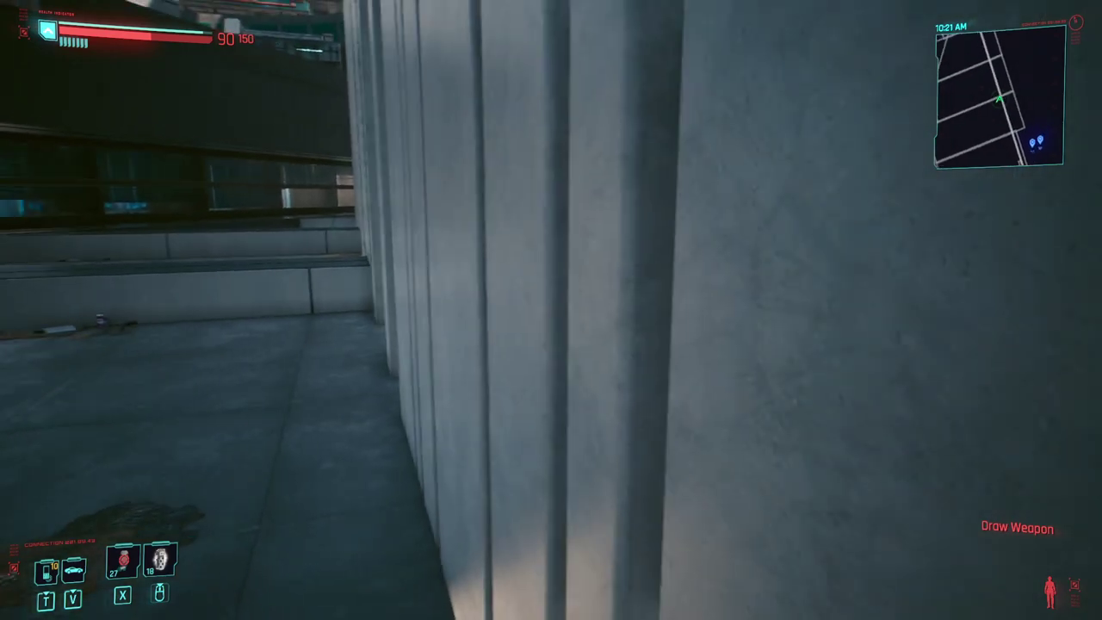
{"action": "key", "text": "space"}
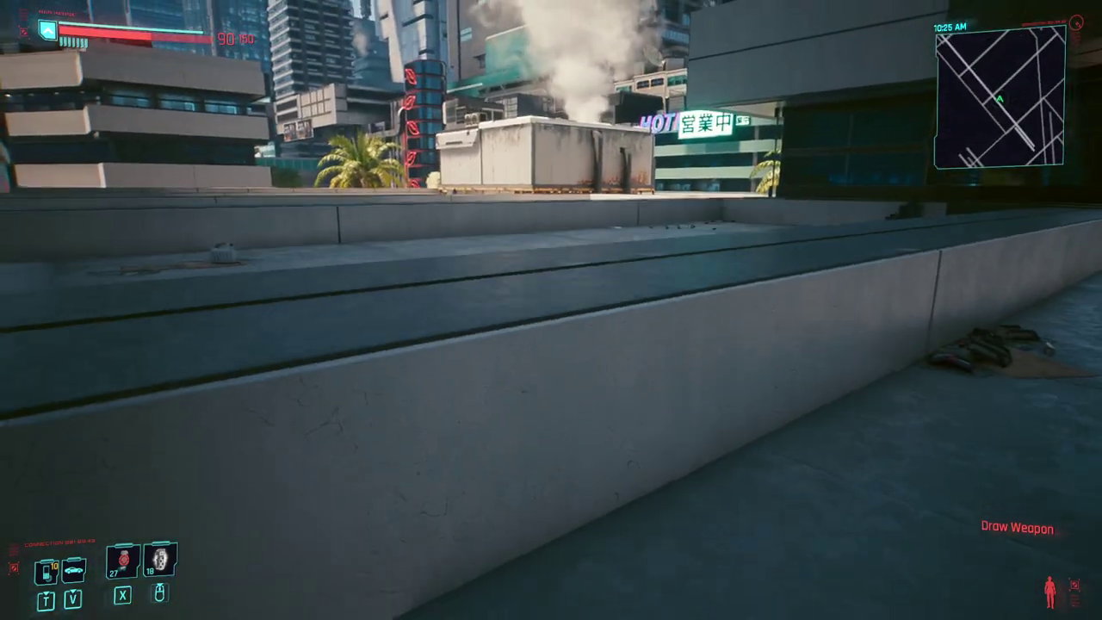
In WallJump Config, expand the relatch properties and set Latch After Jump % to 100 directly facing the wall and at the extra angle.
{"action": "key", "text": "alt+Tab"}
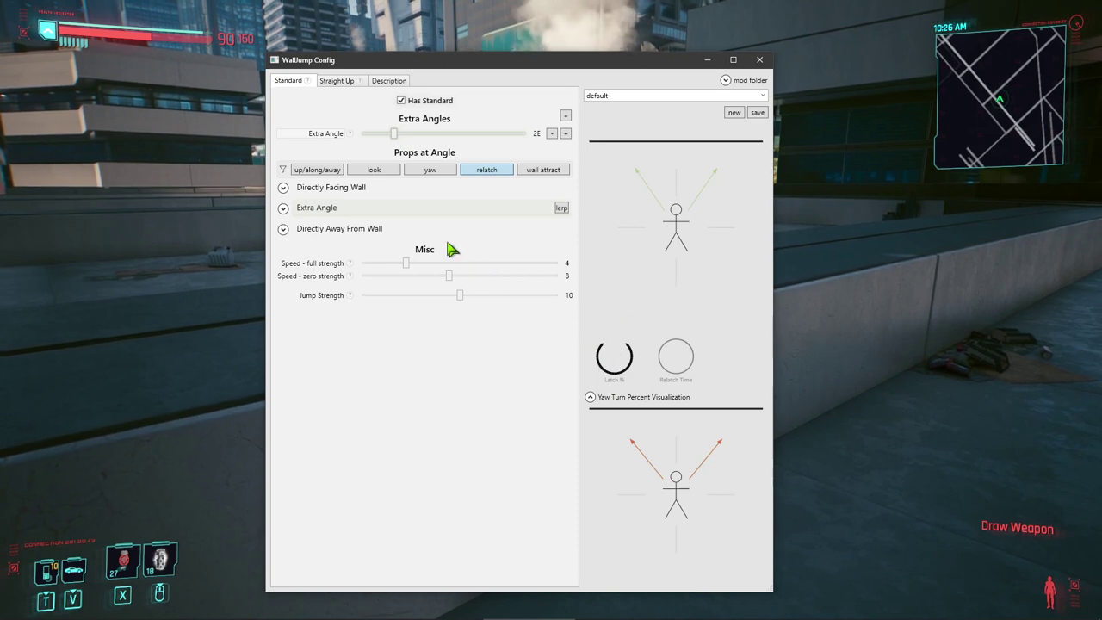
{"action": "left_click", "coordinate": [408, 228]}
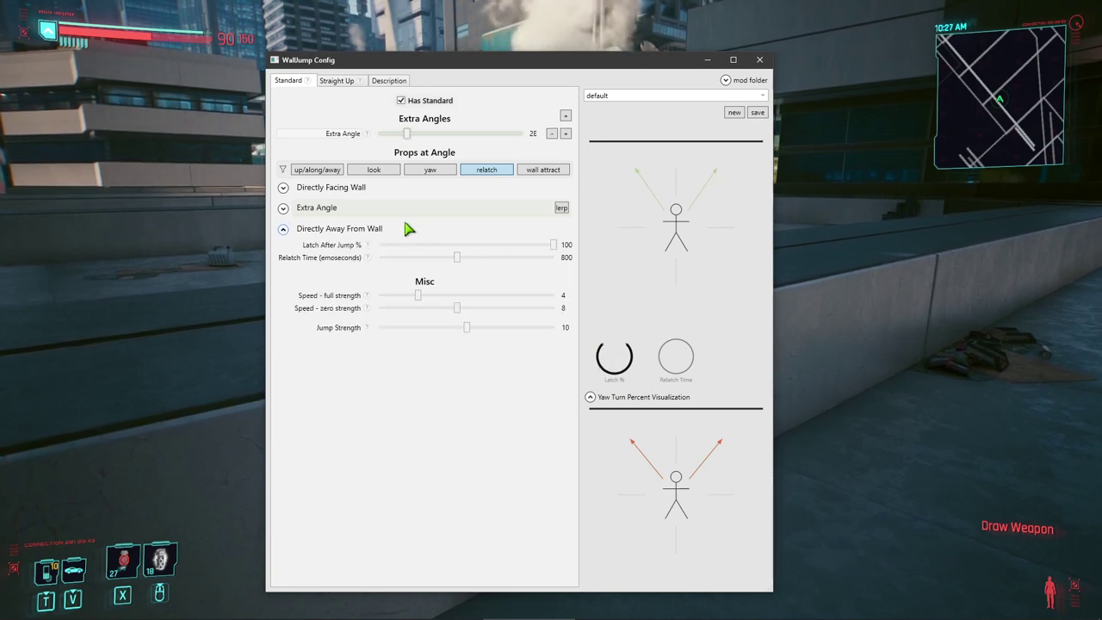
{"action": "left_click", "coordinate": [403, 209]}
{"action": "left_click", "coordinate": [401, 188]}
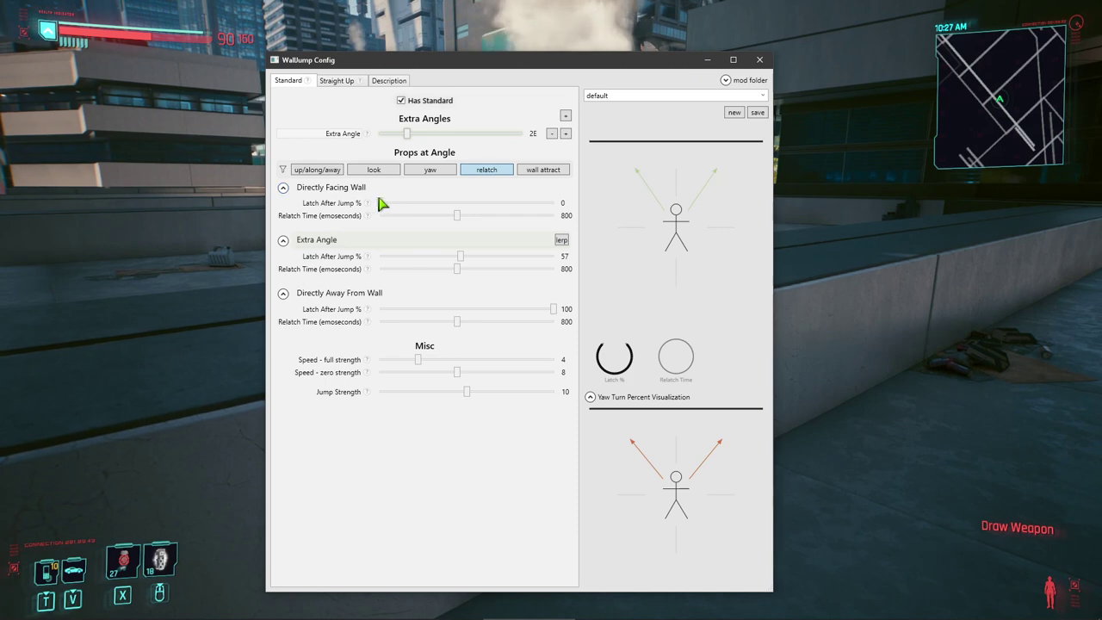
{"action": "left_click_drag", "start_coordinate": [381, 204], "coordinate": [642, 219]}
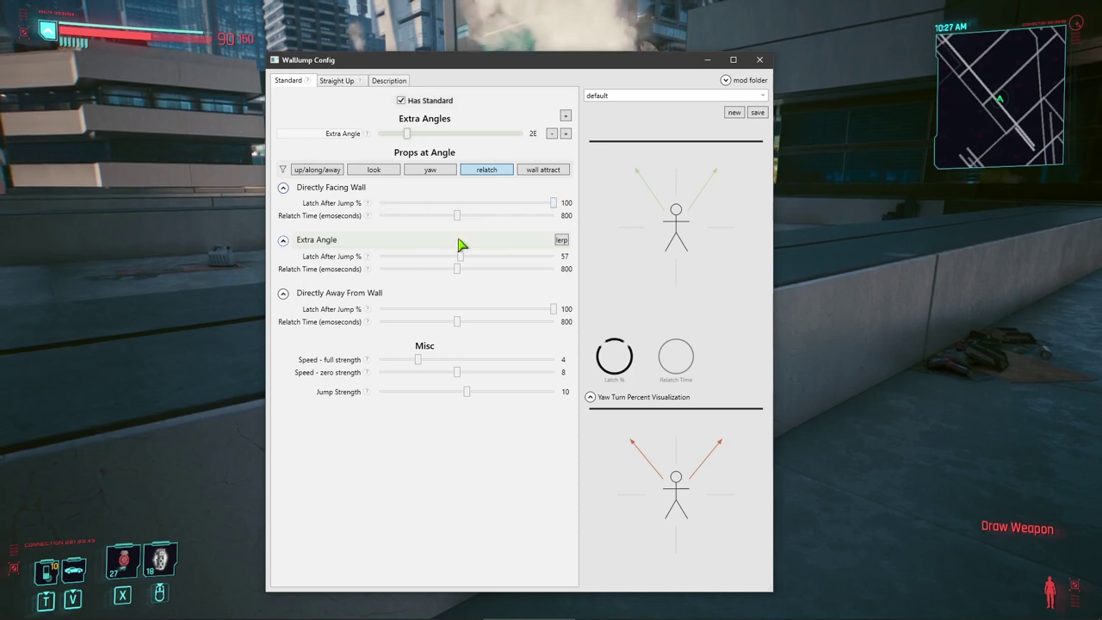
{"action": "left_click_drag", "start_coordinate": [458, 261], "coordinate": [618, 264]}
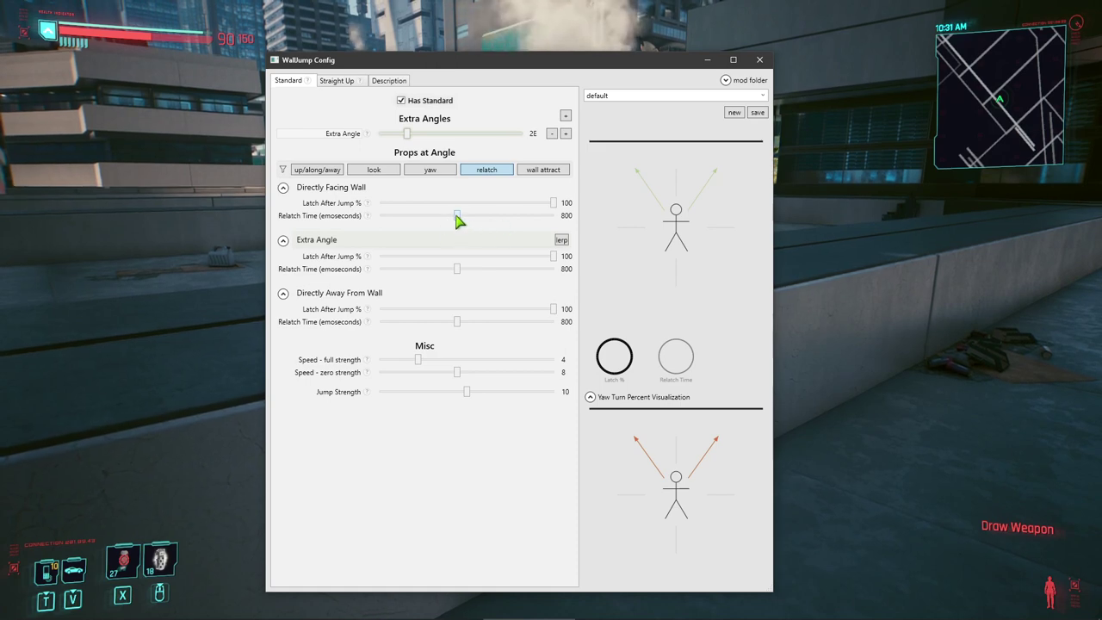
{"action": "mouse_move", "coordinate": [456, 216]}
{"action": "left_mouse_down"}
{"action": "mouse_move", "coordinate": [562, 218]}
{"action": "mouse_move", "coordinate": [441, 216]}
{"action": "mouse_move", "coordinate": [457, 215]}
{"action": "left_mouse_up"}
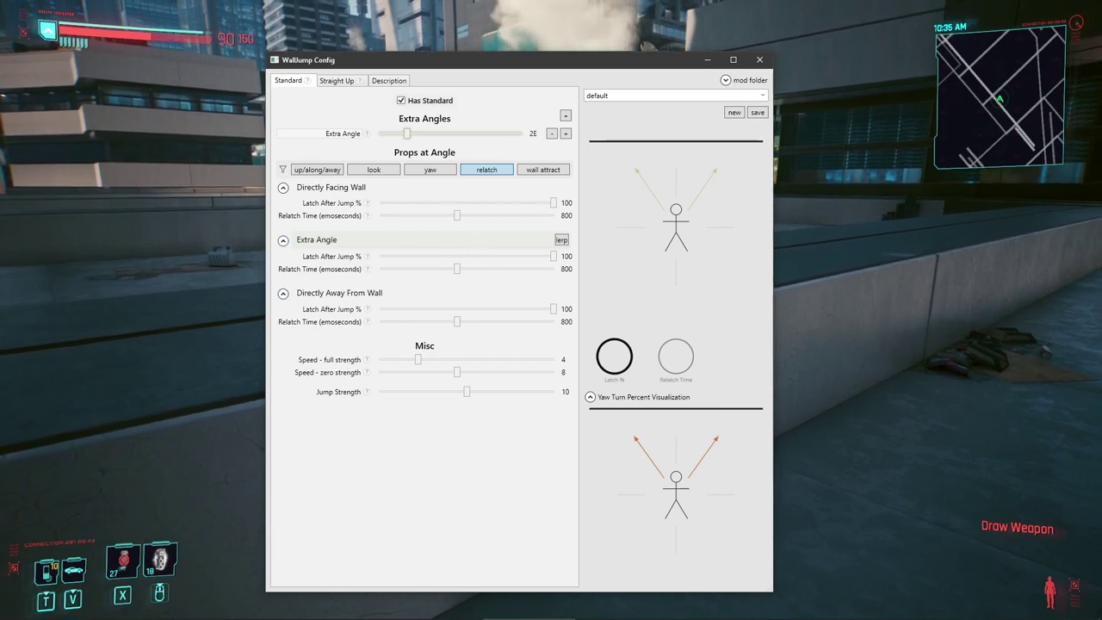
Switch to the game and review the Wall Hang mod's wall attraction and crawl/slide settings, including the Grab Sliding help text.
{"action": "key", "text": "alt+Tab"}
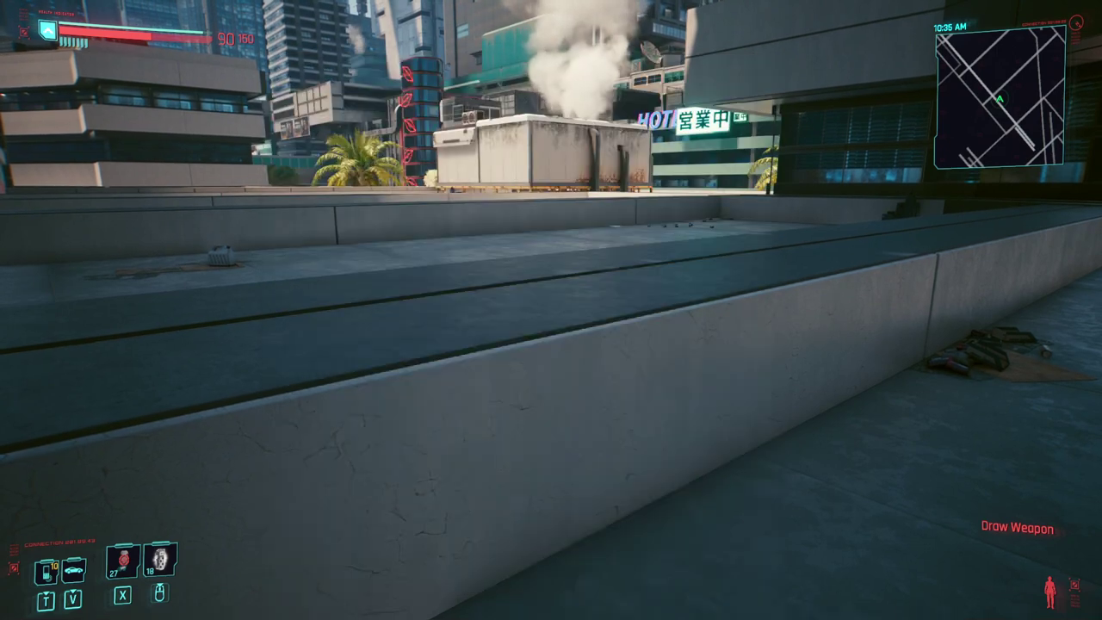
{"action": "key", "text": "grave"}
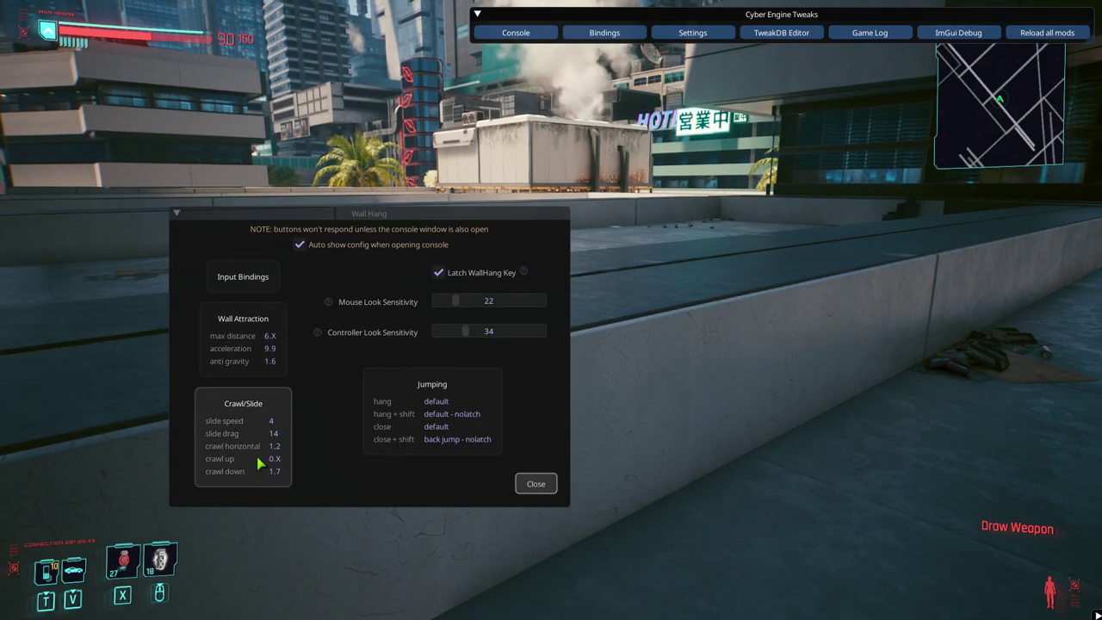
{"action": "left_click", "coordinate": [246, 323]}
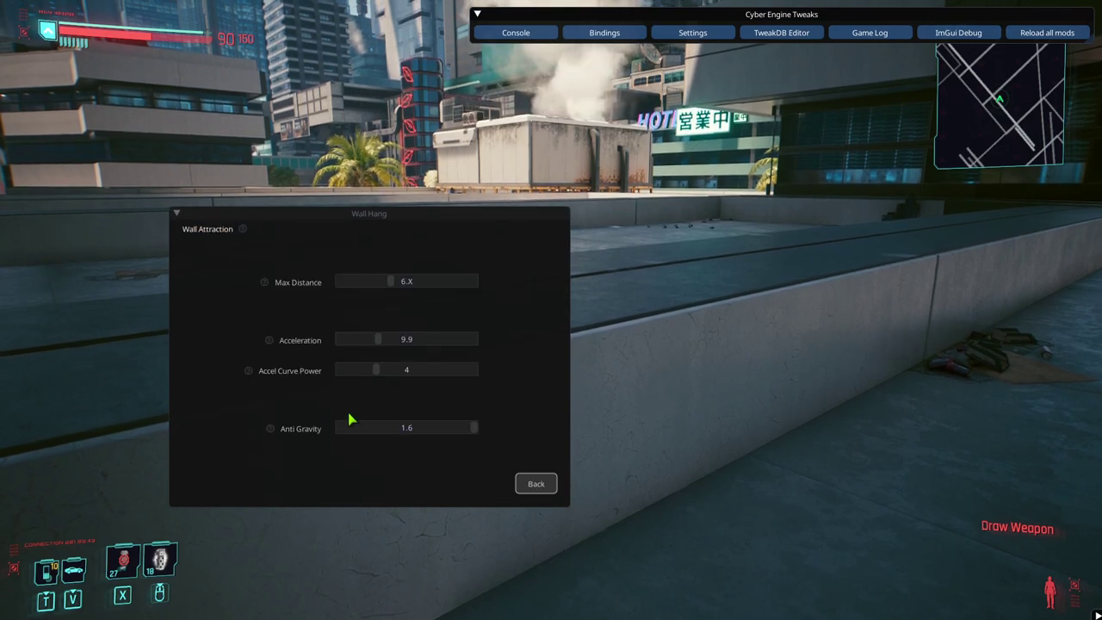
{"action": "key", "text": "grave"}
{"action": "key", "text": "grave"}
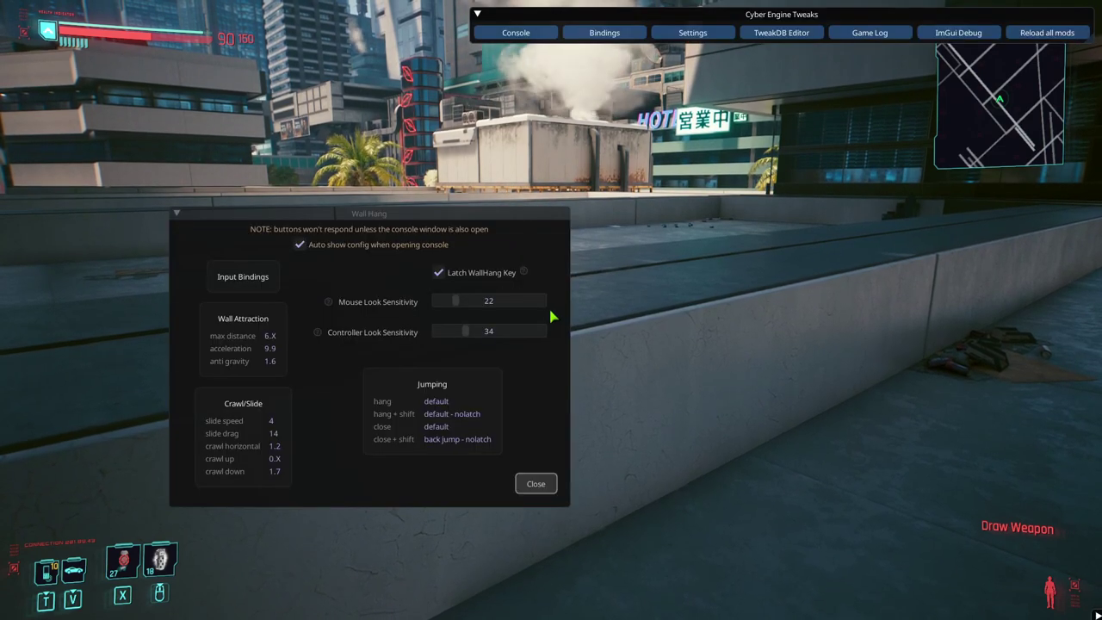
{"action": "left_click", "coordinate": [208, 435]}
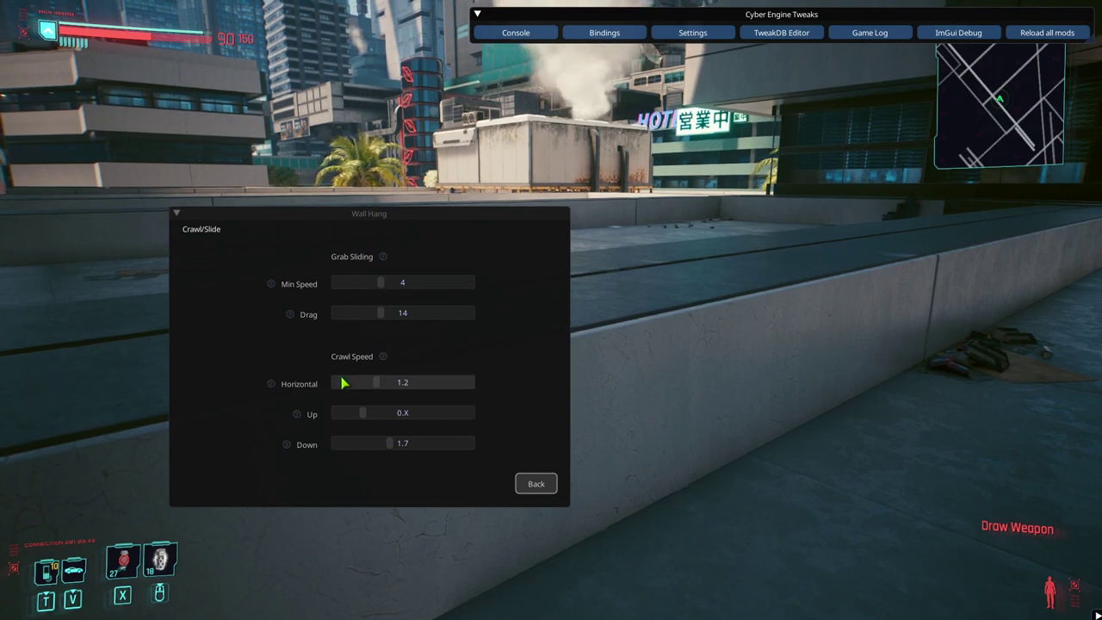
{"action": "mouse_move", "coordinate": [382, 258]}
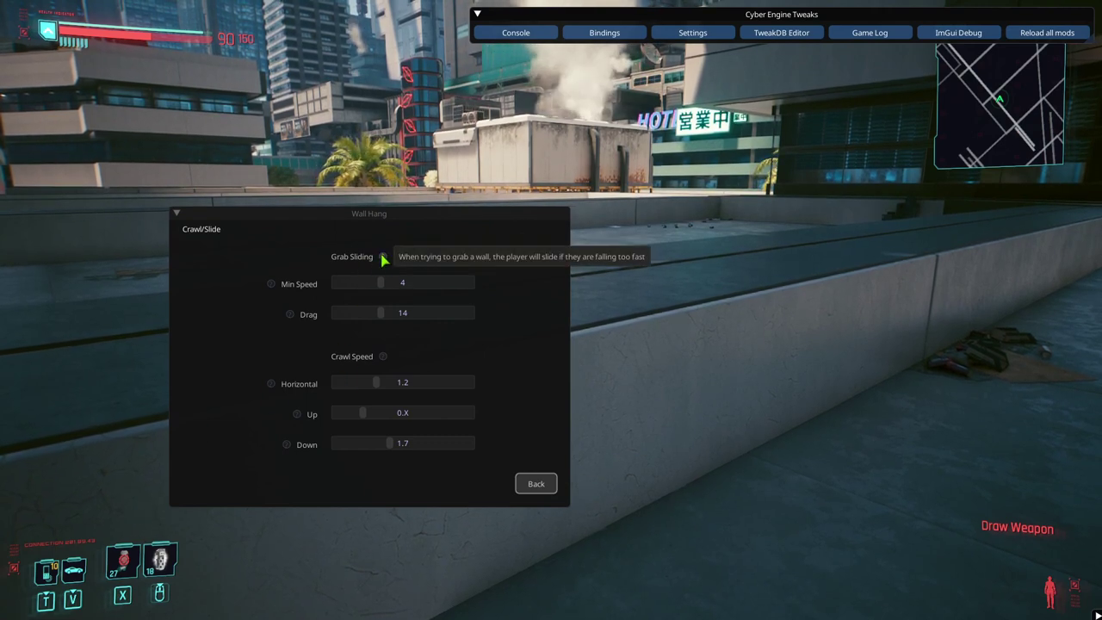
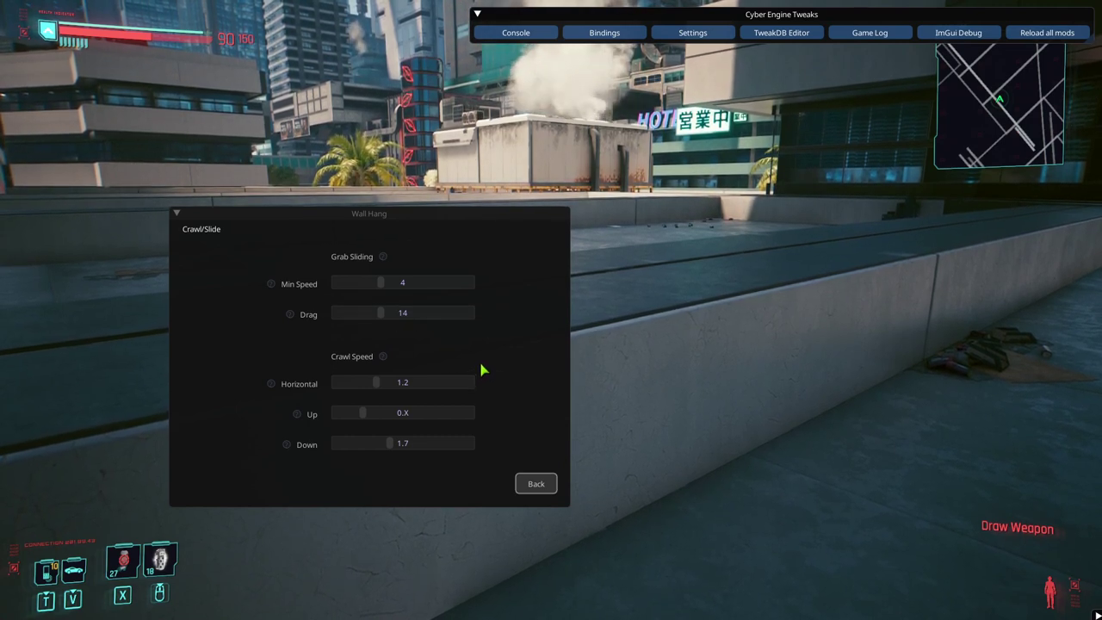
{"action": "left_click", "coordinate": [535, 484]}
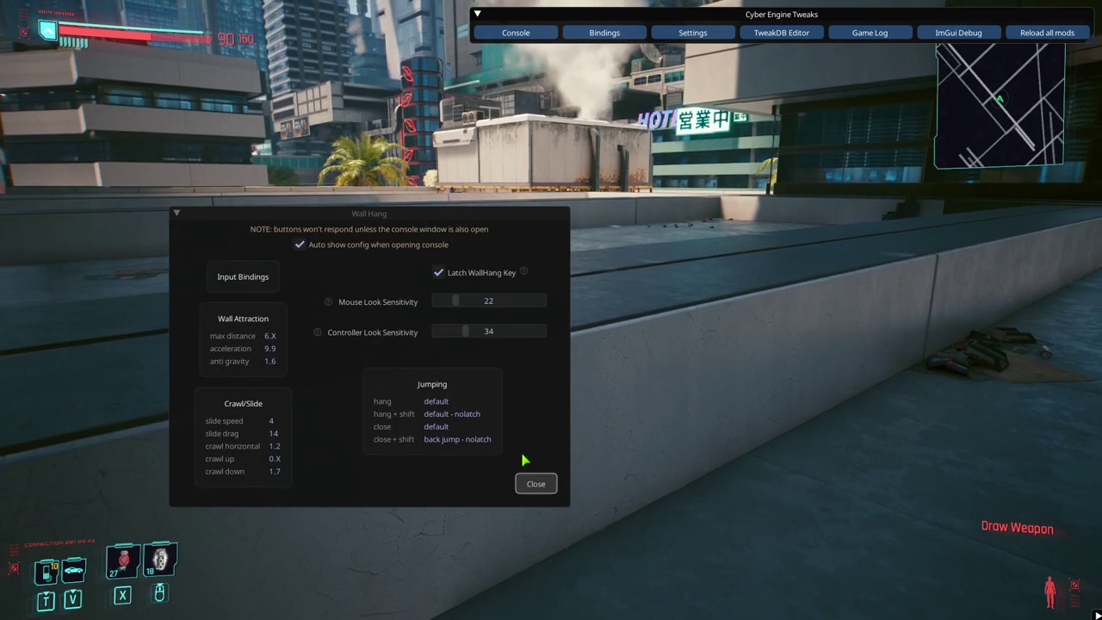
Review the Wall Hang jumping settings and show the wall attract properties in WallJump Config, ending at the game's main Wall Hang settings.
{"action": "left_click", "coordinate": [458, 444]}
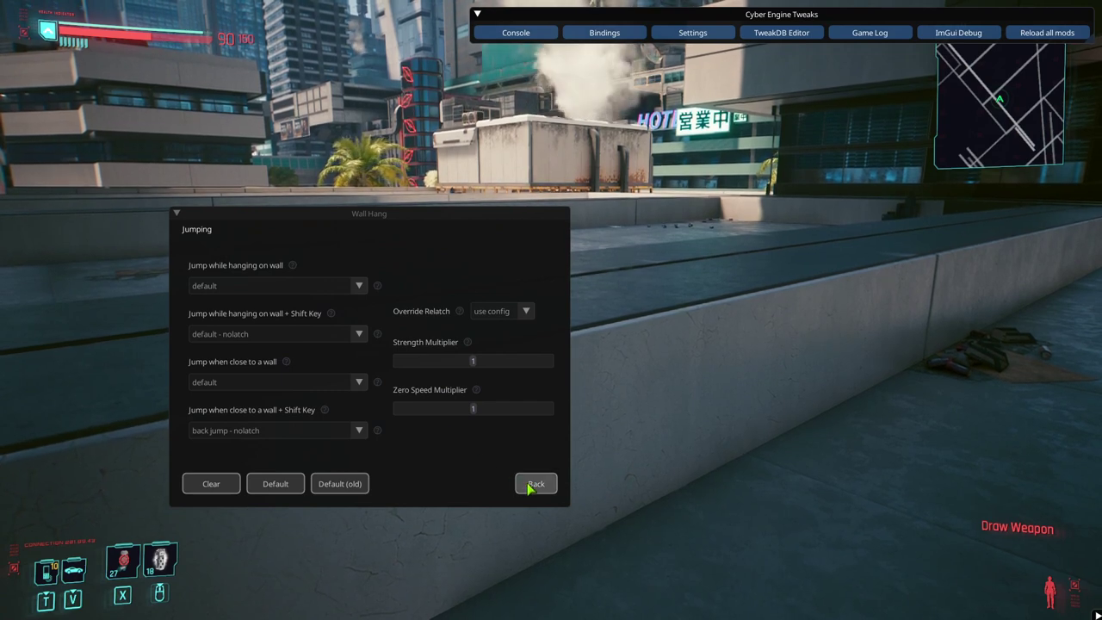
{"action": "key", "text": "alt+Tab"}
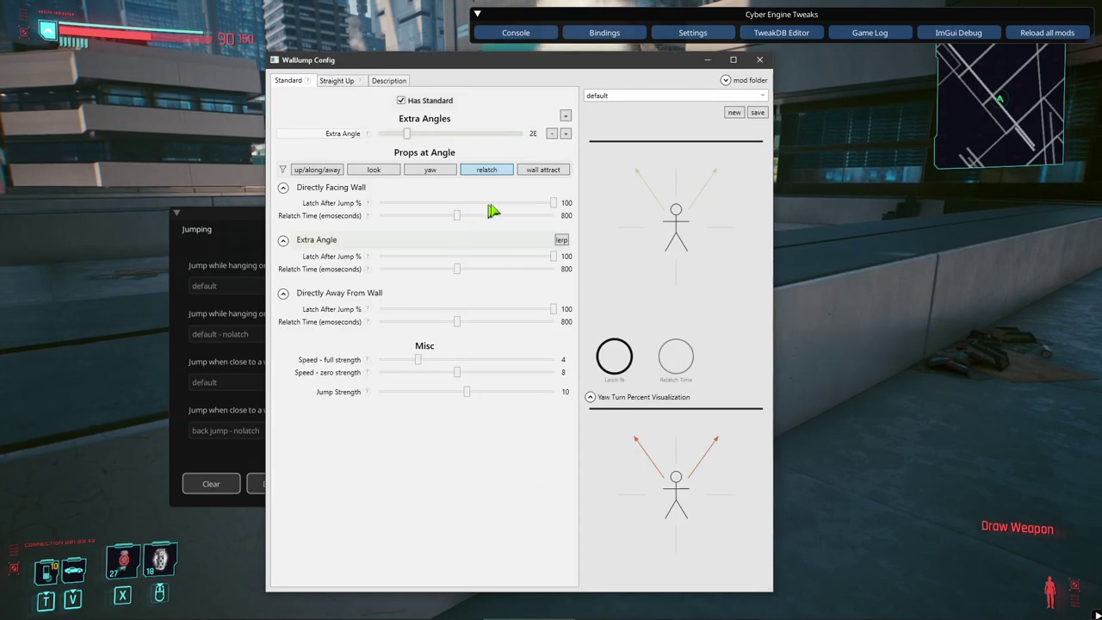
{"action": "left_click", "coordinate": [549, 171]}
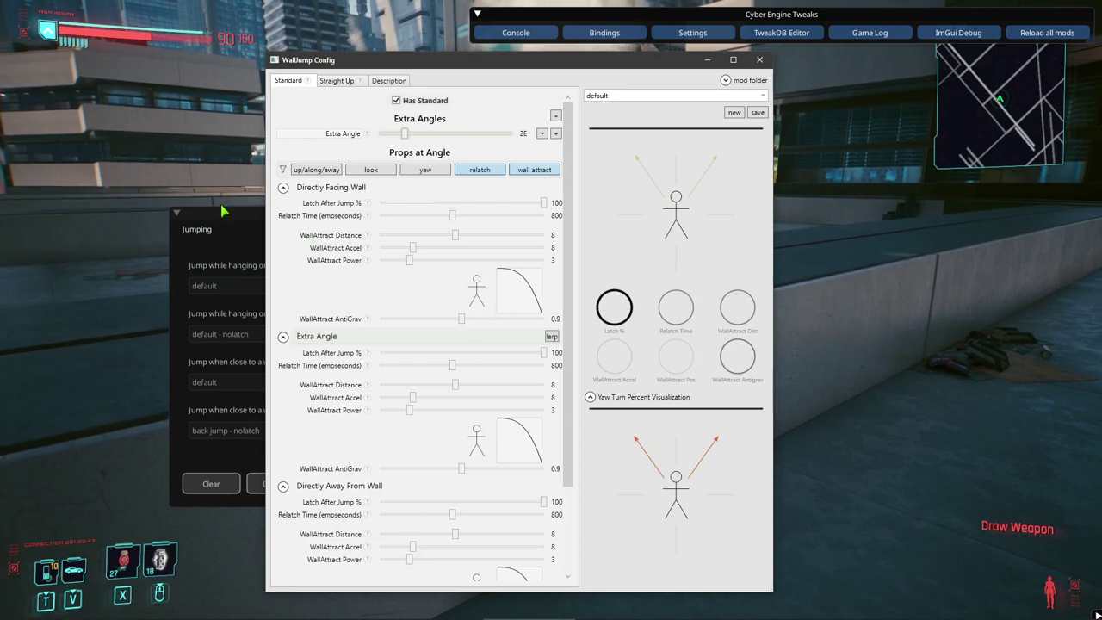
{"action": "left_click", "coordinate": [247, 226]}
{"action": "left_click", "coordinate": [527, 483]}
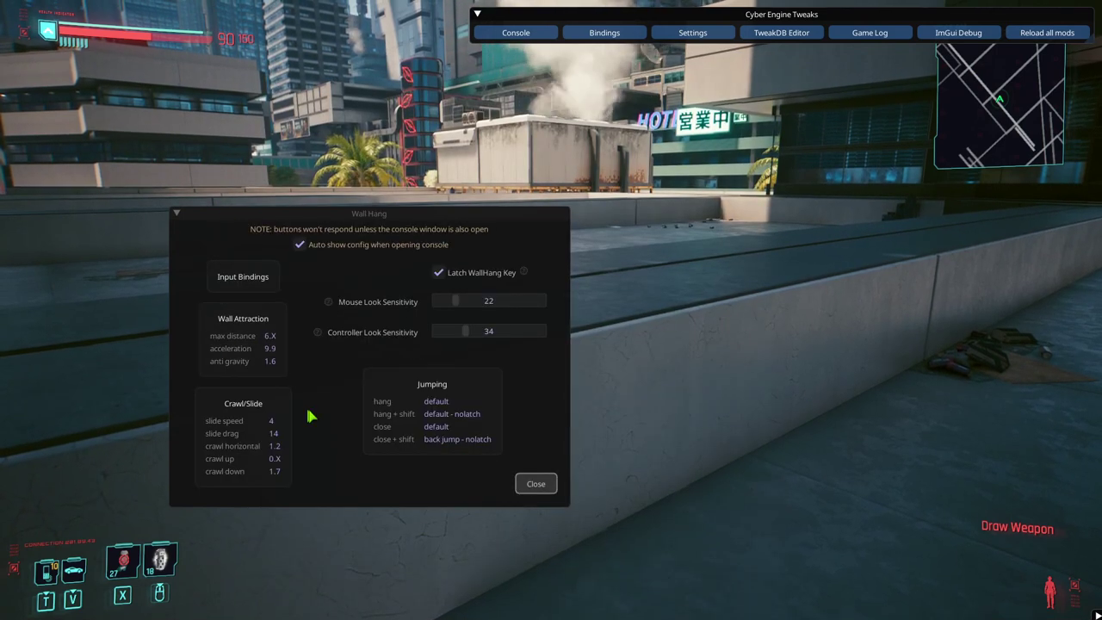
Set the Wall Hang mod's wall attraction to Max Distance 6 and Acceleration 8.5, and accept the changes.
{"action": "left_click", "coordinate": [242, 353]}
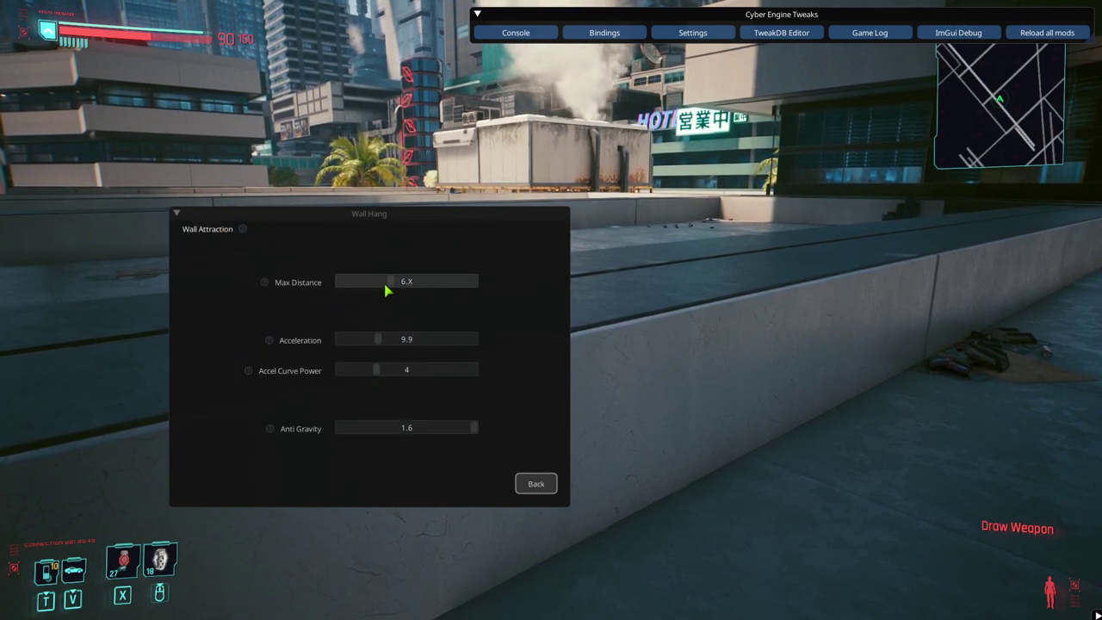
{"action": "left_click_drag", "start_coordinate": [390, 287], "coordinate": [387, 286]}
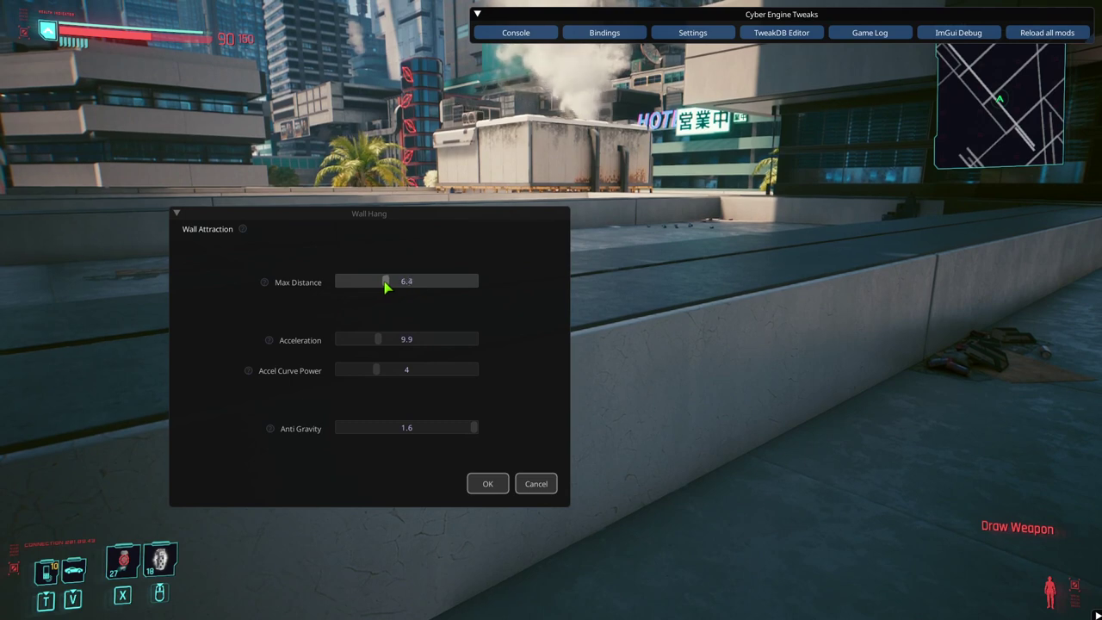
{"action": "left_click_drag", "start_coordinate": [383, 287], "coordinate": [379, 287]}
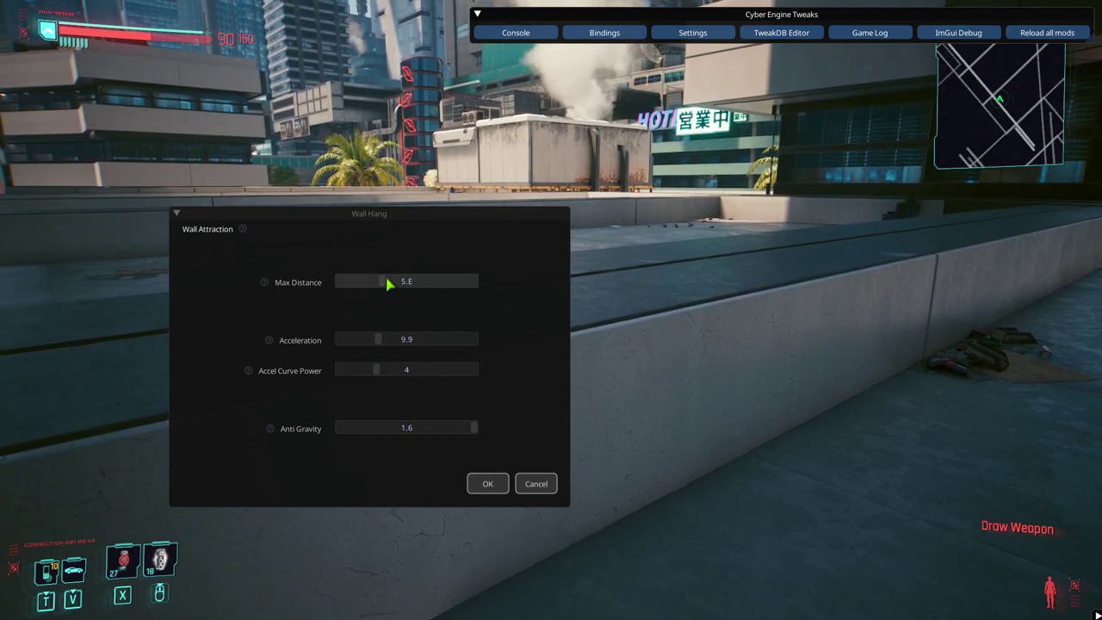
{"action": "left_click_drag", "start_coordinate": [380, 280], "coordinate": [383, 279]}
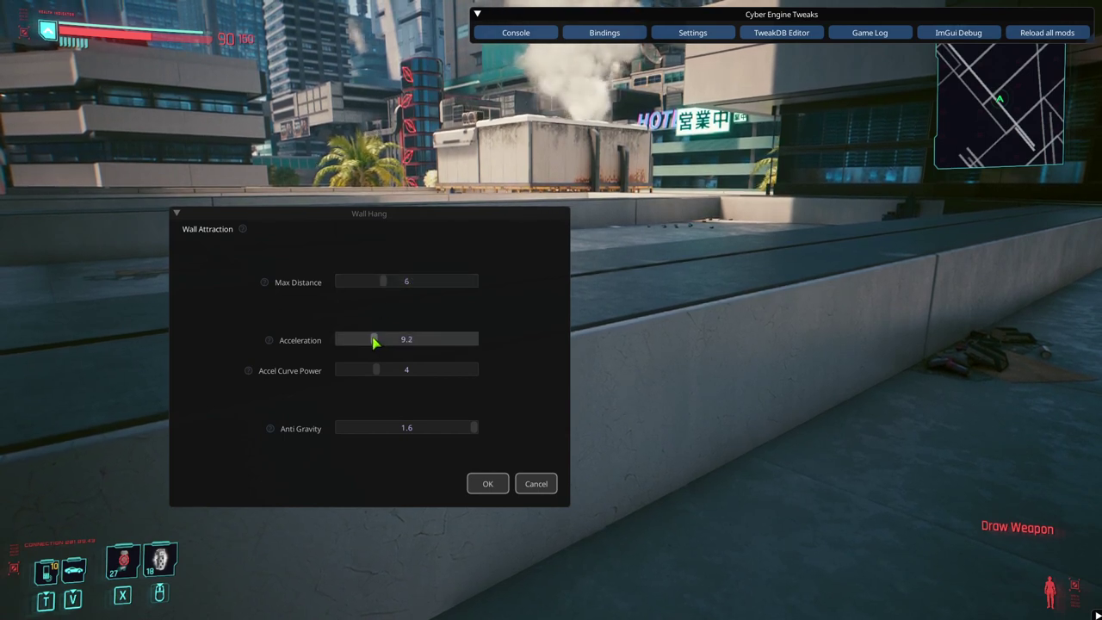
{"action": "left_click_drag", "start_coordinate": [372, 342], "coordinate": [370, 343]}
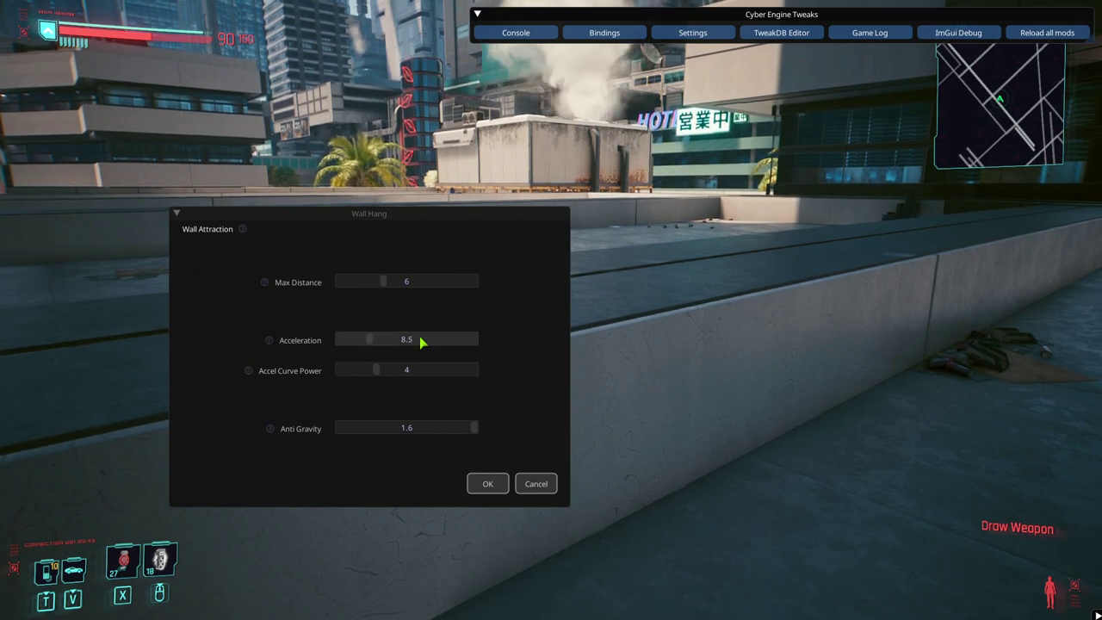
{"action": "left_click", "coordinate": [498, 488]}
In WallJump Config, try a WallAttract Power of 10 at the extra angle and restore it to 3.
{"action": "key", "text": "alt+Tab"}
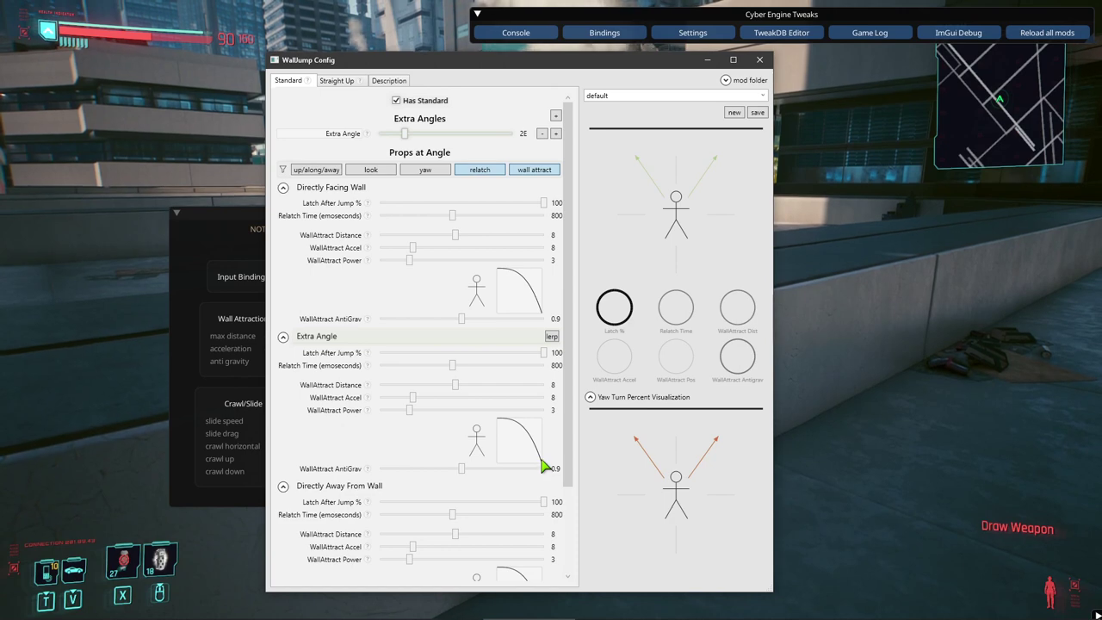
{"action": "left_click_drag", "start_coordinate": [410, 410], "coordinate": [543, 424]}
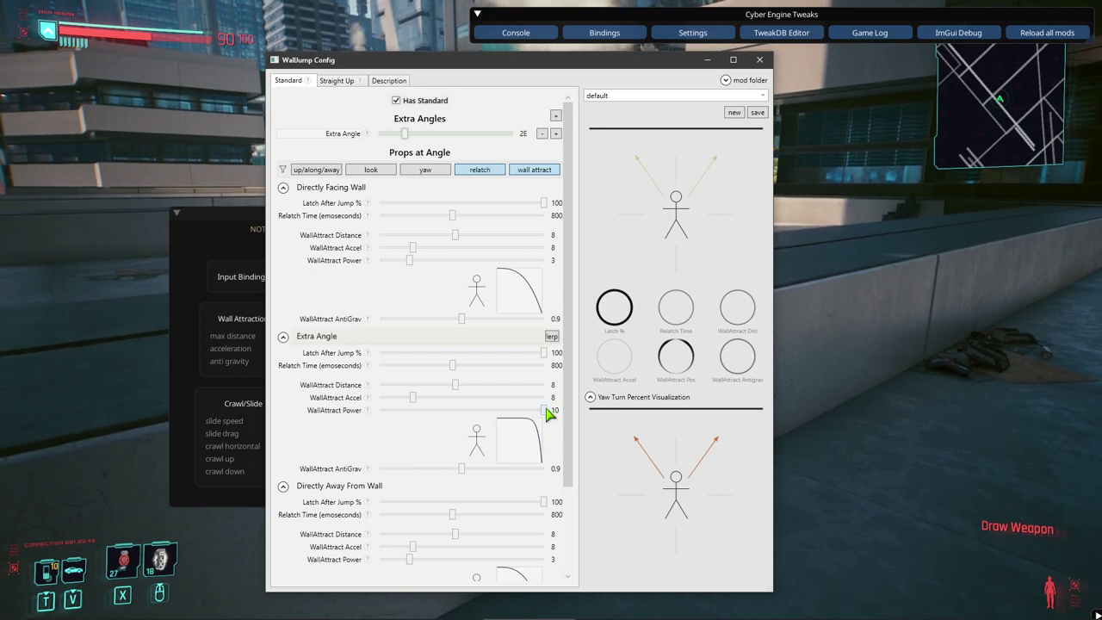
{"action": "left_click_drag", "start_coordinate": [549, 415], "coordinate": [419, 417]}
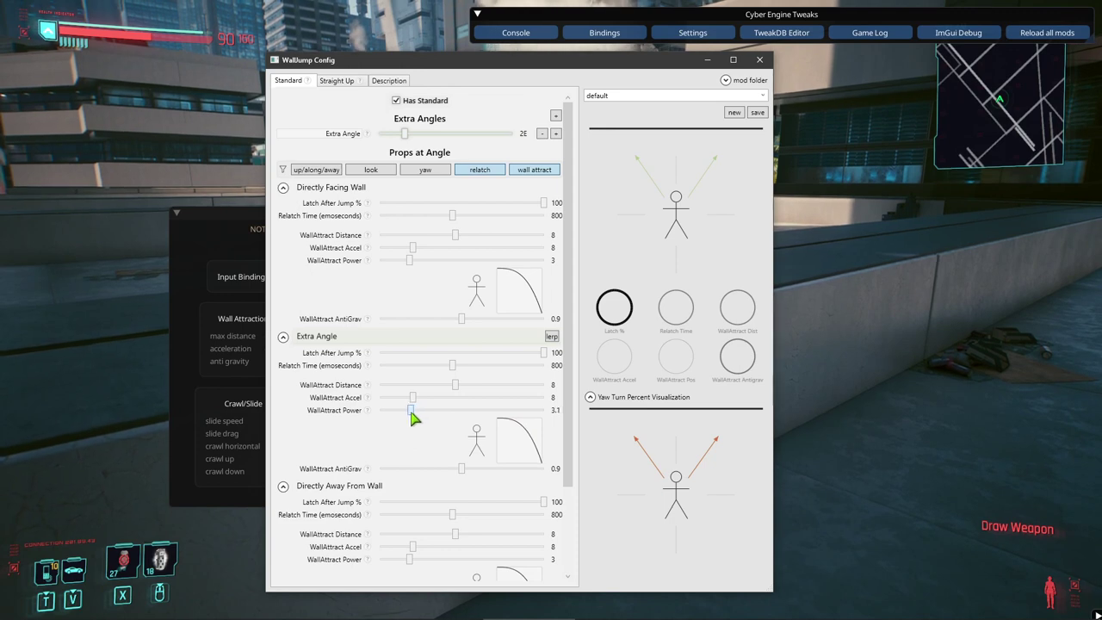
{"action": "left_click_drag", "start_coordinate": [410, 418], "coordinate": [410, 418]}
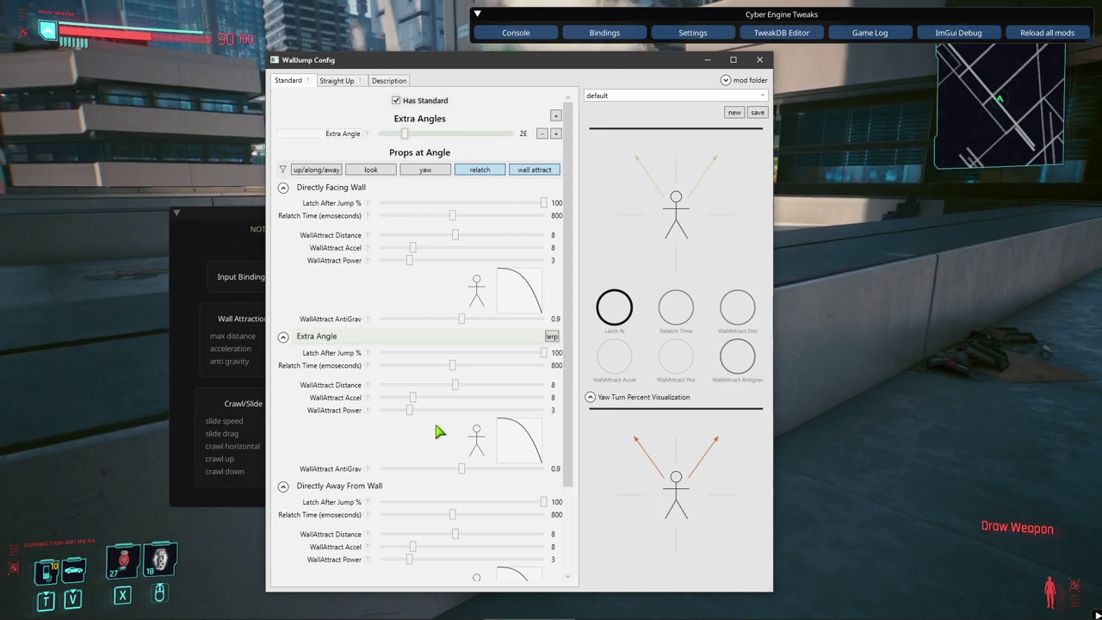
Review the wall attract properties for all wall angles and hide them so that only relatch remains shown.
{"action": "scroll", "coordinate": [436, 431], "scroll_direction": "down", "scroll_amount": 3}
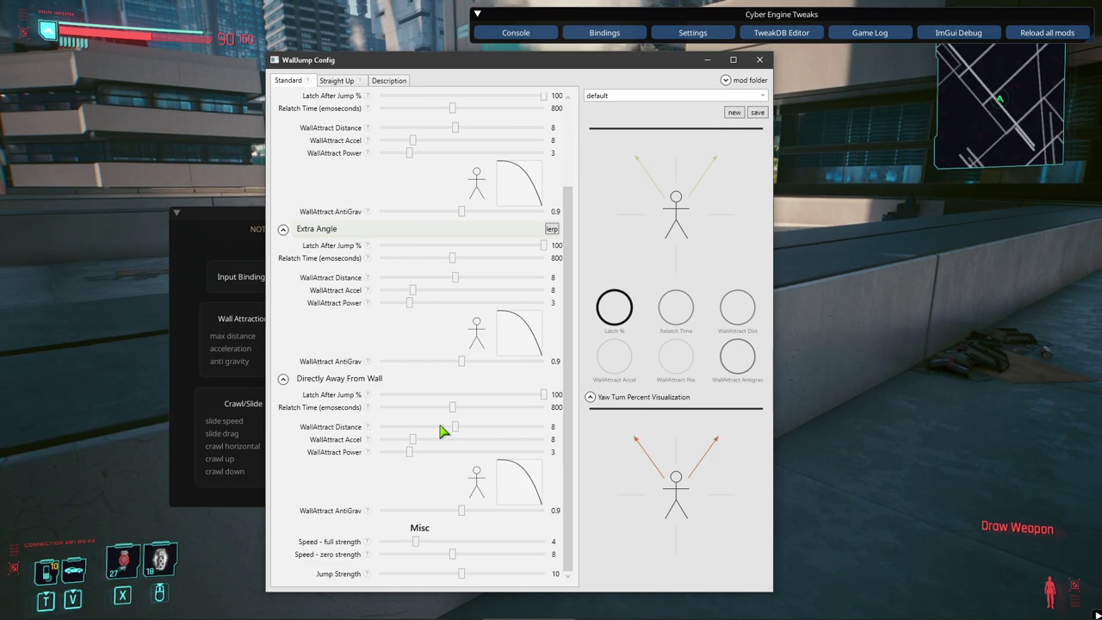
{"action": "scroll", "coordinate": [444, 450], "scroll_direction": "up", "scroll_amount": 1}
{"action": "scroll", "coordinate": [445, 452], "scroll_direction": "down", "scroll_amount": 1}
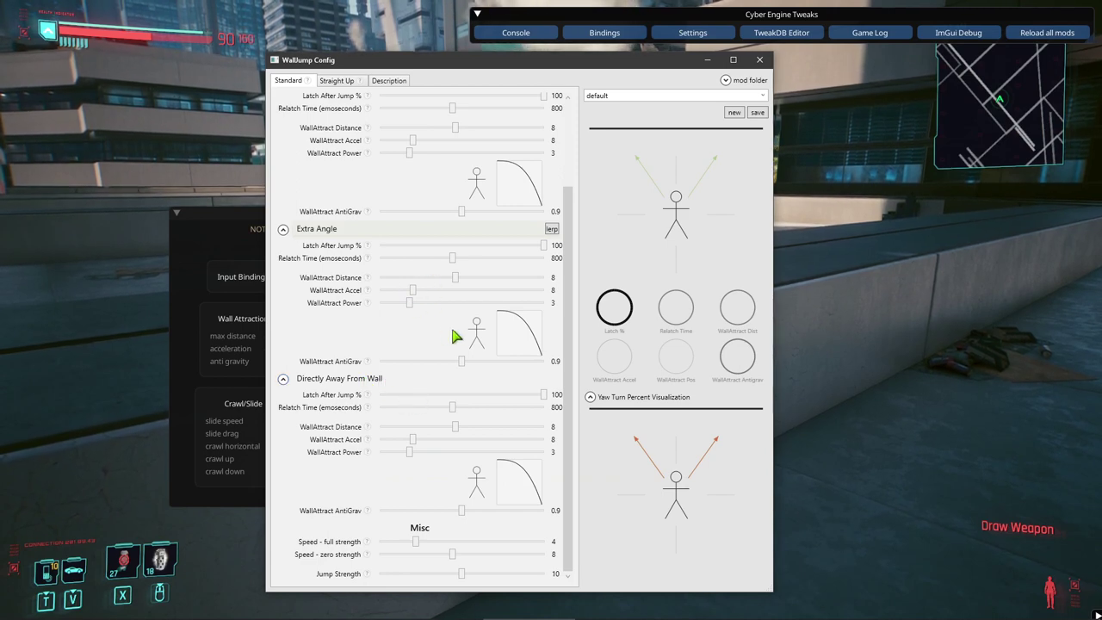
{"action": "scroll", "coordinate": [473, 335], "scroll_direction": "up", "scroll_amount": 3}
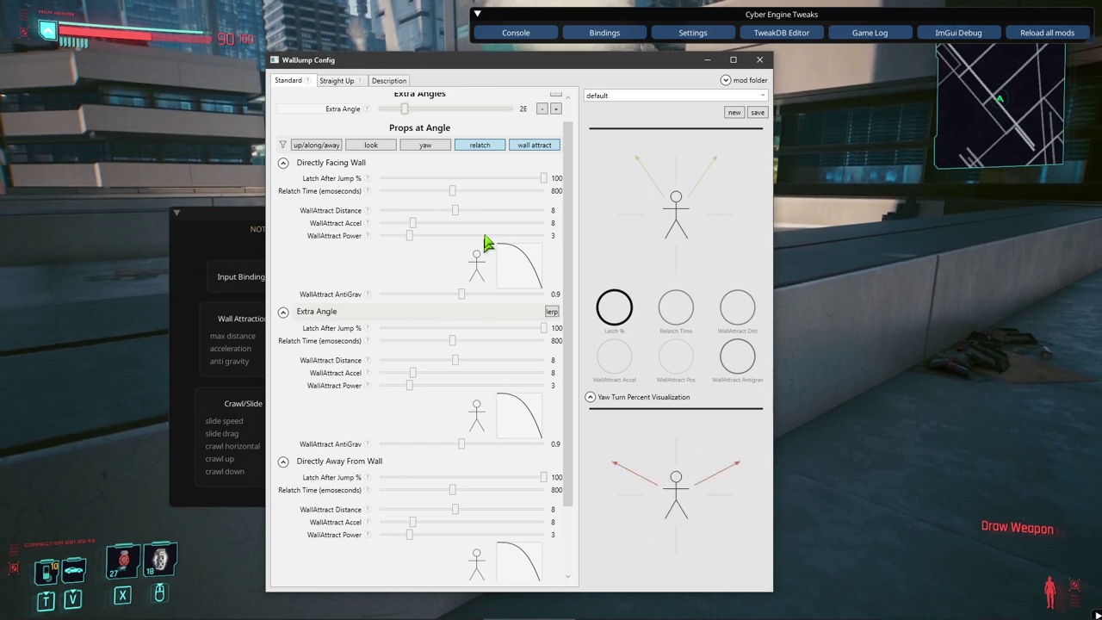
{"action": "left_click", "coordinate": [527, 146]}
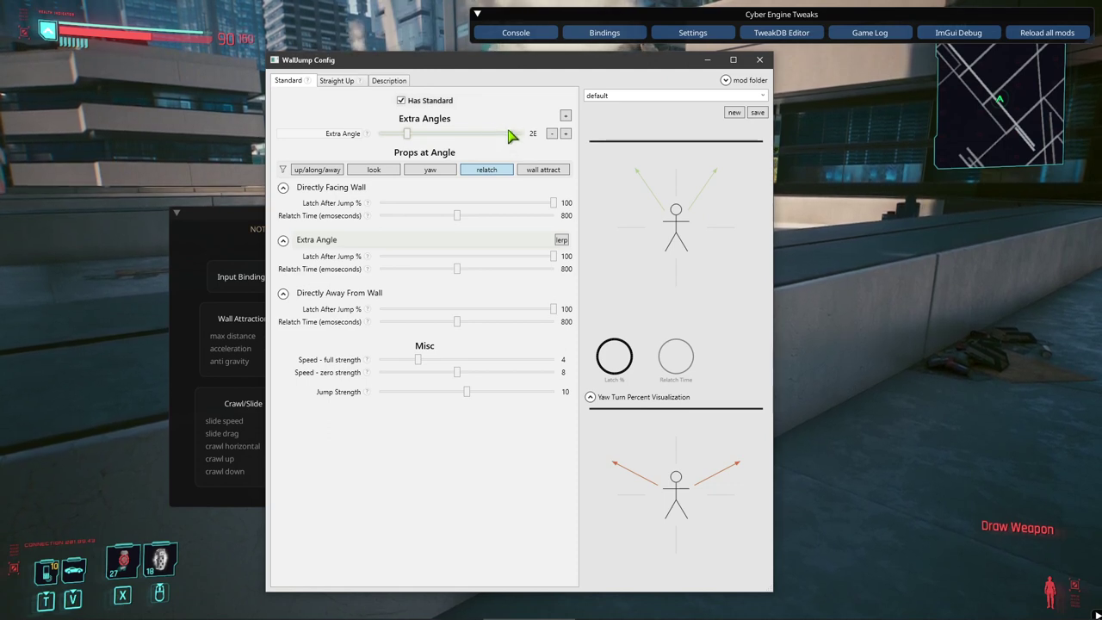
Compare the Standard and Straight Up pages and enable Has Straight Up for the default configuration.
{"action": "left_click", "coordinate": [341, 85]}
{"action": "left_click", "coordinate": [291, 82]}
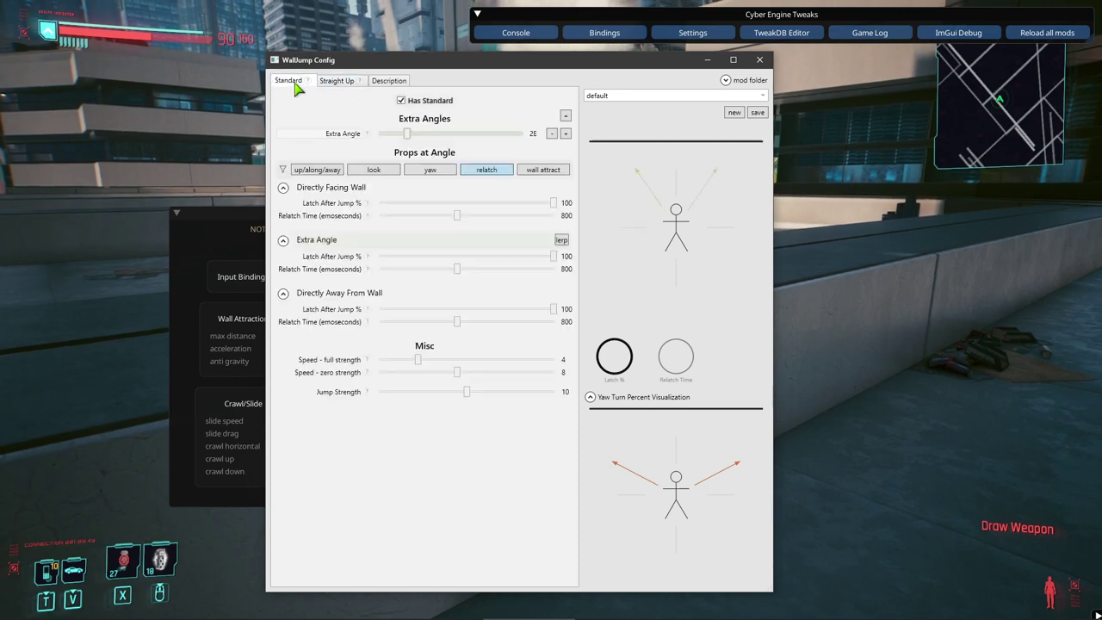
{"action": "left_click", "coordinate": [340, 81]}
{"action": "left_click", "coordinate": [398, 101]}
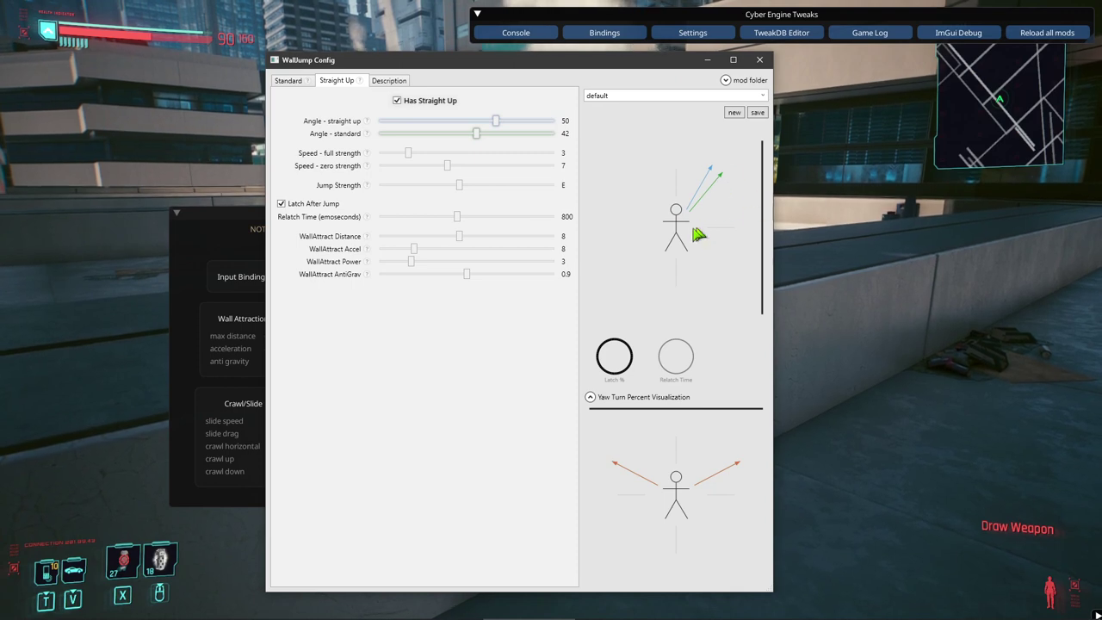
Revisit the standard jump settings and disable Has Straight Up.
{"action": "left_click", "coordinate": [305, 84]}
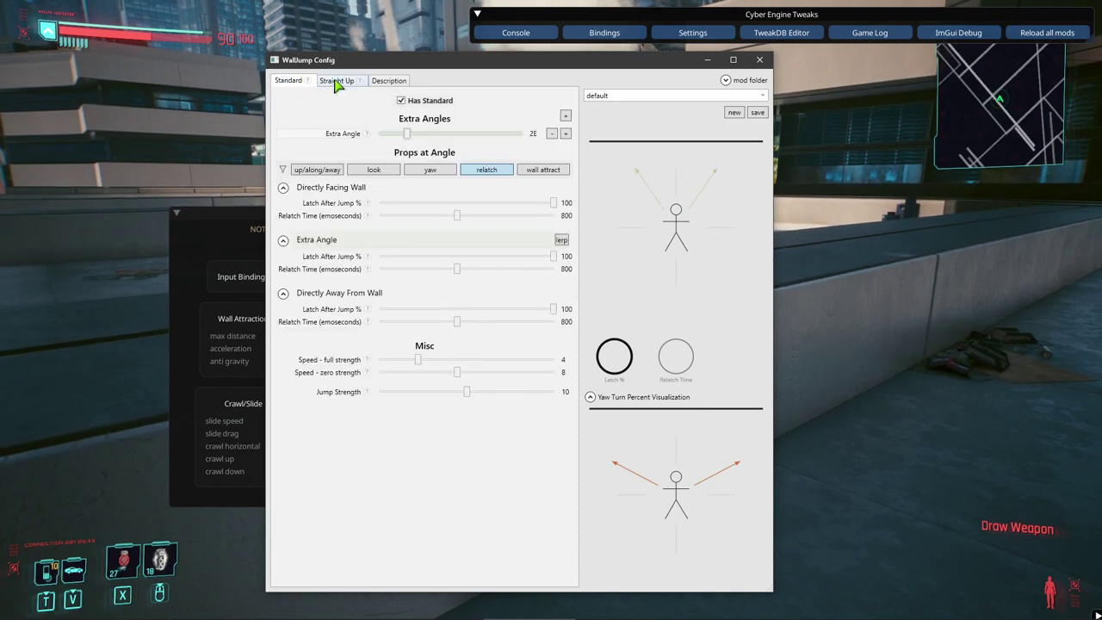
{"action": "left_click", "coordinate": [337, 81]}
{"action": "left_click", "coordinate": [396, 100]}
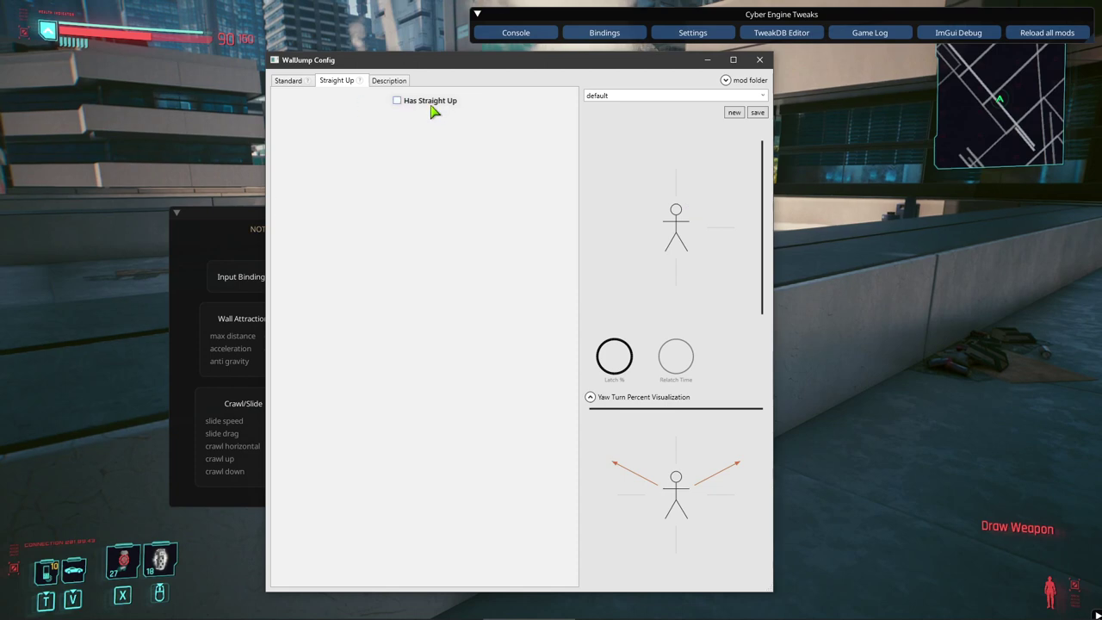
Enable Has Straight Up for the default configuration and show the up/along/away properties beside relatch in the standard jump settings.
{"action": "left_click", "coordinate": [398, 104]}
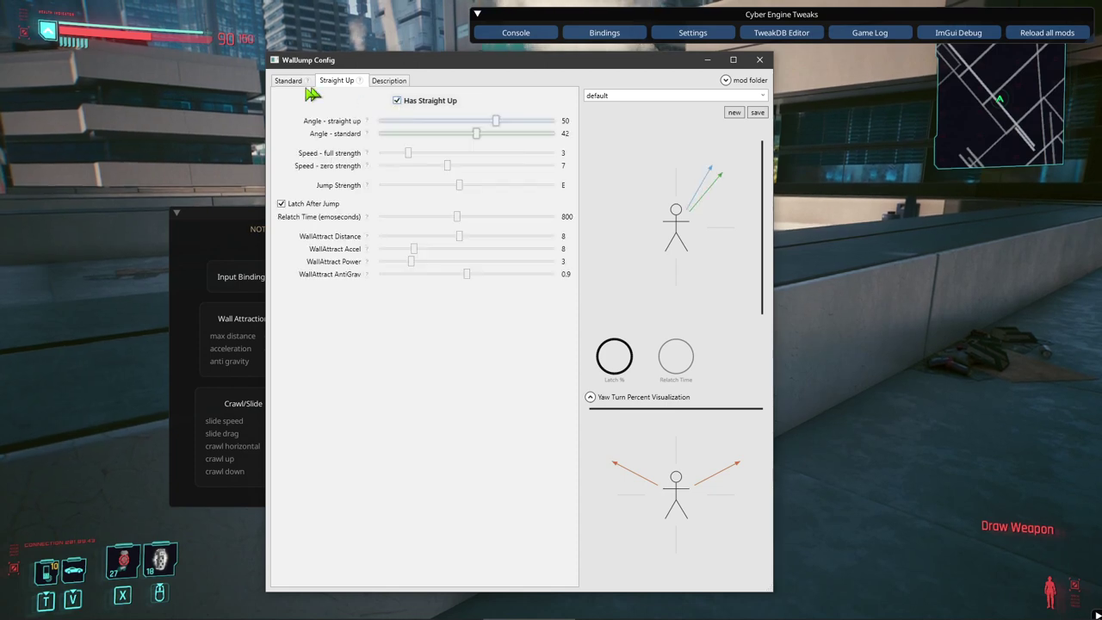
{"action": "left_click", "coordinate": [290, 82]}
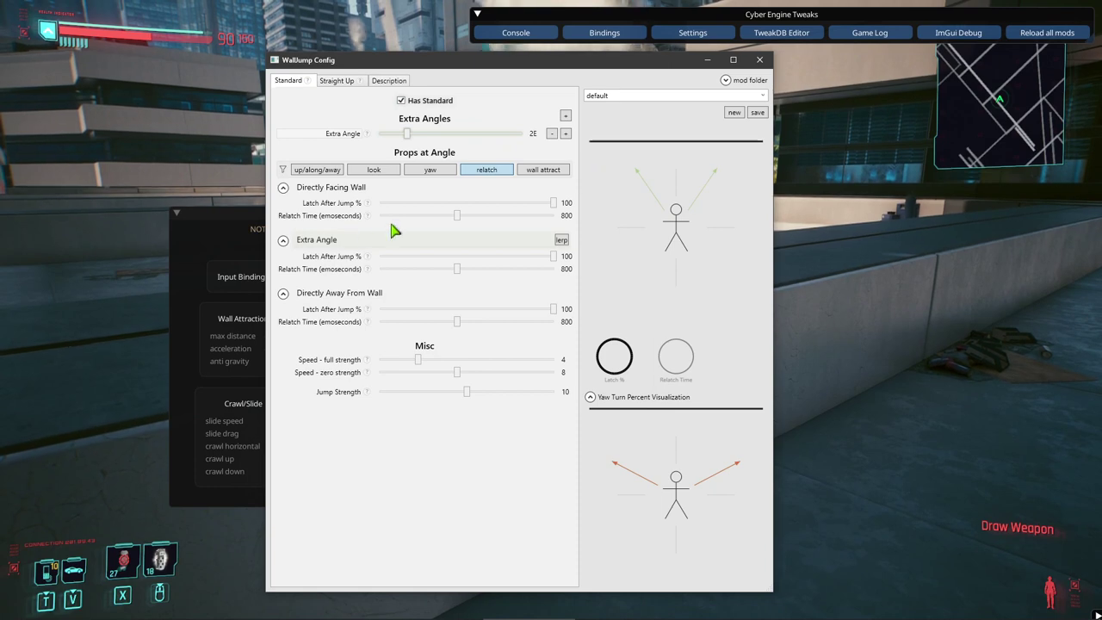
{"action": "left_click", "coordinate": [323, 171]}
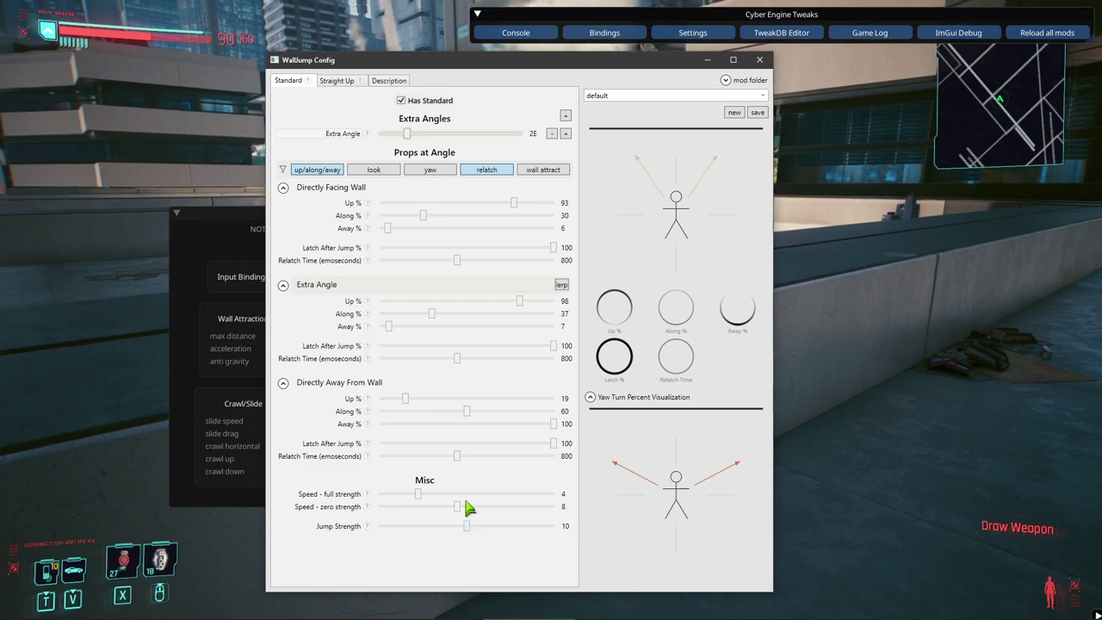
Set the straight up Jump Strength to 17.9 and compare it with the standard jump settings.
{"action": "left_click", "coordinate": [337, 81]}
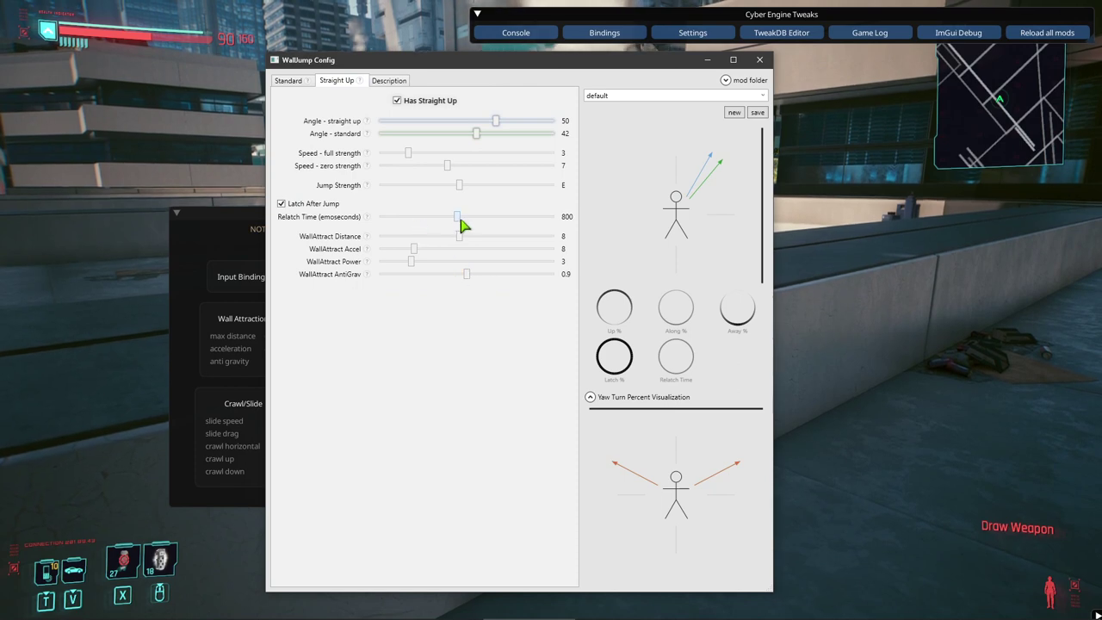
{"action": "left_click_drag", "start_coordinate": [459, 185], "coordinate": [522, 193]}
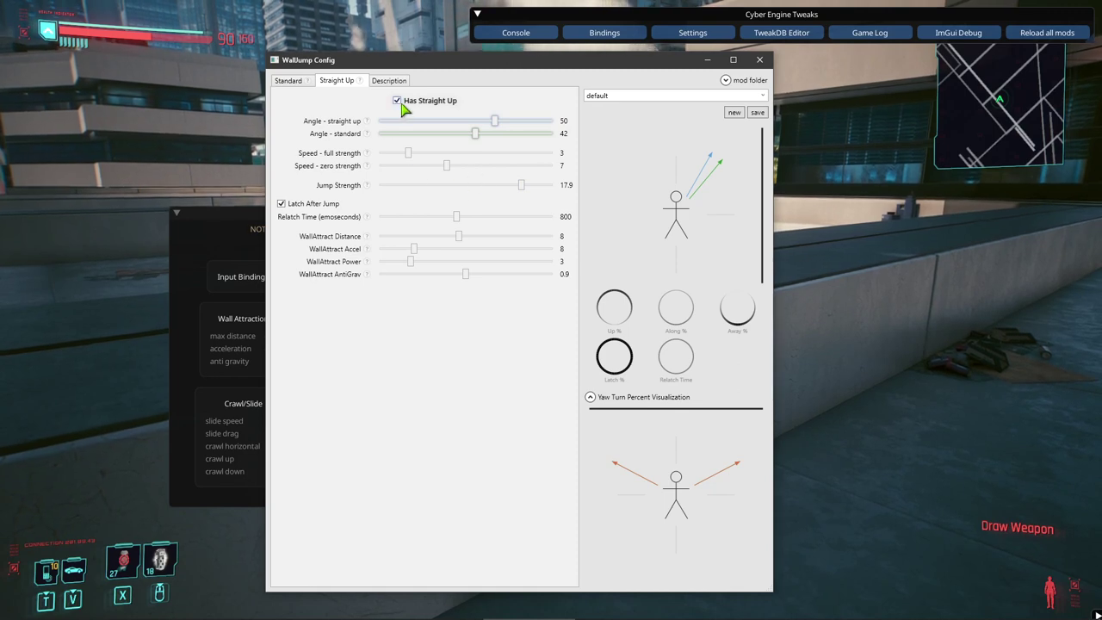
{"action": "left_click", "coordinate": [287, 81]}
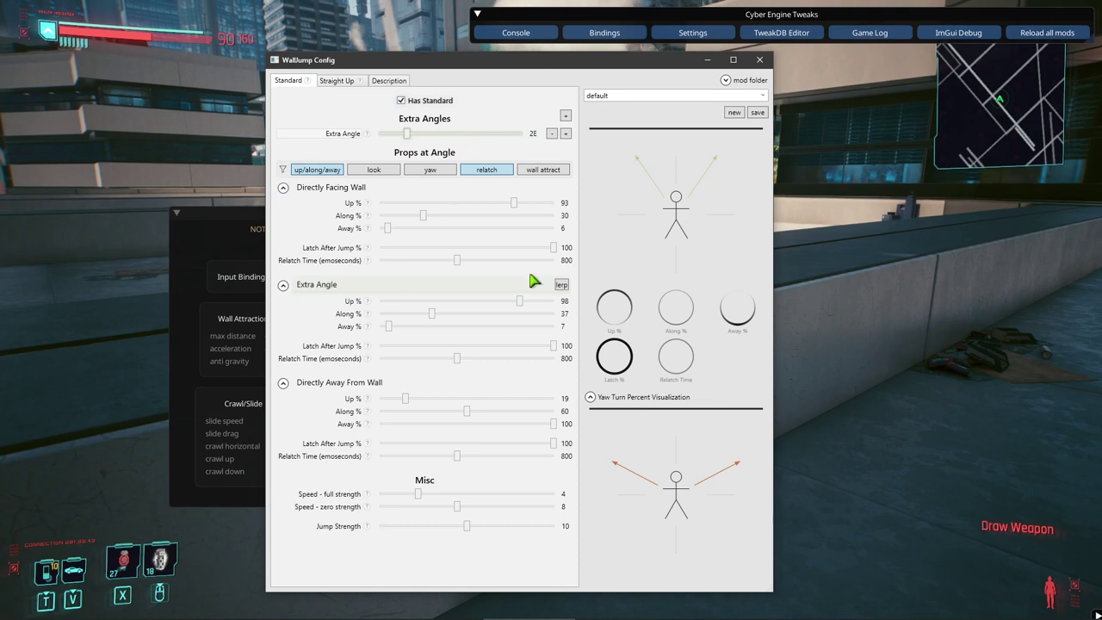
Review the straight up settings, disable Has Straight Up and return to the standard jump settings.
{"action": "left_click", "coordinate": [339, 80]}
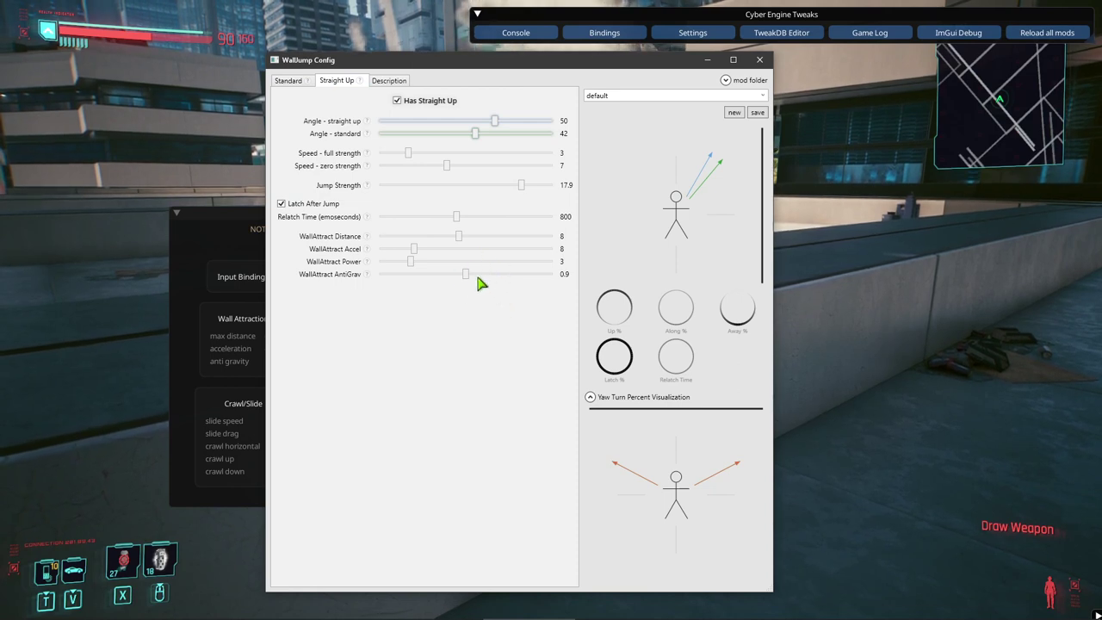
{"action": "left_click", "coordinate": [398, 101]}
{"action": "left_click", "coordinate": [291, 80]}
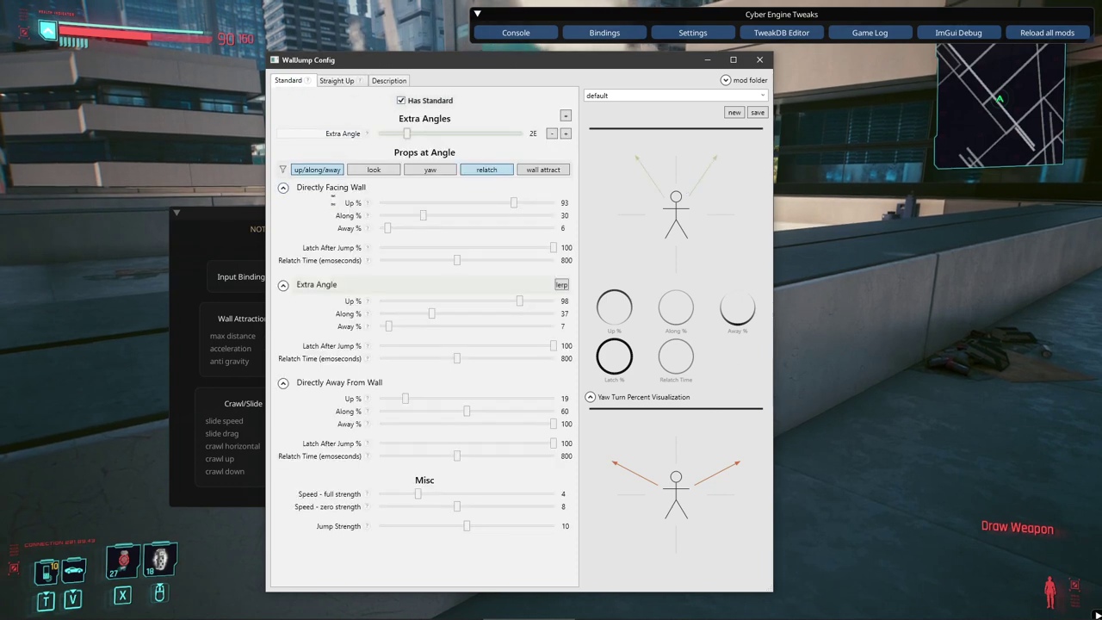